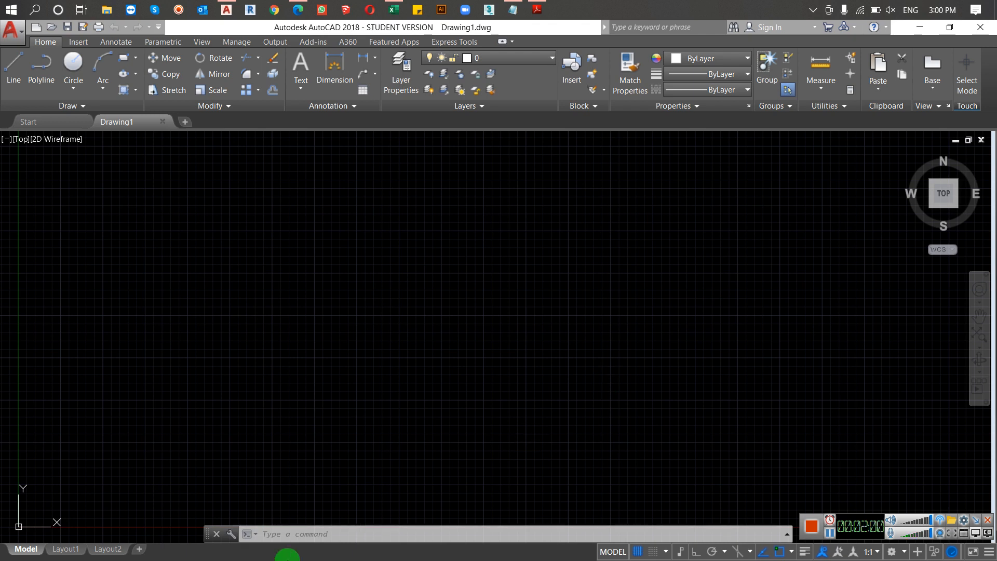
Step: Open the Layer Properties Manager and move it clear of the ribbon
click(295, 533)
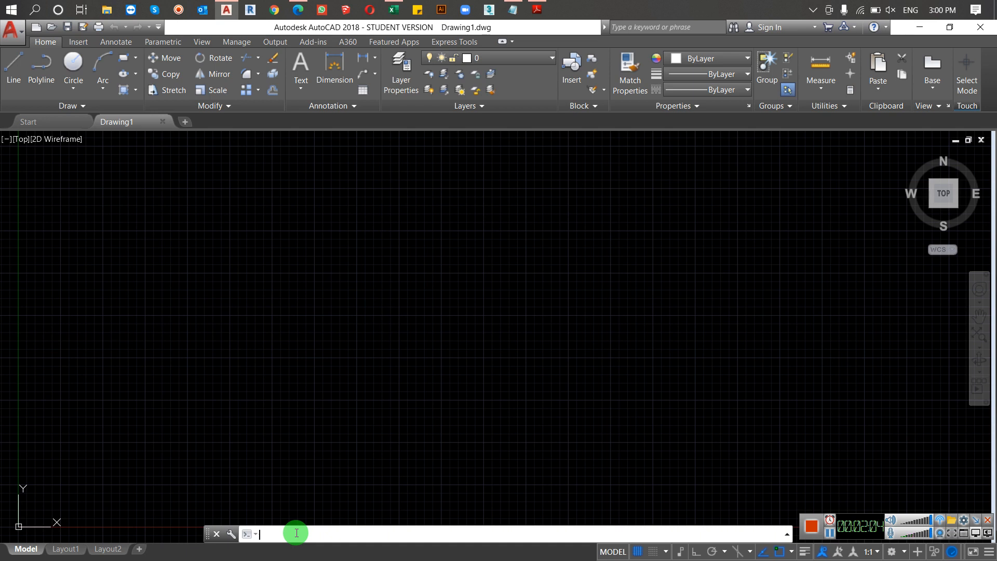
text(la)
key(Return)
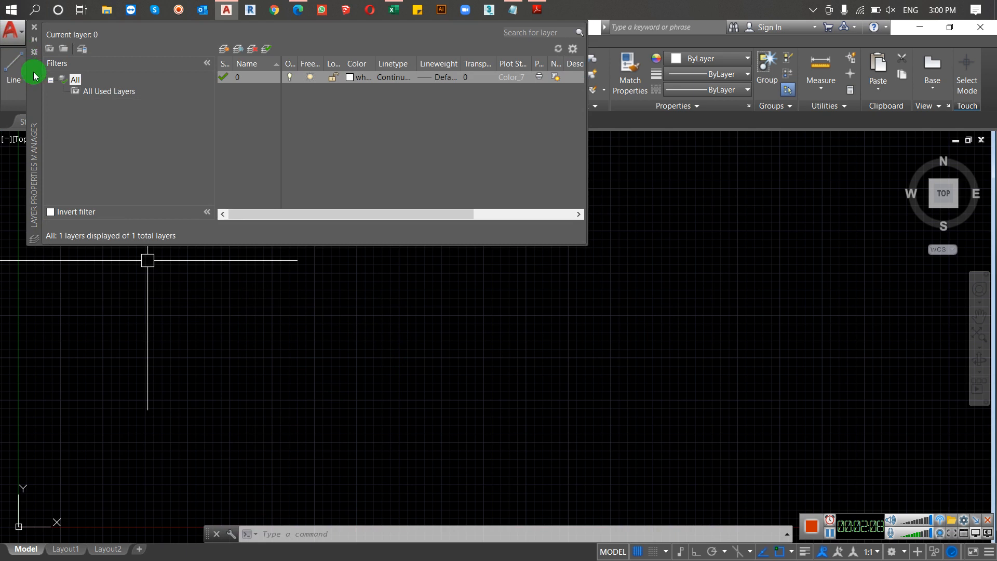
mouse_move(38, 169)
mouse_down()
mouse_move(38, 151)
mouse_move(119, 142)
mouse_move(7, 163)
mouse_move(85, 155)
mouse_move(71, 166)
mouse_up()
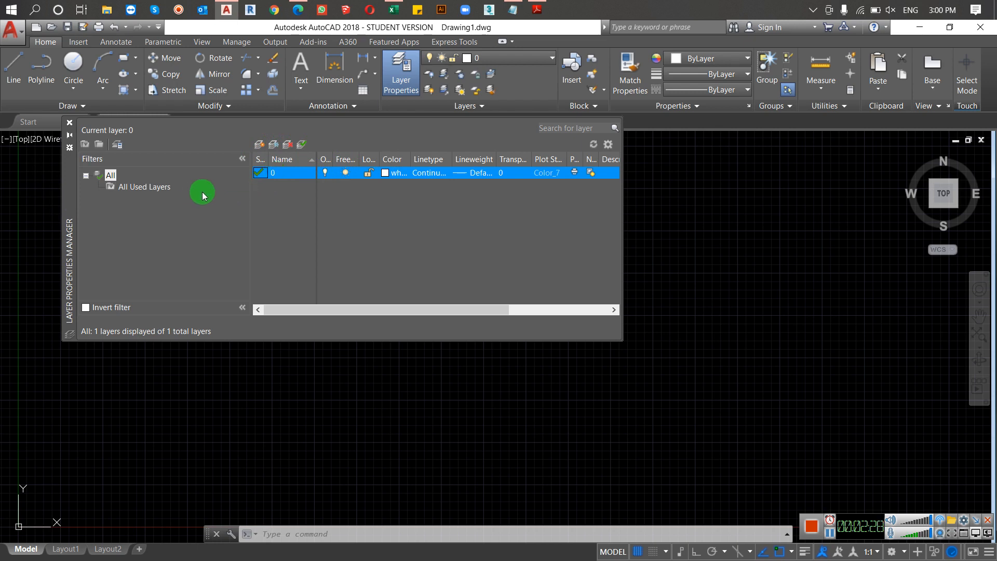
Step: Create a new layer named wall and set its color to red
click(263, 143)
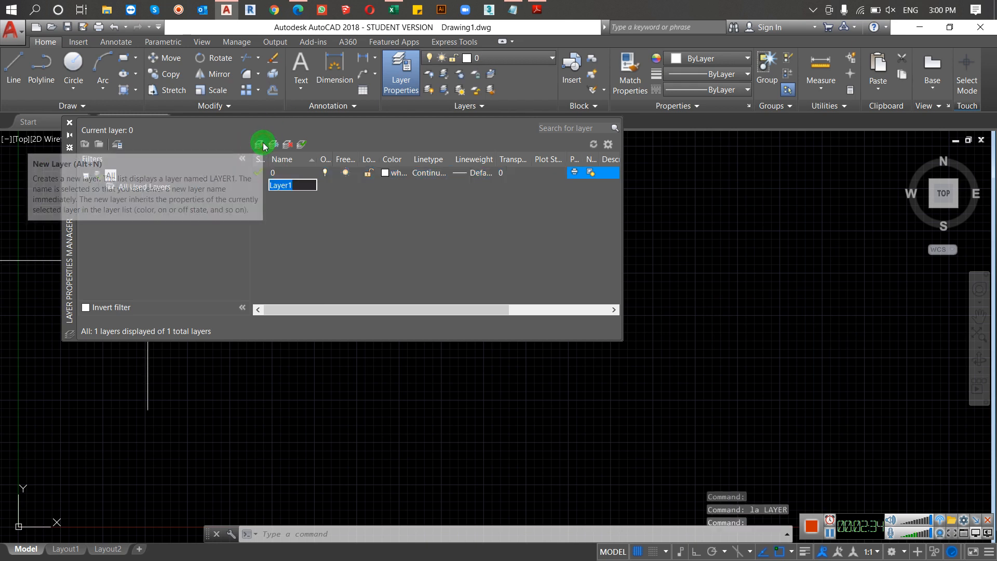
text(wall)
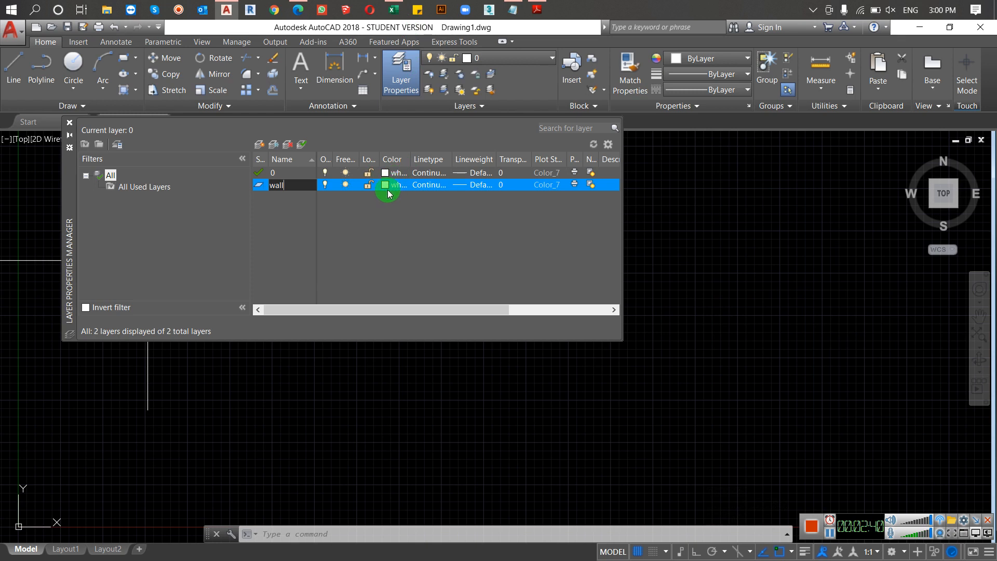
click(385, 188)
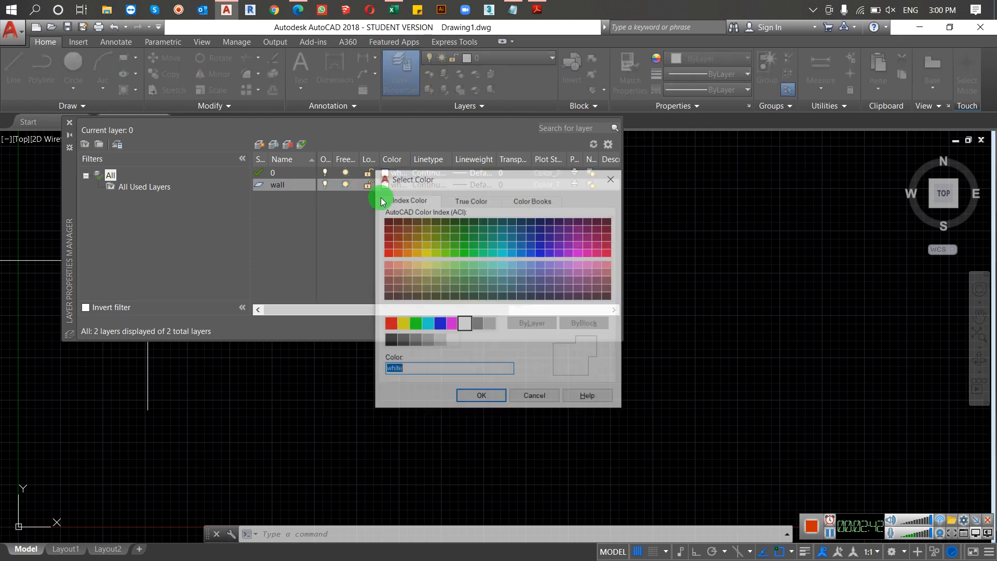
click(389, 324)
click(488, 399)
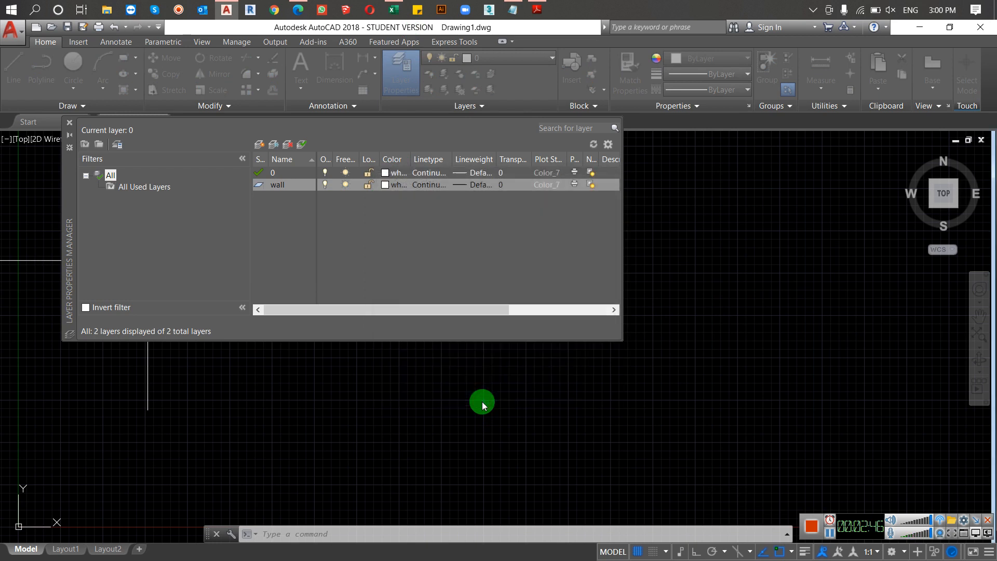
Step: Look through the loadable linetypes for the wall layer without loading any, keeping Continuous
click(436, 186)
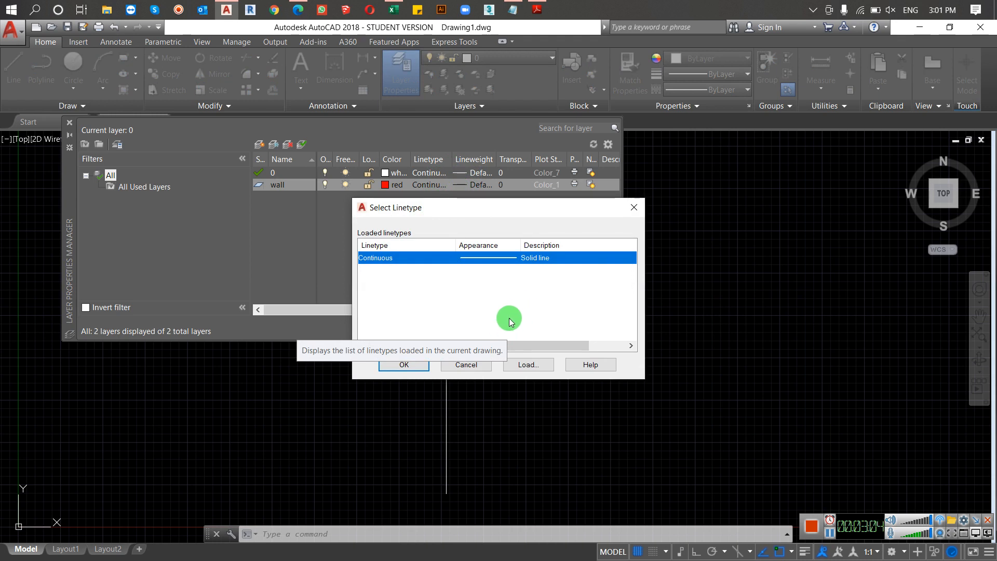
click(528, 364)
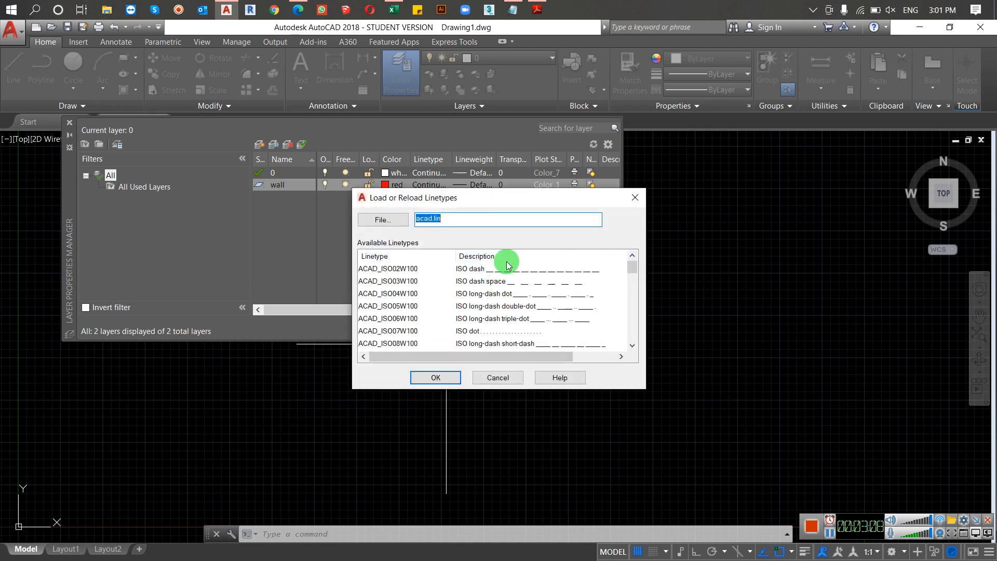
scroll(490, 283, down, 5)
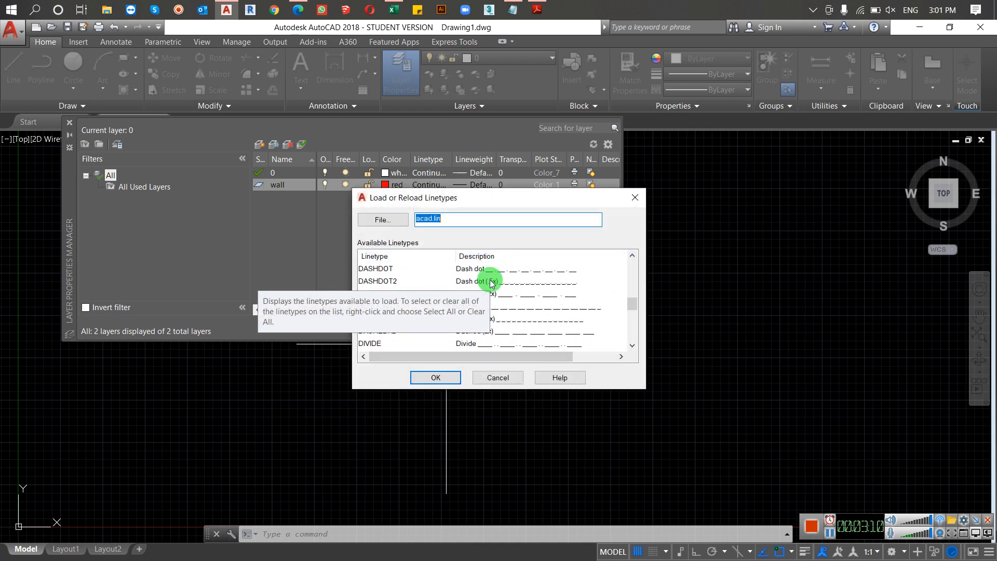
scroll(490, 283, down, 3)
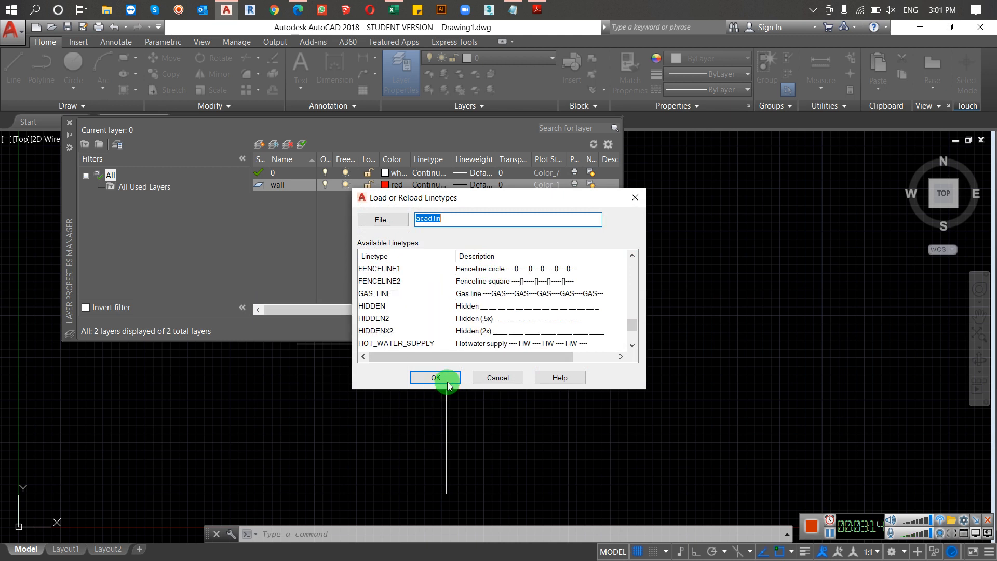
click(485, 379)
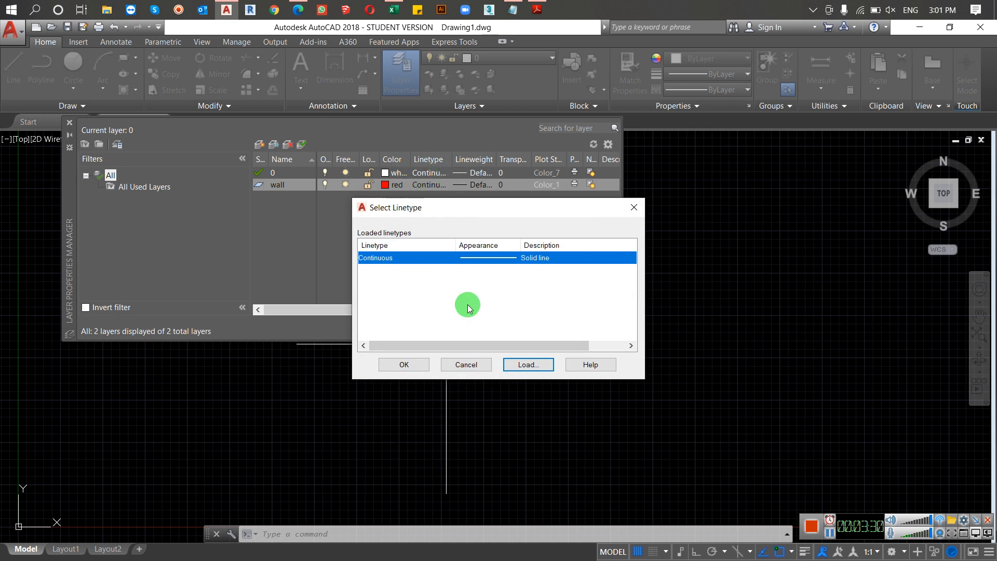
click(406, 364)
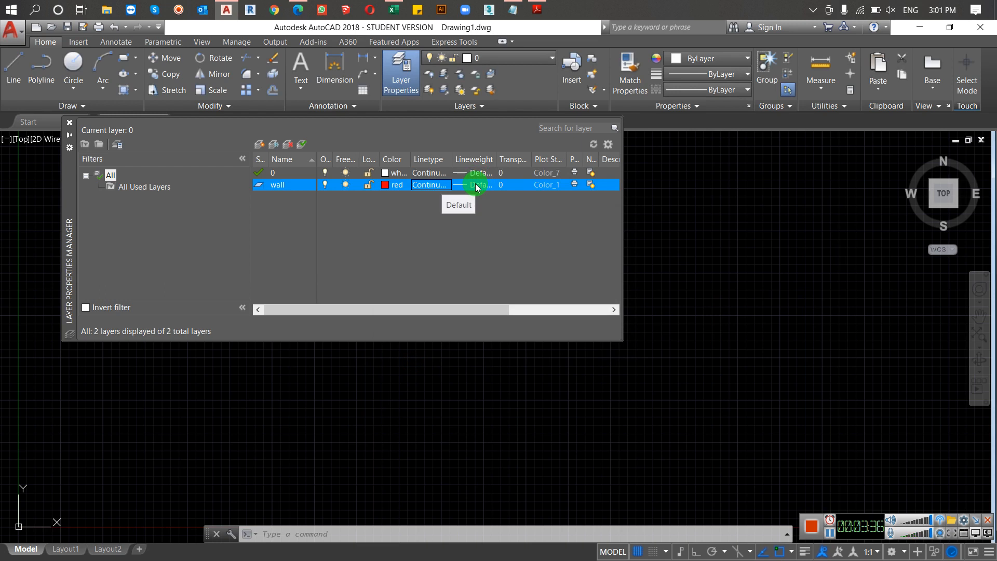
Step: Look through the available lineweights for the wall layer and keep Default
click(475, 185)
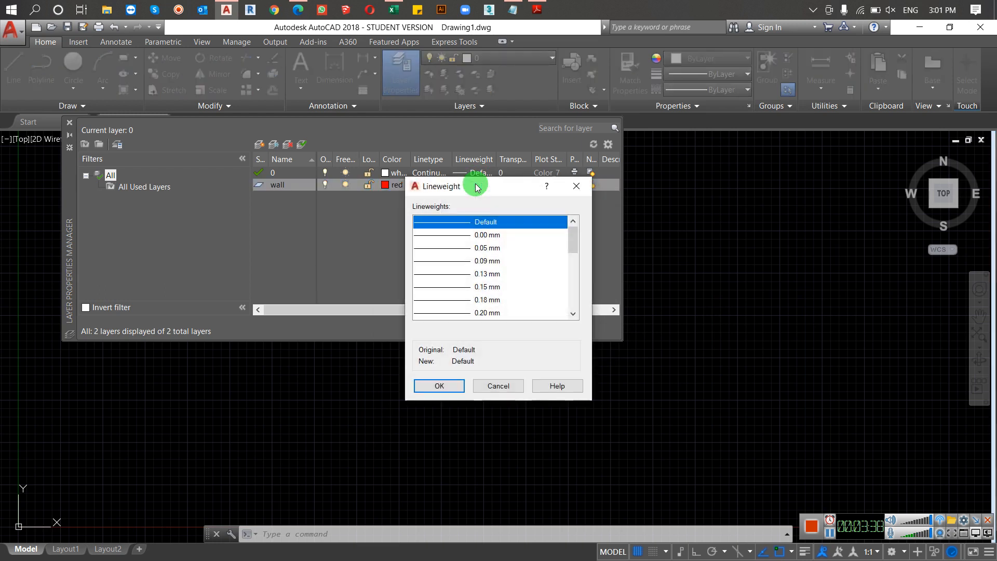
scroll(472, 253, down, 5)
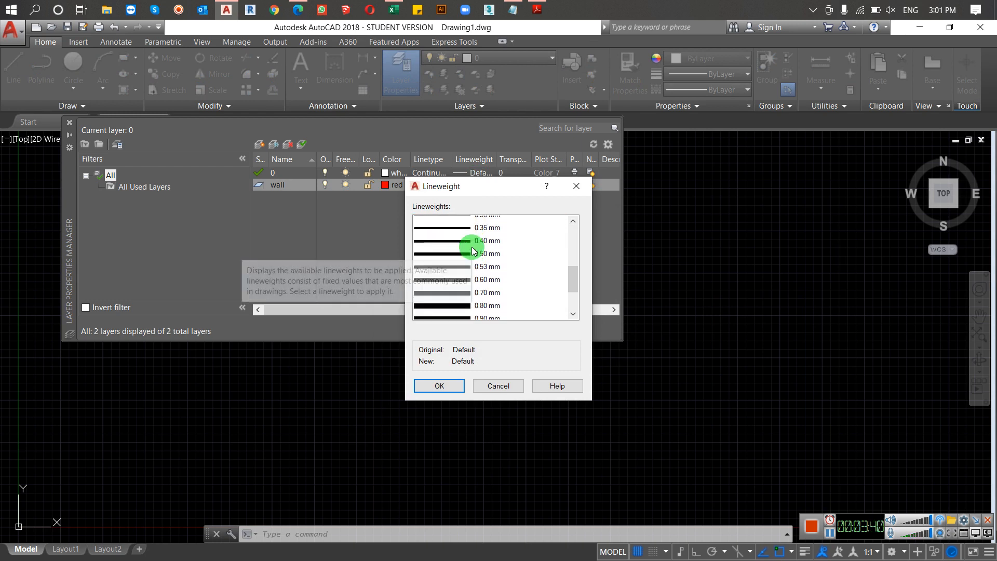
scroll(472, 252, down, 1)
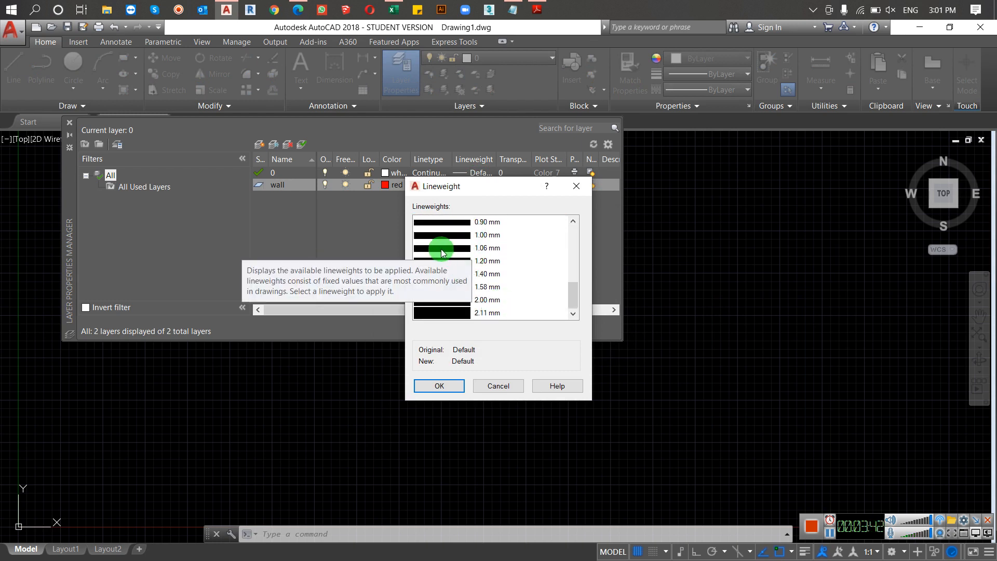
scroll(490, 258, up, 1)
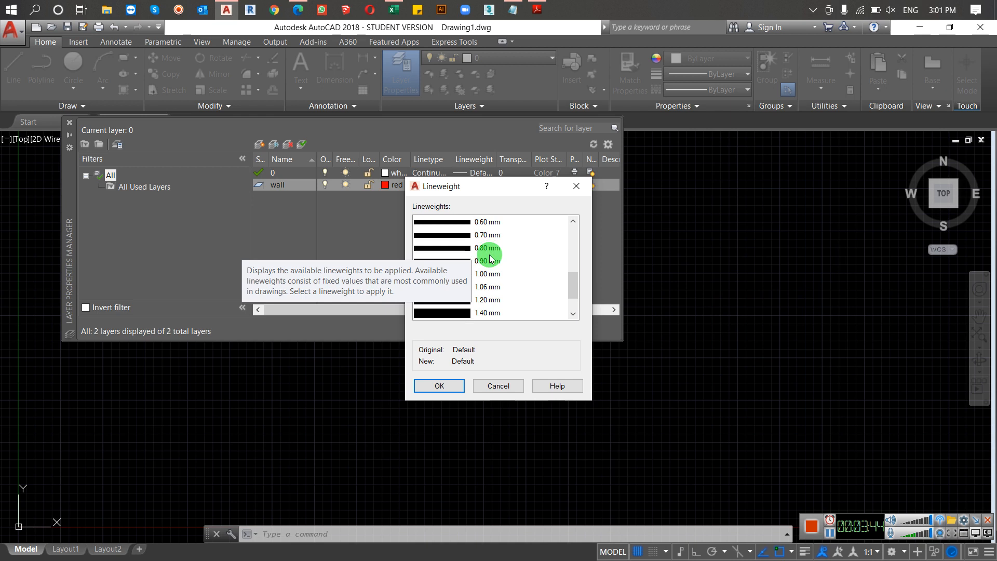
click(438, 386)
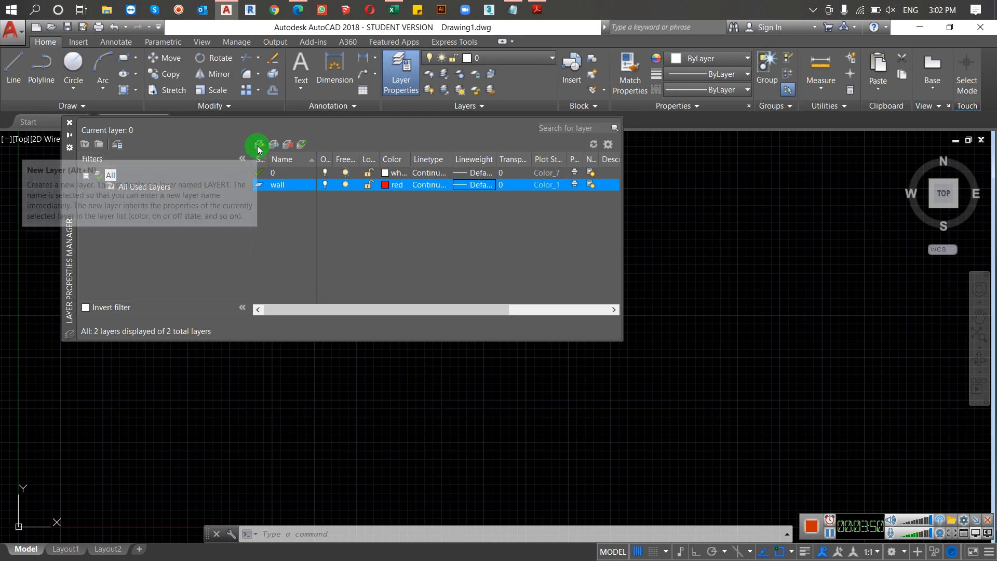
Step: Add a layer named door and set its color to green
key(alt+n)
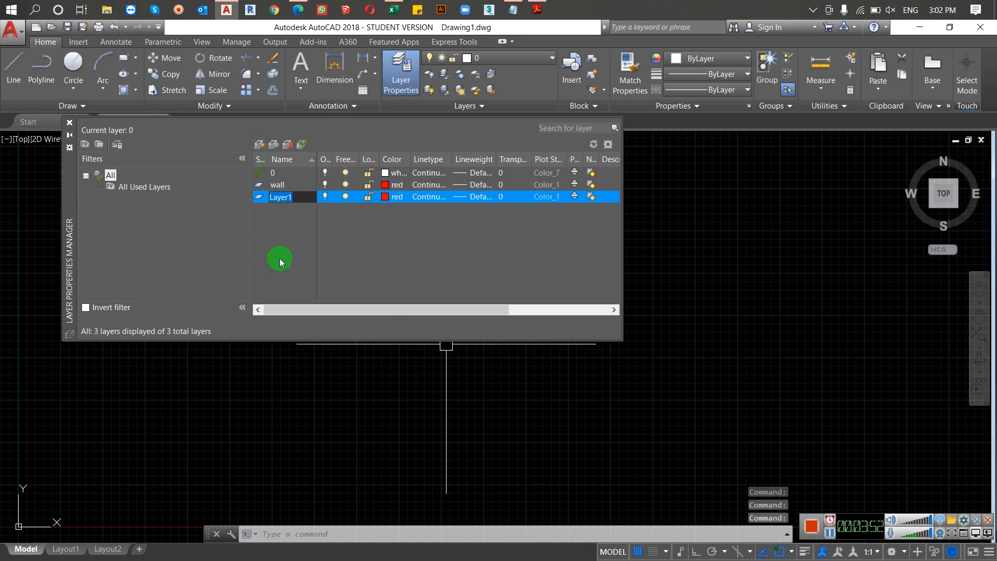
text(door)
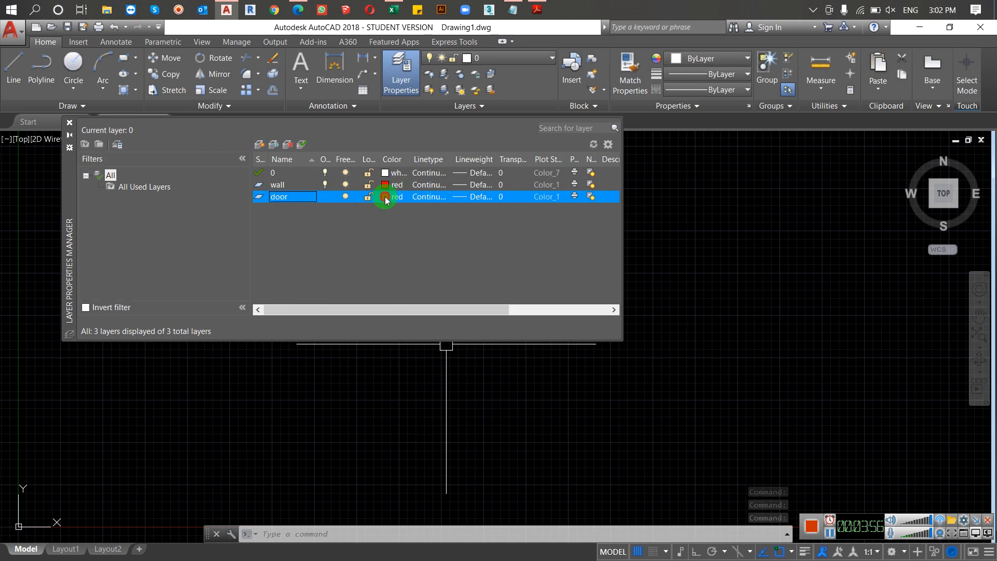
click(385, 197)
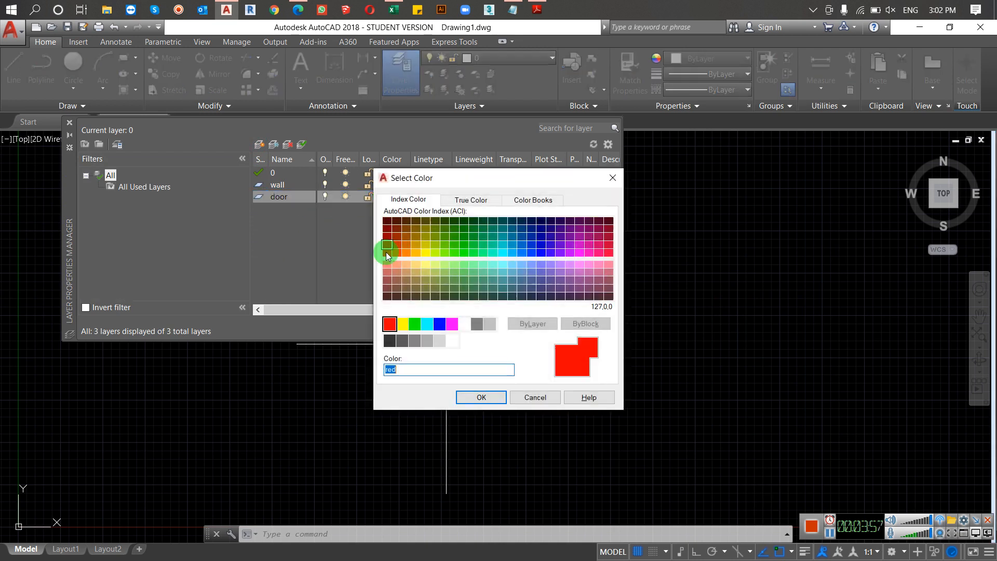
click(413, 327)
click(473, 398)
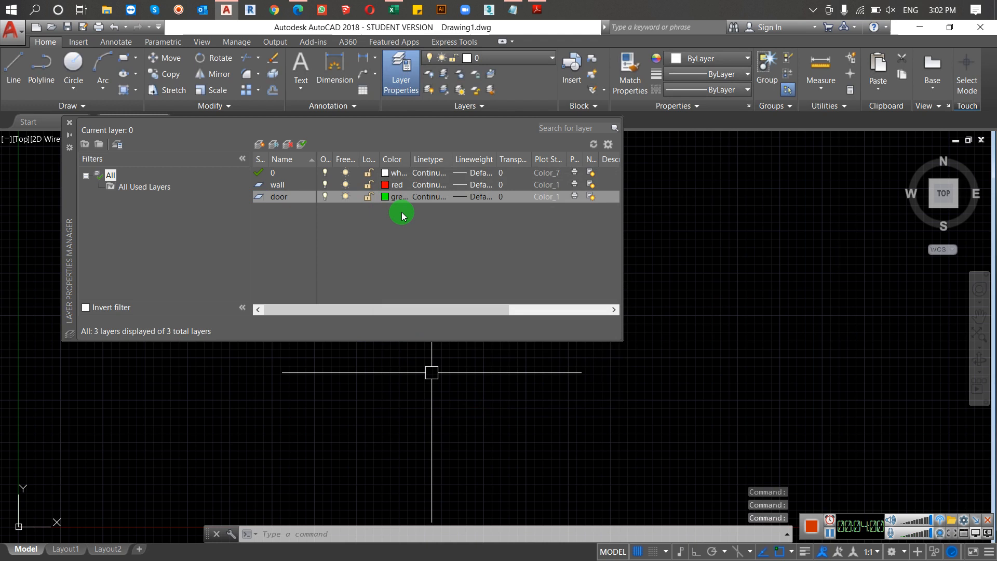
Step: Add a layer named window and set its color to blue
click(256, 147)
text(window)
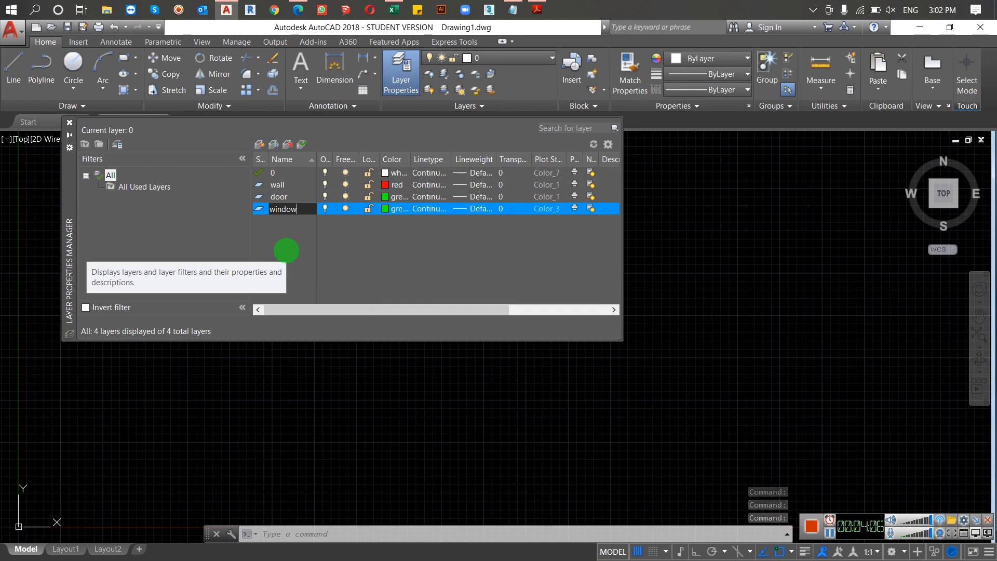
key(Return)
click(392, 208)
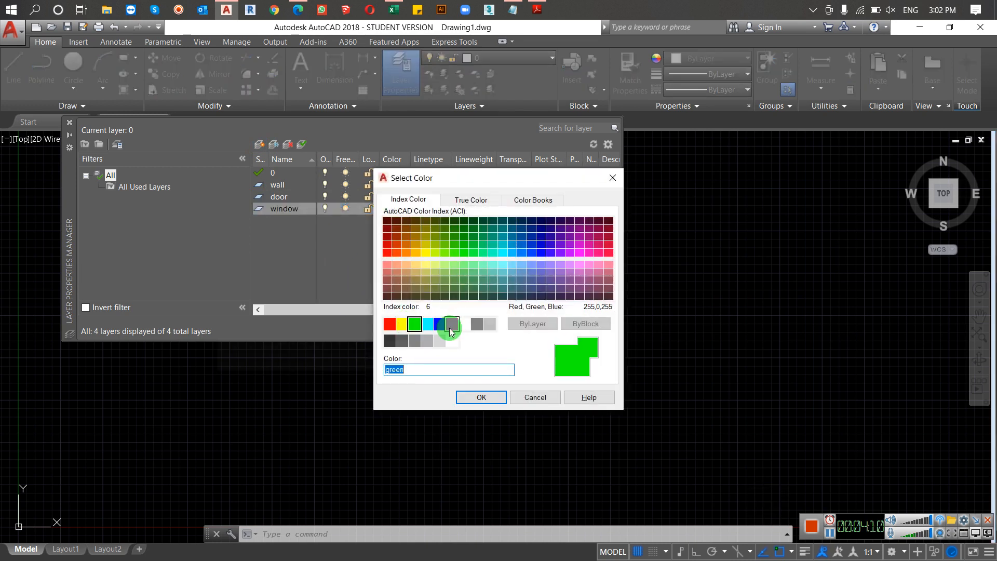
click(438, 325)
click(480, 396)
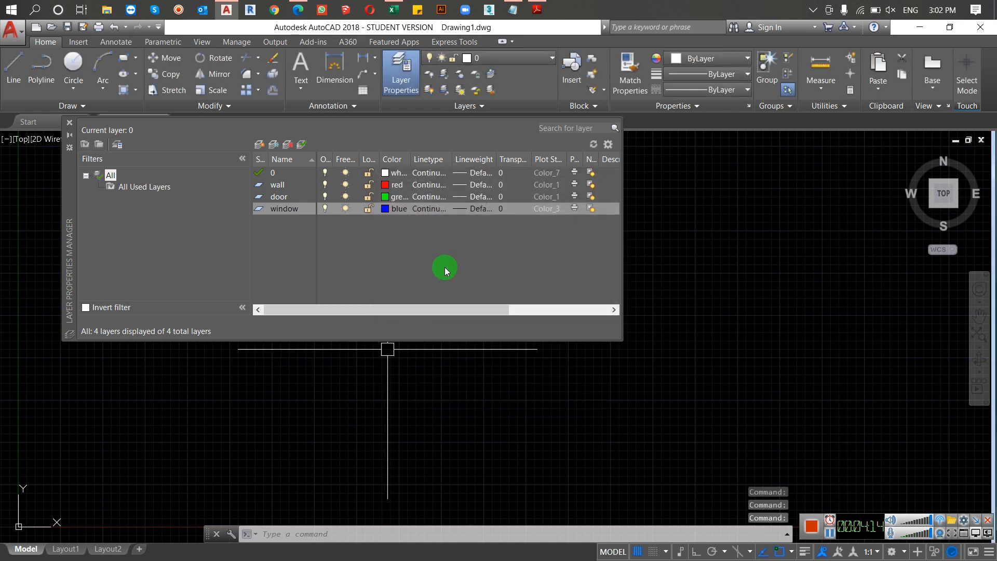
Step: Add a layer named furniture with the color magenta, and close the Layer Properties Manager
click(259, 144)
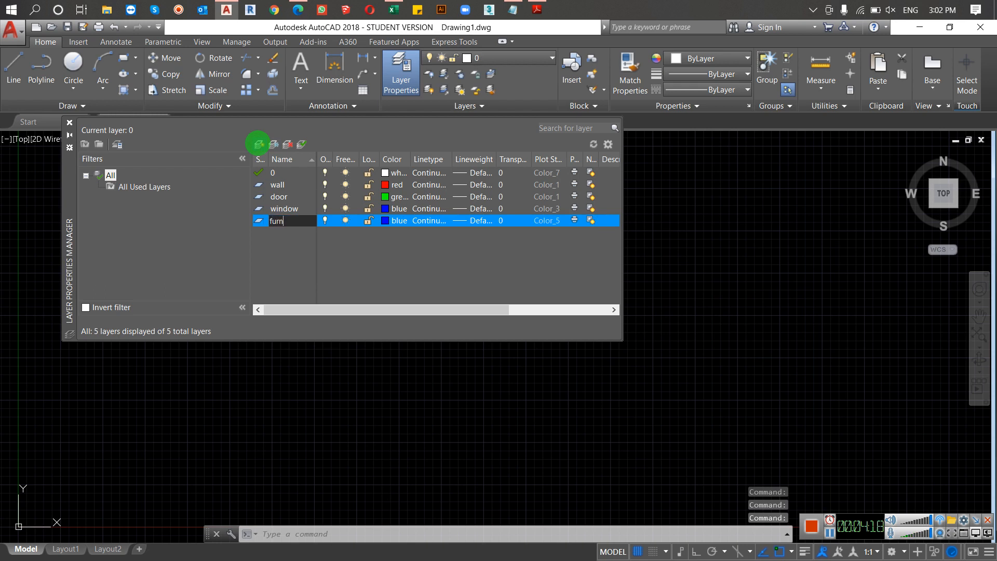
text(furniture)
click(387, 222)
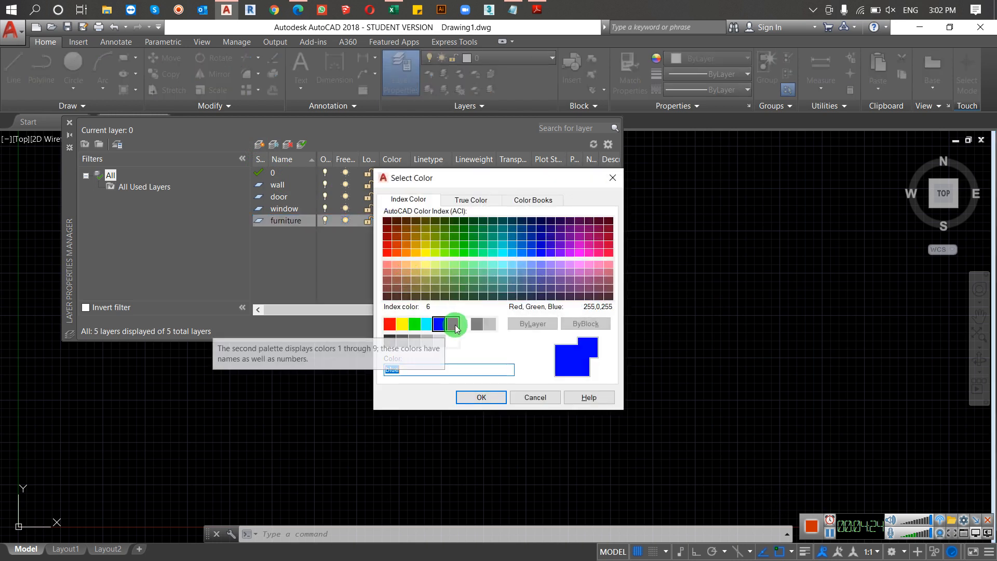
click(452, 324)
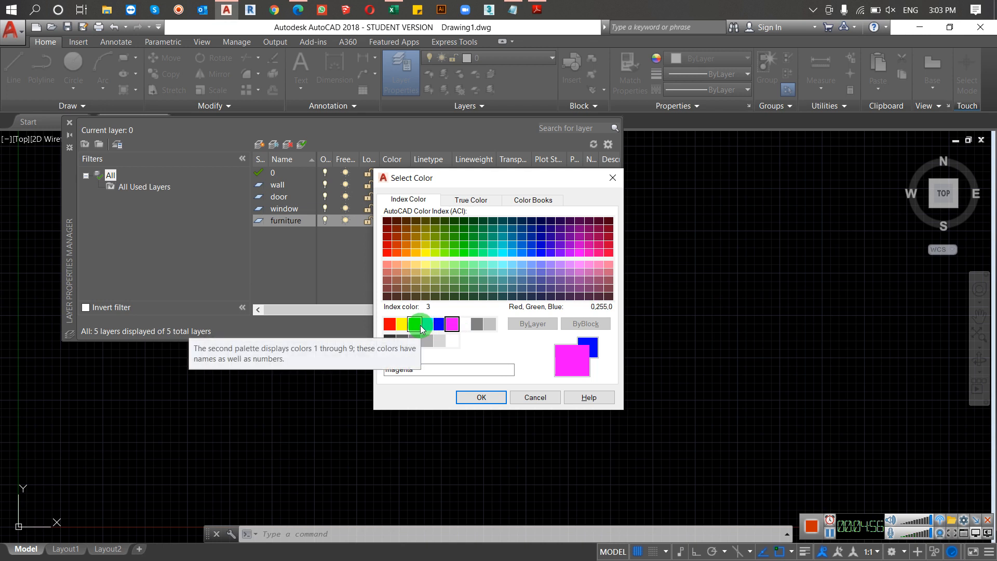
click(474, 399)
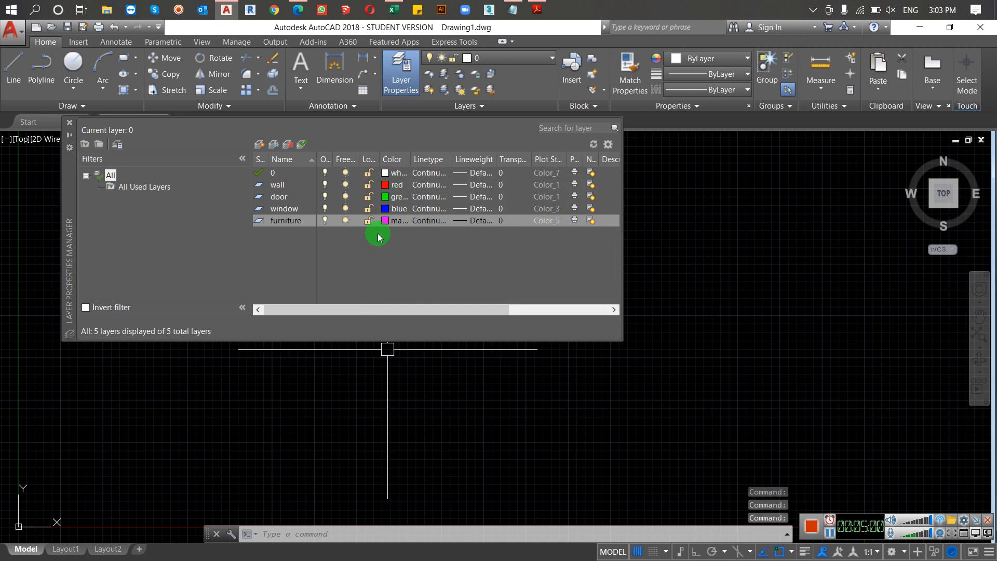
click(71, 122)
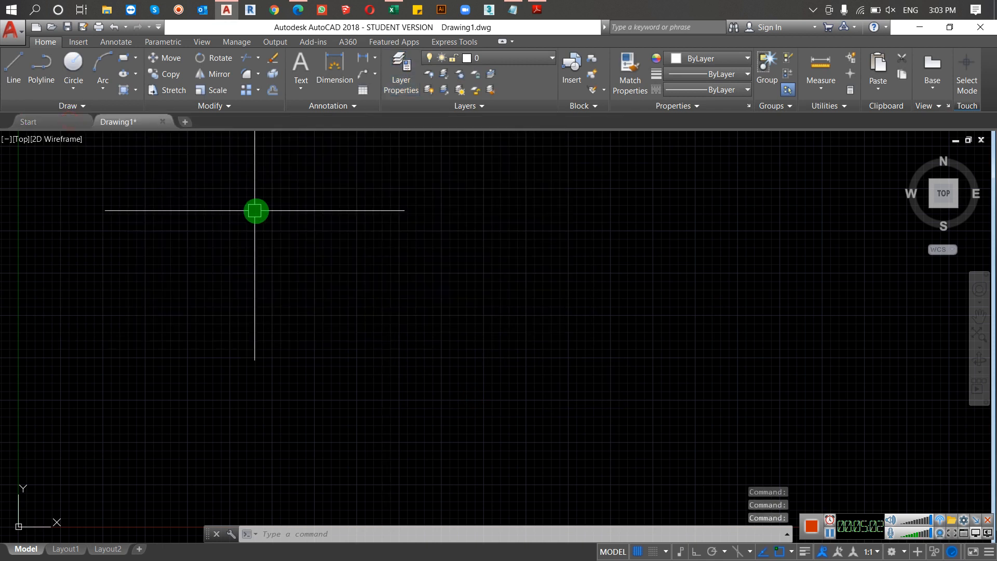
Step: Draw a rectangle, wider than it is tall, on layer 0 above and to the right of the origin
scroll(401, 301, down, 3)
scroll(363, 300, up, 4)
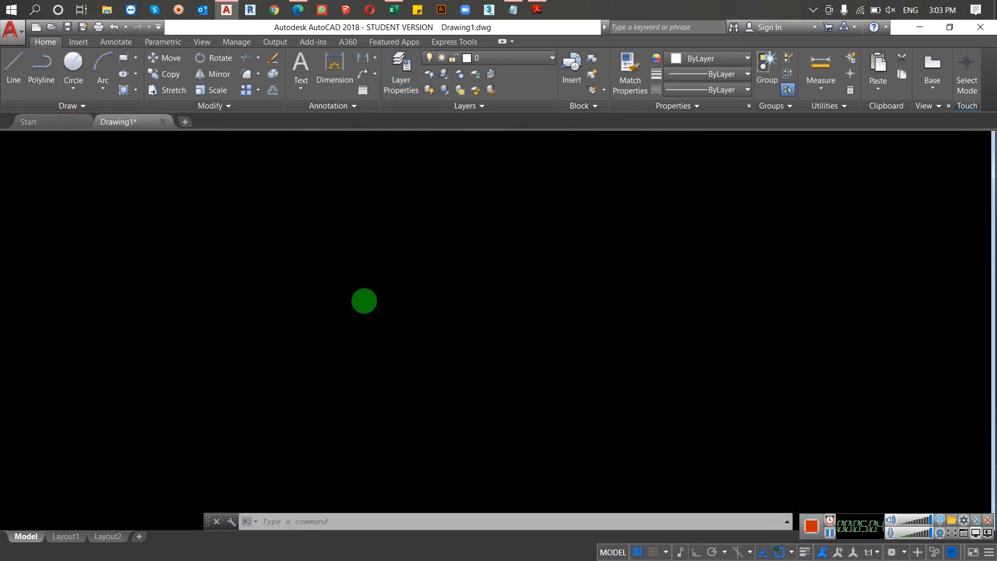
text(re)
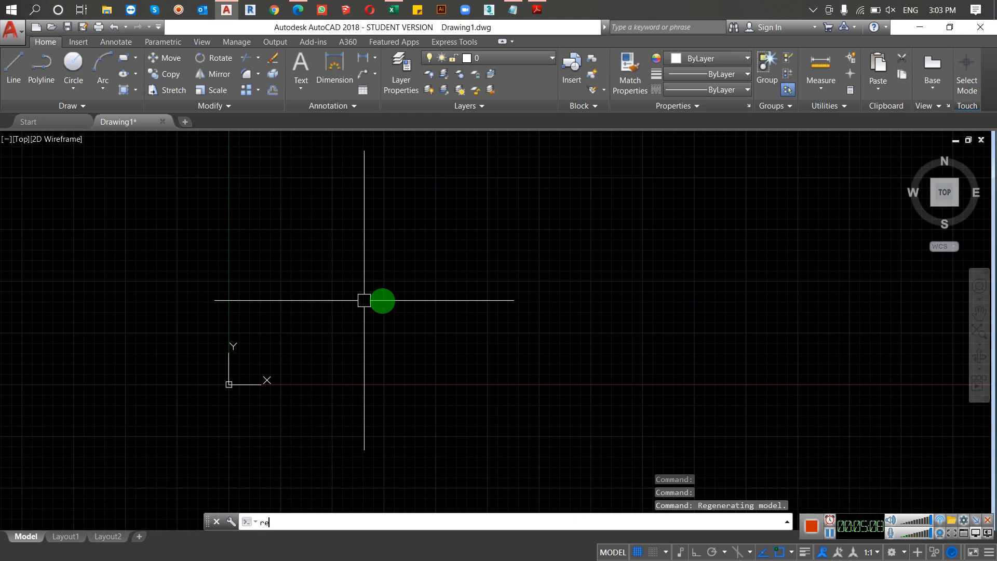
text(c)
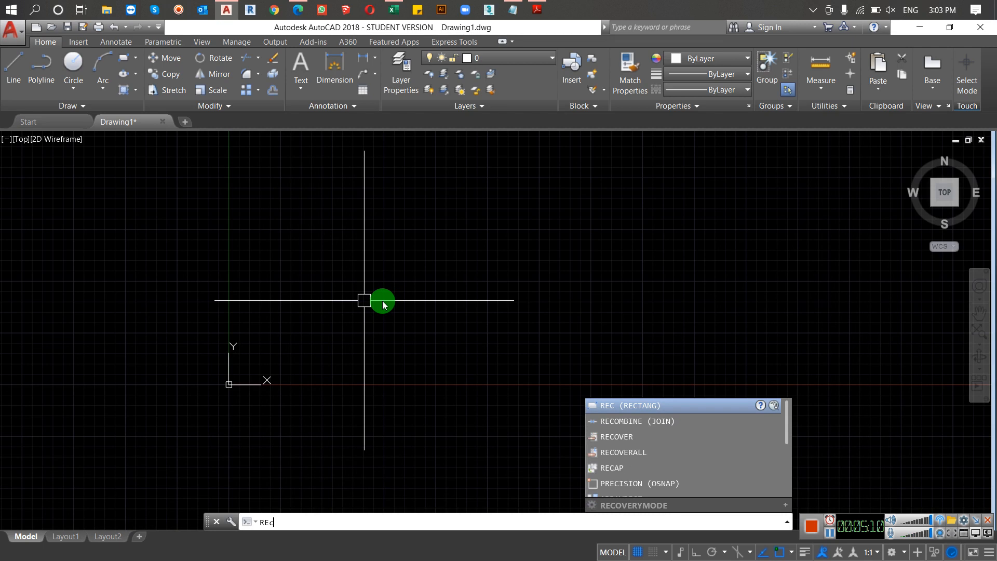
key(Return)
mouse_move(363, 345)
middle_down()
mouse_move(392, 341)
mouse_move(315, 388)
middle_up()
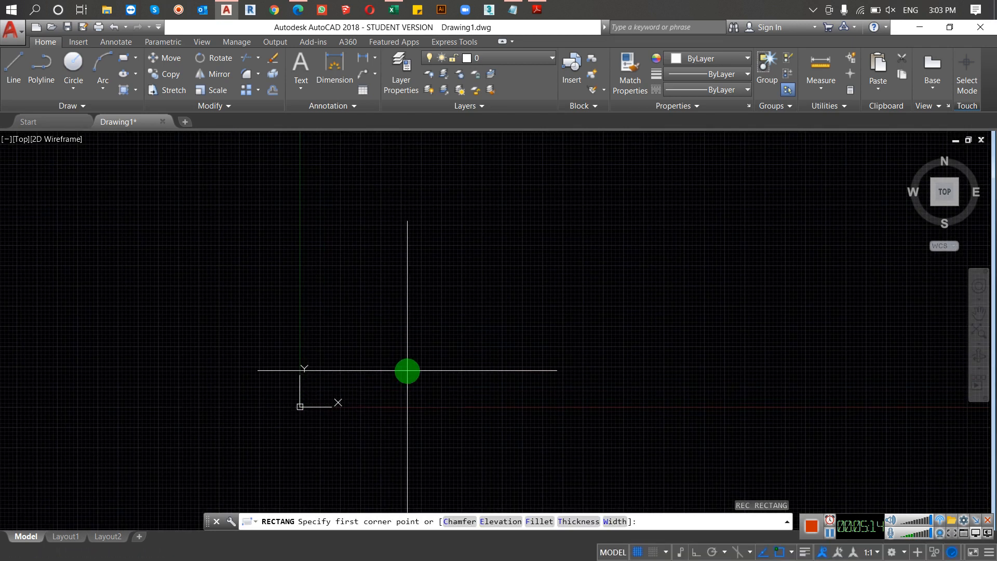
click(716, 163)
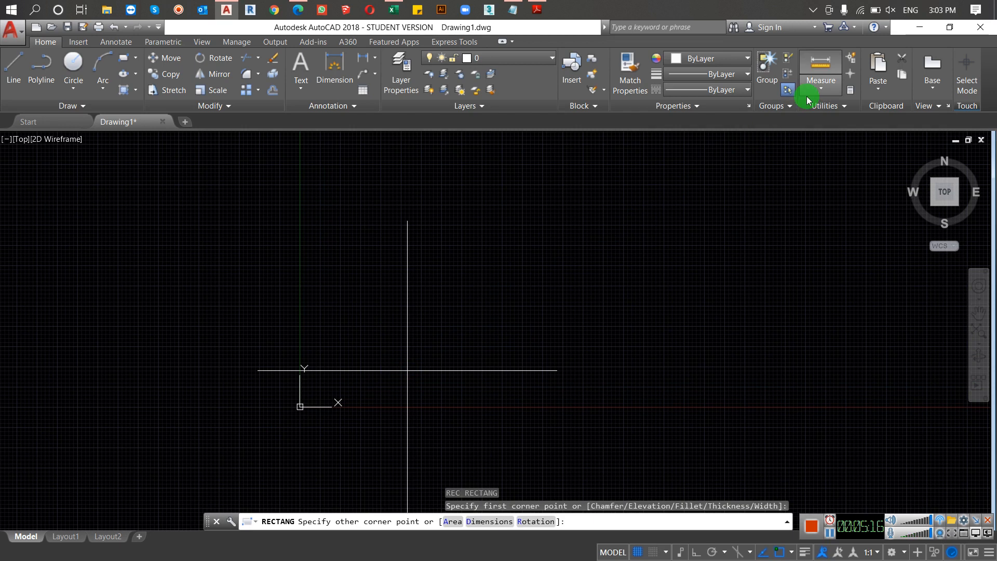
click(736, 172)
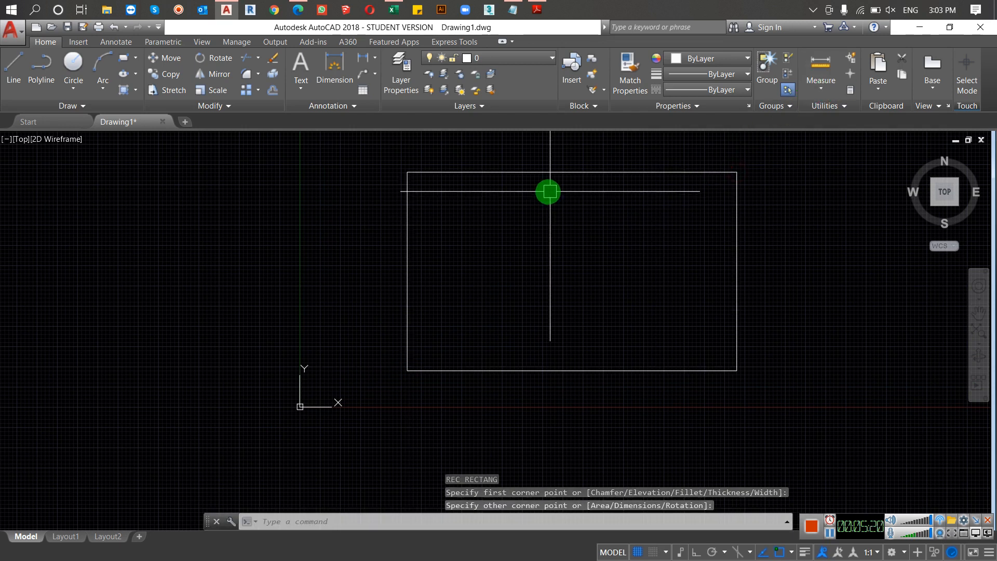
Step: Erase the rectangle drawn on layer 0
click(556, 135)
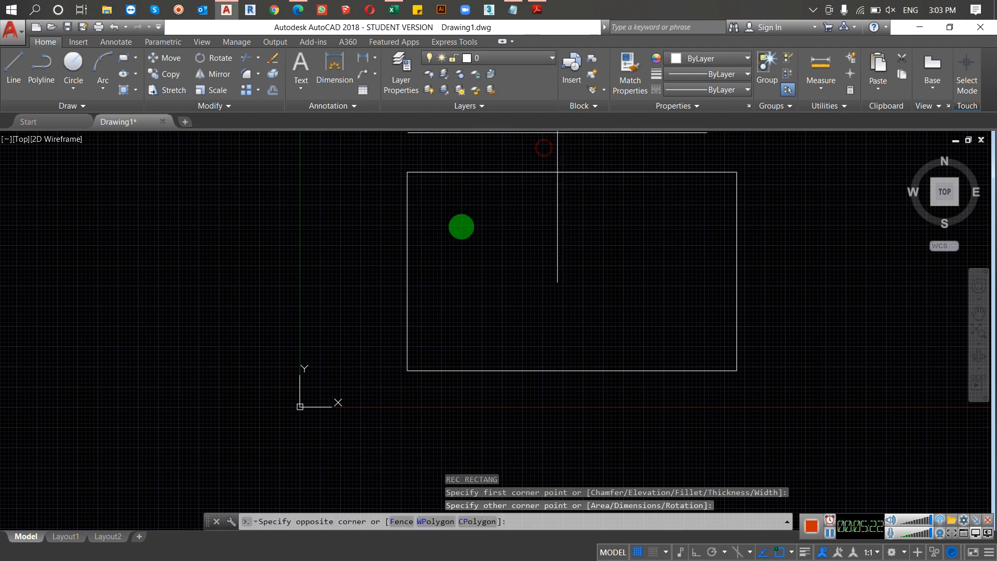
click(408, 205)
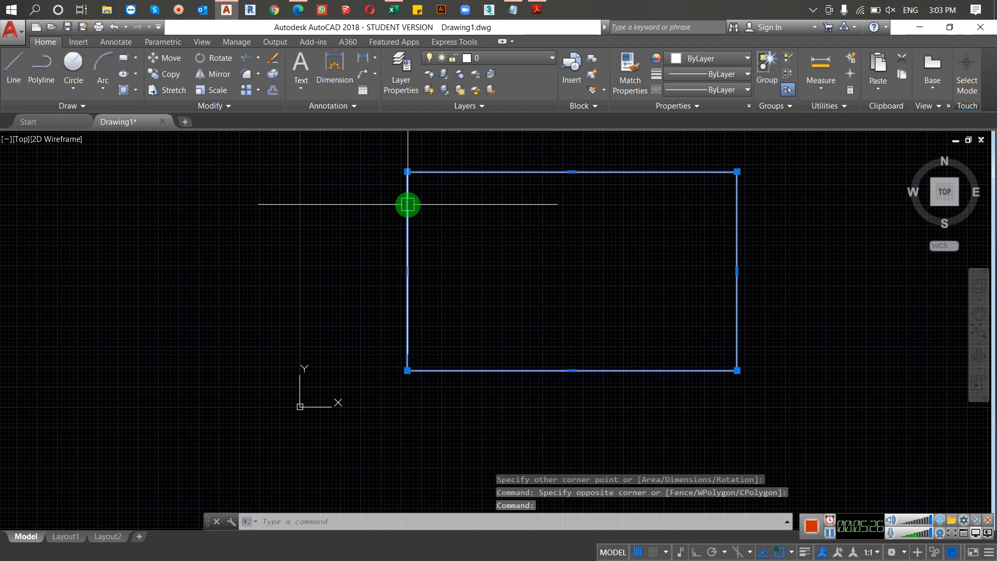
text(w)
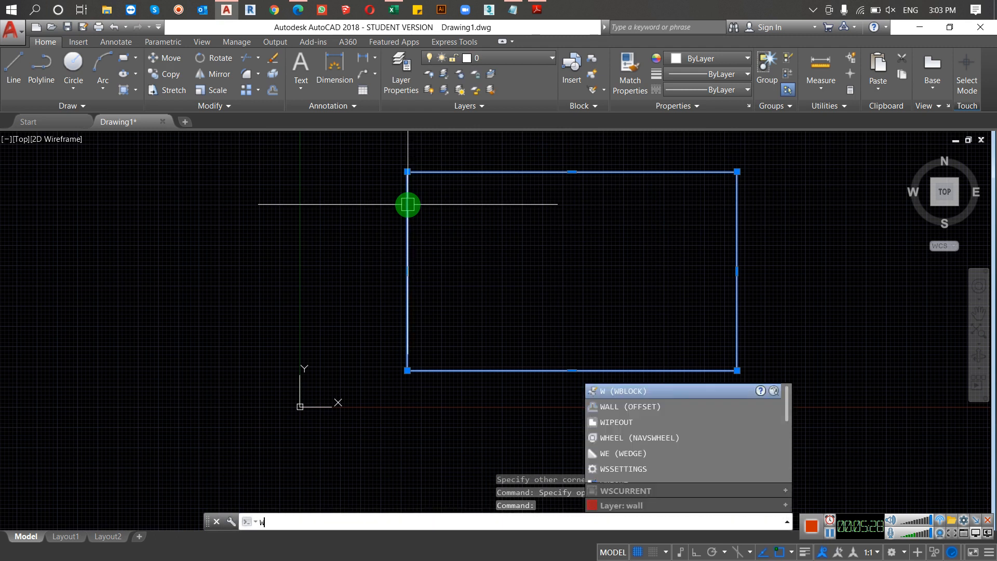
key(BackSpace)
key(Escape)
click(445, 209)
click(315, 270)
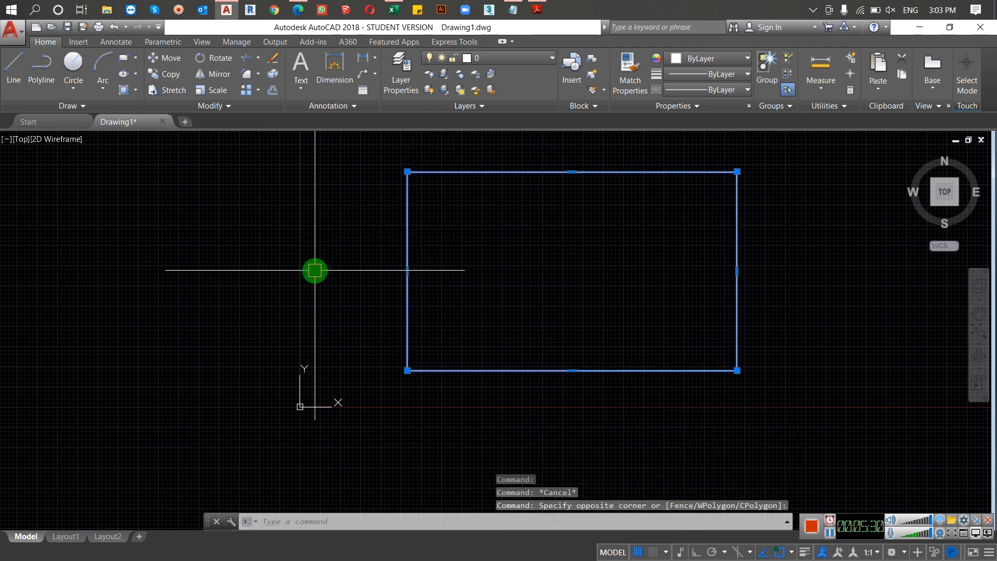
text(e)
key(Return)
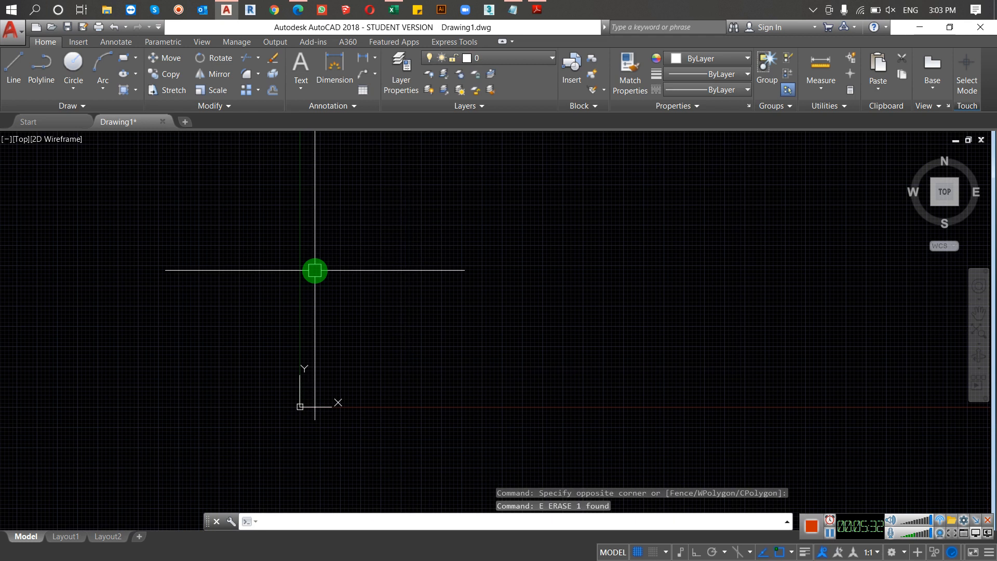
Step: Make wall the current layer, trying the window layer in between, and close the Layer Properties Manager
text(la)
key(Return)
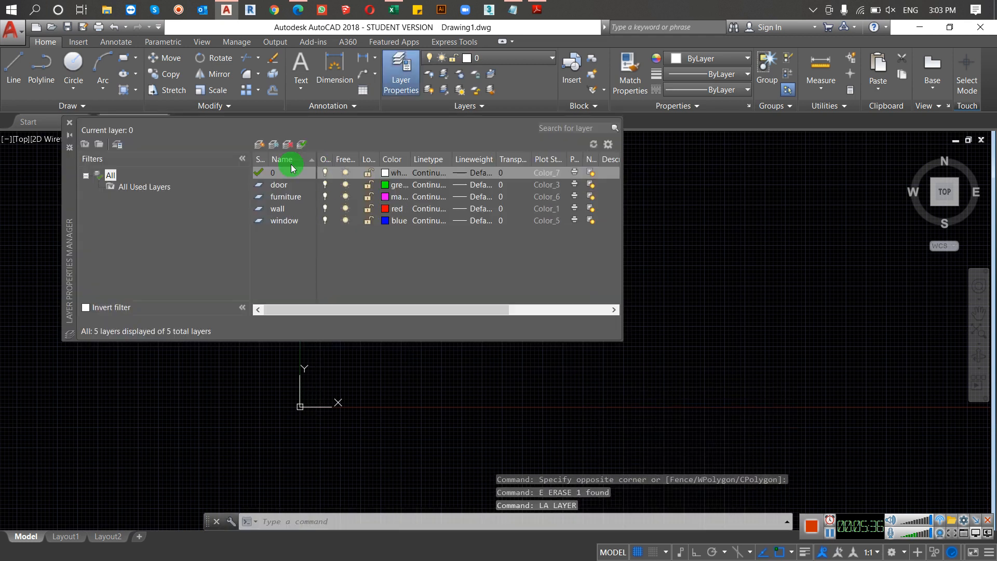
click(277, 209)
double_click(259, 209)
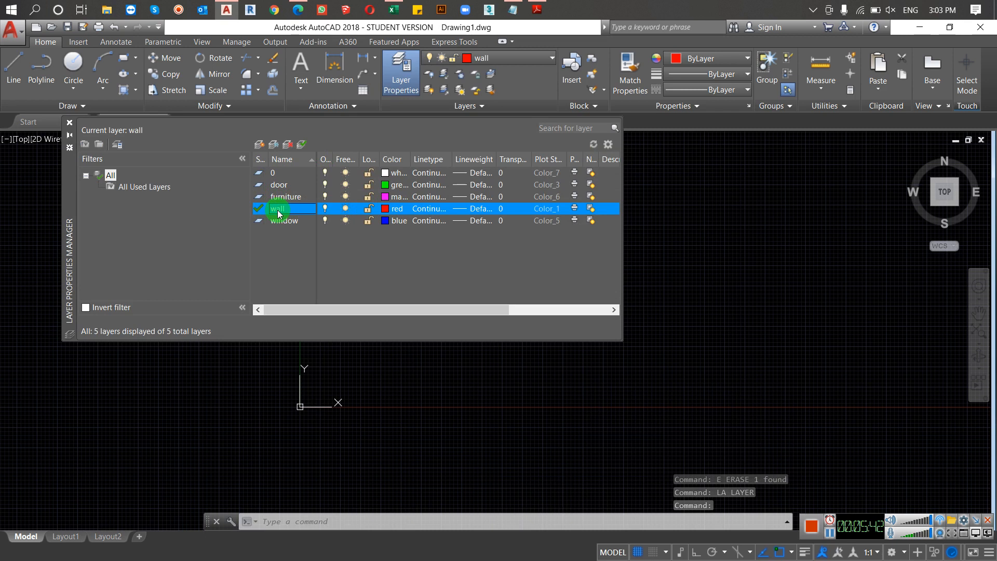
click(274, 221)
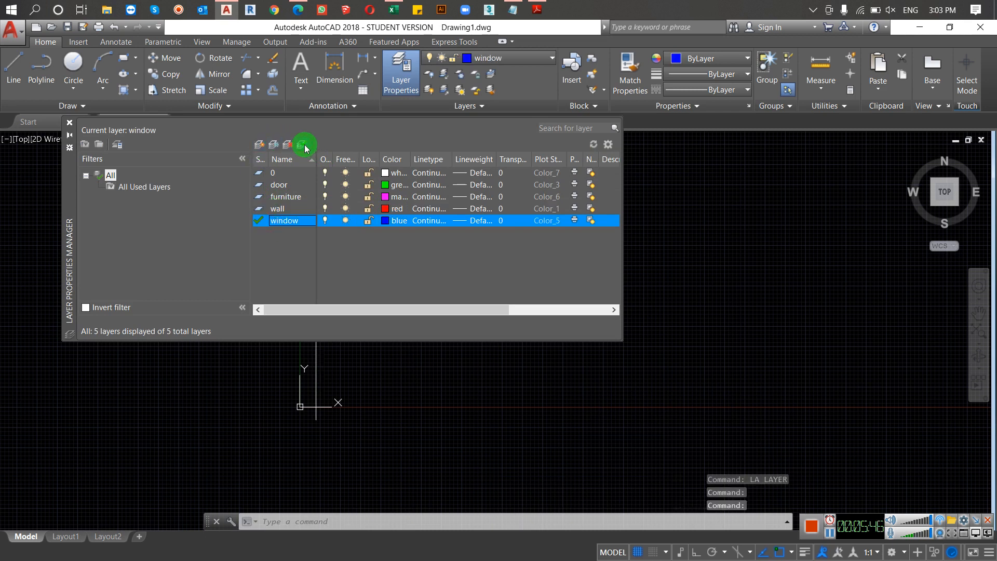
double_click(266, 210)
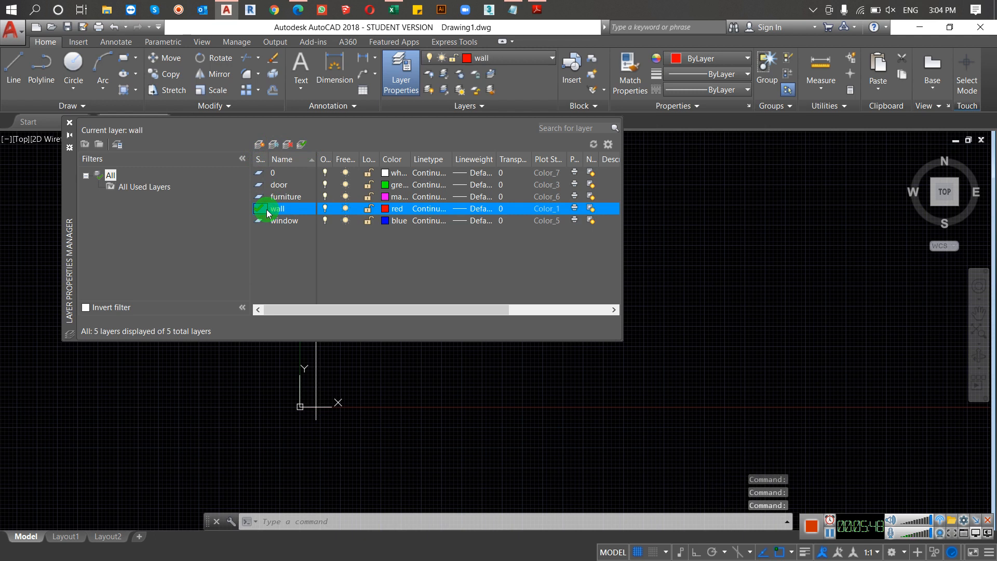
click(69, 125)
Step: Draw a nearly square rectangle on the wall layer, above and to the right of the origin
scroll(549, 262, down, 4)
middle_drag(475, 280, 251, 363)
text(rec)
key(Return)
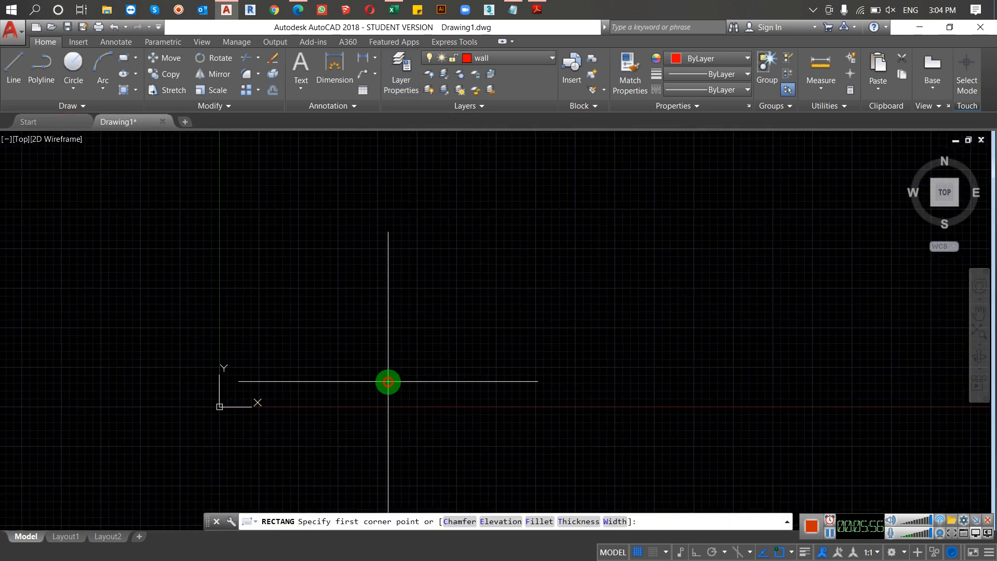
click(388, 381)
scroll(701, 147, down, 2)
middle_drag(699, 150, 552, 235)
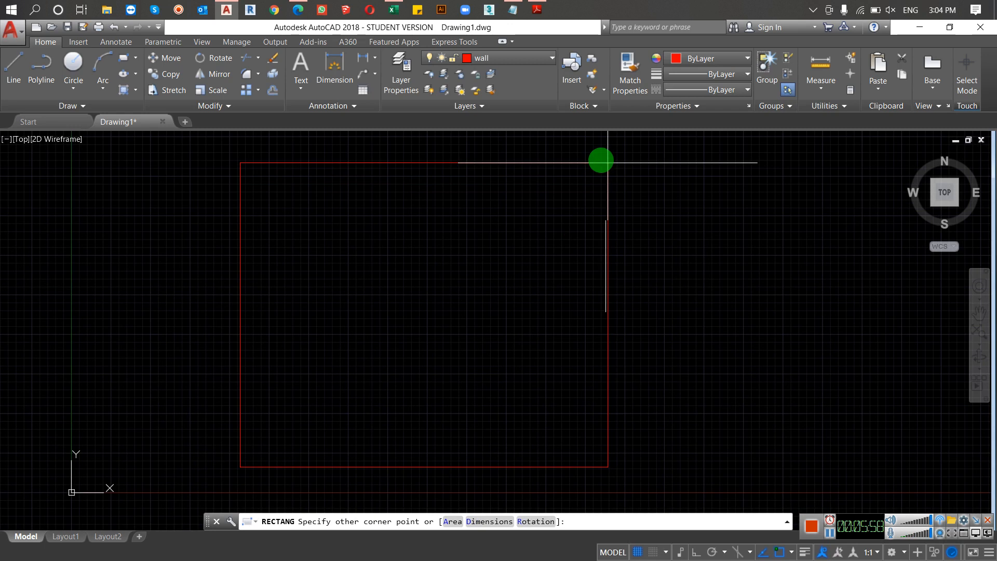
click(554, 145)
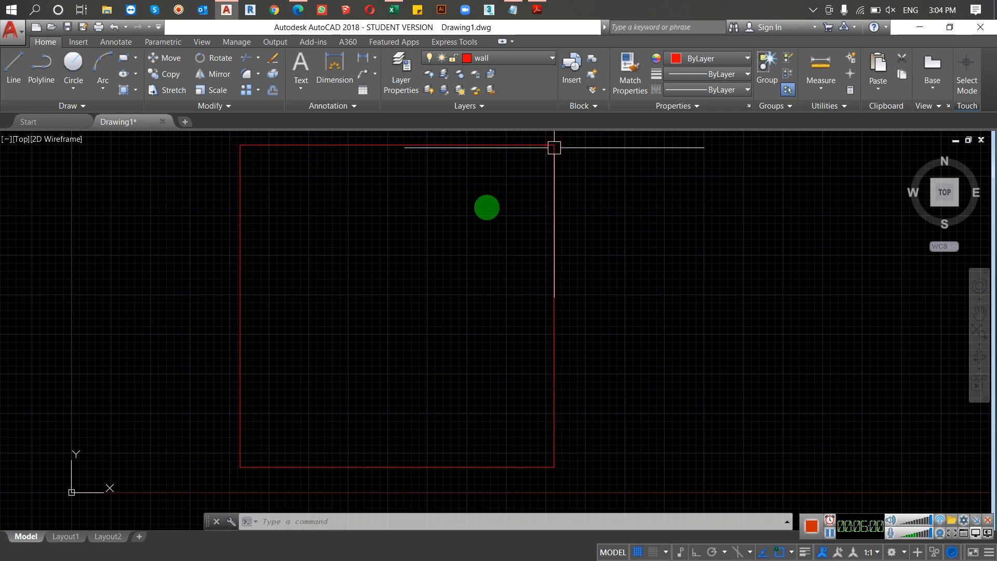
Step: Offset the wall rectangle inward by a short picked distance, and delete the inner copy
text(o)
key(Return)
click(380, 144)
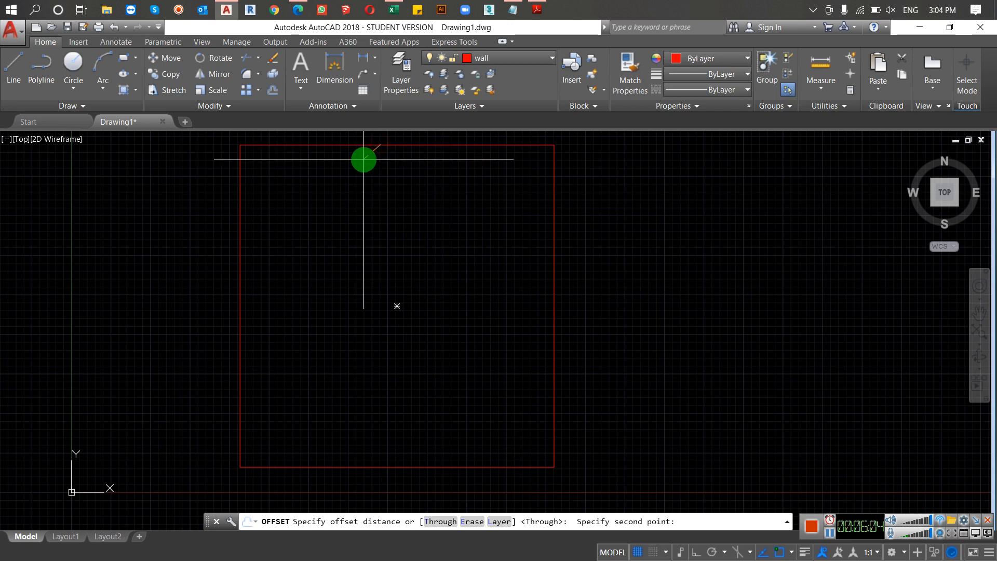
click(368, 154)
click(370, 148)
click(366, 178)
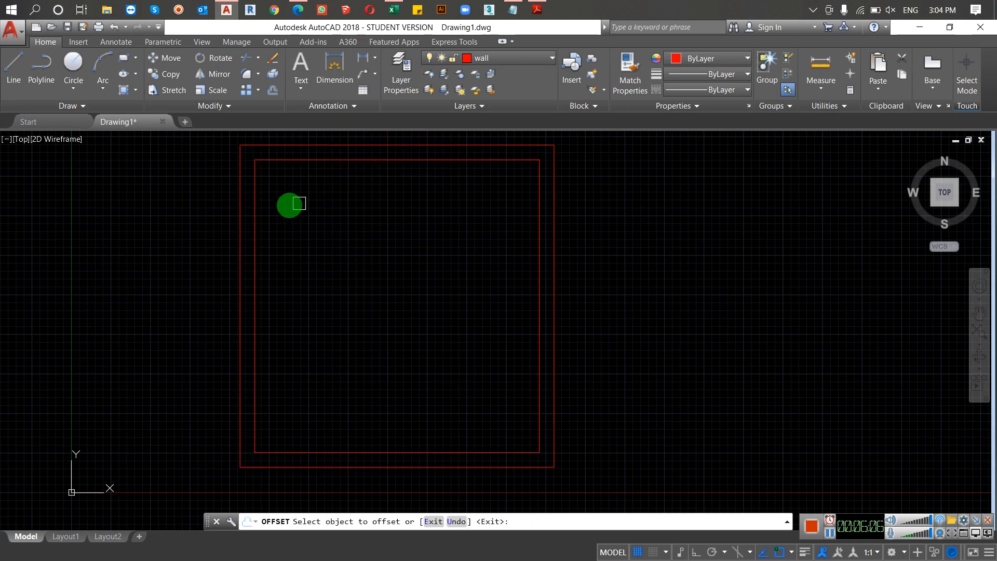
key(Escape)
click(254, 229)
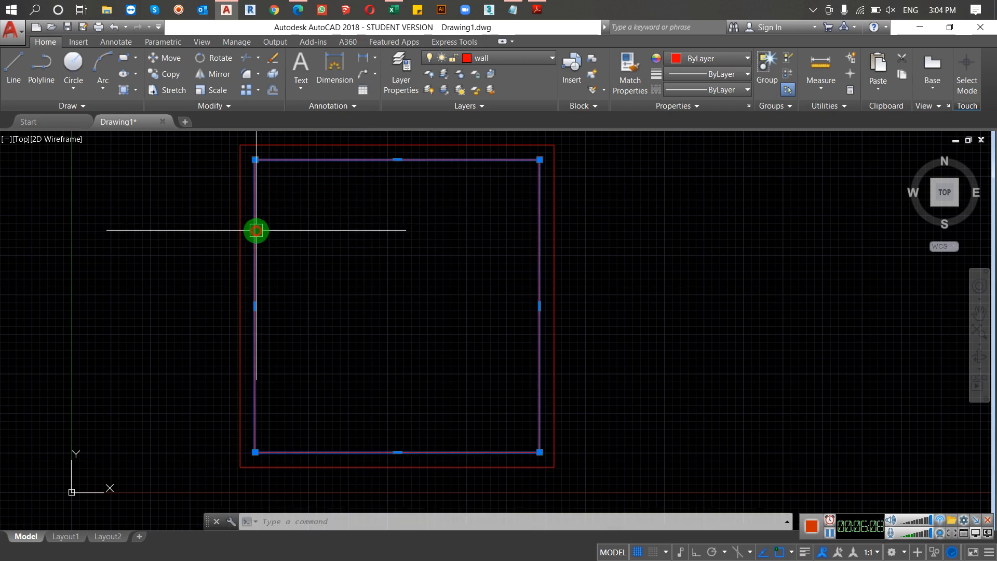
key(Delete)
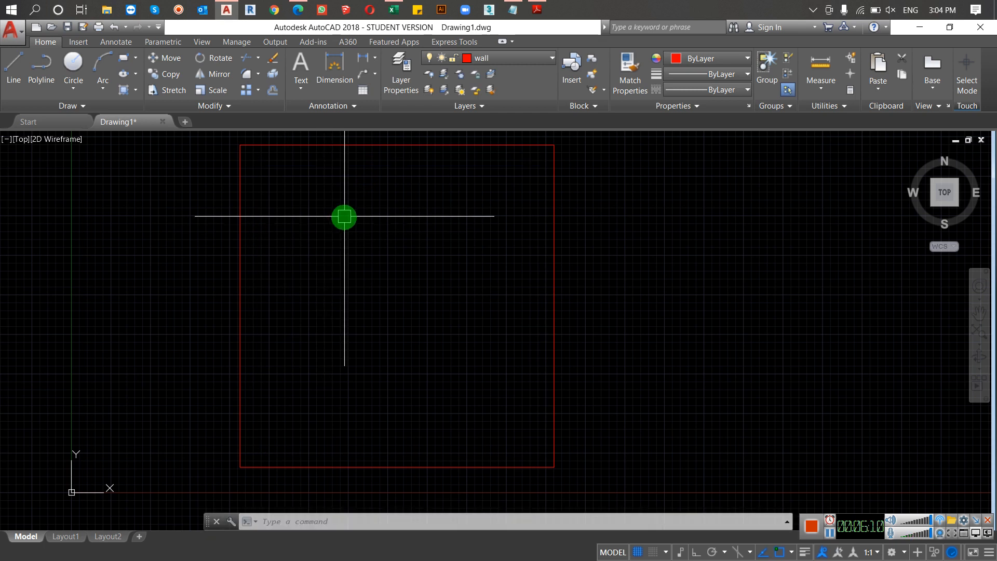
Step: Try offsetting the wall rectangle outward by a very small distance picked near its upper edge
text(o)
key(Return)
click(275, 144)
scroll(264, 149, up, 10)
scroll(285, 149, down, 5)
middle_drag(285, 150, 274, 276)
scroll(290, 242, up, 8)
click(318, 342)
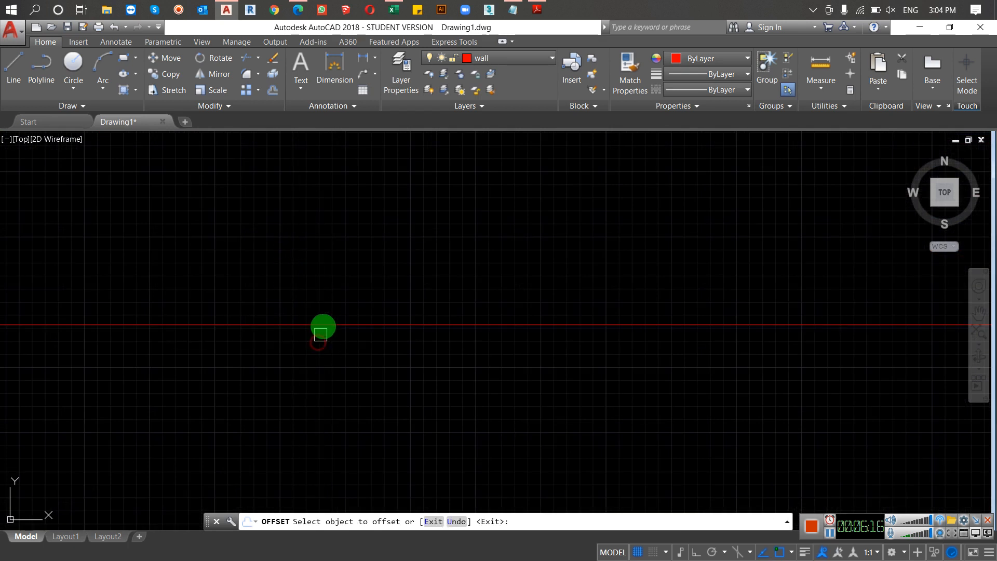
click(326, 322)
click(323, 283)
scroll(327, 281, down, 5)
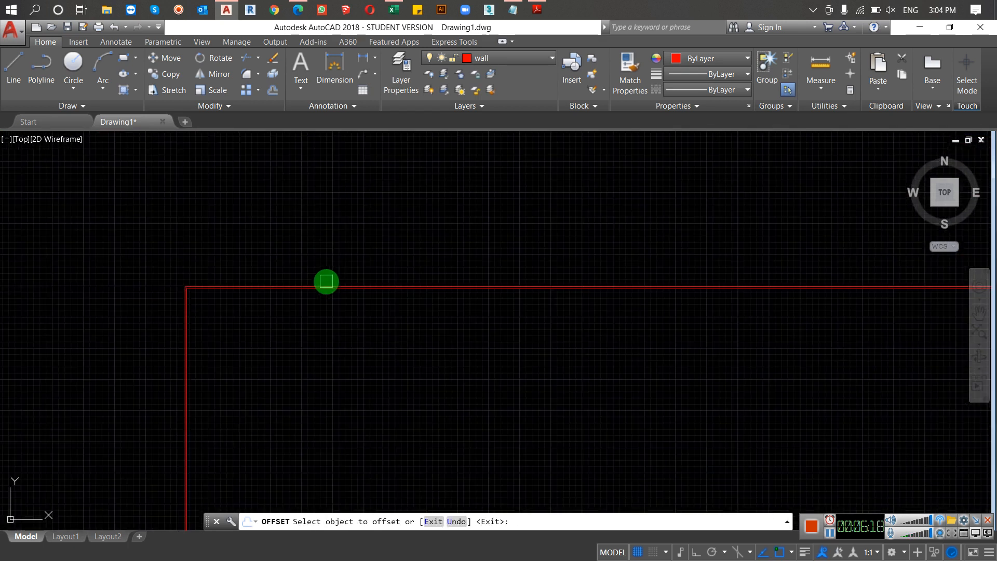
scroll(466, 312, down, 2)
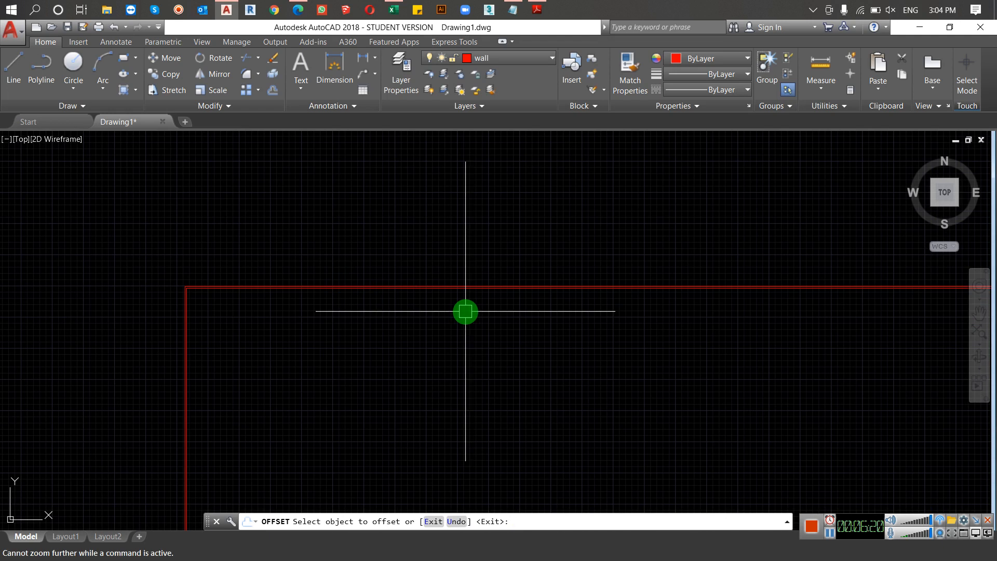
key(Escape)
Step: Delete the inner of the two wall rectangles
scroll(464, 309, down, 11)
middle_drag(460, 298, 454, 278)
scroll(462, 298, up, 4)
scroll(451, 317, down, 4)
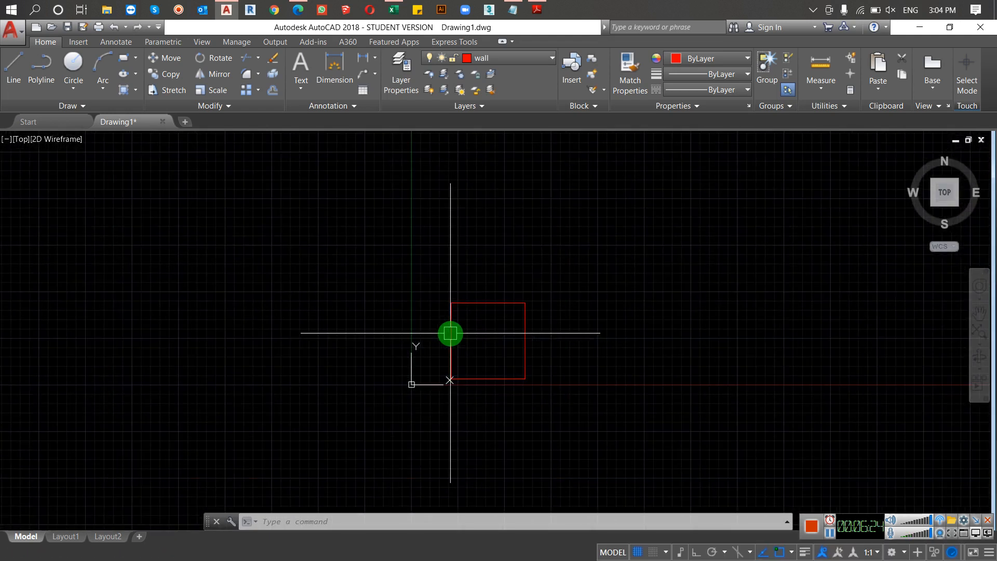
scroll(468, 334, up, 5)
middle_drag(465, 322, 412, 267)
click(393, 213)
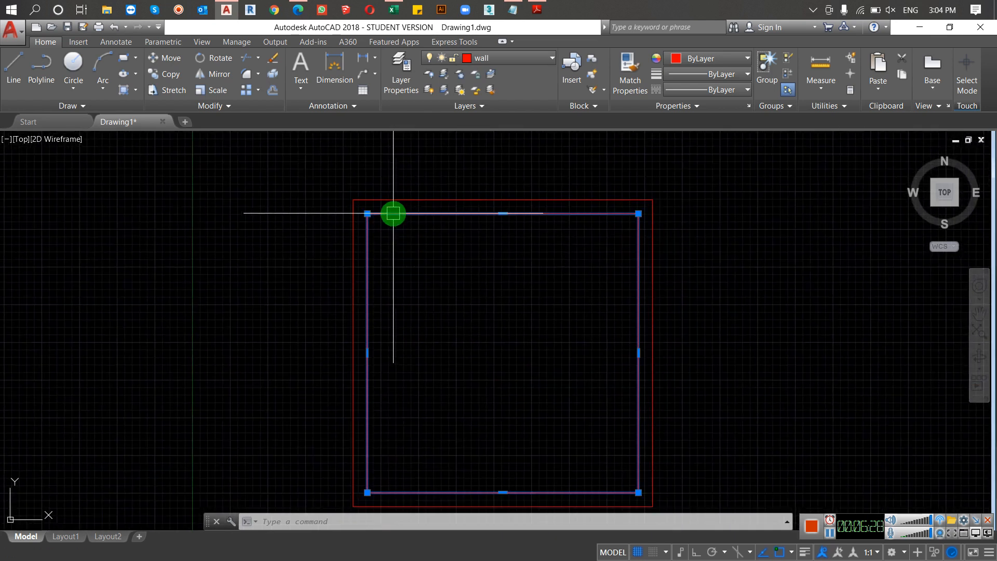
key(Delete)
Step: Offset the wall rectangle outward by a short distance picked at its upper edge to form a double wall outline
text(o)
key(Return)
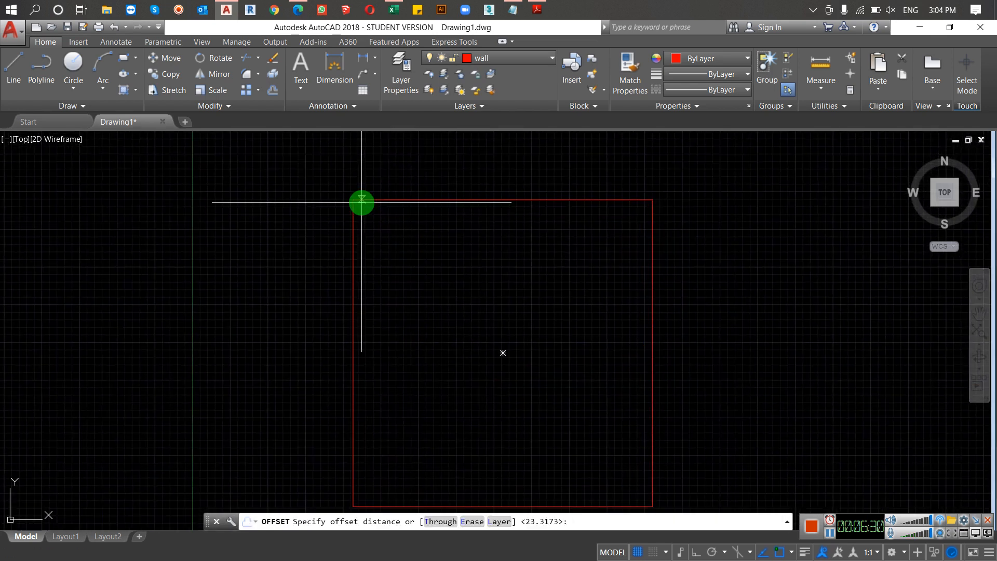
click(385, 199)
scroll(398, 192, up, 2)
scroll(398, 192, up, 2)
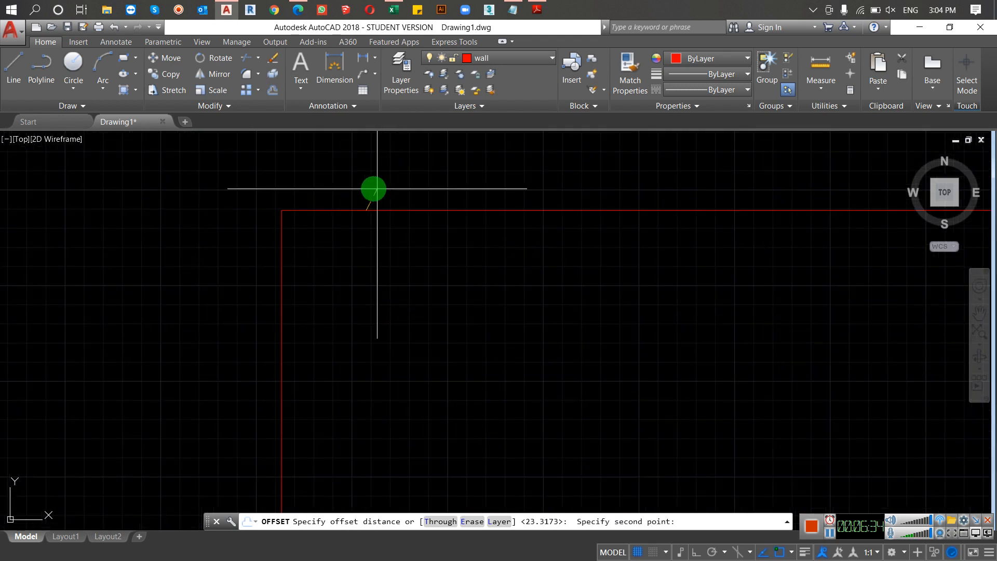
click(370, 189)
click(387, 209)
click(377, 188)
scroll(383, 188, down, 5)
key(Escape)
scroll(388, 198, down, 3)
scroll(398, 202, up, 2)
middle_drag(398, 202, 363, 236)
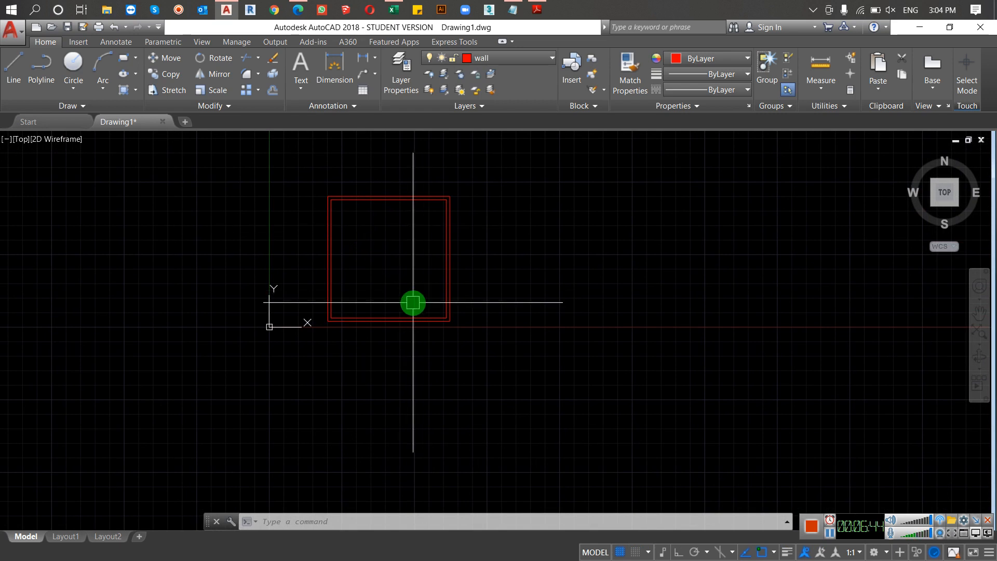
Step: Make door the current layer and close the Layer Properties Manager
text(la)
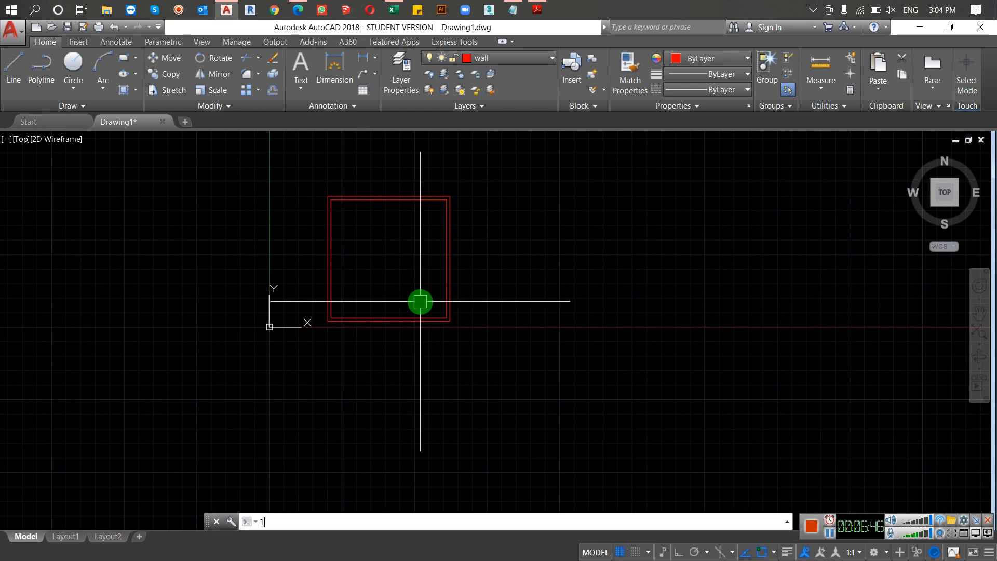
key(Return)
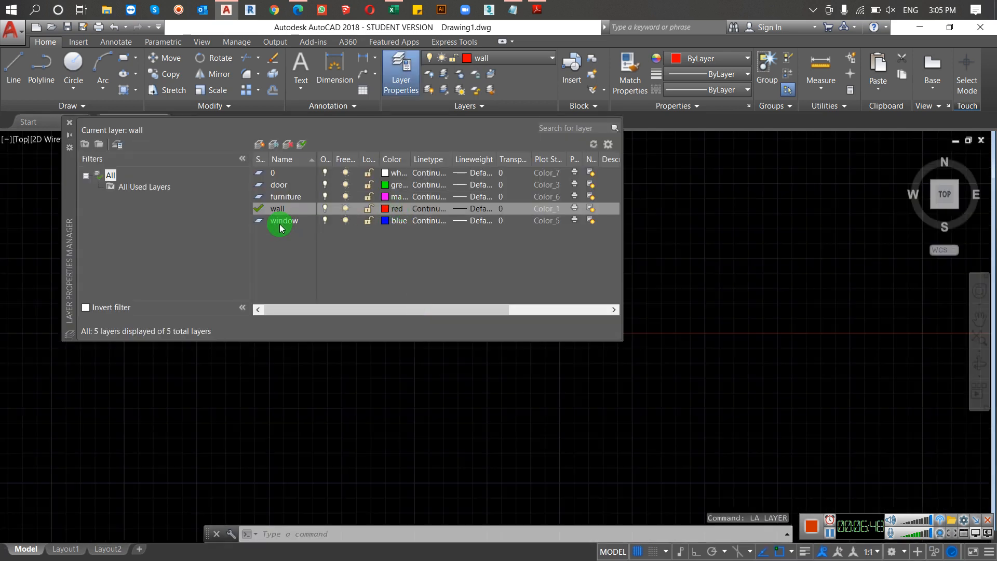
double_click(281, 185)
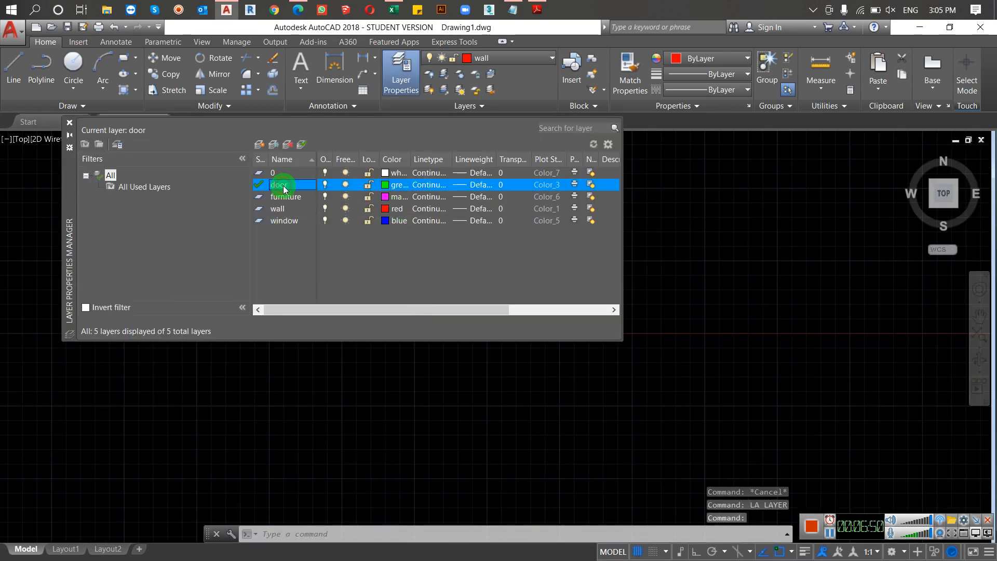
click(69, 123)
Step: Draw a circle on the door layer in the empty area to the right of the wall square, slightly smaller than the square
text(c)
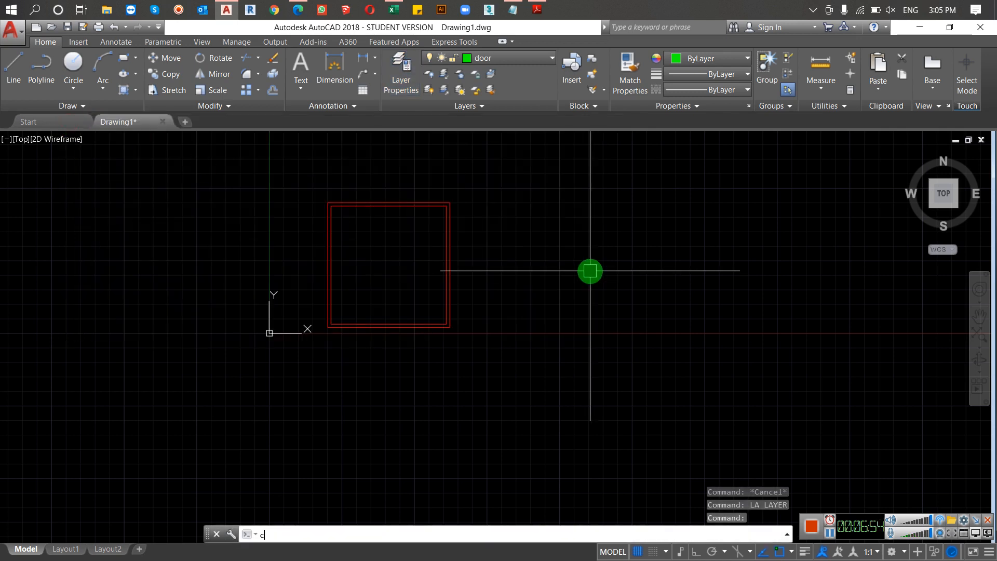
key(Return)
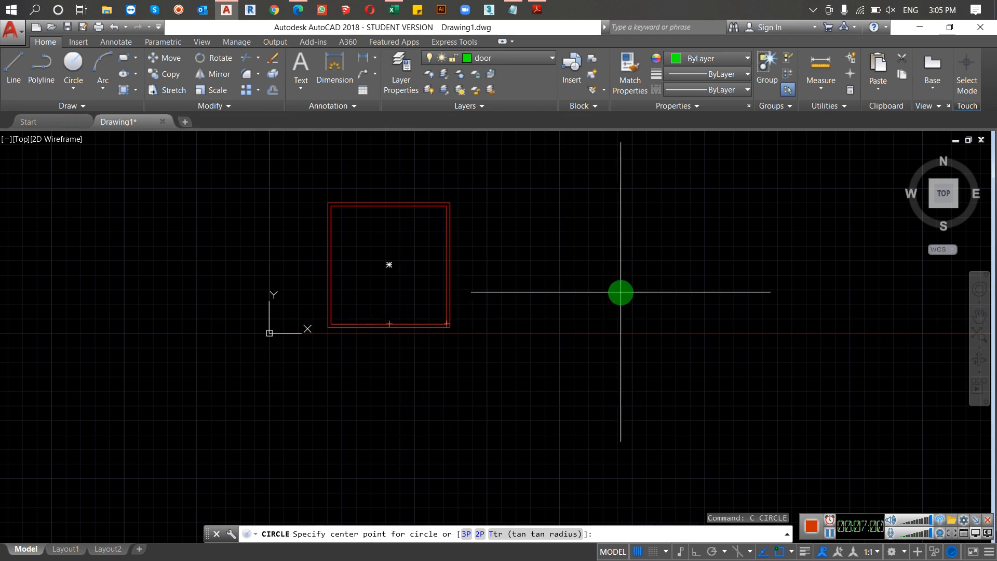
click(626, 263)
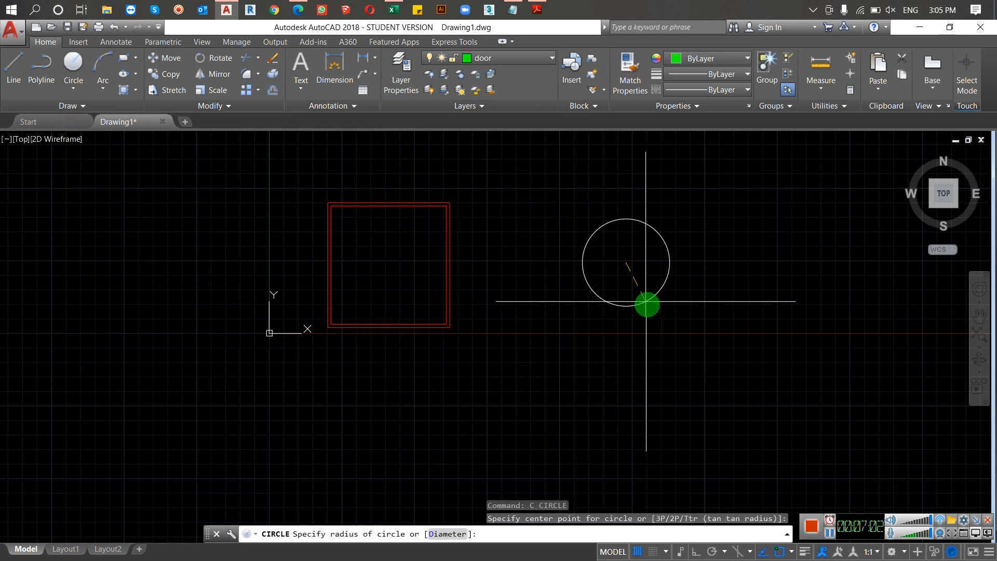
click(644, 312)
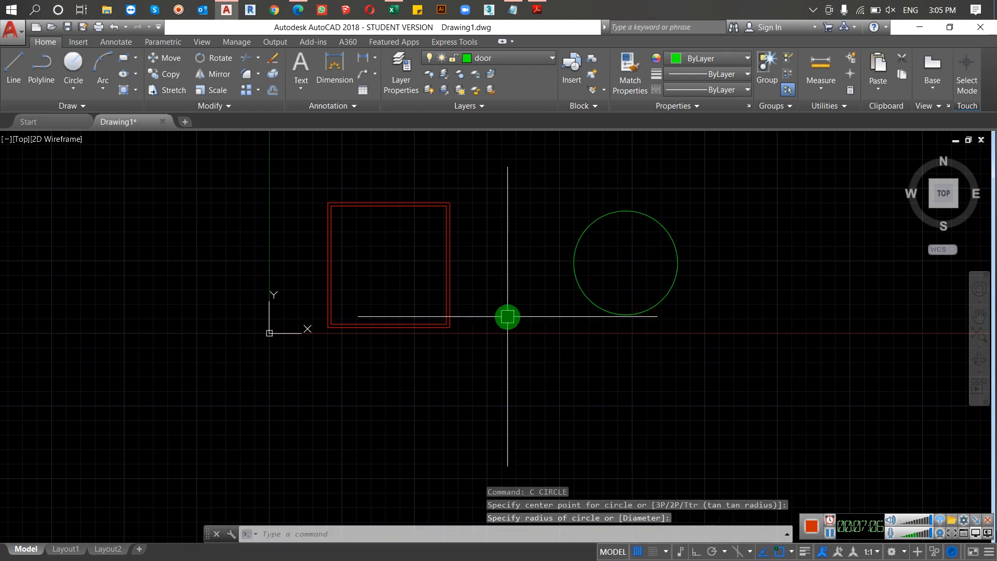
Step: Draw connected lines from the circle's top quadrant to its center and on to its left quadrant
text(l)
key(Return)
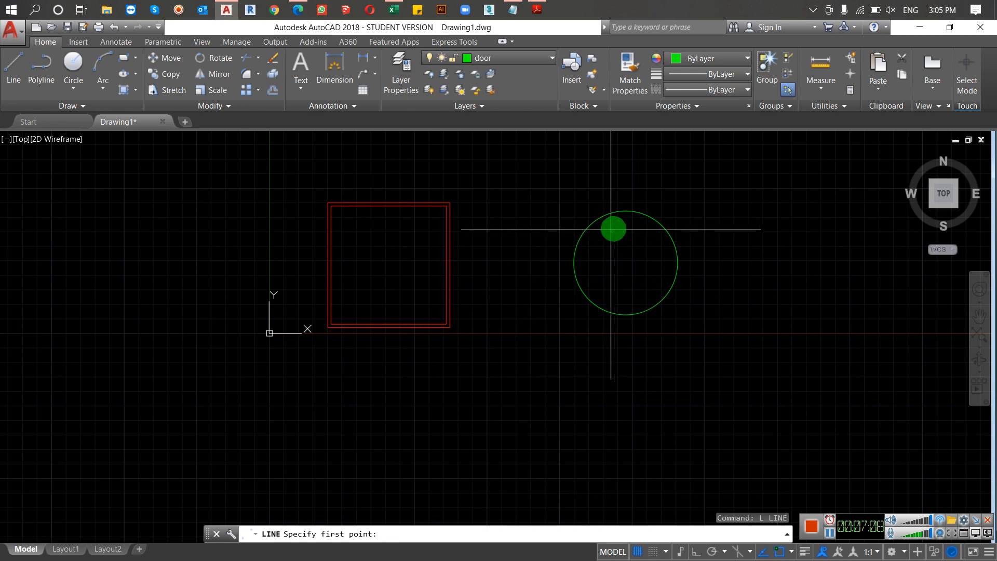
click(626, 262)
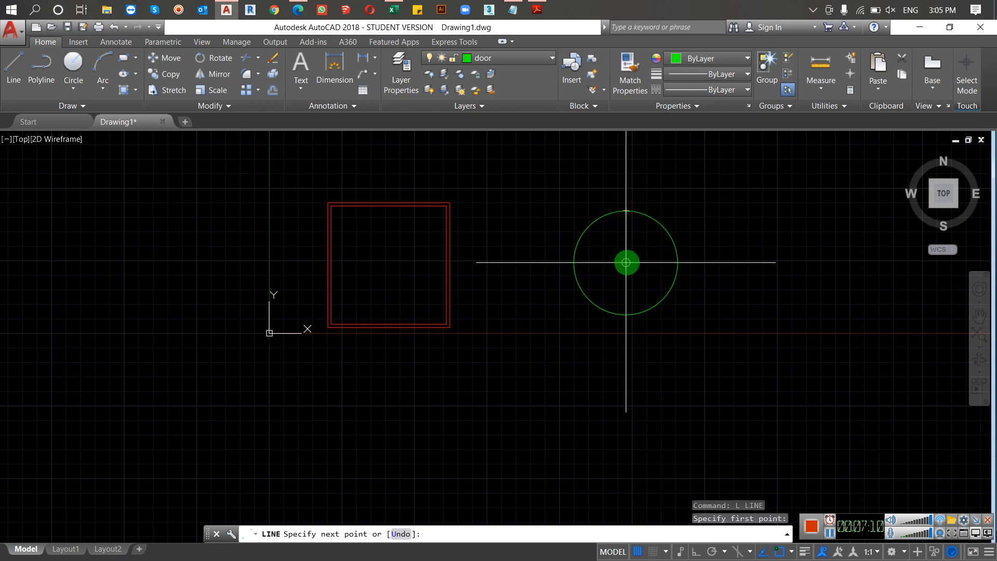
click(572, 263)
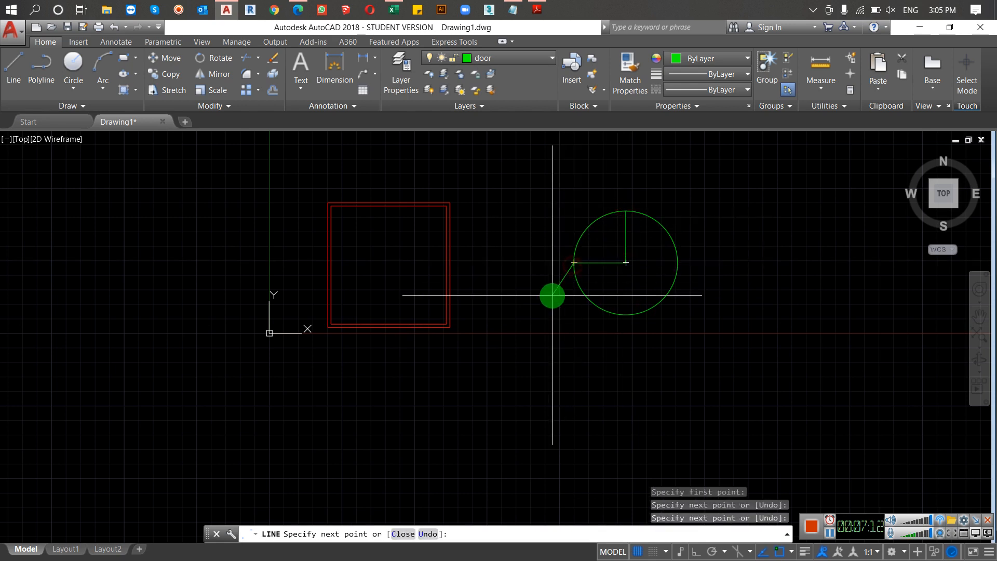
key(Return)
Step: Trim the circle against the two radius lines, keeping only the upper-left quarter arc as the door swing
text(tr)
key(Return)
key(Return)
click(674, 239)
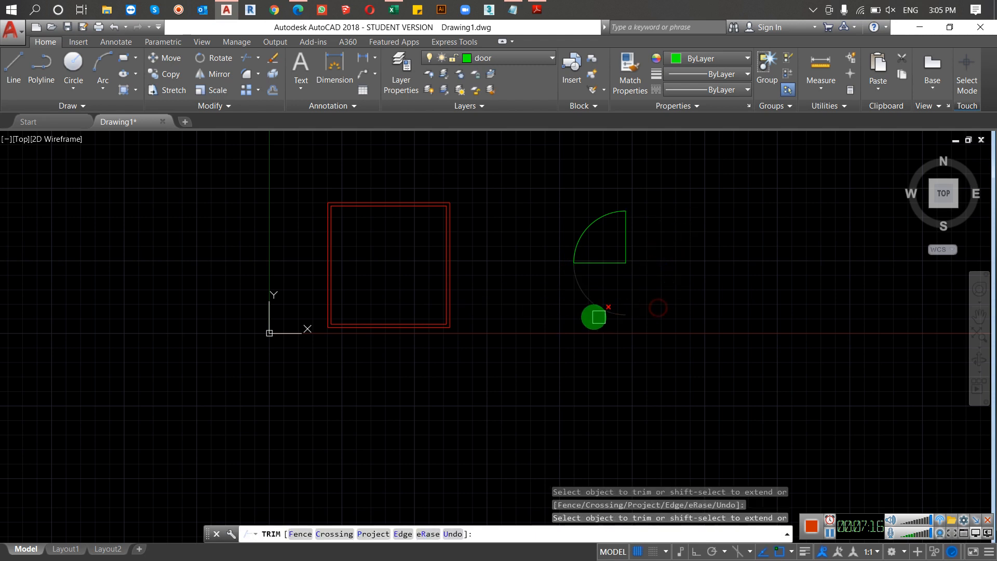
key(Escape)
key(Escape)
Step: Offset the door's vertical line about 10 units toward the arc to give the door leaf its thickness
scroll(632, 214, up, 2)
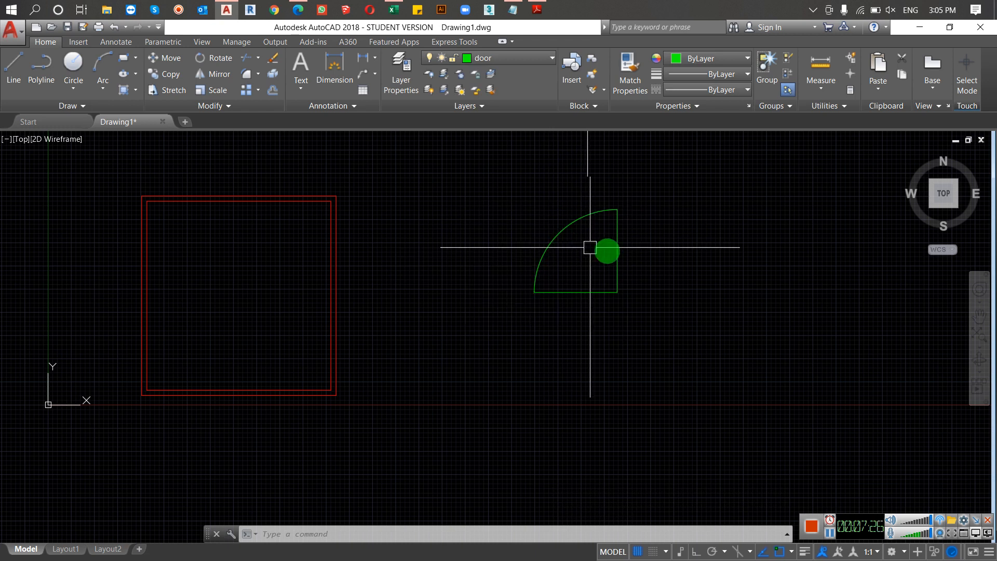
scroll(631, 251, up, 2)
text(o)
key(Return)
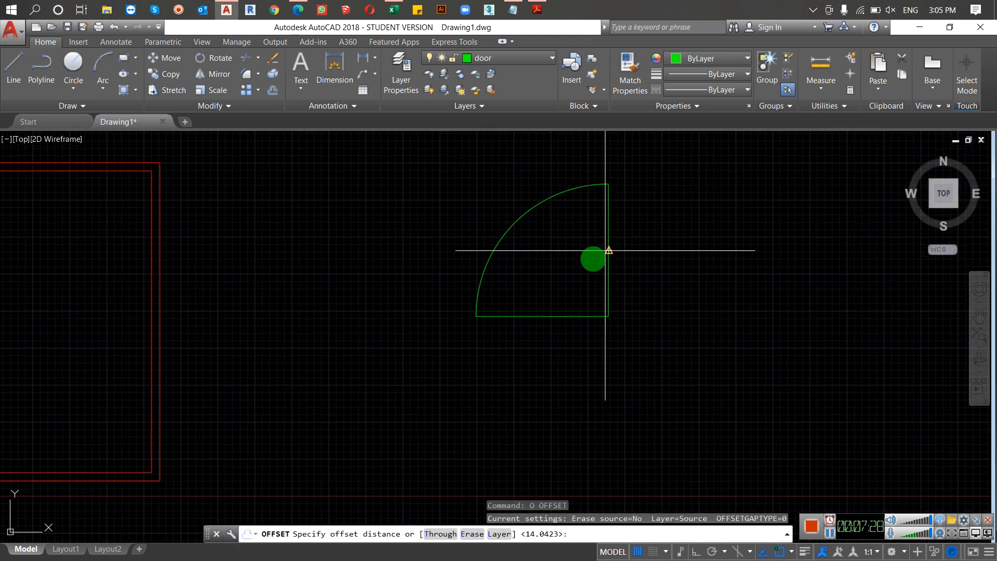
scroll(610, 298, up, 3)
click(602, 316)
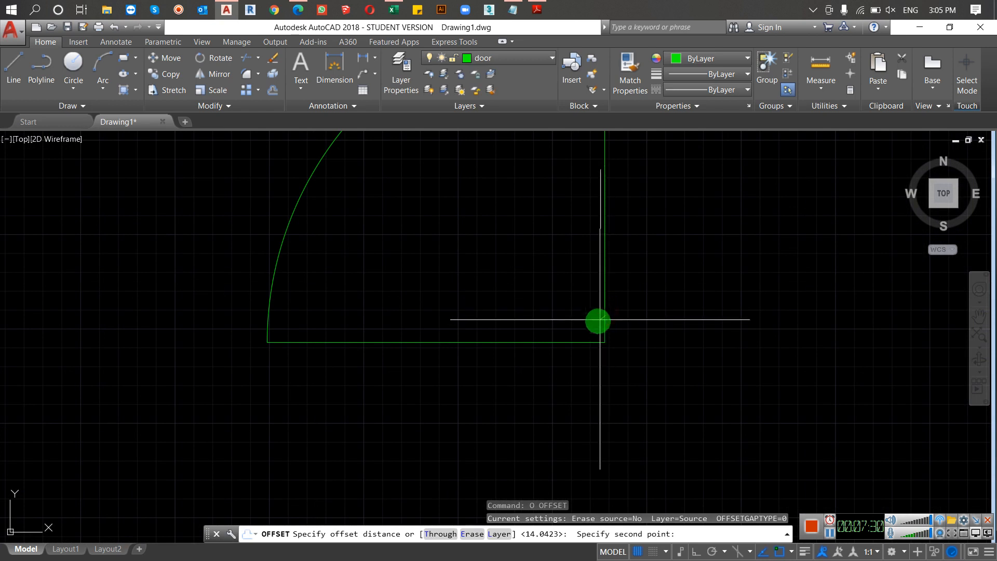
click(593, 322)
click(601, 318)
click(579, 327)
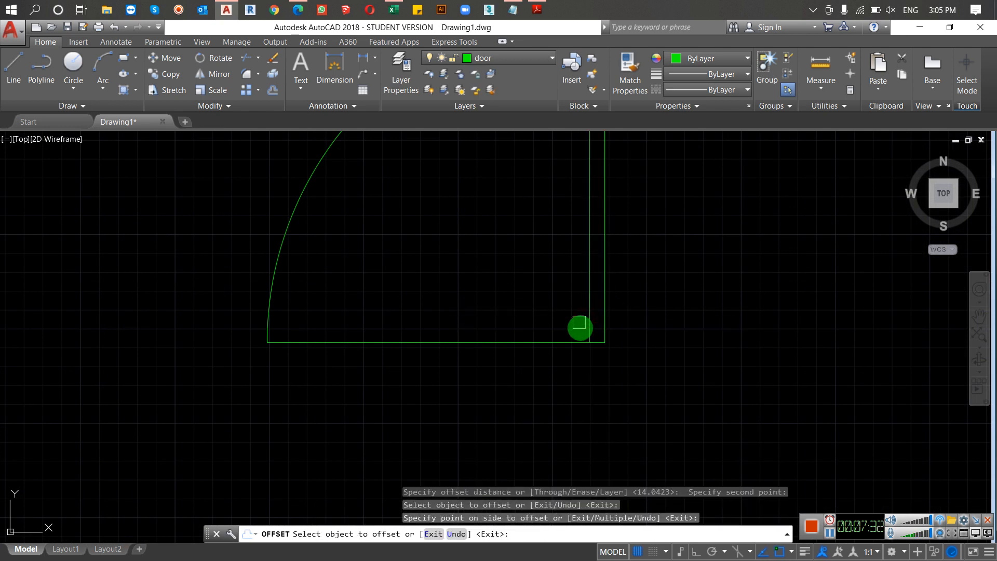
key(Escape)
Step: Trim away the door's horizontal base line between the arc and the leaf, keeping the leaf's short bottom edge
scroll(581, 330, down, 2)
scroll(581, 330, down, 3)
text(tr)
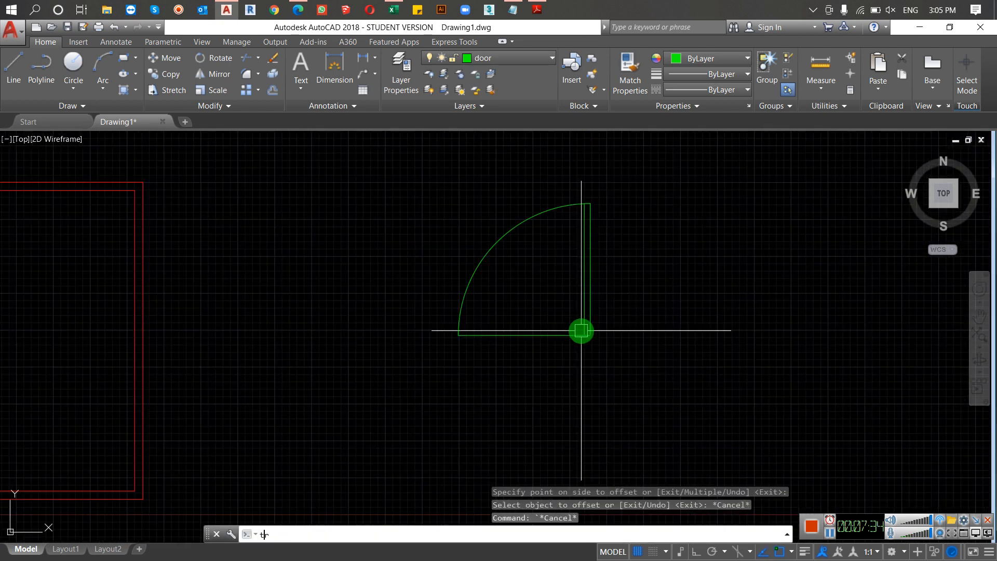
key(Return)
key(Return)
click(555, 324)
click(521, 367)
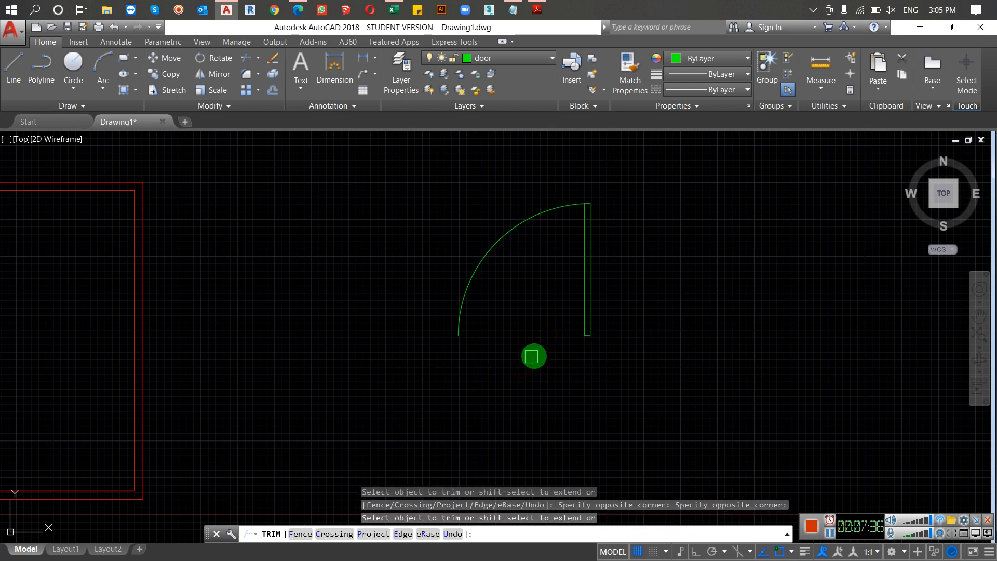
key(Escape)
scroll(536, 356, down, 6)
middle_drag(537, 353, 584, 286)
scroll(453, 329, up, 5)
middle_drag(453, 328, 425, 341)
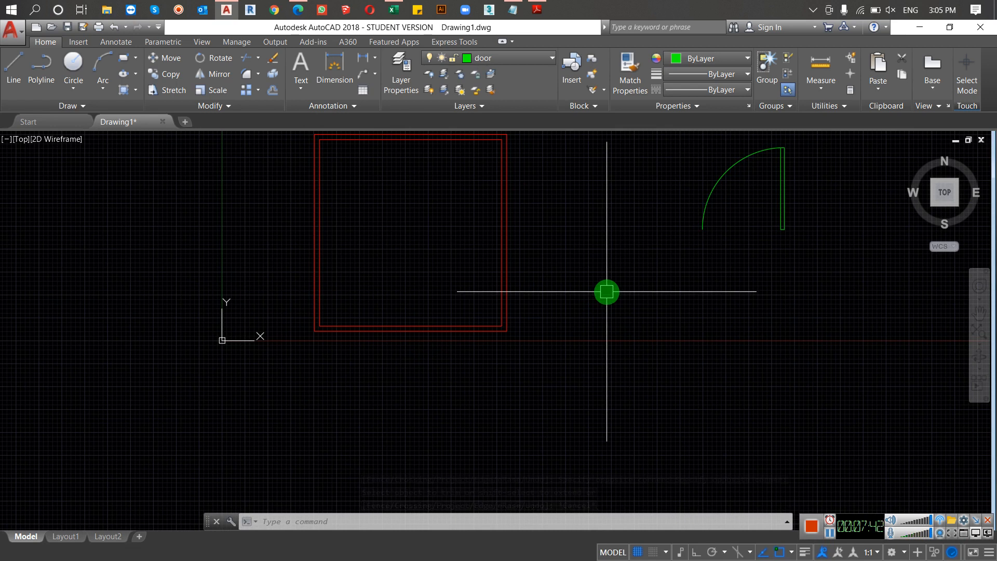
scroll(540, 303, down, 3)
scroll(450, 335, up, 3)
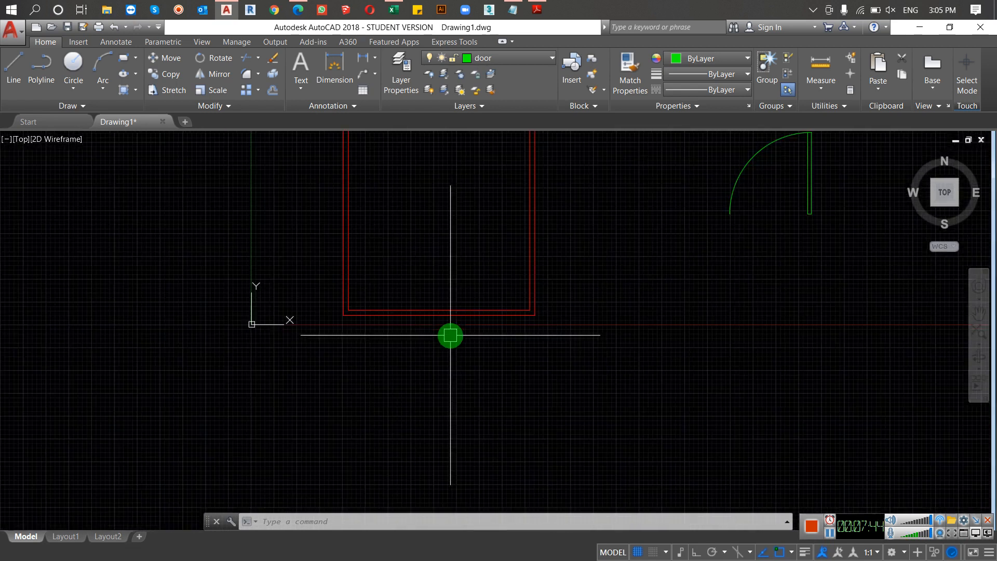
text(o)
key(Return)
scroll(509, 328, up, 4)
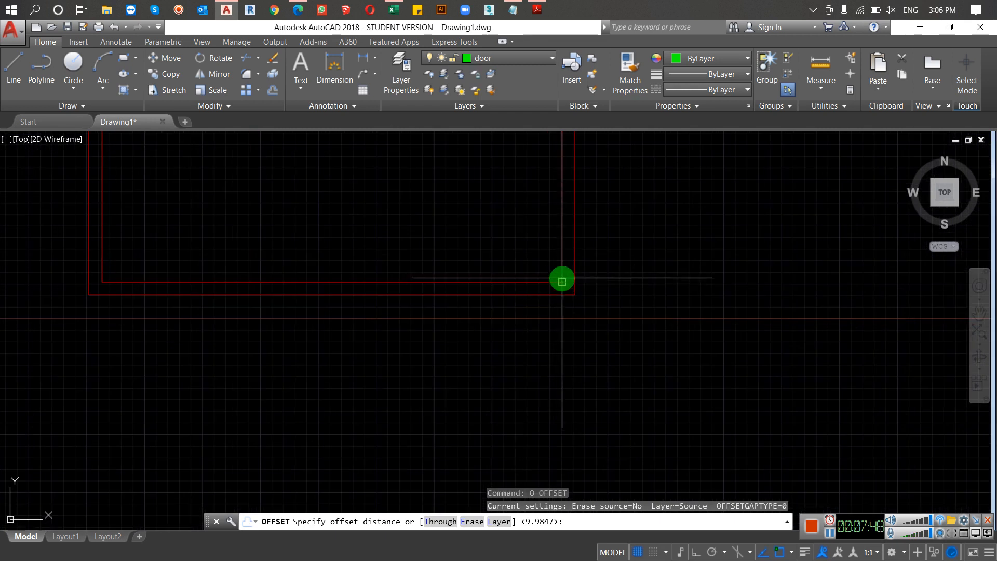
click(561, 281)
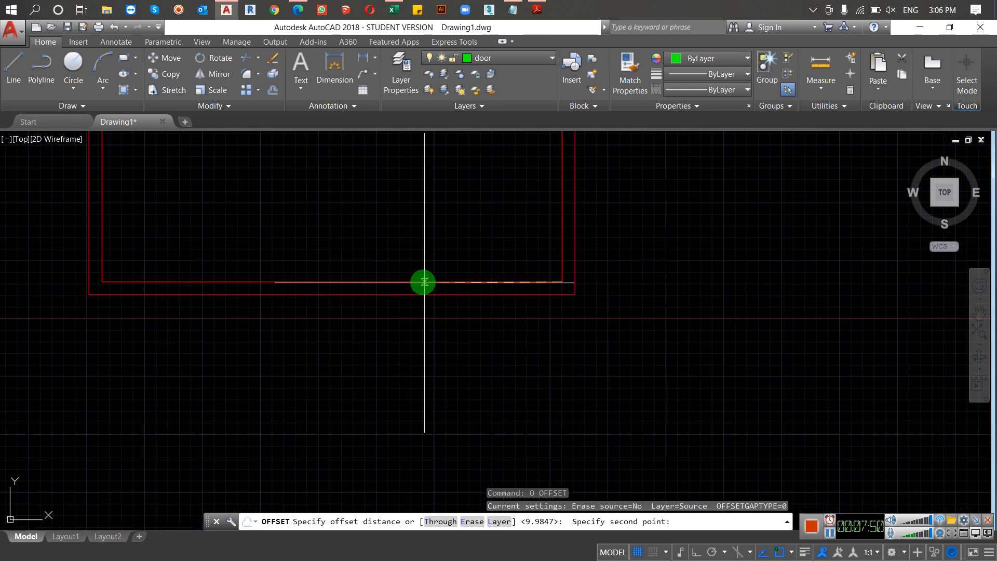
click(420, 281)
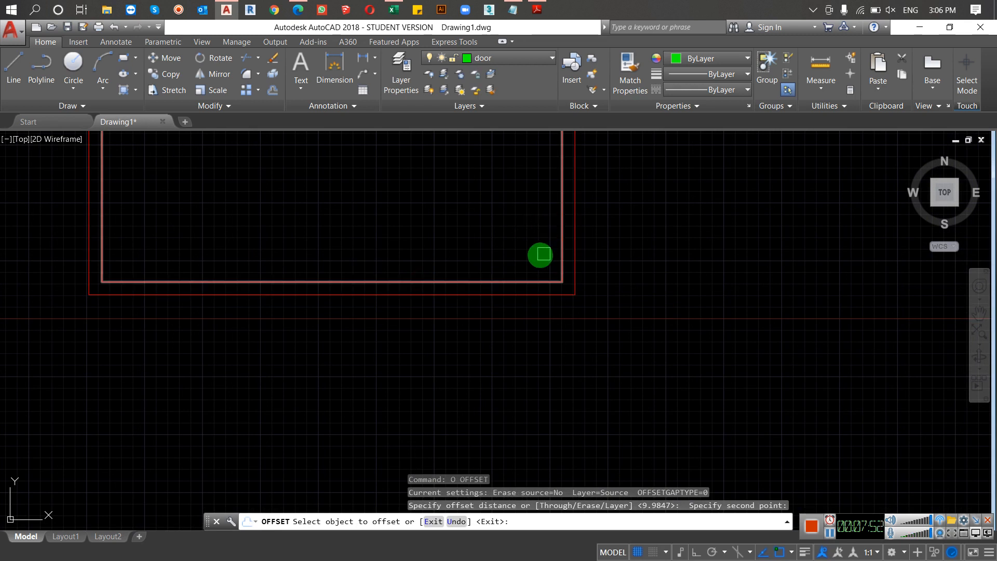
key(Escape)
key(Escape)
key(Escape)
Step: Explode both wall rectangles into separate lines
click(610, 263)
click(519, 289)
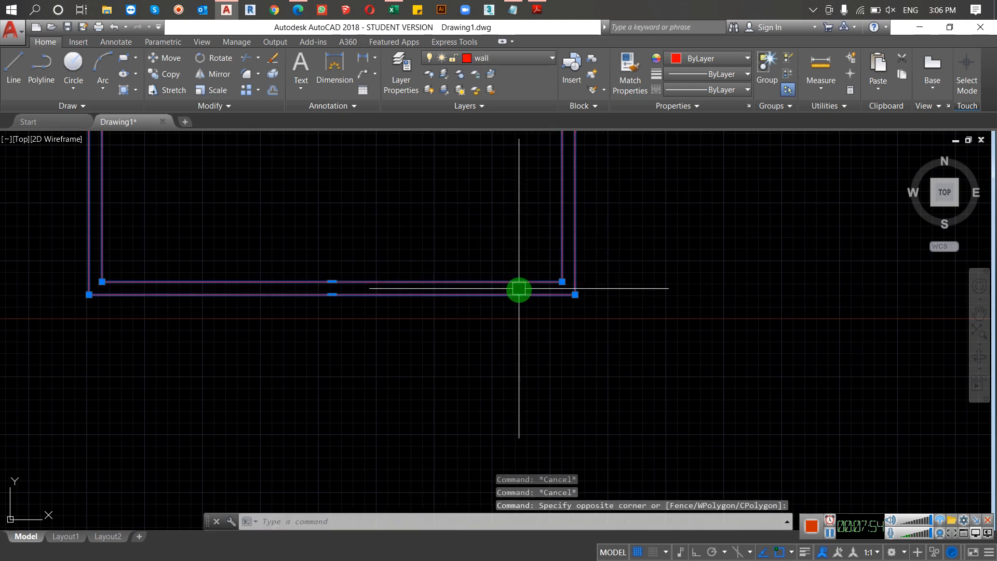
text(x)
key(Return)
key(Escape)
key(Escape)
key(Escape)
Step: Draw a short vertical line across the lower wall's thickness from the inner rectangle's lower-right corner to the outer wall line
text(l)
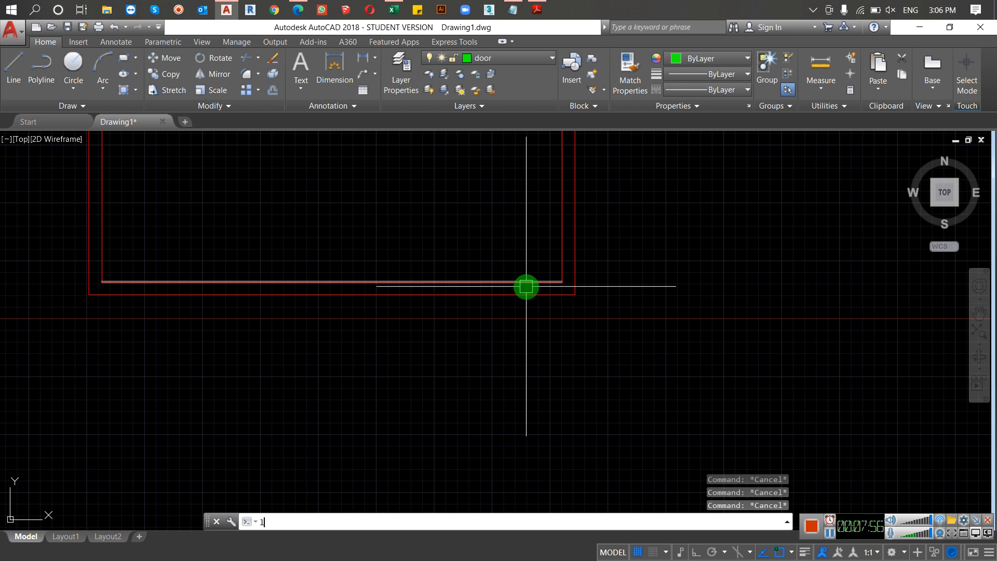
key(Return)
click(561, 282)
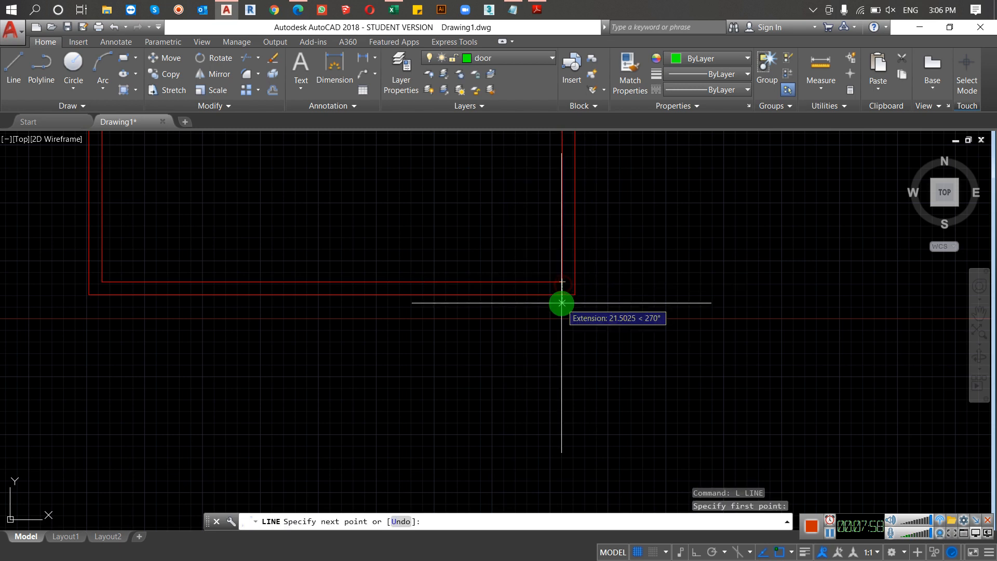
click(562, 294)
key(Return)
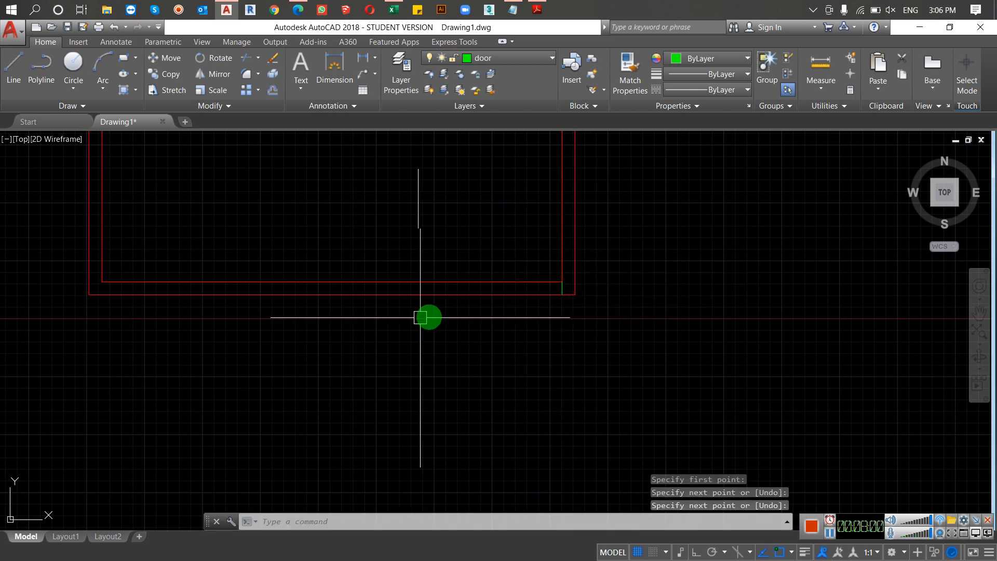
Step: Offset the short line leftward along the lower wall by a doorway's width, picked from the inner corner to near the wall's middle
text(o)
key(Return)
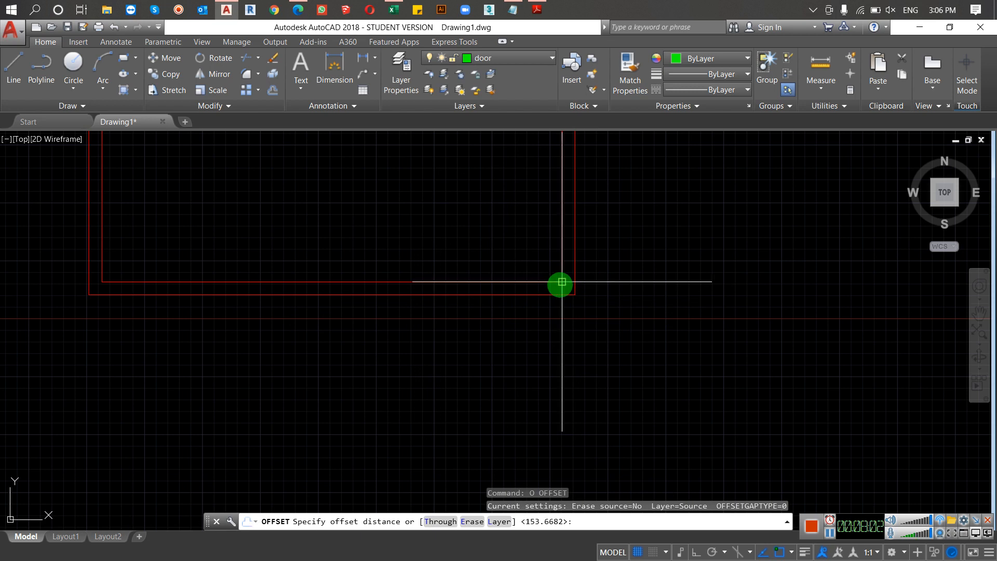
click(562, 283)
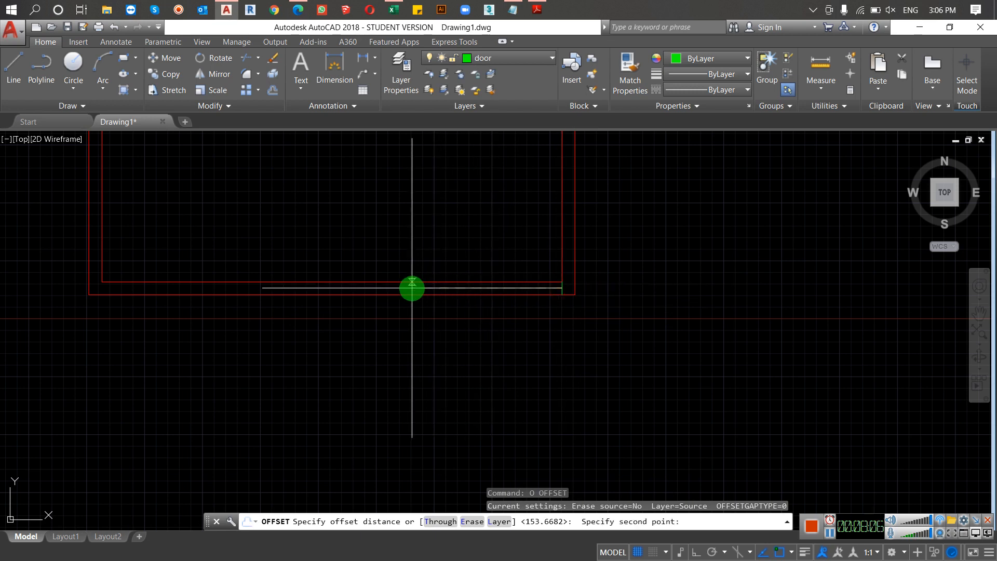
click(412, 288)
click(562, 286)
click(430, 291)
scroll(422, 326, down, 3)
key(Escape)
Step: Trim both lower wall lines between the two short cross lines to open the doorway
text(tr)
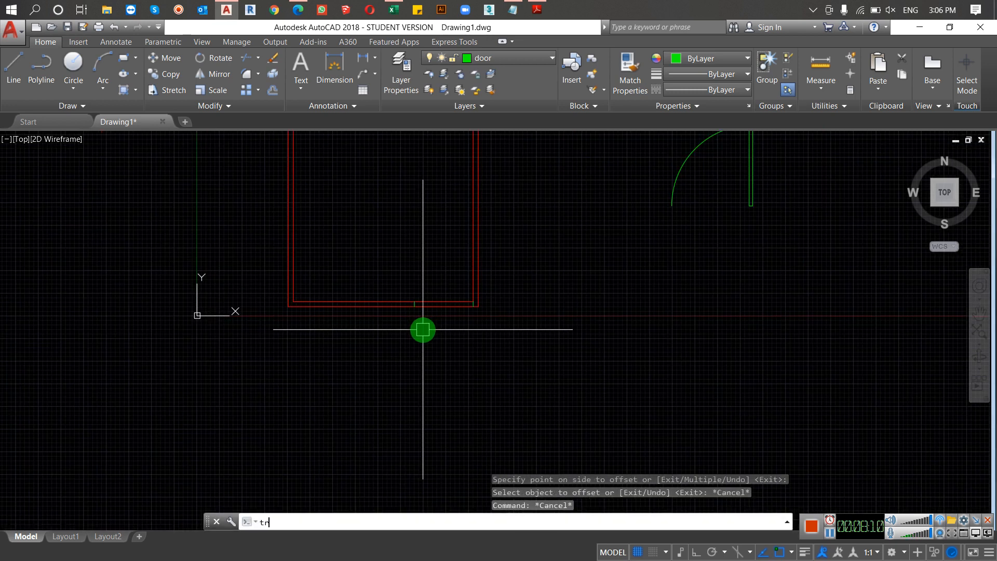
key(Return)
key(Return)
click(451, 285)
click(445, 322)
scroll(453, 312, up, 2)
key(Escape)
Step: Align the door to the lower wall's opening, matching the arc end and the leaf's lower-right corner to the opening's outer corners, without scaling
scroll(434, 309, down, 2)
scroll(436, 312, down, 2)
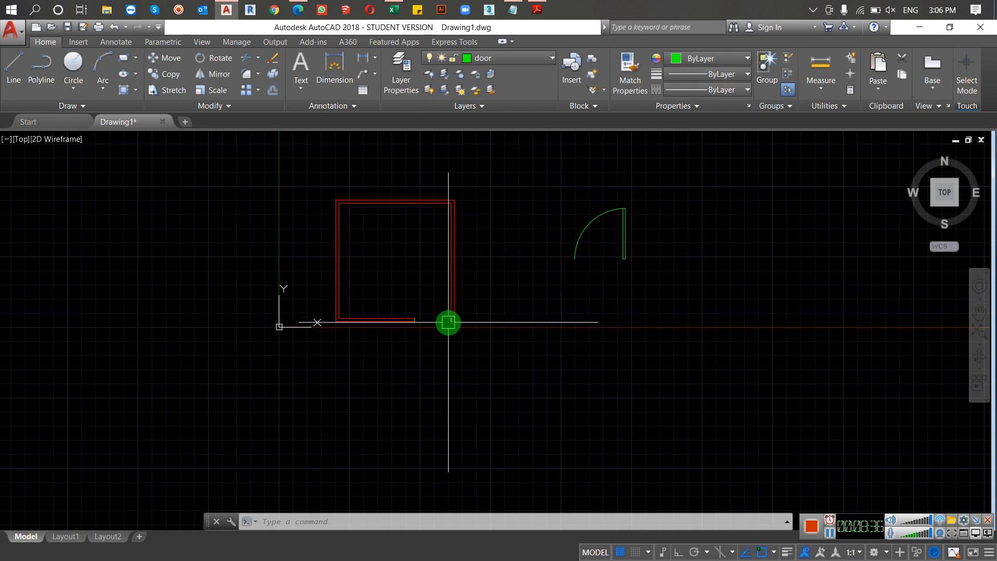
click(728, 188)
click(548, 269)
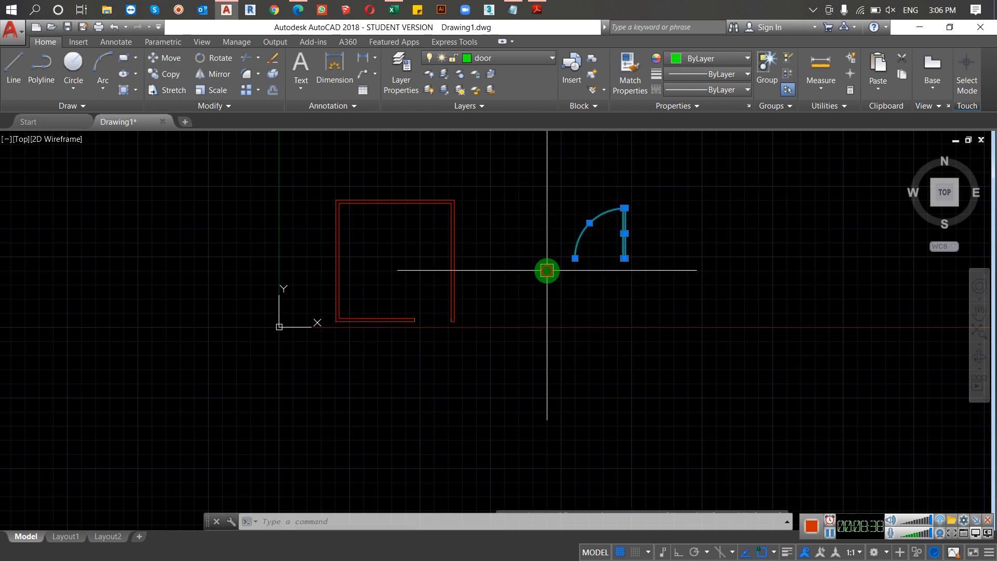
text(AL)
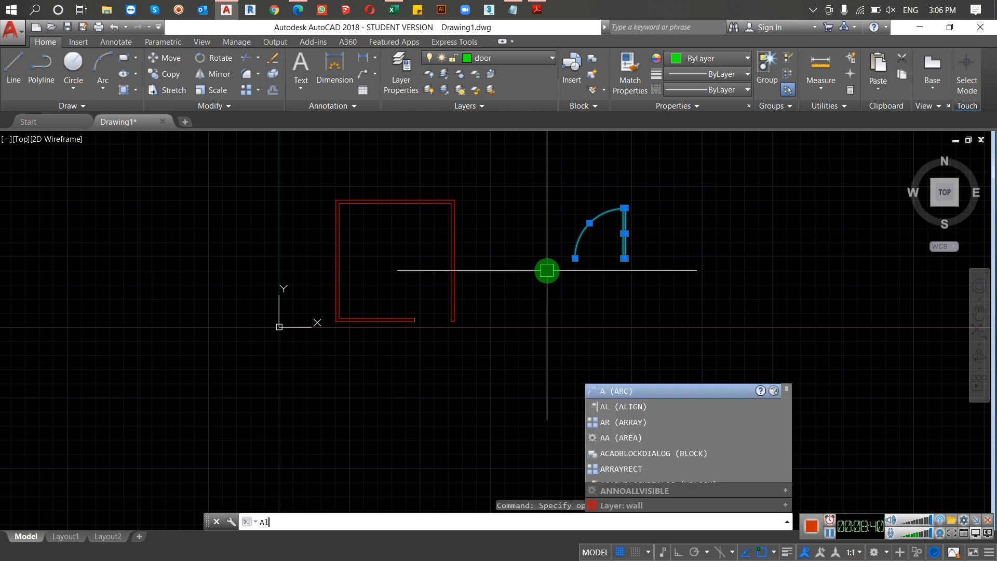
key(Return)
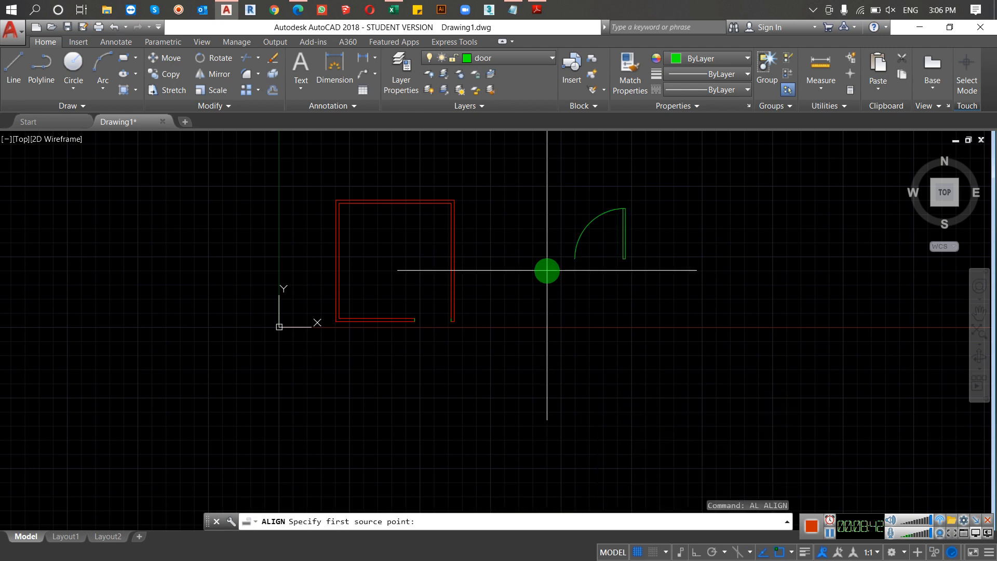
click(576, 260)
scroll(430, 318, up, 2)
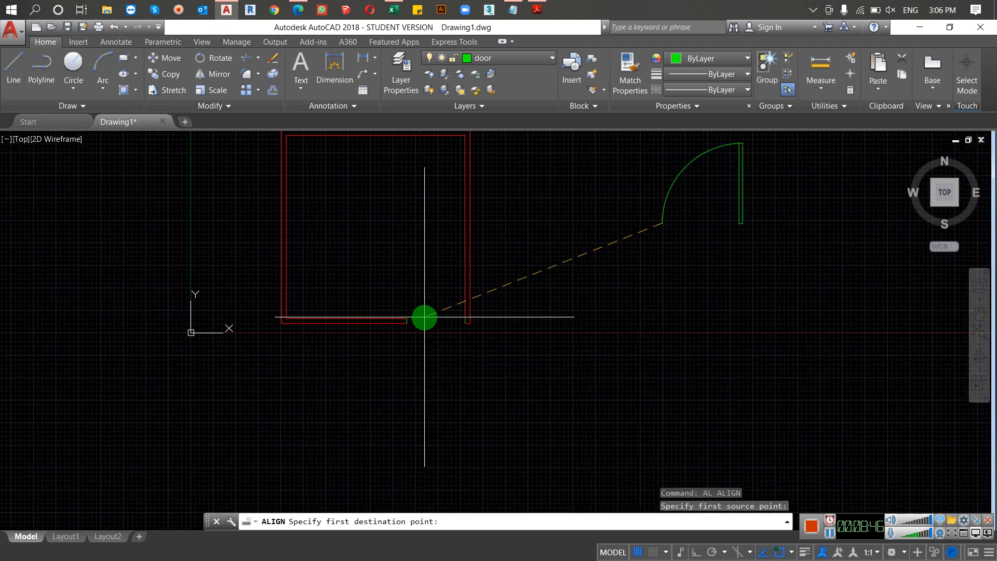
click(407, 322)
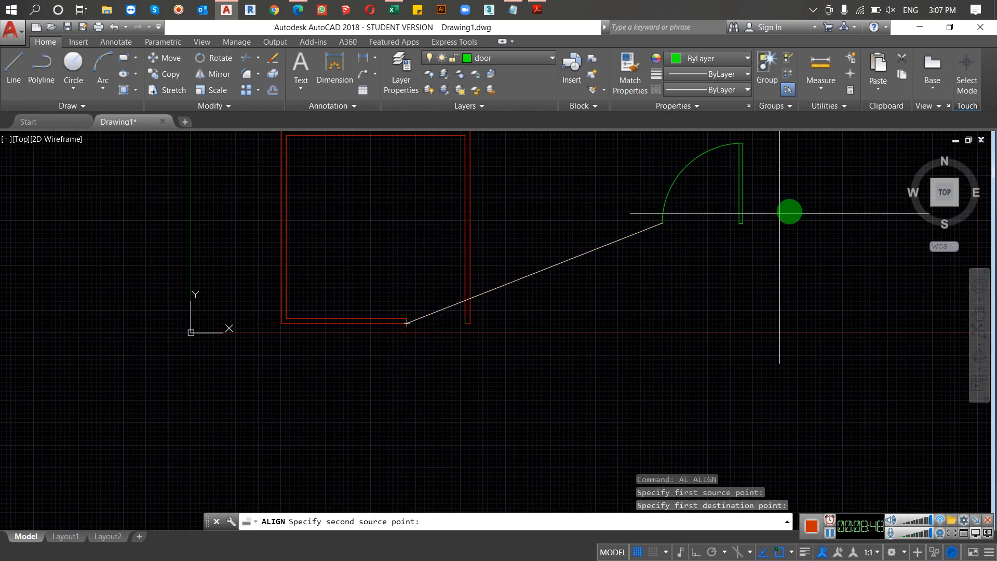
click(742, 223)
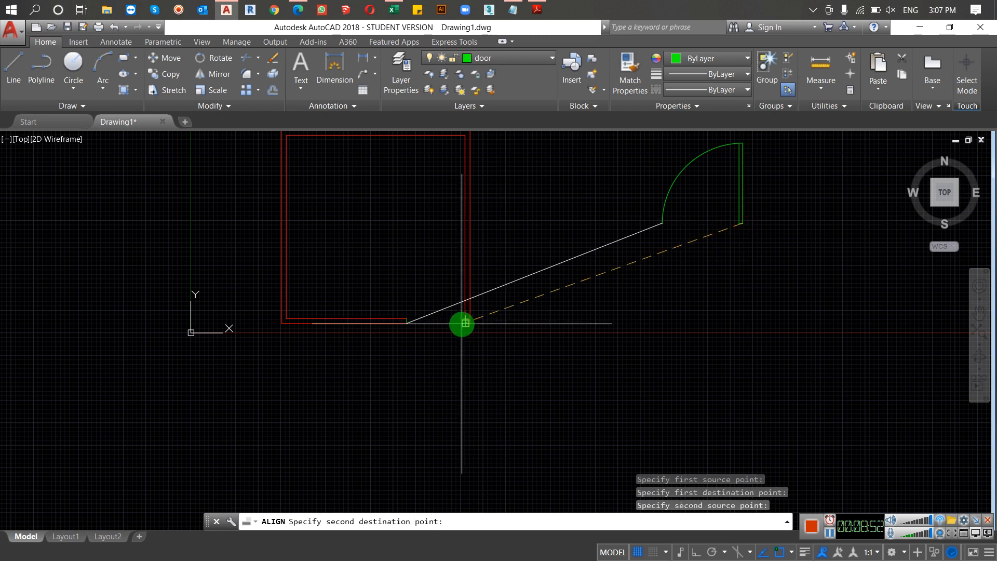
click(466, 322)
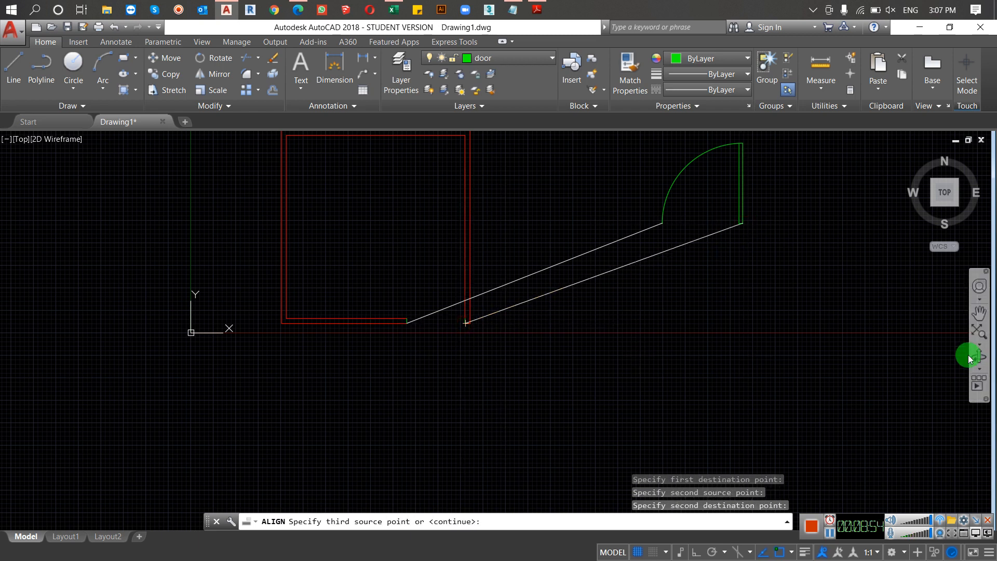
key(Return)
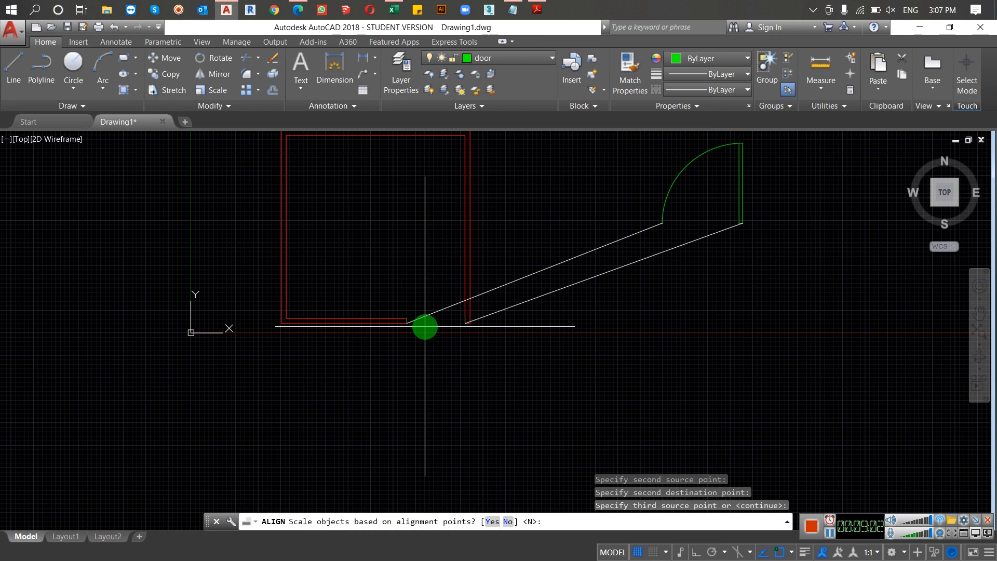
key(Return)
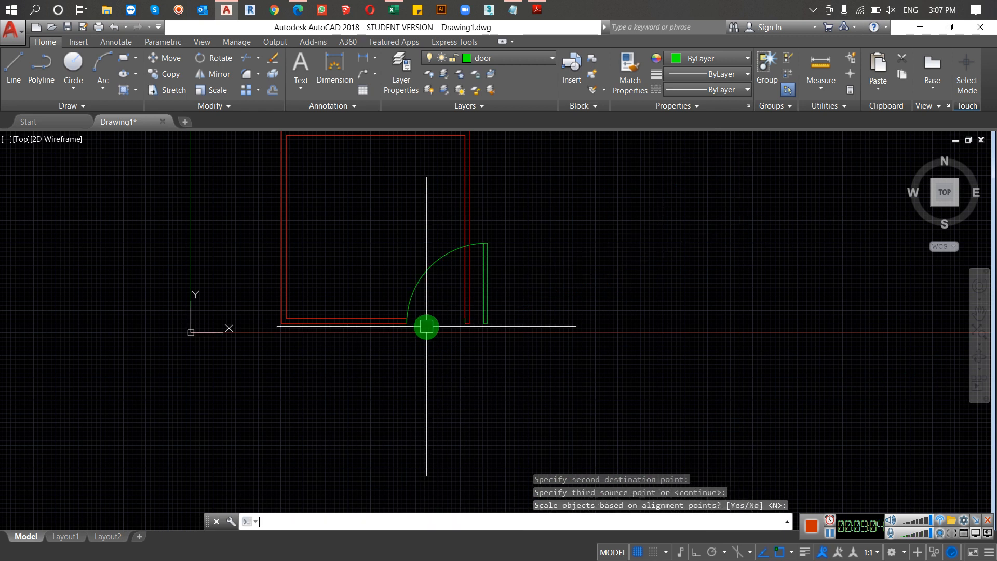
Step: Undo the unscaled alignment of the door
scroll(465, 323, down, 5)
scroll(466, 322, up, 10)
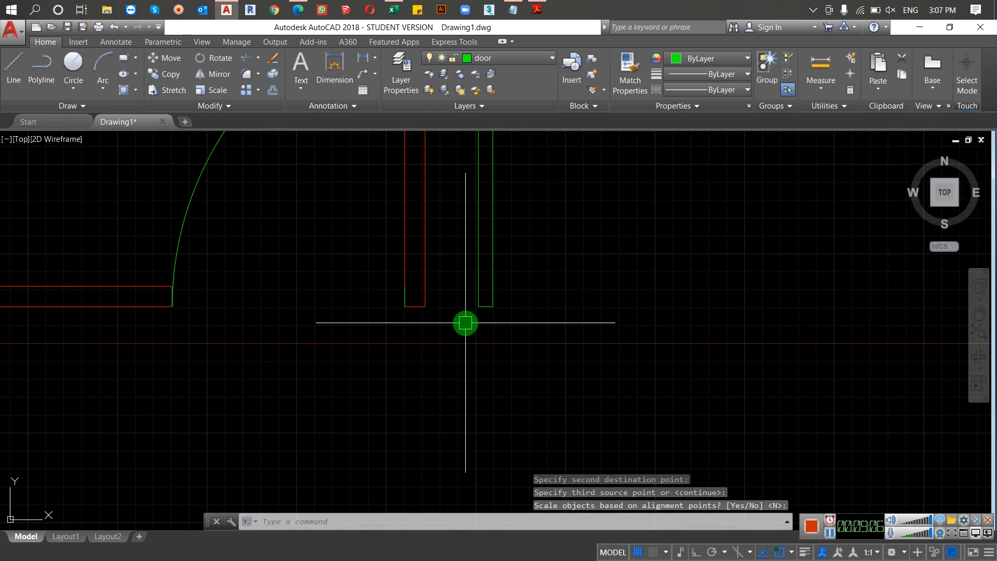
key(ctrl+z)
key(ctrl+z)
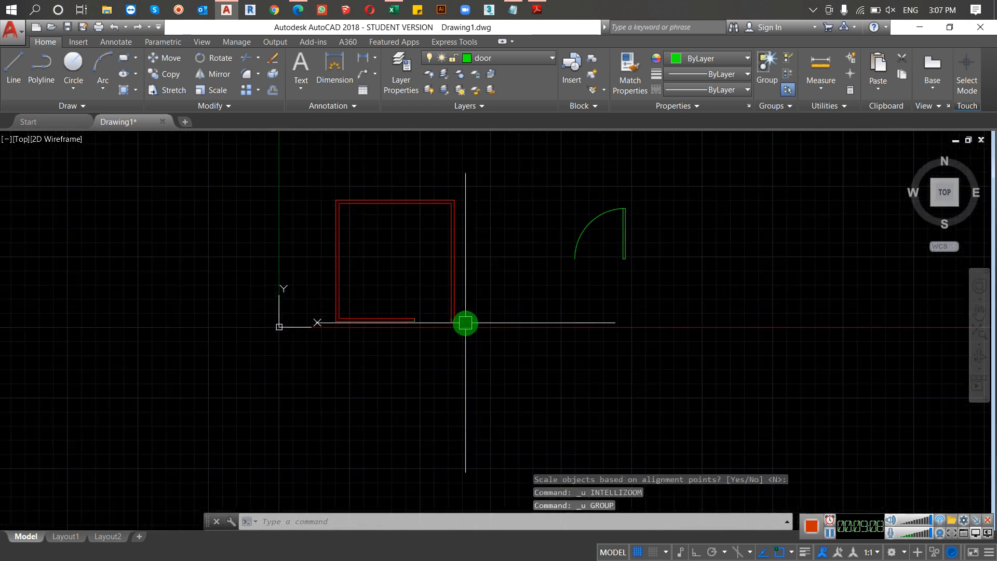
click(671, 189)
click(553, 262)
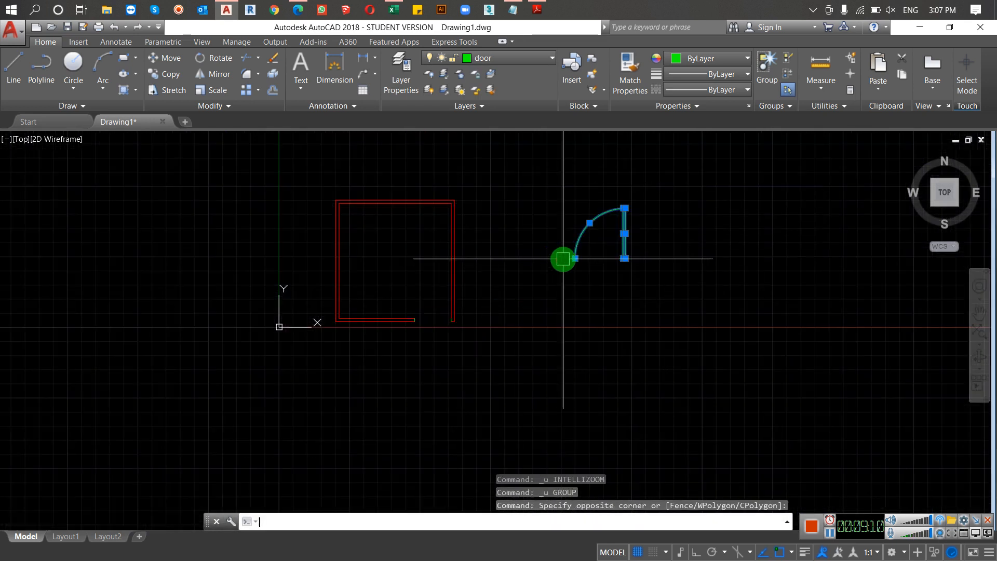
key(Return)
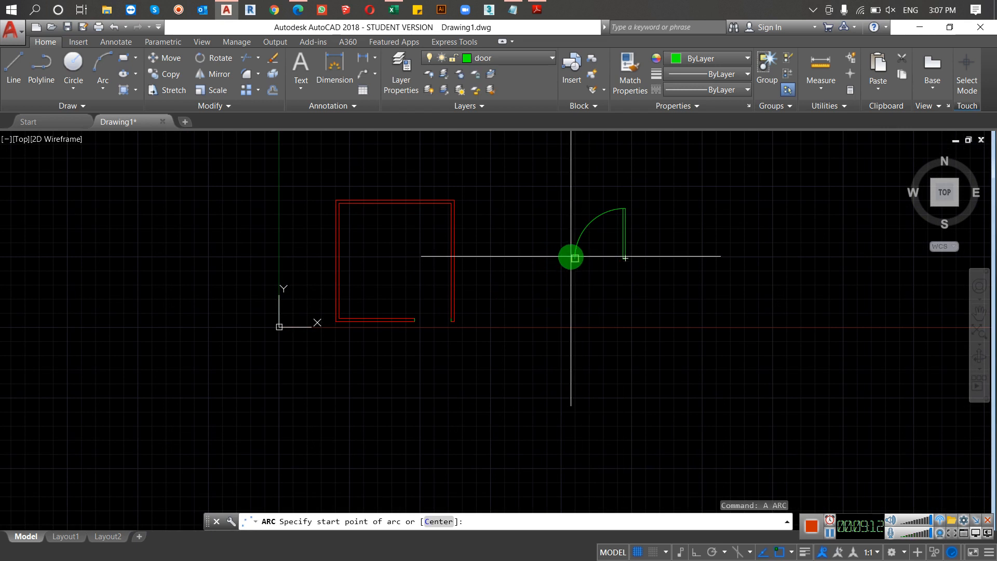
click(576, 256)
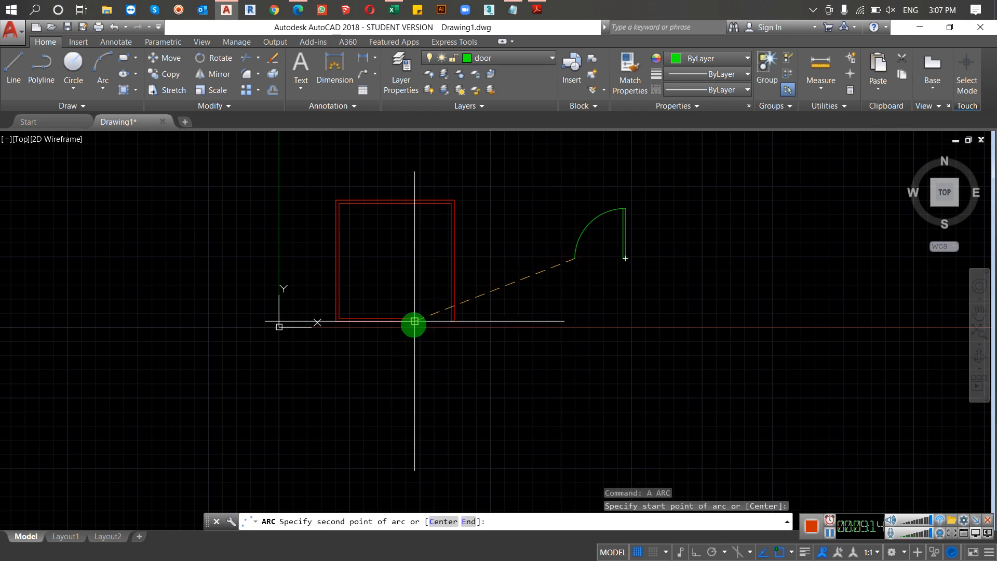
key(Escape)
Step: Align the door to the lower wall's opening by the arc end and the leaf's lower-right corner, scaling it to the alignment points
click(756, 160)
click(570, 266)
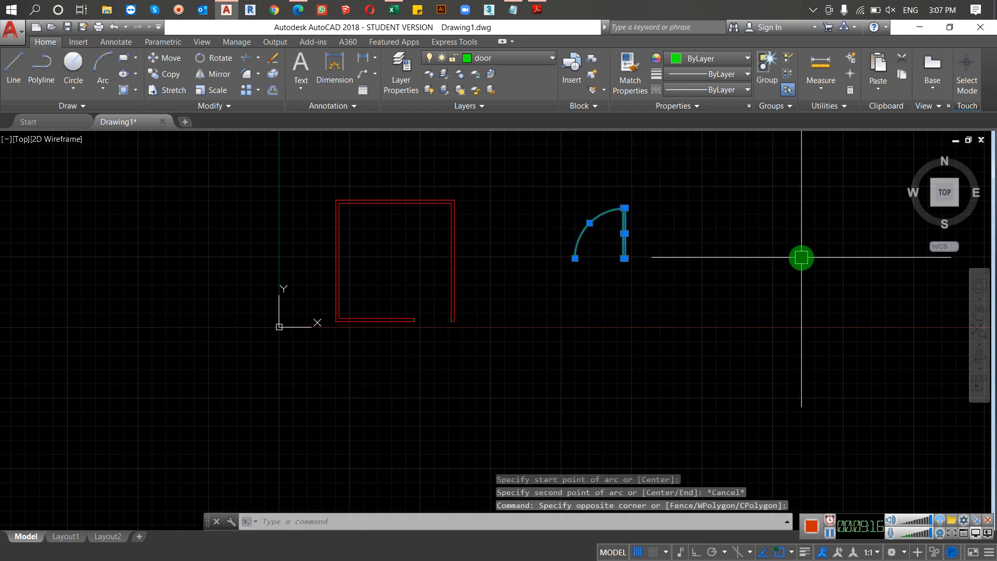
text(al)
key(Return)
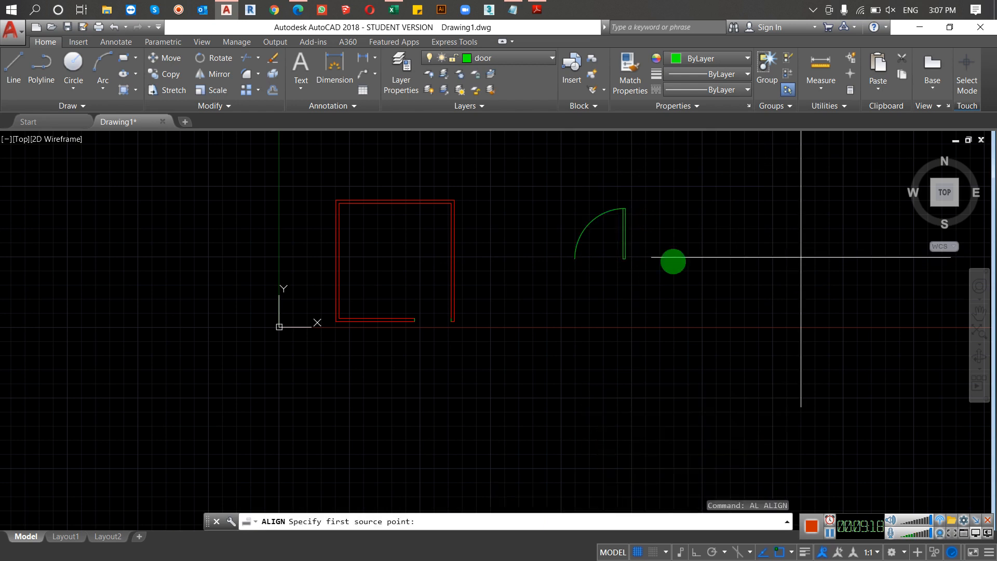
click(574, 258)
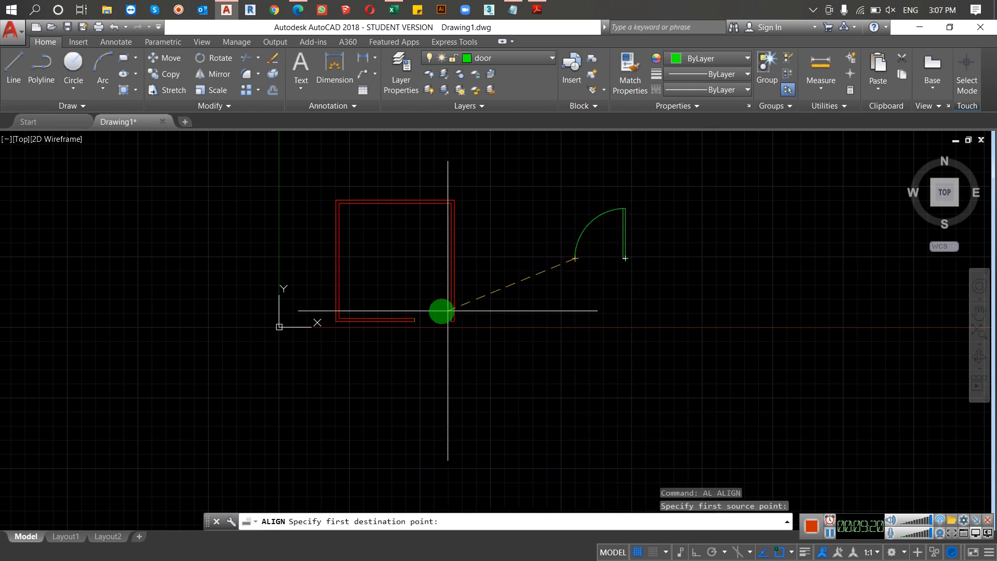
click(413, 319)
scroll(634, 265, up, 2)
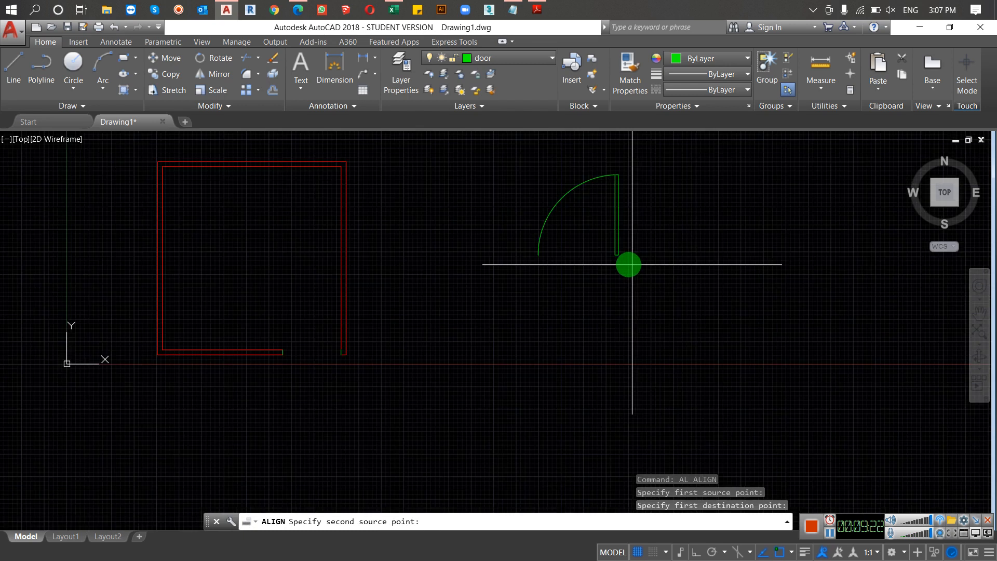
click(619, 255)
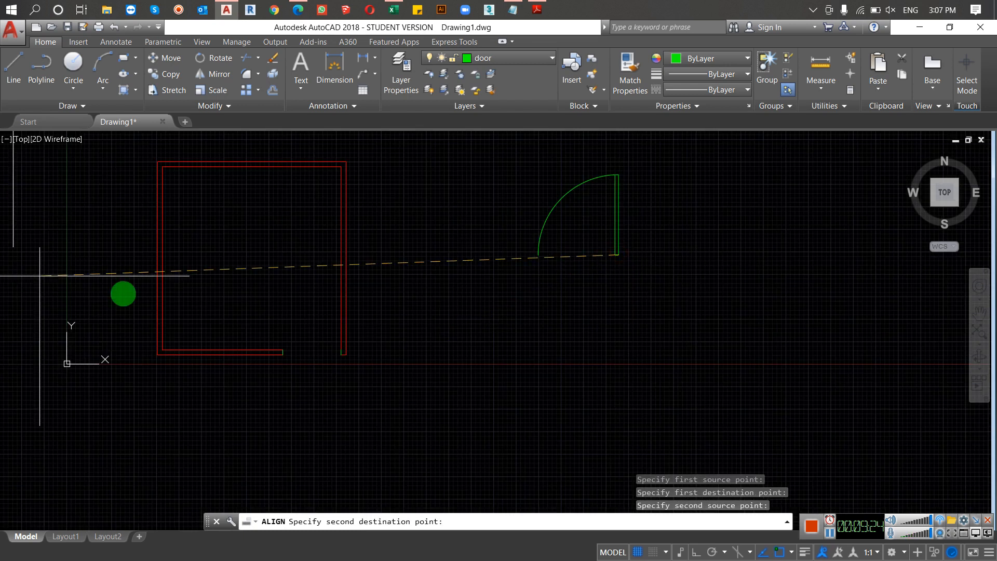
scroll(323, 338, up, 3)
click(369, 378)
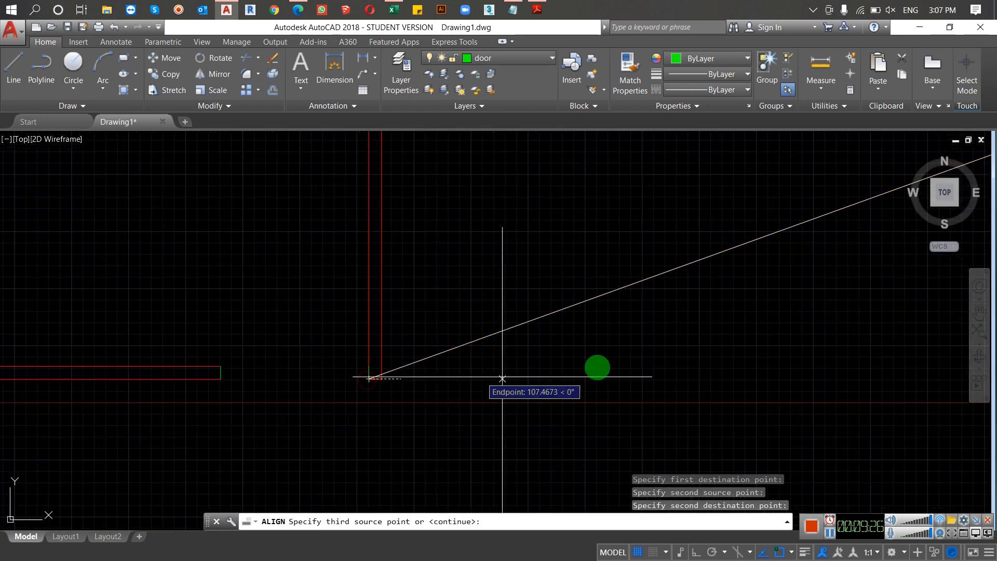
key(Return)
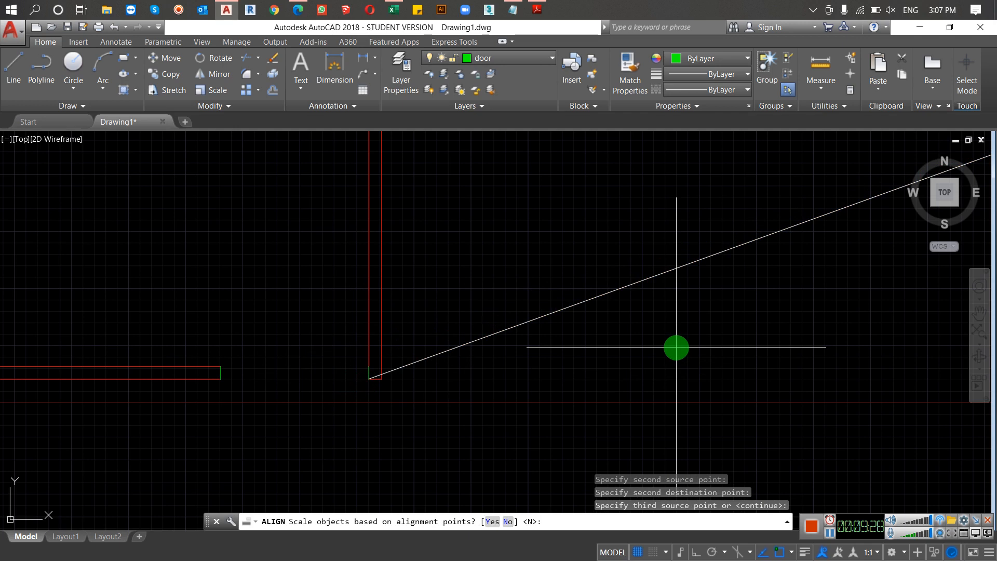
text(y)
key(Return)
scroll(312, 338, down, 5)
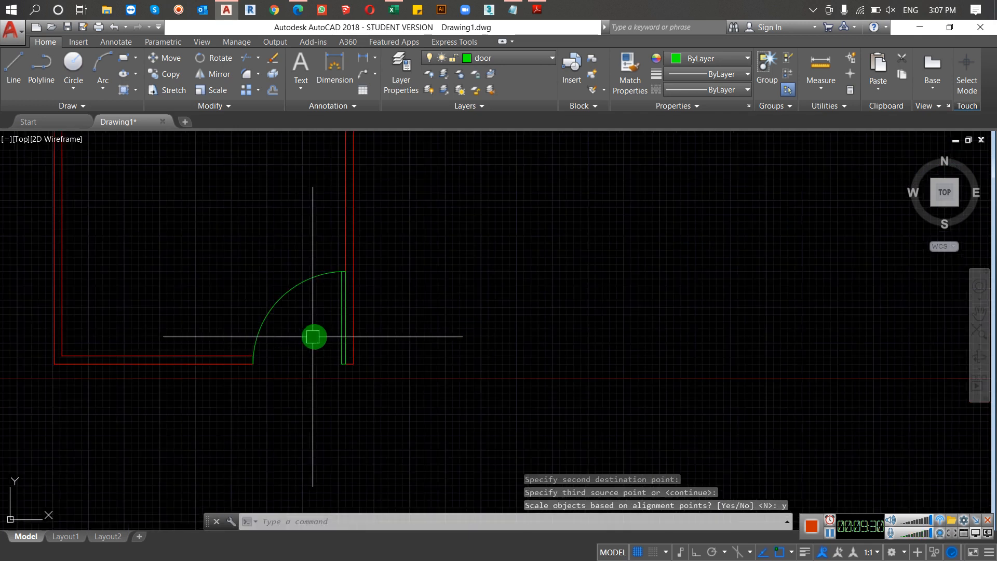
scroll(307, 324, up, 5)
scroll(553, 258, down, 4)
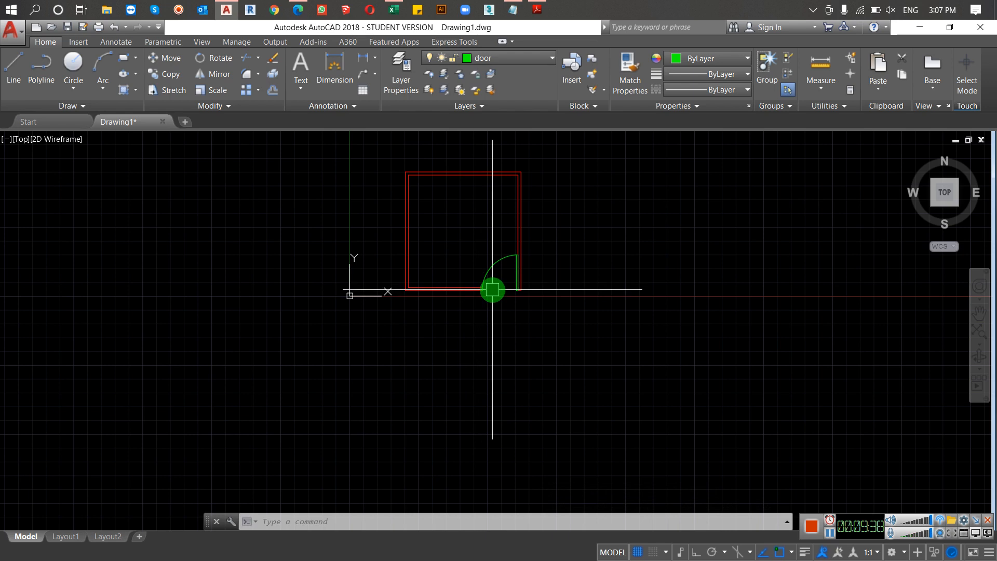
Step: Make the window layer the current layer
scroll(514, 244, up, 2)
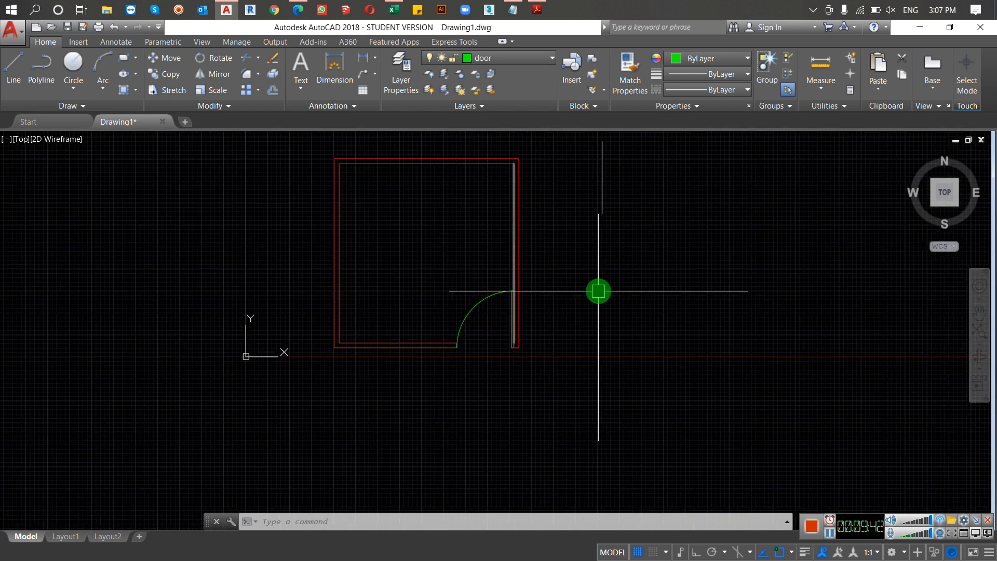
text(1a)
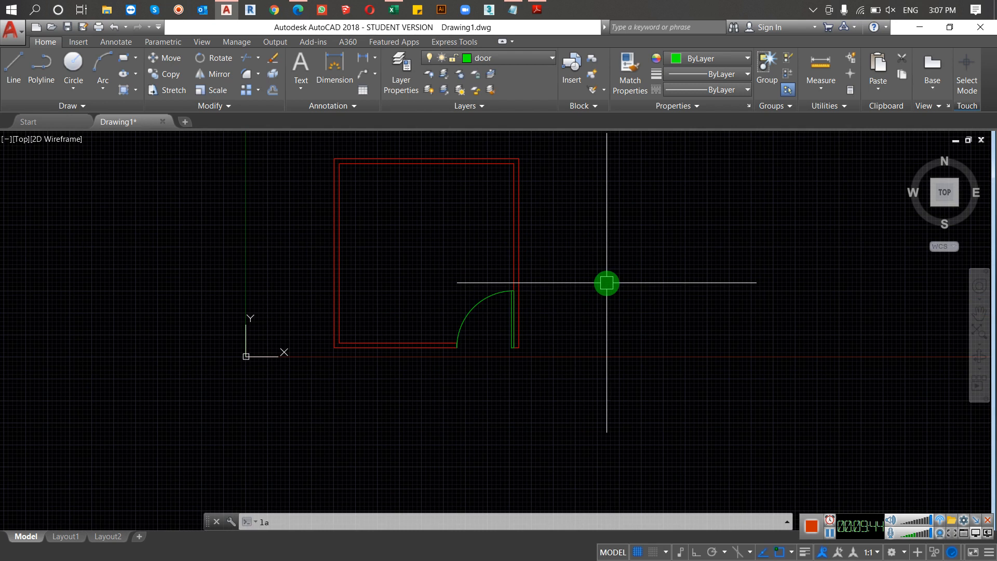
key(Return)
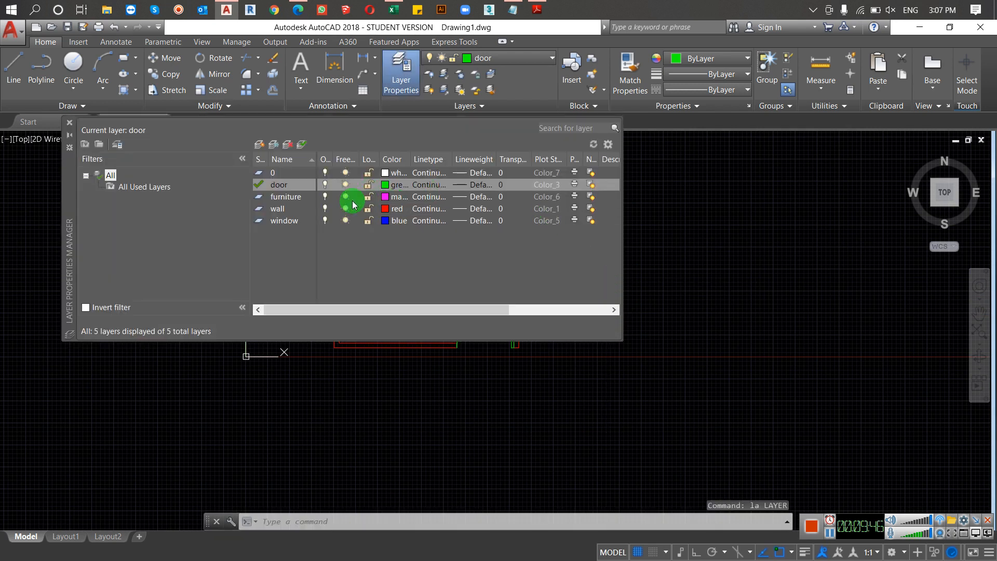
double_click(290, 222)
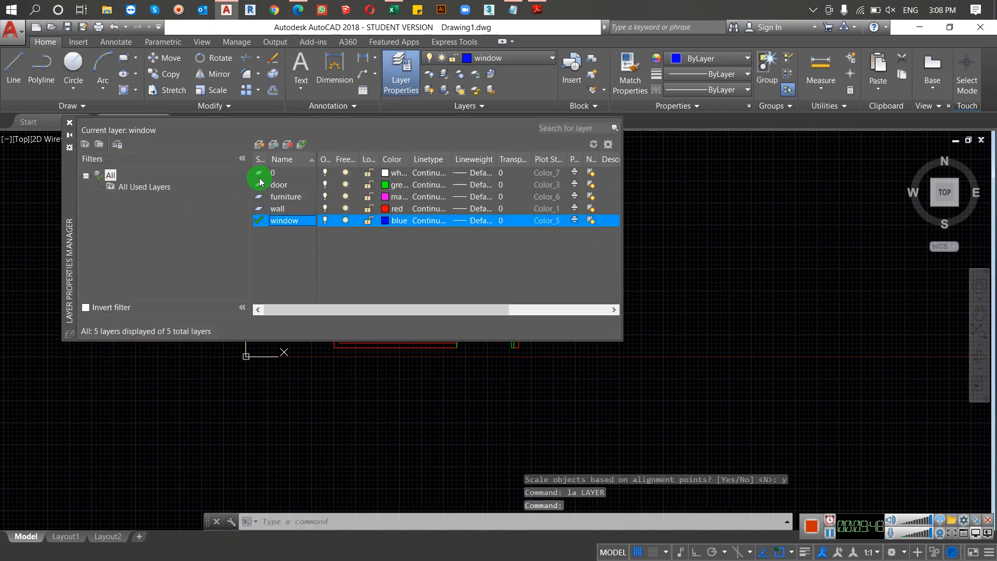
click(69, 123)
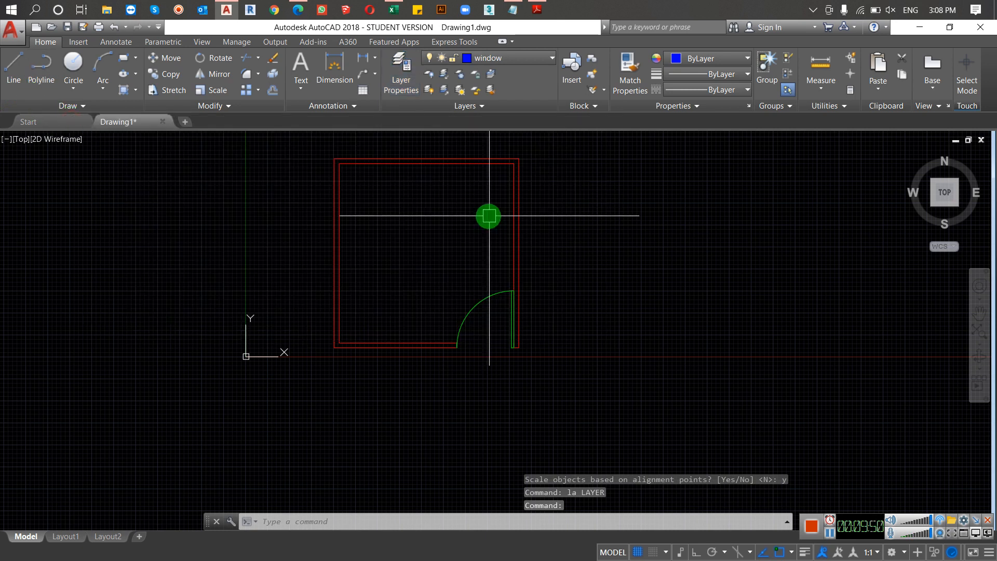
Step: Draw a short horizontal line across the right wall's thickness, above the door, from the inner to the outer wall line
text(L)
key(Return)
scroll(483, 252, up, 2)
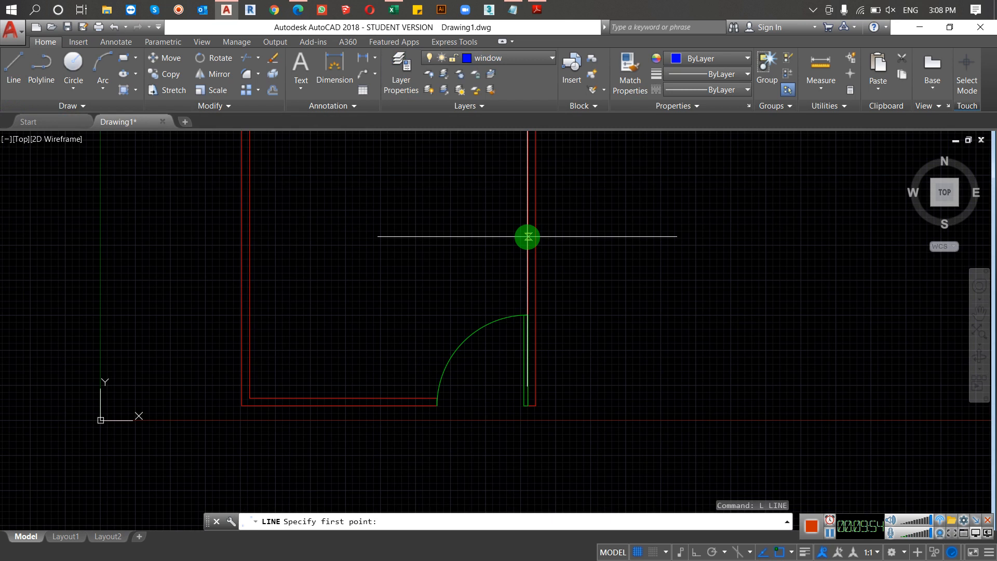
click(527, 236)
click(535, 236)
key(Return)
Step: Offset the short cross line upward along the right wall by a window's width, picking the distance between two points on the wall
scroll(527, 238, up, 4)
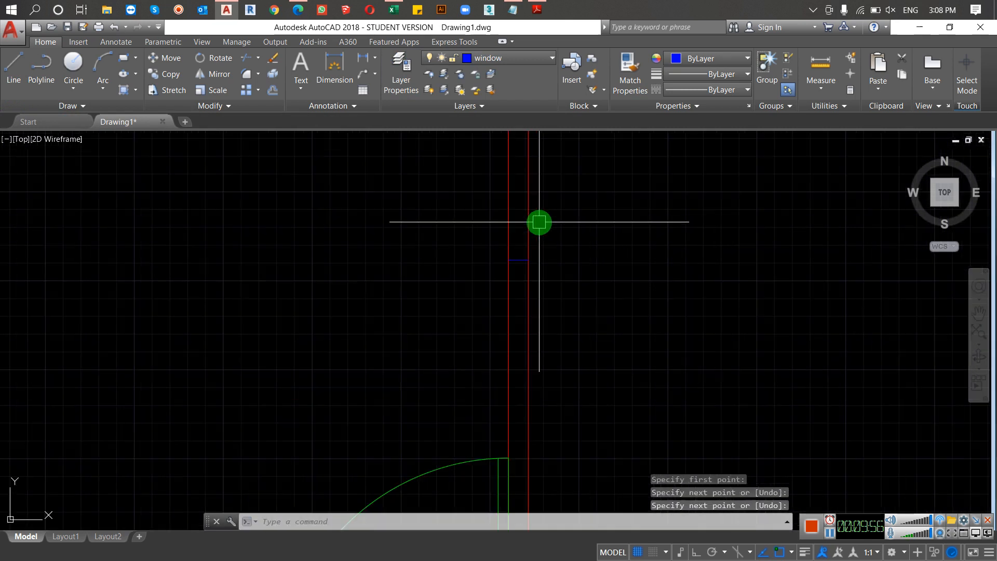
middle_drag(529, 259, 503, 284)
text(o)
key(Return)
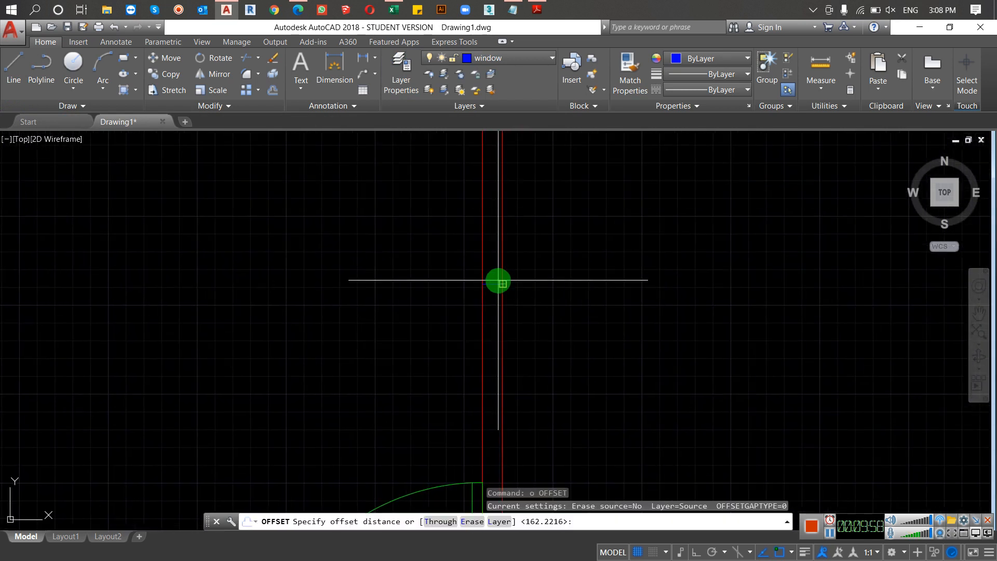
click(493, 282)
scroll(496, 166, down, 5)
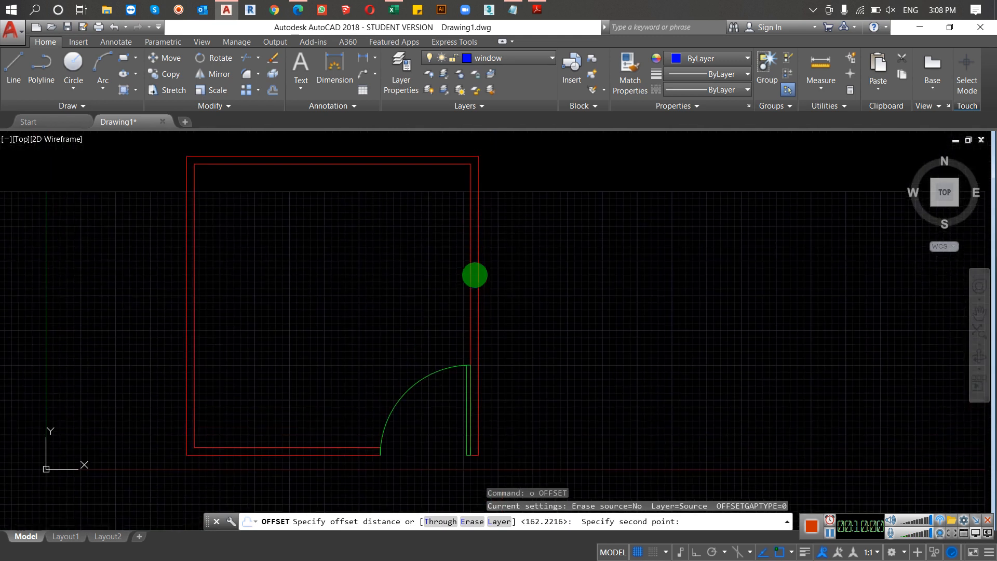
click(475, 254)
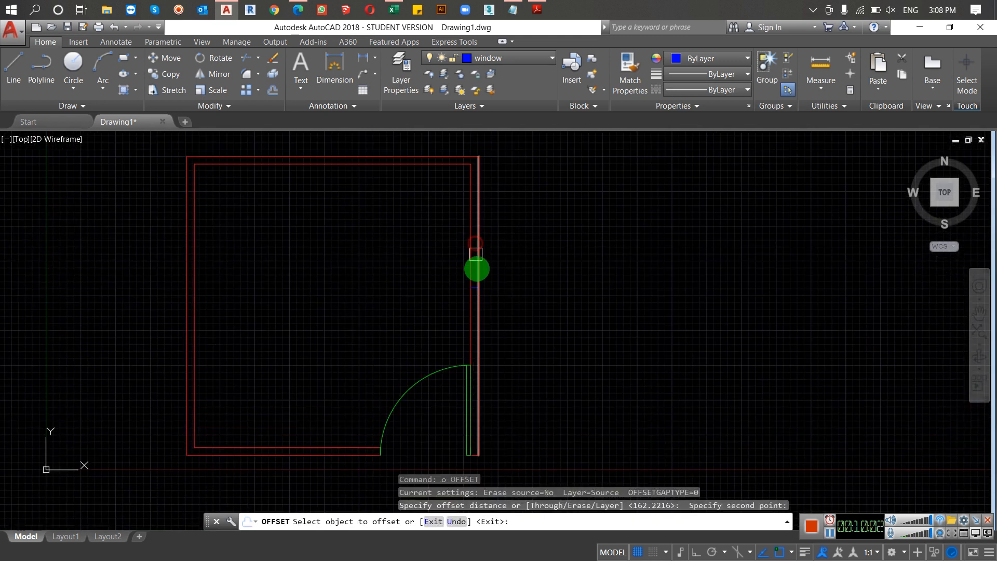
click(474, 256)
click(475, 283)
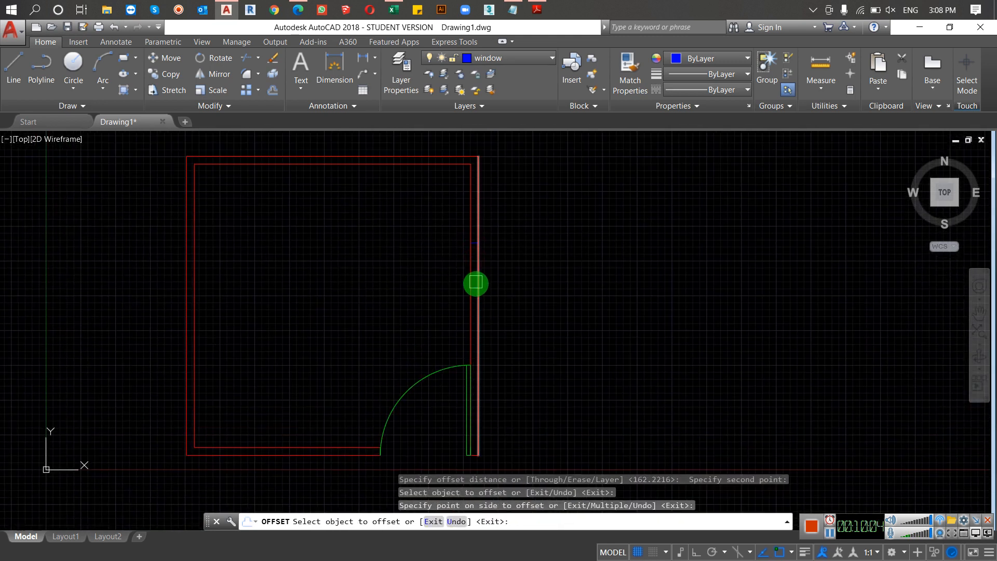
Step: Offset the middle cross line downward along the right wall by the same distance and end the command
click(476, 282)
click(476, 316)
key(Escape)
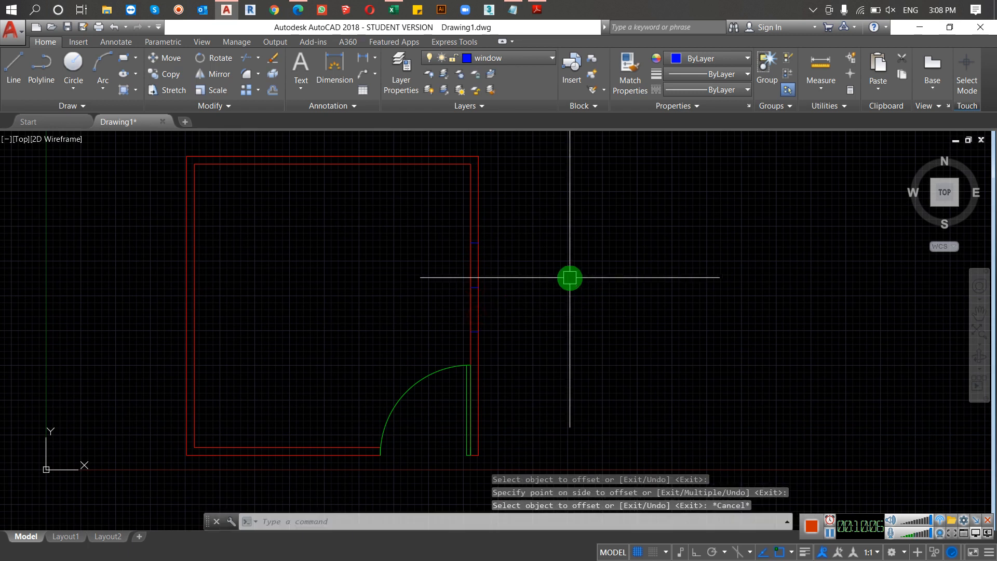
Step: Draw a vertical line inside the right wall from the uppermost cross line's midpoint to the lowest cross line's midpoint
text(l)
key(Return)
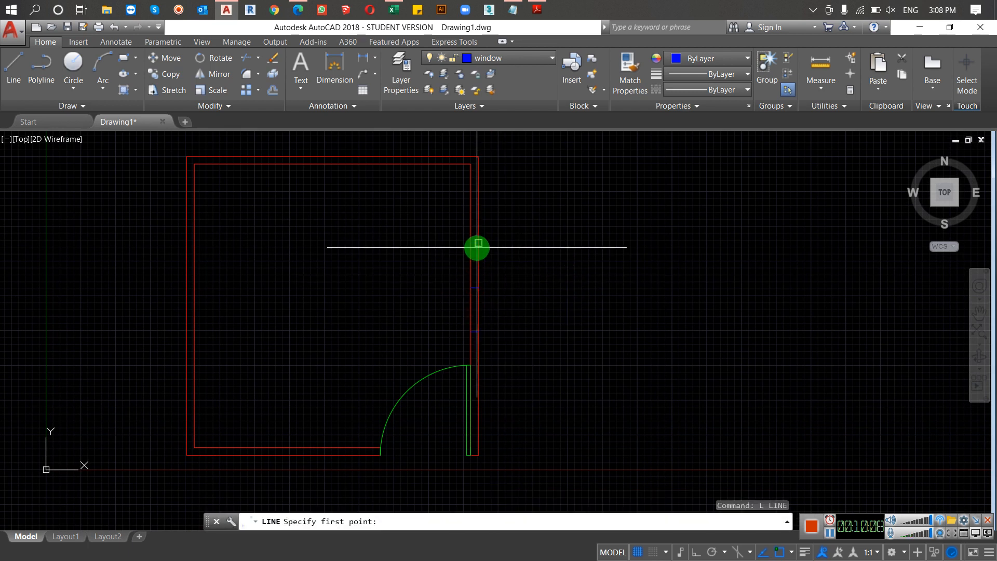
scroll(474, 245, up, 4)
click(466, 241)
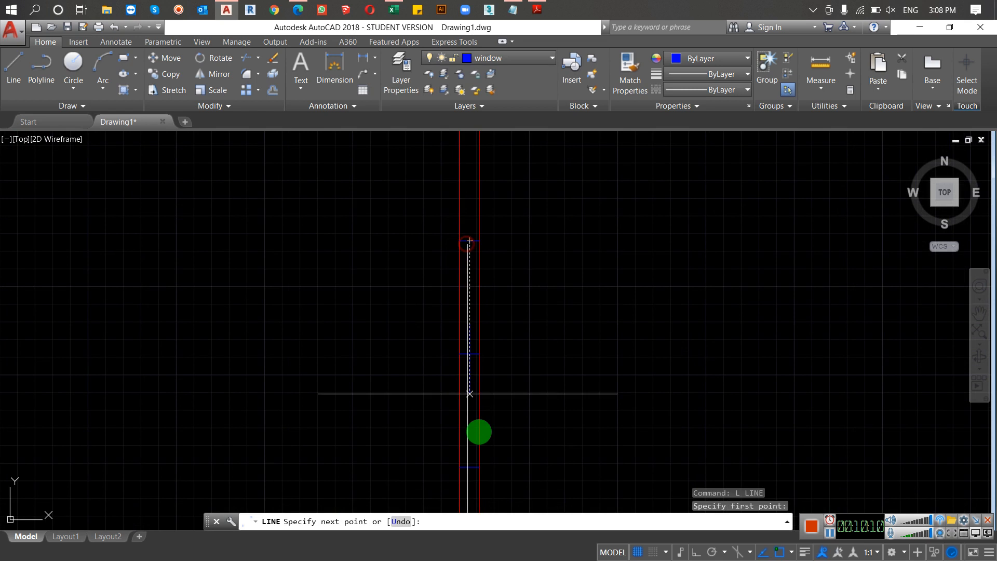
scroll(480, 467, down, 2)
middle_drag(469, 461, 463, 402)
scroll(467, 424, up, 4)
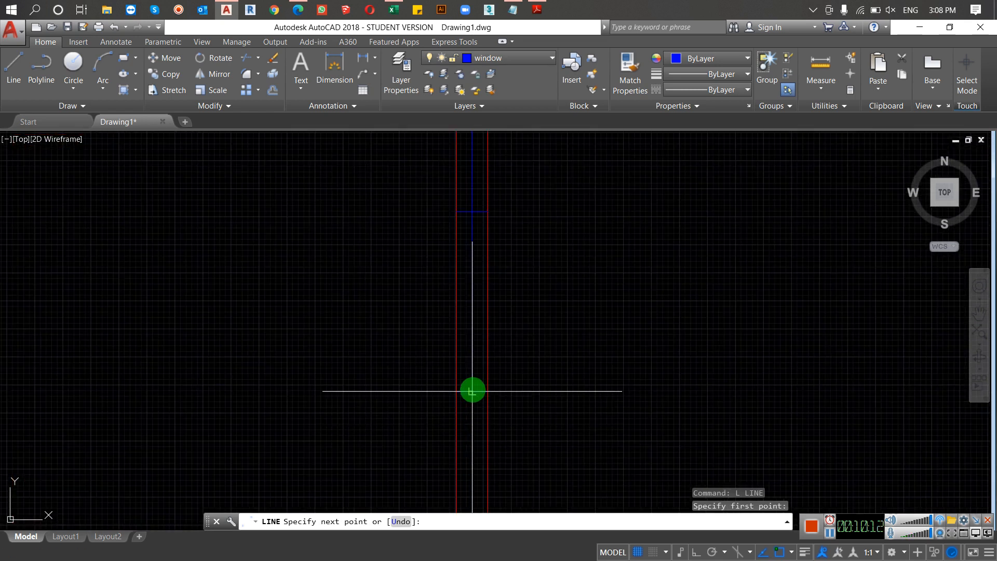
click(472, 390)
key(Return)
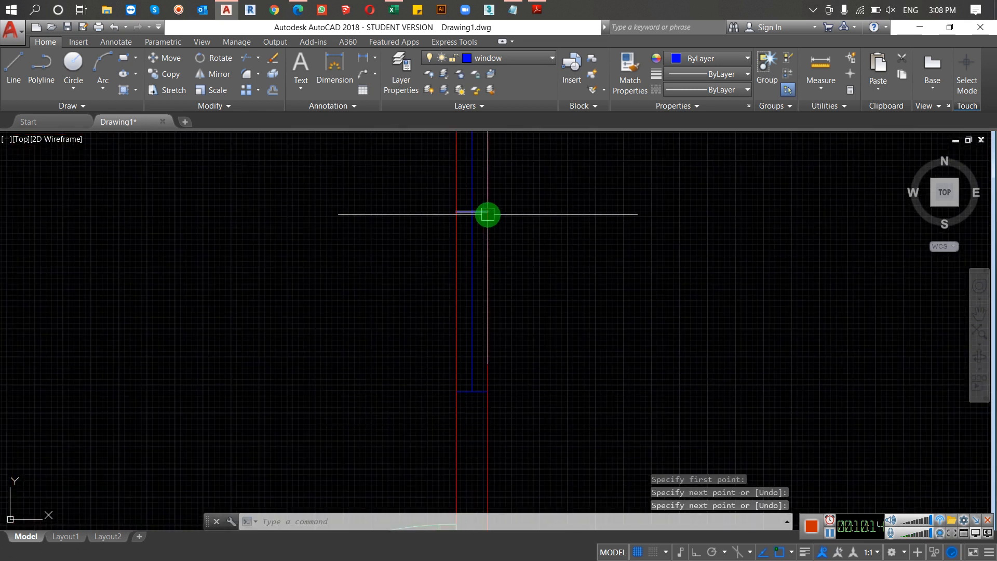
Step: Erase the middle cross line between the window's two end lines
click(487, 212)
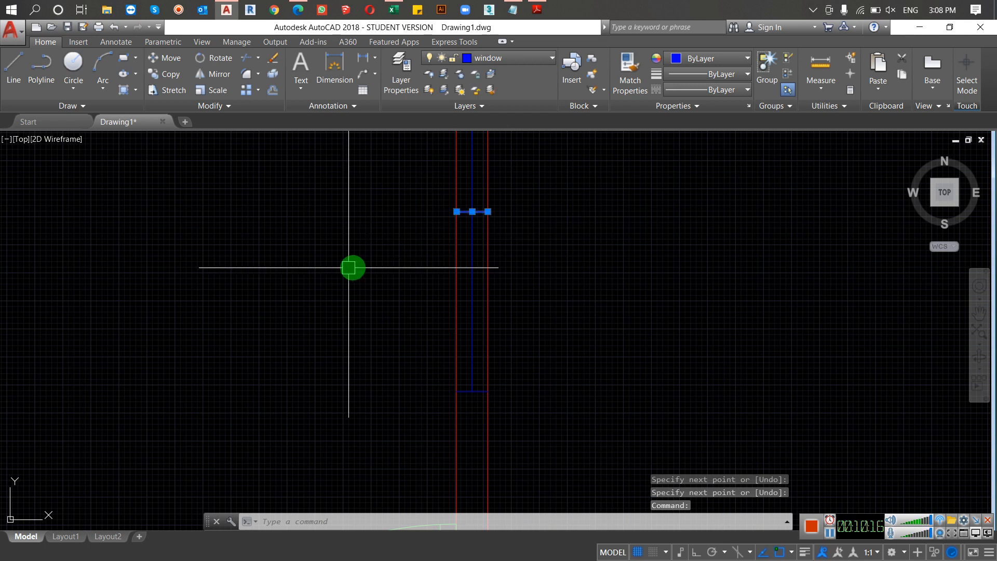
text(e)
key(Return)
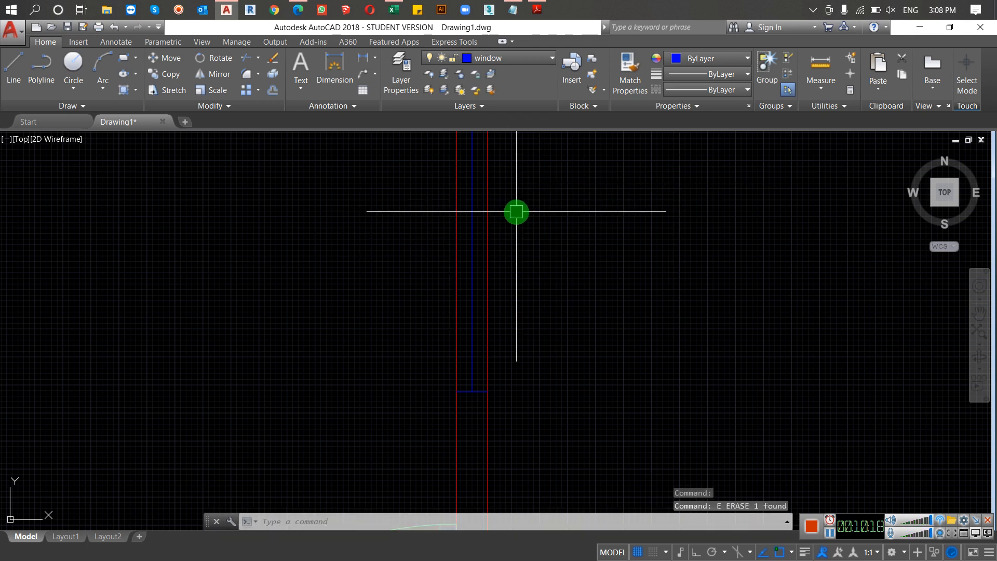
Step: Offset the window's vertical centre line slightly to the right, picking the small distance between two points
text(o)
key(Return)
scroll(462, 232, up, 5)
click(497, 230)
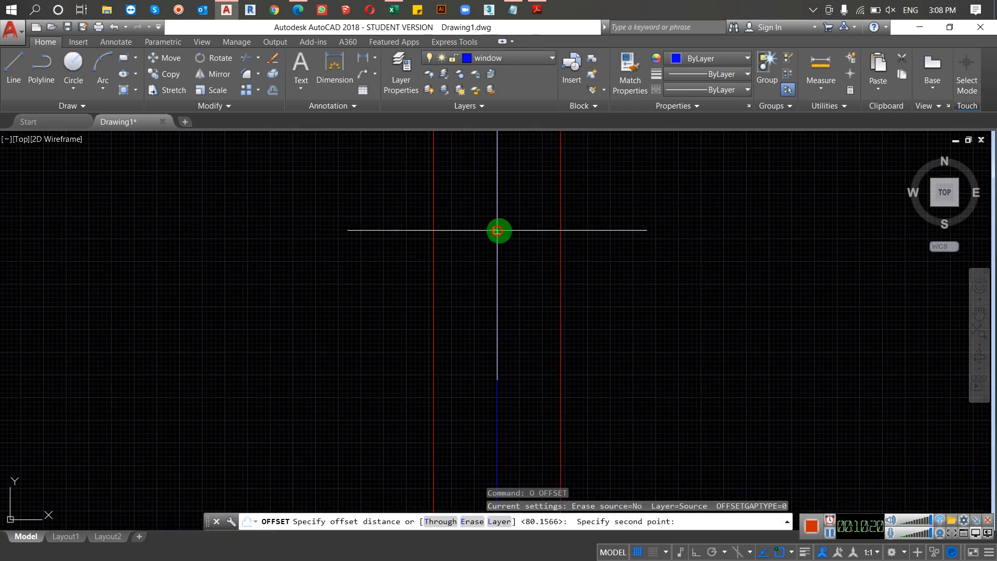
click(509, 251)
click(496, 255)
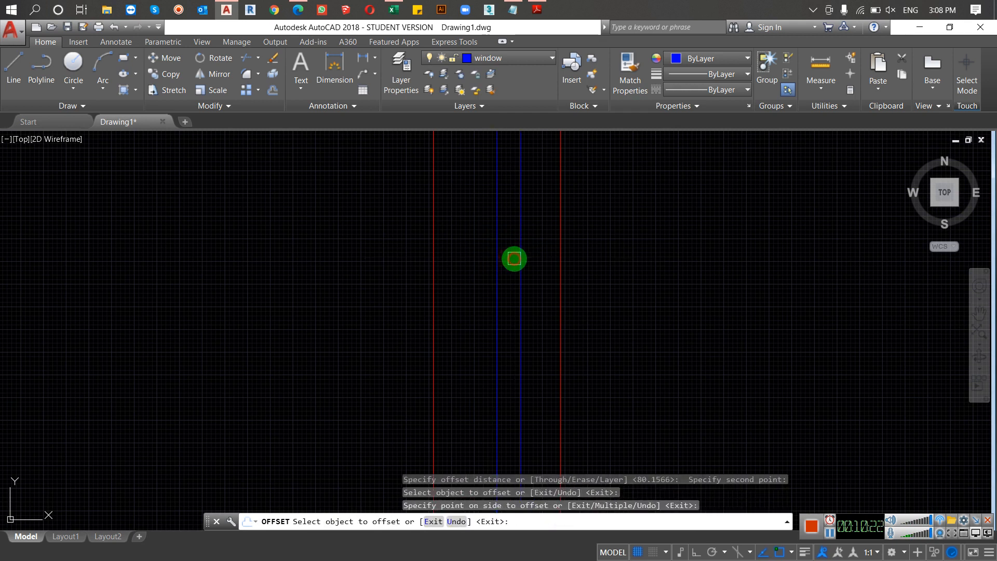
click(514, 258)
key(Escape)
scroll(503, 262, down, 6)
key(Escape)
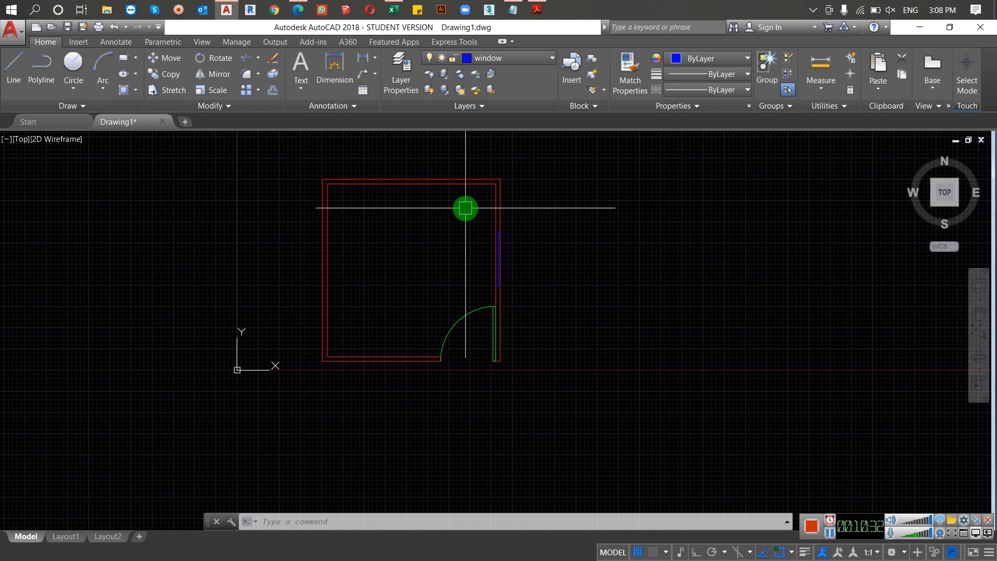
Step: Copy the complete window from the right wall to the empty area right of the room
click(482, 220)
click(513, 296)
text(c)
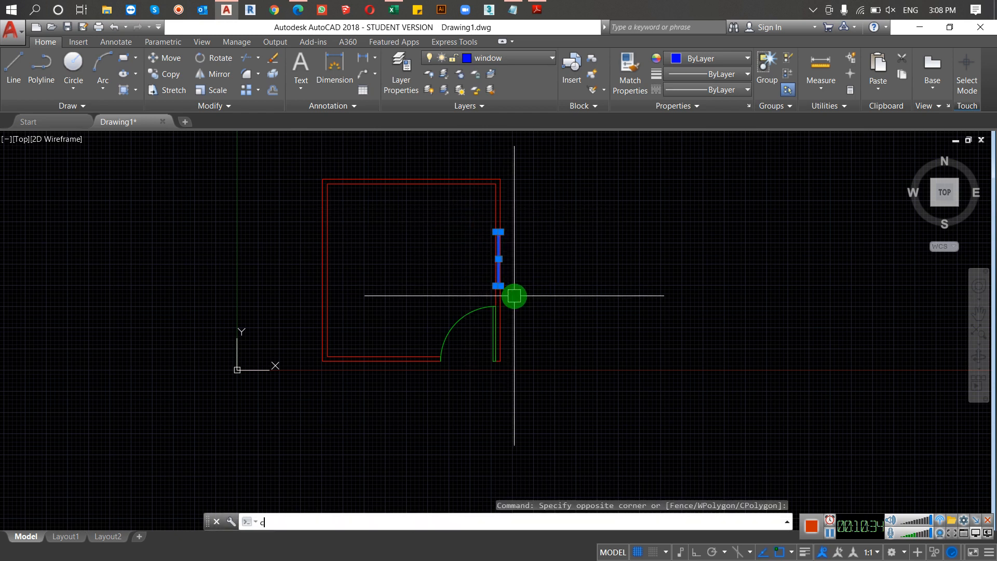
text(o)
key(Return)
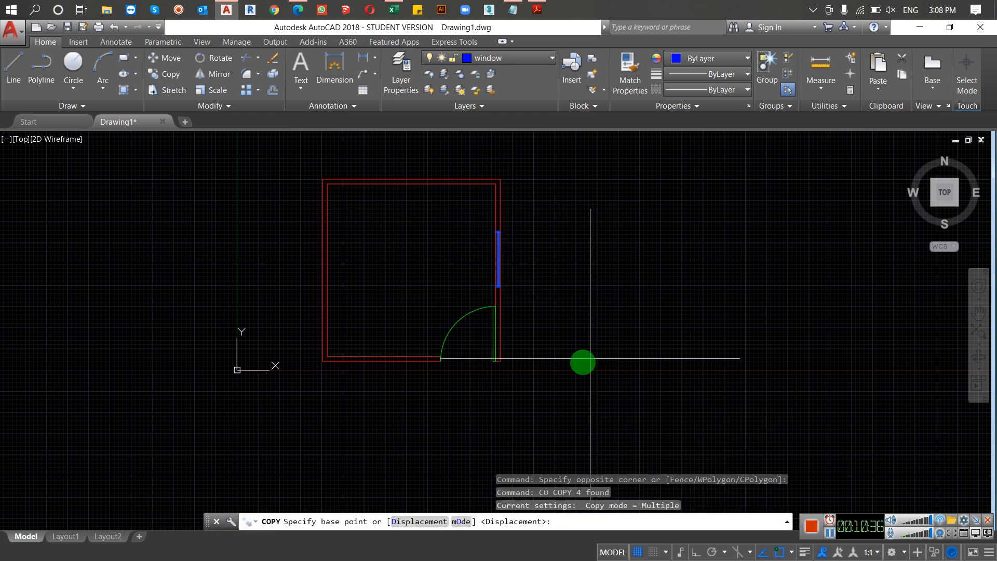
click(578, 317)
click(665, 351)
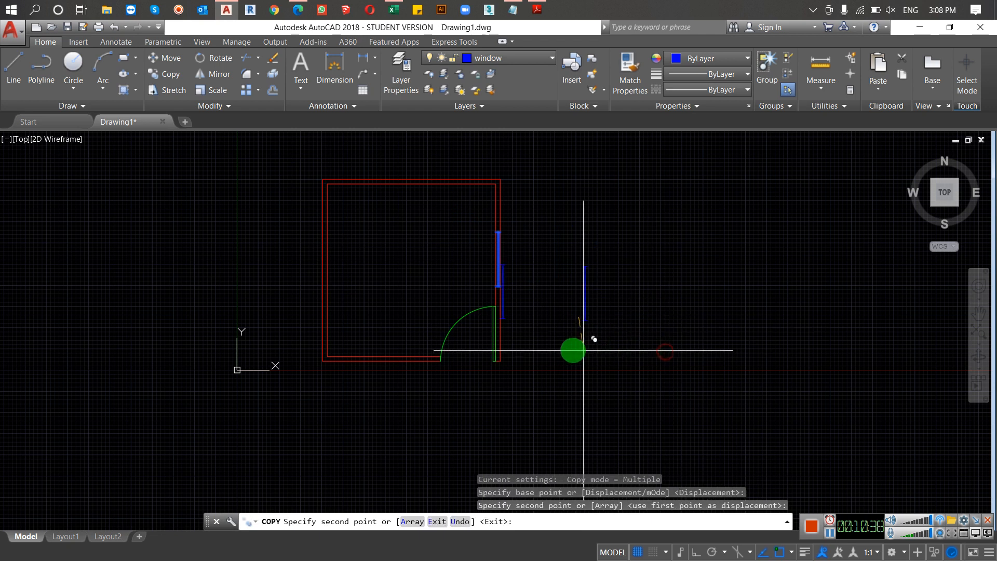
key(Escape)
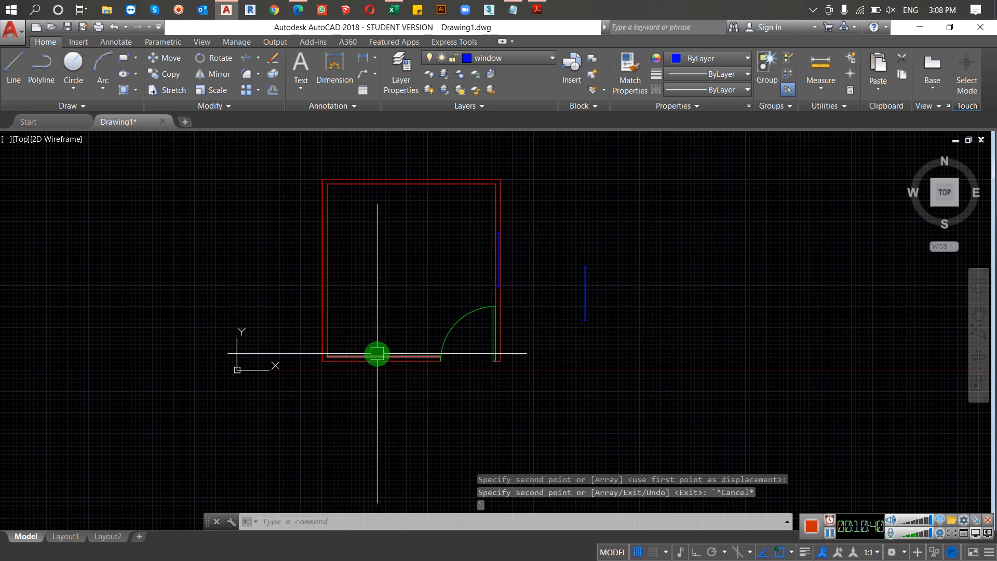
click(655, 261)
click(551, 340)
text(a)
key(Return)
scroll(572, 275, up, 8)
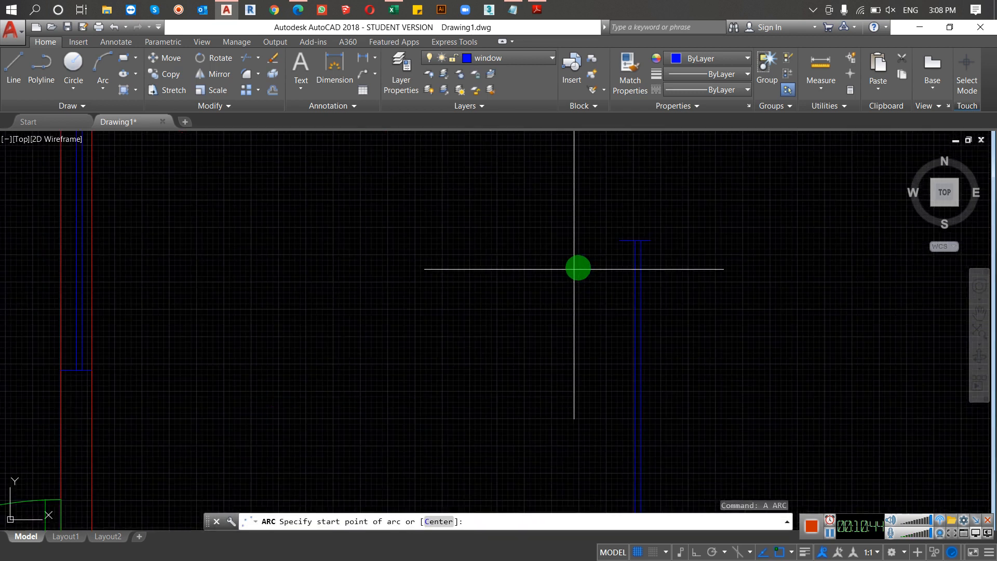
click(634, 239)
scroll(465, 279, down, 5)
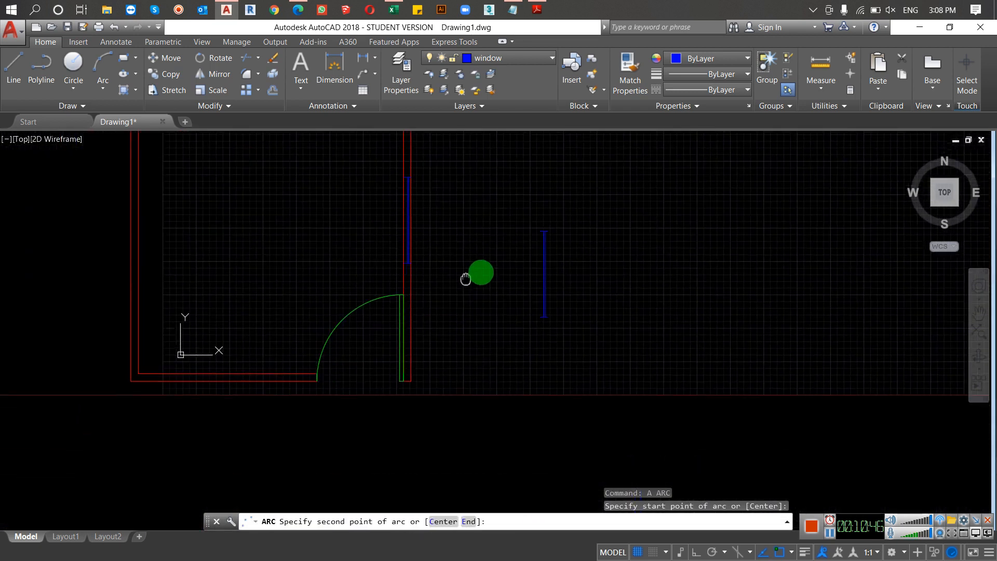
scroll(202, 374, up, 5)
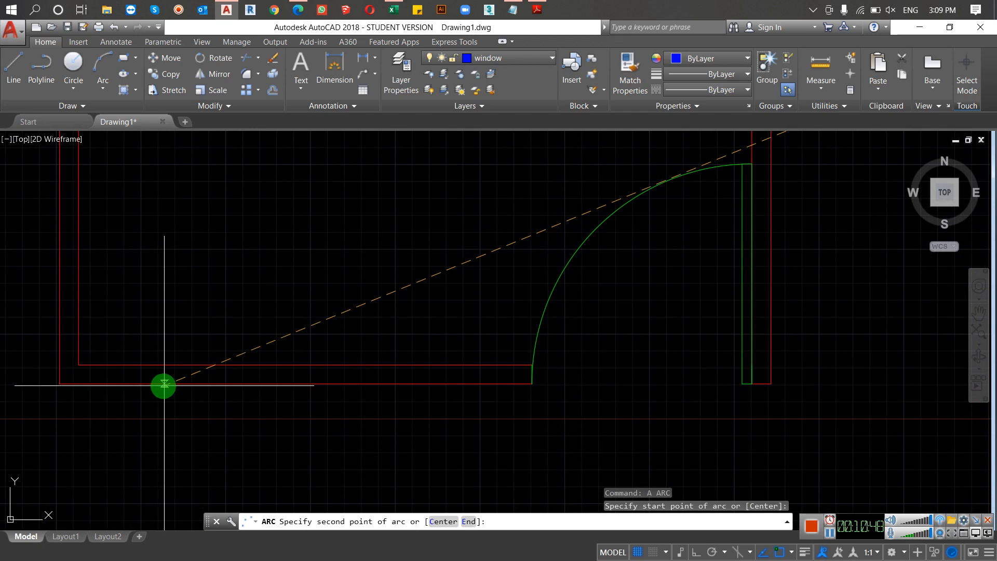
click(185, 377)
key(Escape)
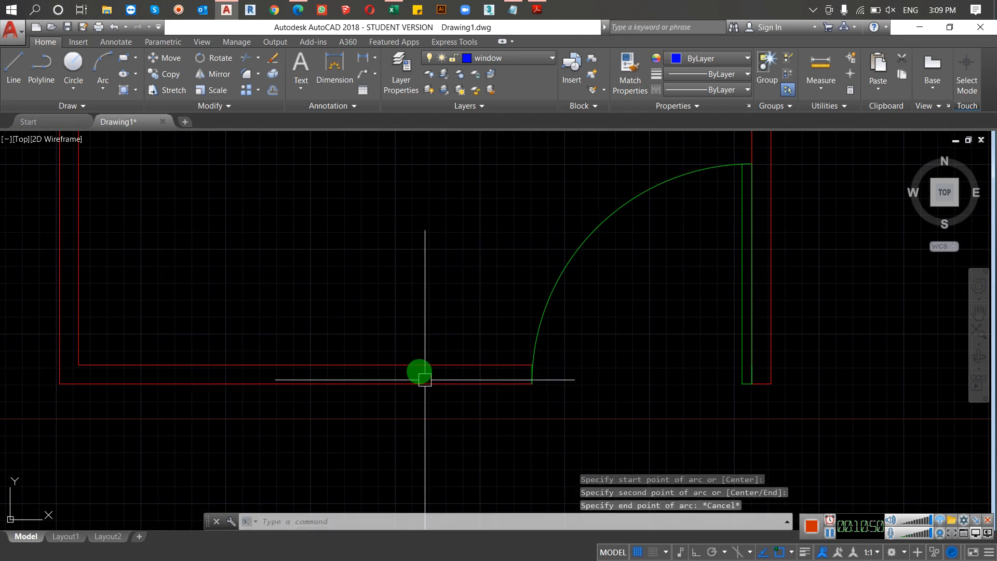
Step: Align the copied window to the lower wall's outer line by the left ends of its two cross lines, scaling it to the alignment points
scroll(432, 319, down, 7)
click(591, 238)
click(516, 390)
click(569, 363)
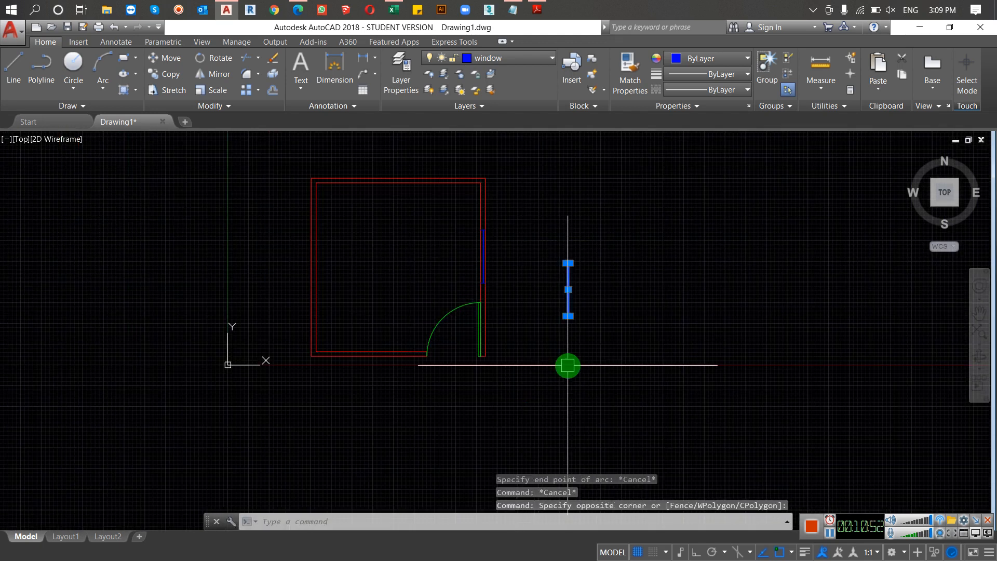
text(al)
key(Return)
scroll(558, 295, up, 5)
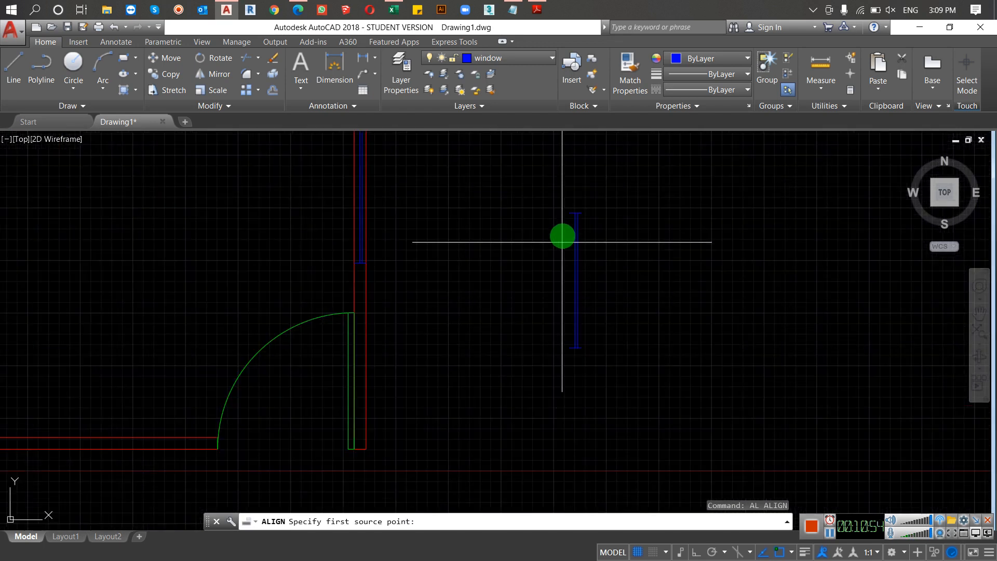
click(570, 212)
scroll(331, 367, down, 5)
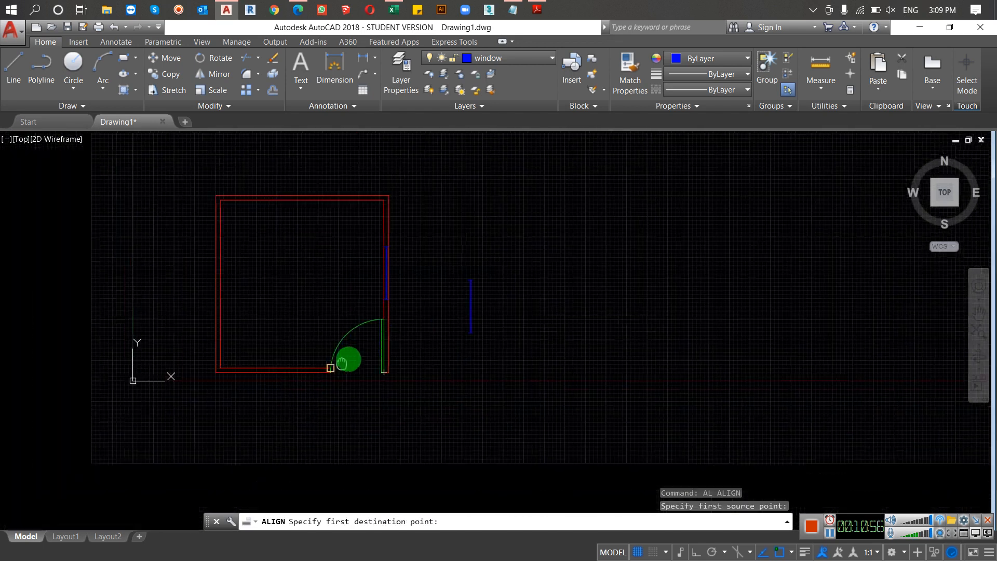
scroll(263, 370, up, 5)
click(255, 356)
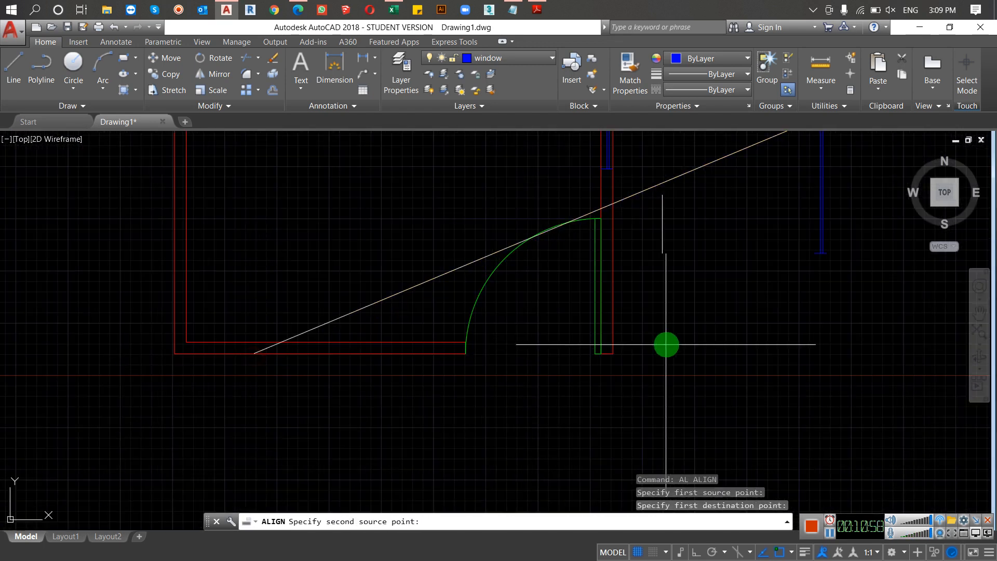
click(821, 252)
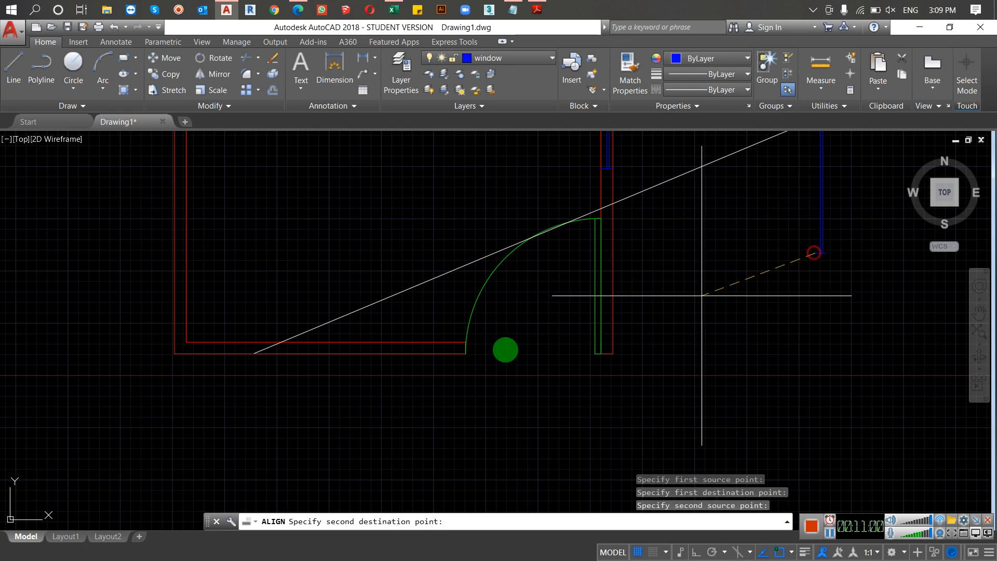
click(400, 354)
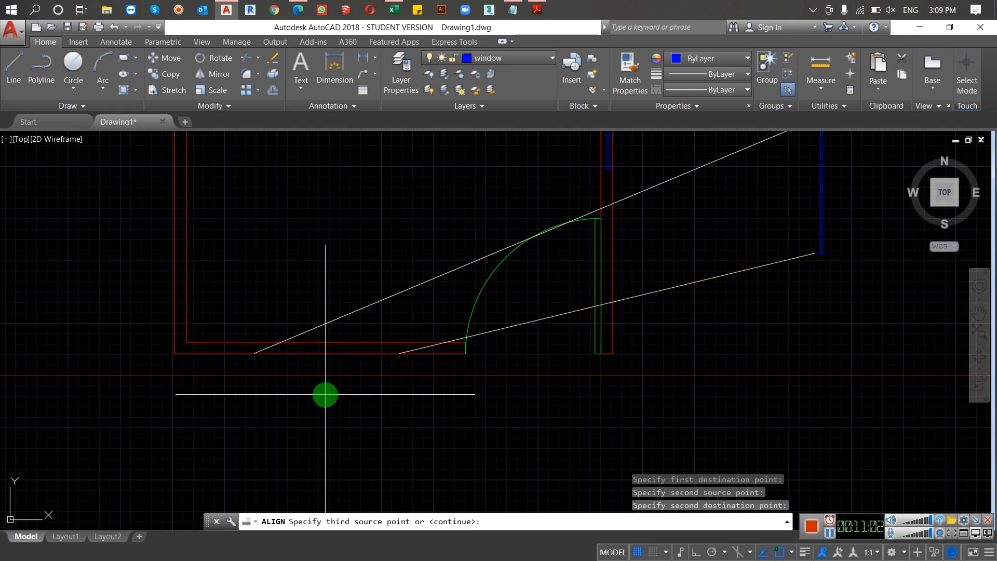
key(Return)
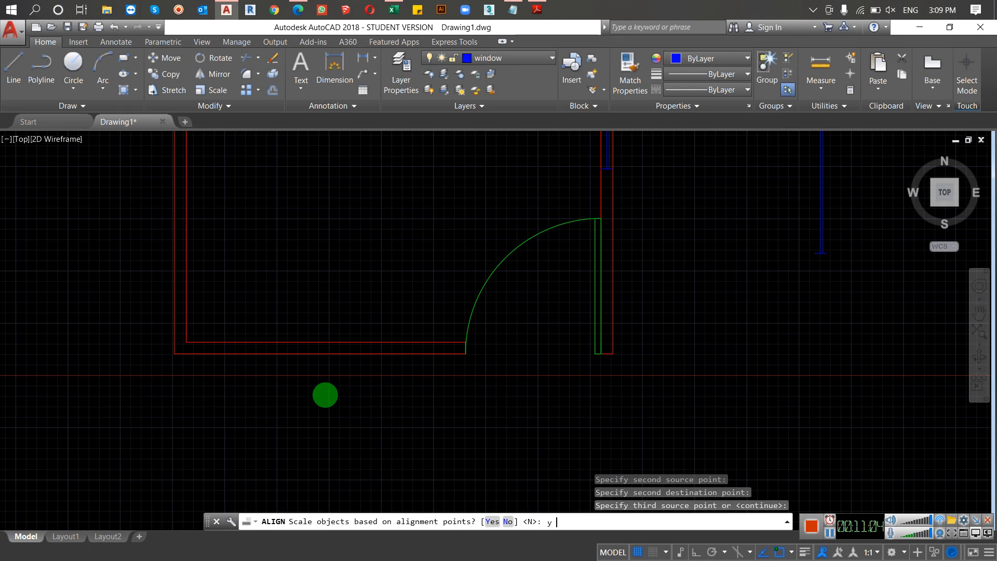
text(y)
key(Return)
scroll(329, 384, down, 2)
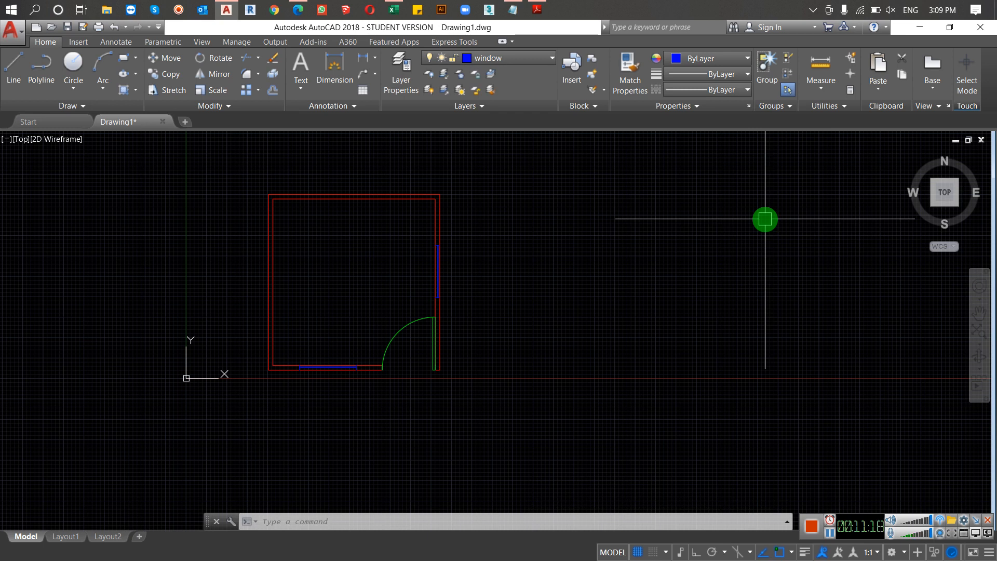
Step: Make the furniture layer the current layer
text(La)
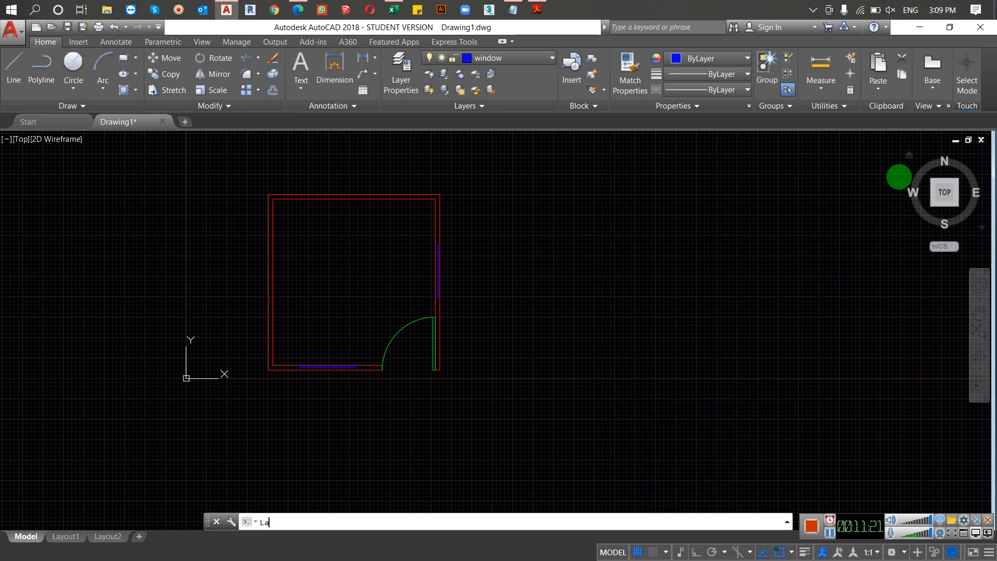
key(Return)
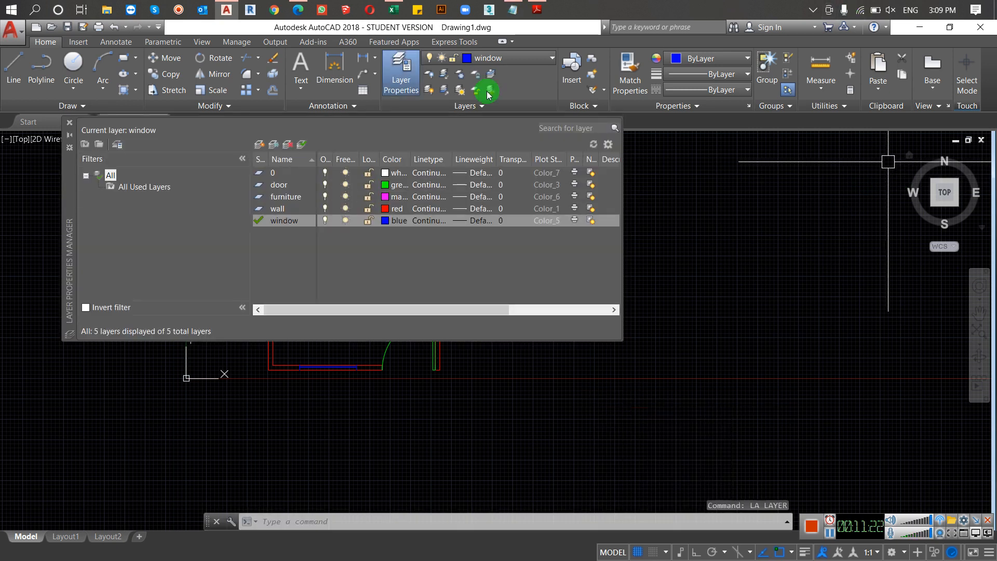
double_click(285, 198)
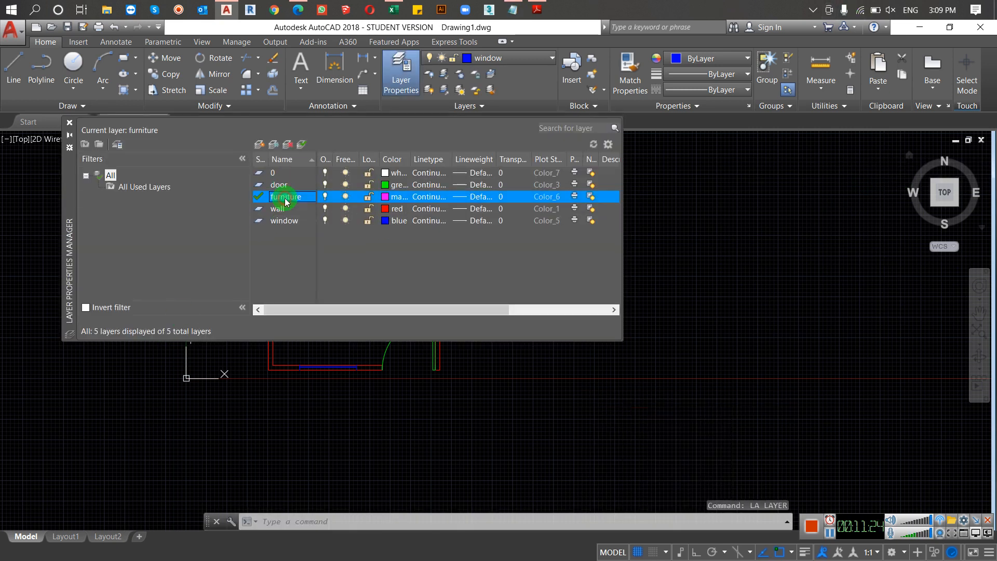
click(70, 125)
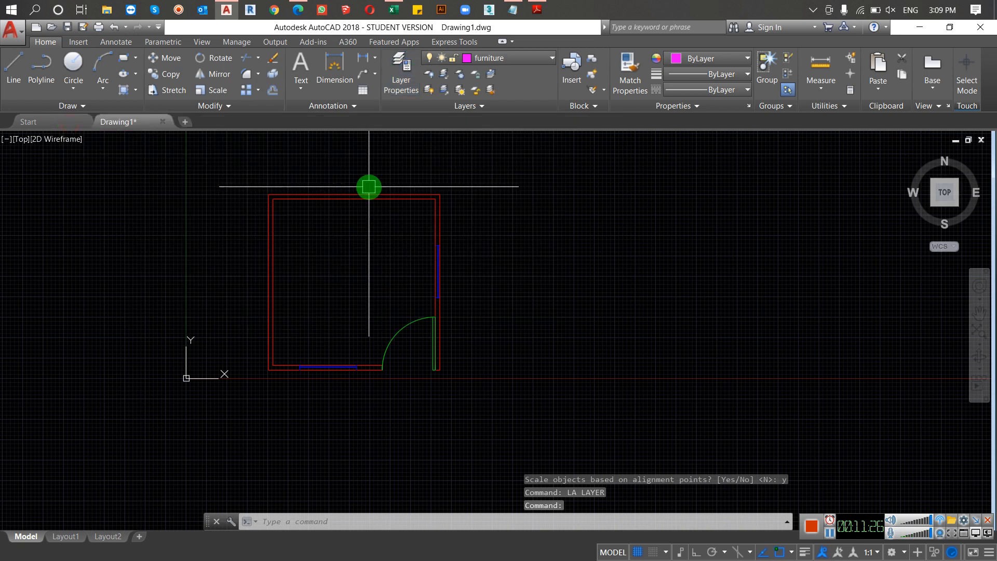
Step: Draw a bed-sized rectangle inside the room, starting on the upper wall's inner line and extending down to about mid-room
text(rec)
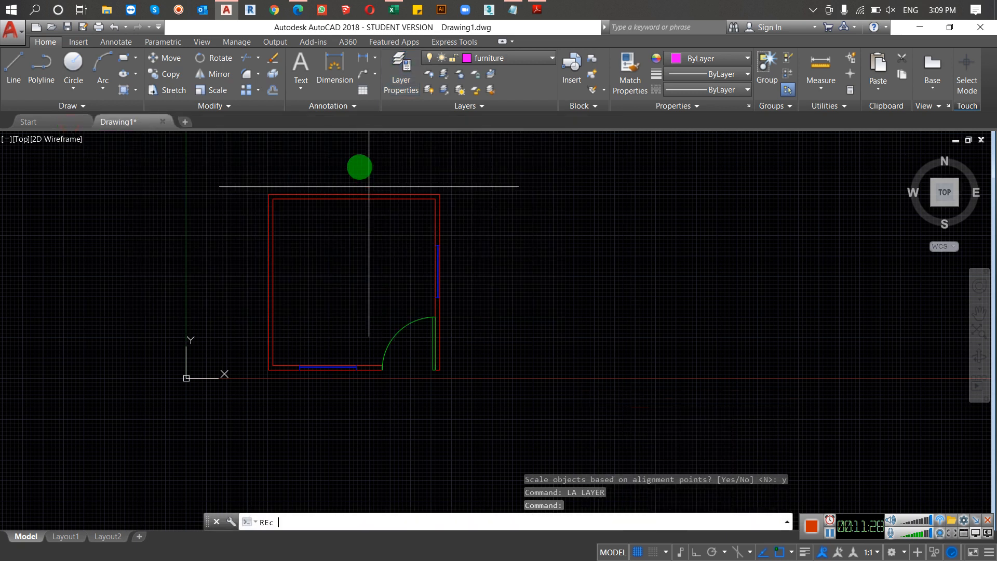
key(Return)
scroll(316, 198, up, 2)
click(316, 199)
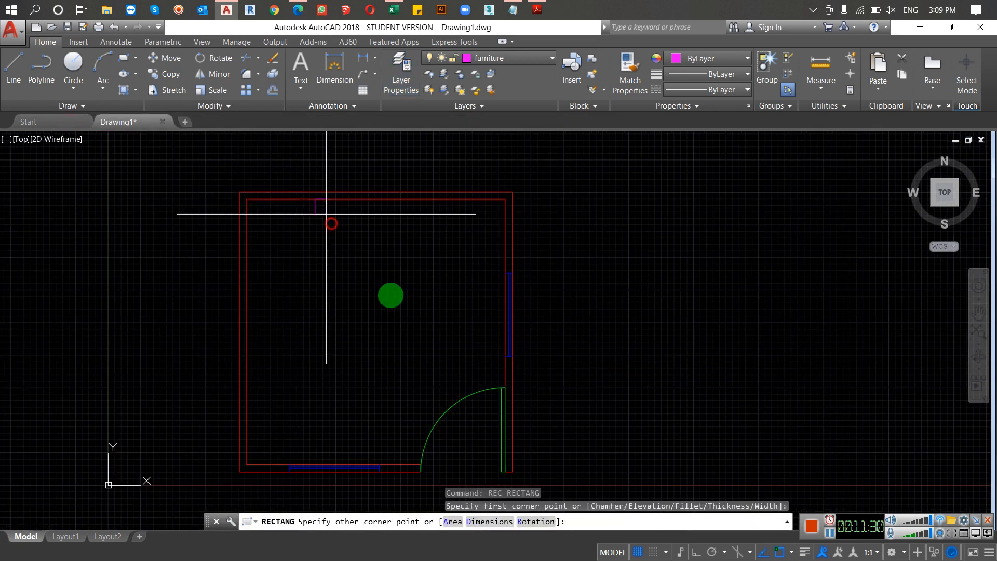
click(425, 331)
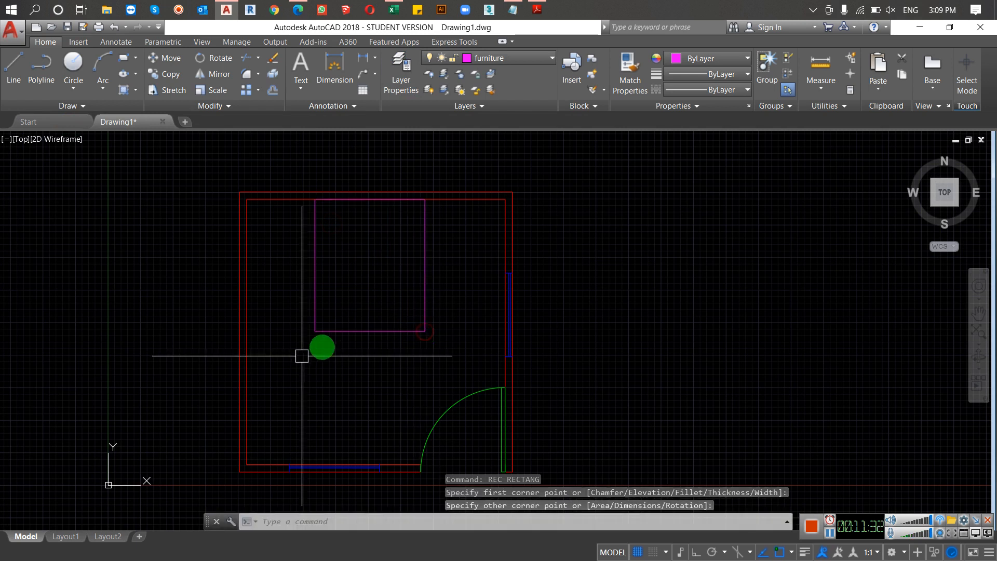
Step: Draw a wide rug rectangle overlapping the lower part of the bed and extending past it on both sides and below
text(r)
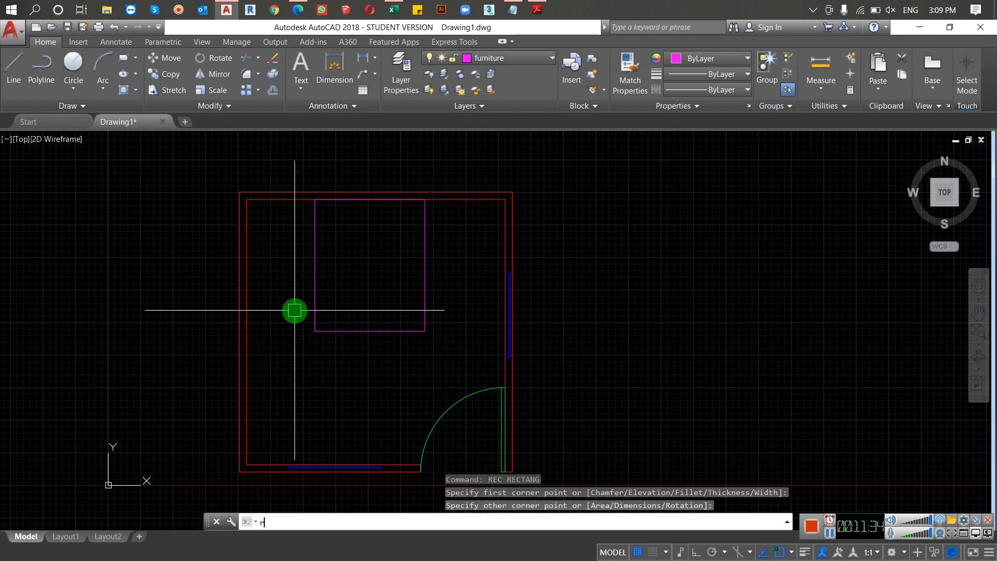
text(ec)
key(Return)
click(277, 282)
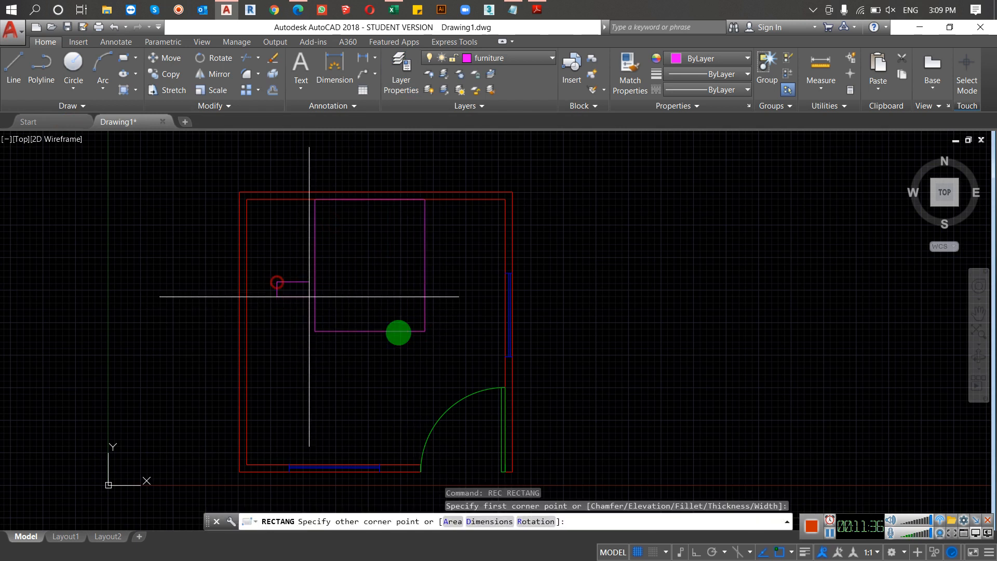
click(471, 382)
Step: Trim away the part of the rug outline that runs inside the bed, and regenerate the drawing
text(tr)
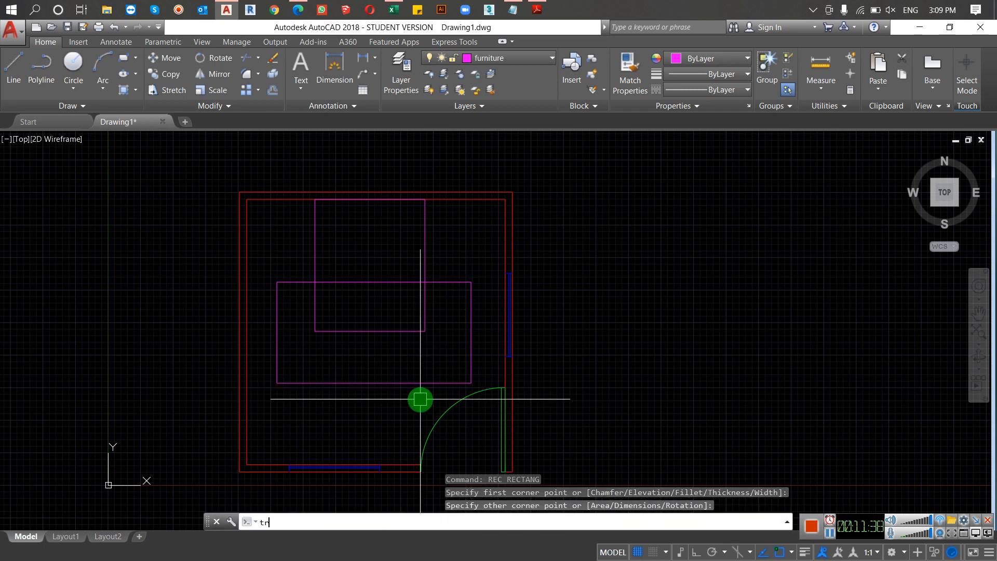
key(Return)
key(Return)
click(371, 272)
click(359, 285)
click(386, 285)
click(400, 304)
click(412, 282)
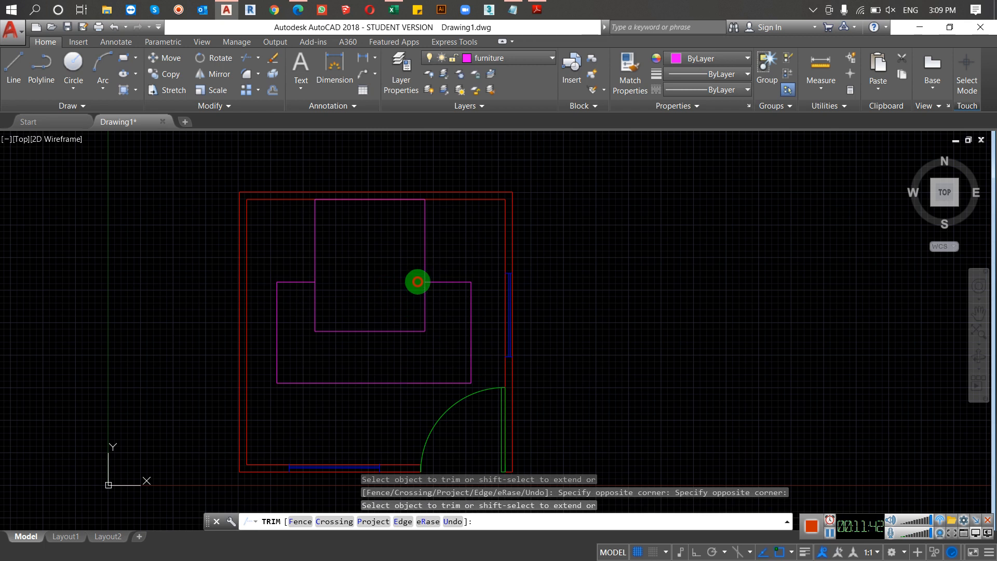
key(Escape)
key(Escape)
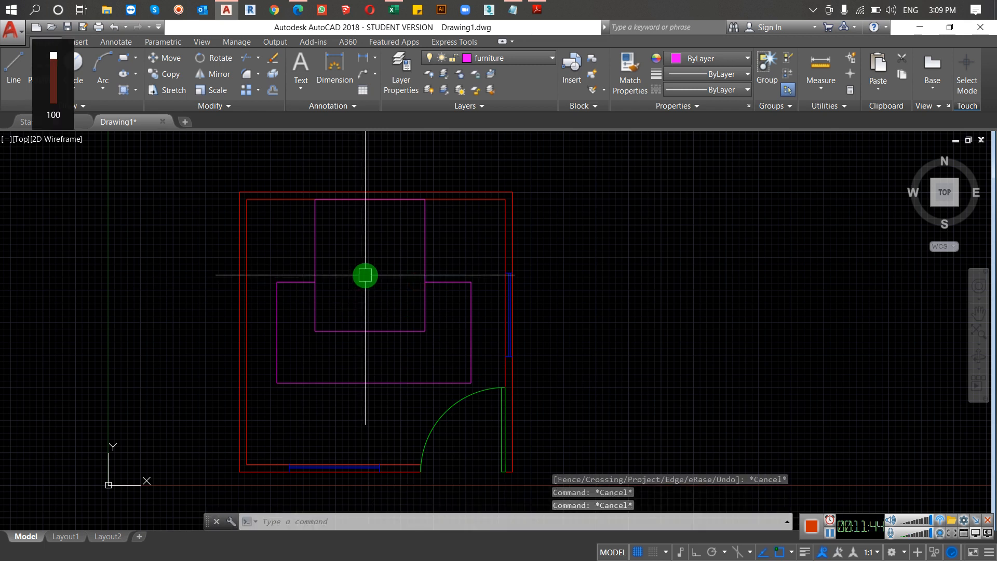
text(re)
key(Return)
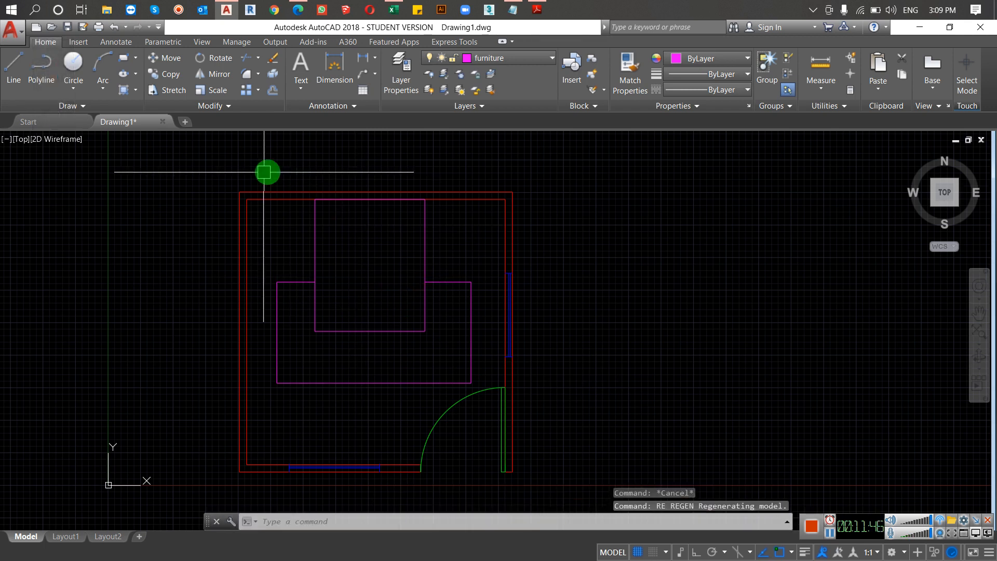
Step: Draw a small pillow rectangle inside the bed near its upper left corner
text(rec)
key(Return)
scroll(326, 213, up, 4)
click(320, 204)
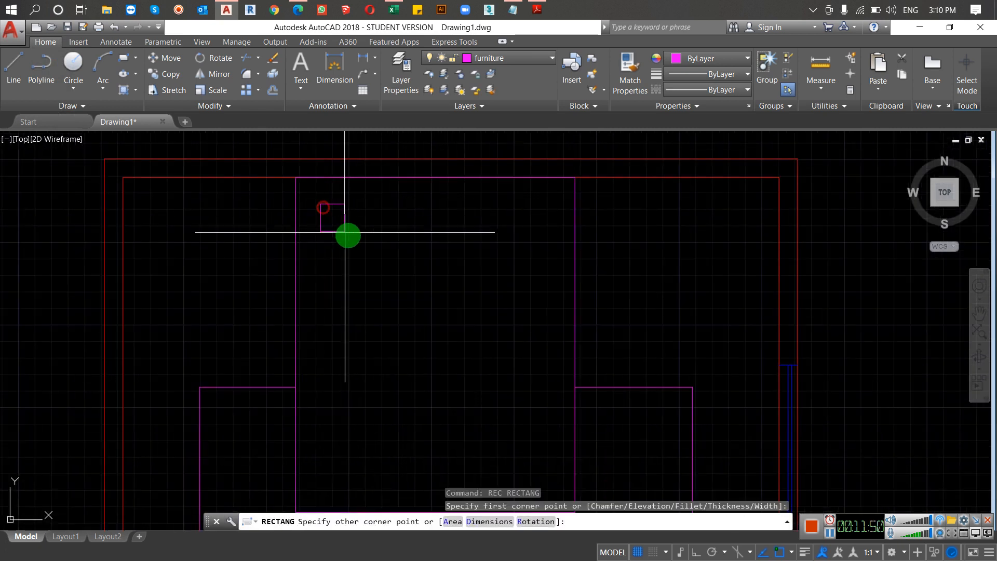
click(377, 248)
Step: Mirror the pillow about the bed's vertical centreline, keeping the original
click(382, 224)
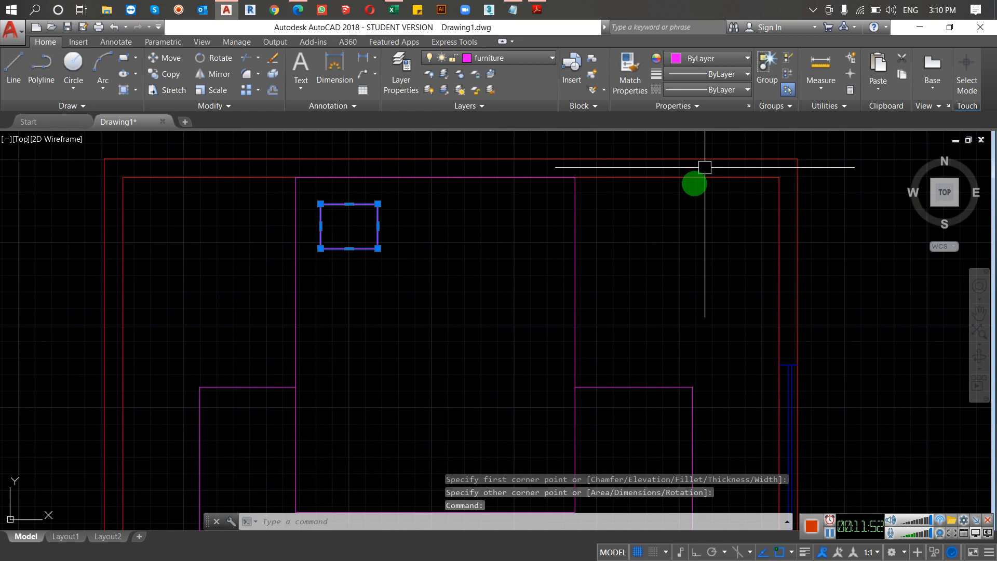
text(mi)
key(Return)
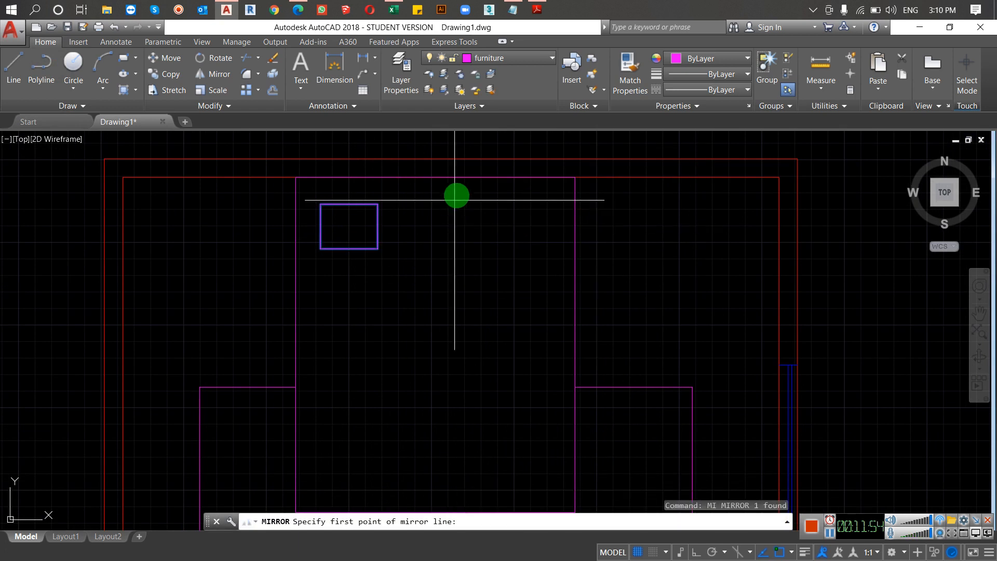
click(436, 178)
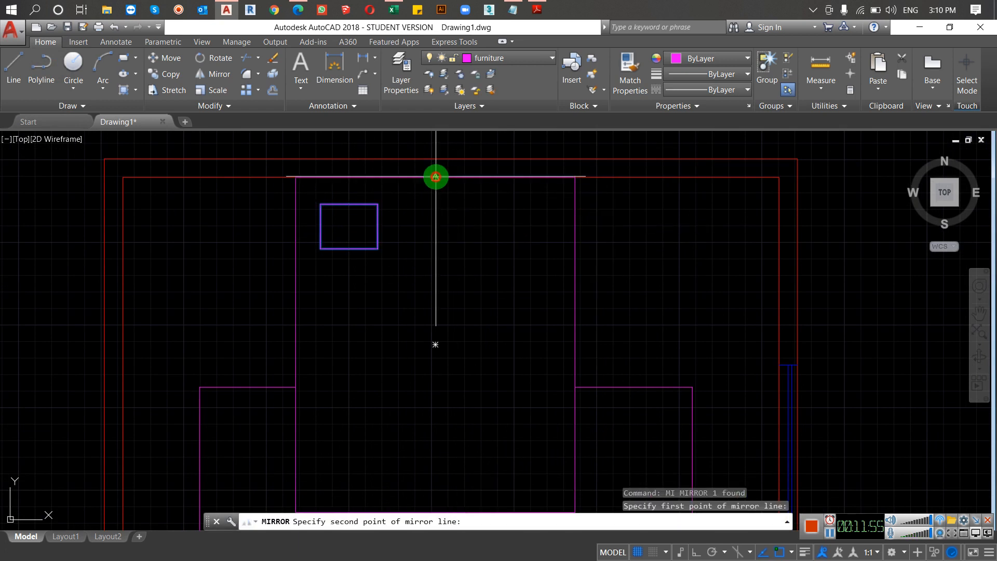
click(436, 345)
key(Return)
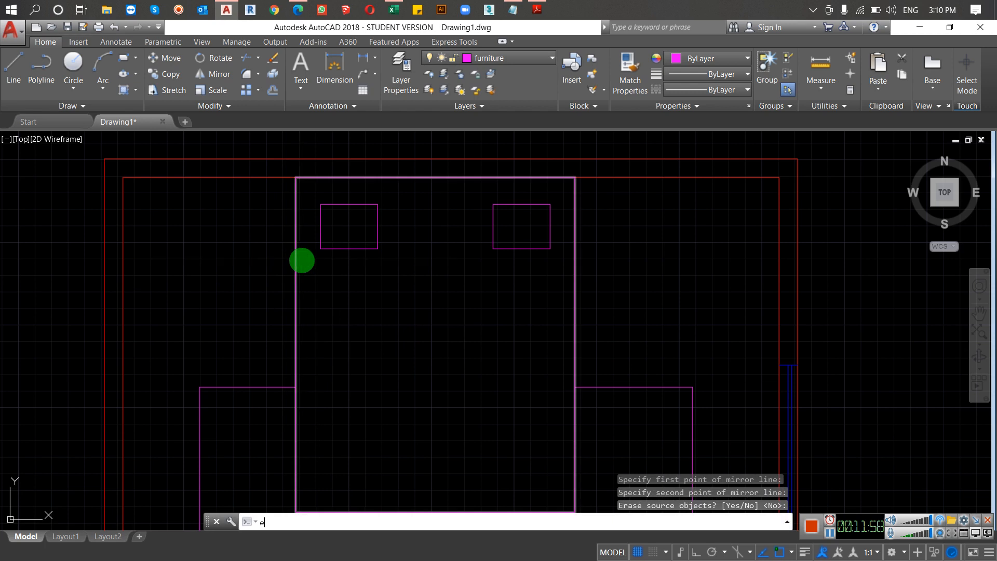
Step: Draw a nightstand rectangle from the bed's upper left corner, extending left along the wall's inner line
key(Escape)
text(rec)
key(Return)
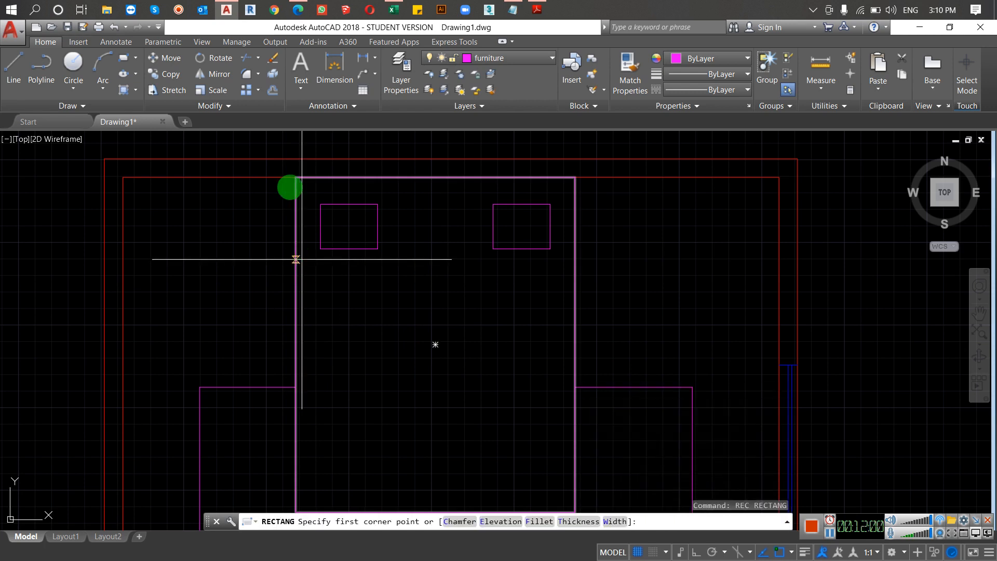
click(196, 251)
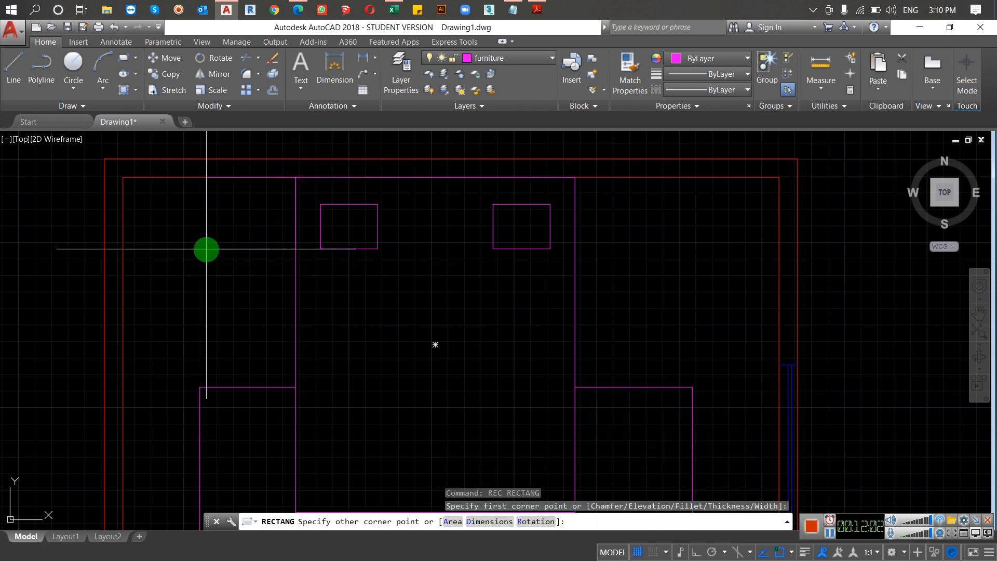
click(216, 249)
Step: Offset the nightstand rectangle inward by a small distance picked with two points
text(o)
key(Return)
scroll(228, 212, up, 2)
click(211, 222)
click(219, 241)
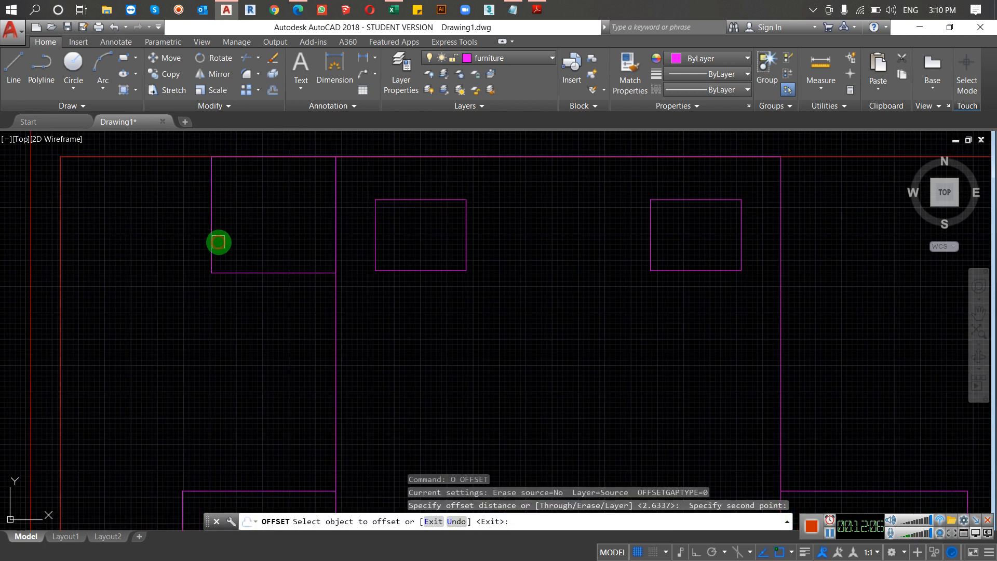
click(211, 231)
click(246, 261)
scroll(248, 263, down, 4)
key(Escape)
key(Escape)
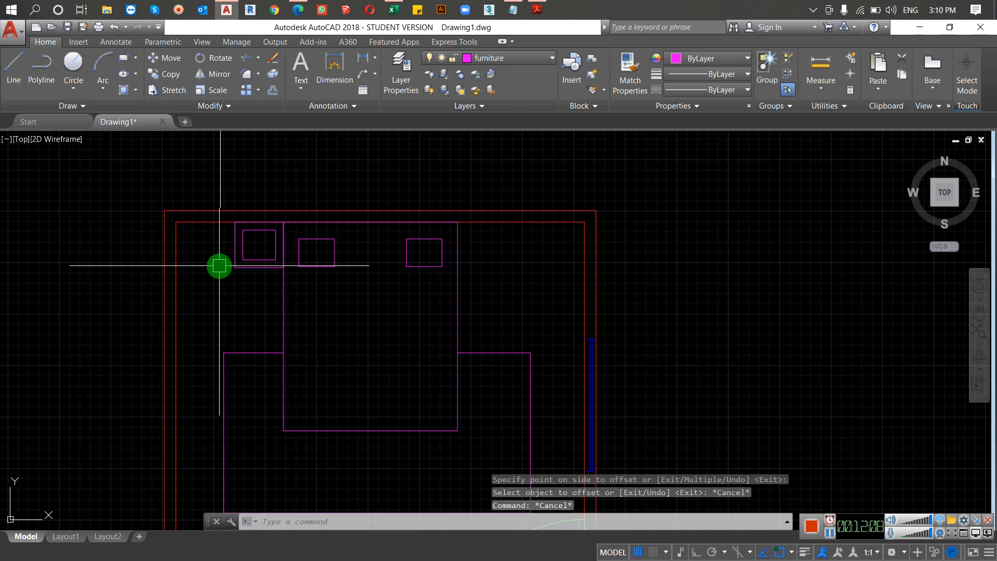
Step: Mirror both nightstand rectangles about the bed's vertical centreline, keeping the originals
click(248, 245)
click(234, 265)
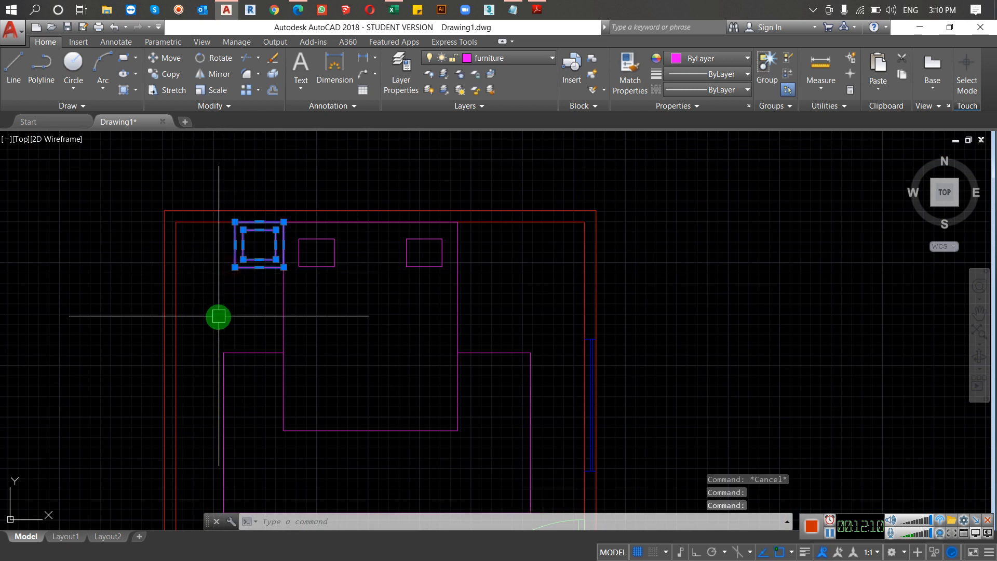
text(mi)
key(Return)
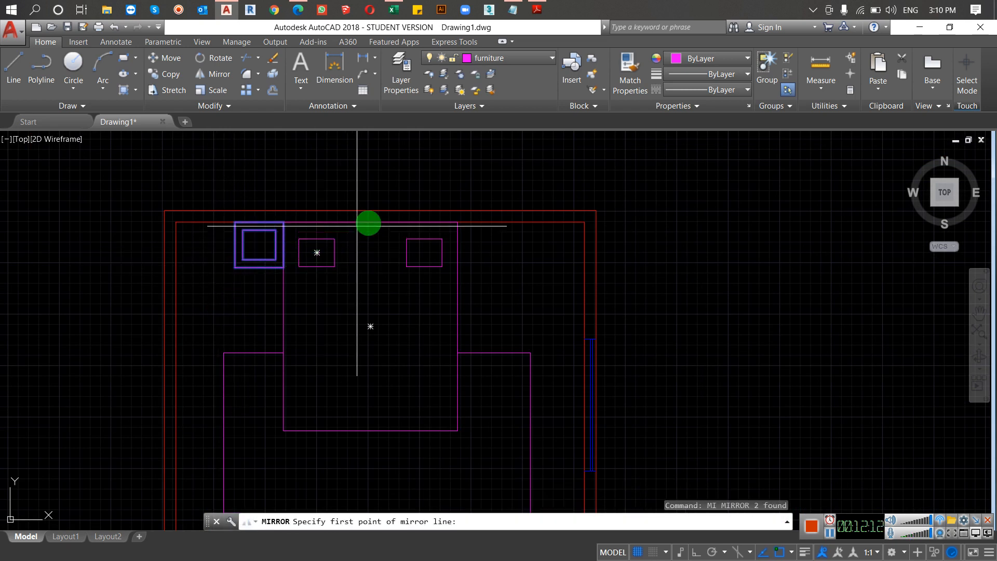
click(368, 227)
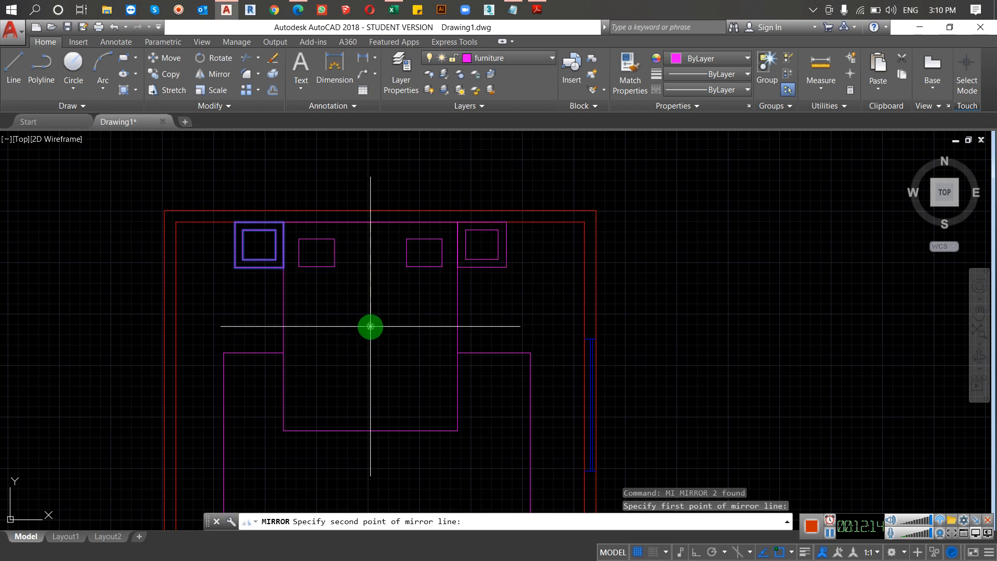
click(370, 327)
key(Return)
Step: Draw a blanket-fold spline sloping down across the bed from its left edge to its right edge
scroll(258, 346, down, 2)
middle_drag(258, 346, 253, 314)
text(sol)
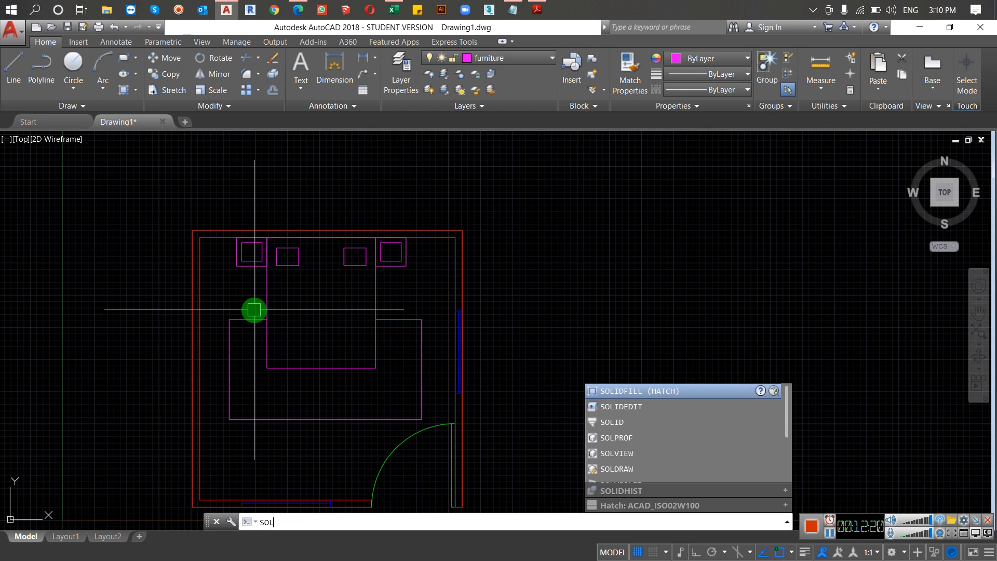
text(spl)
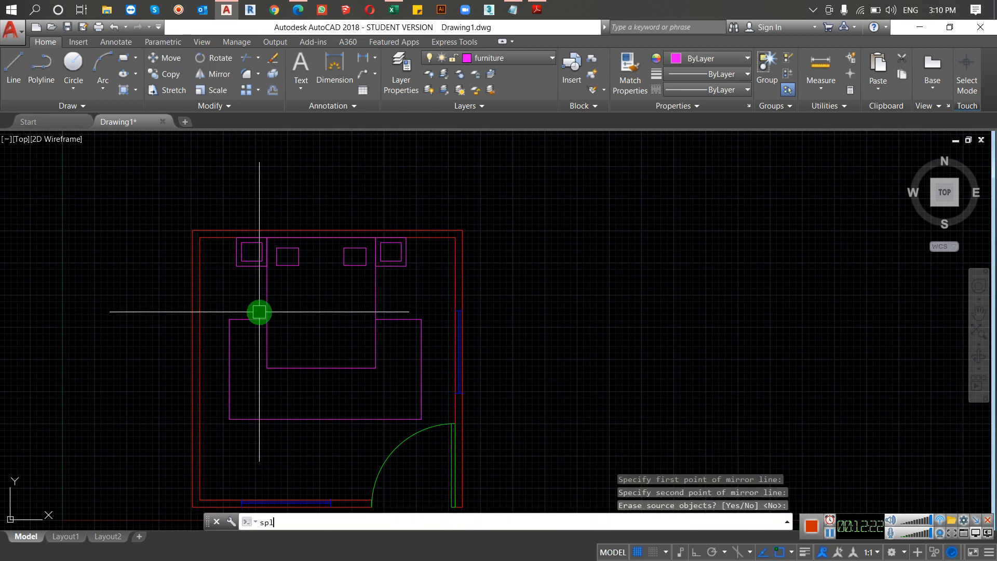
key(Return)
click(267, 282)
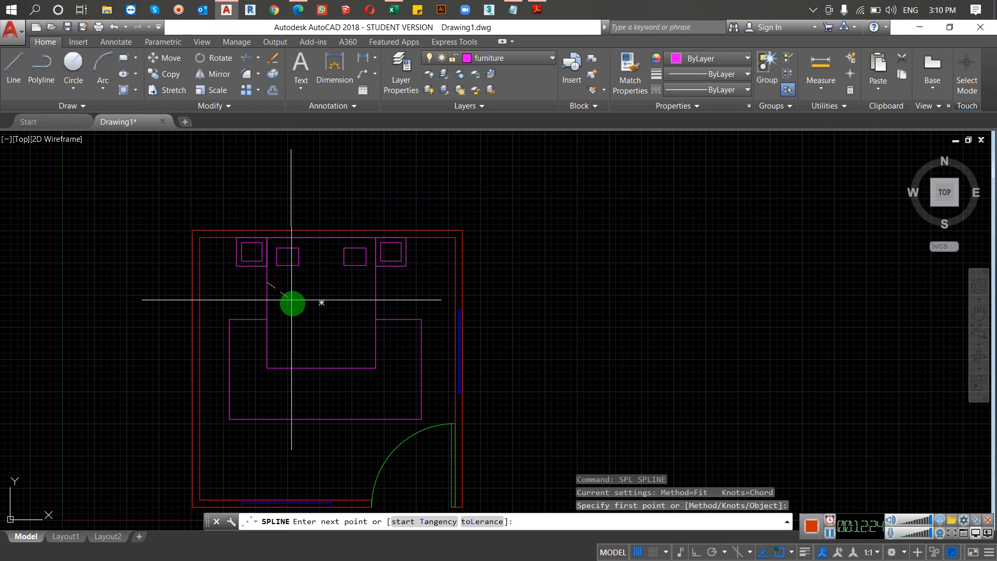
click(346, 334)
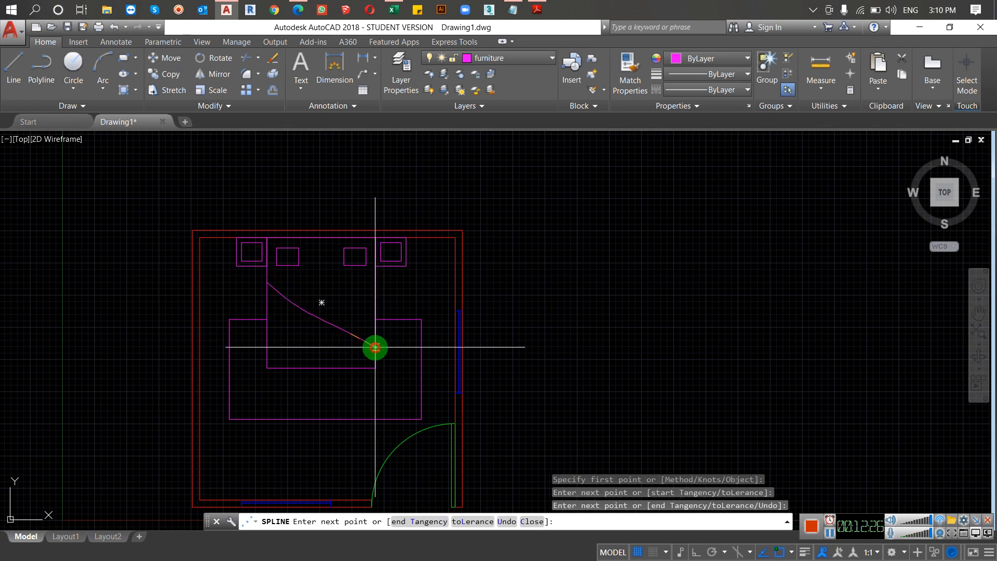
click(375, 347)
key(Return)
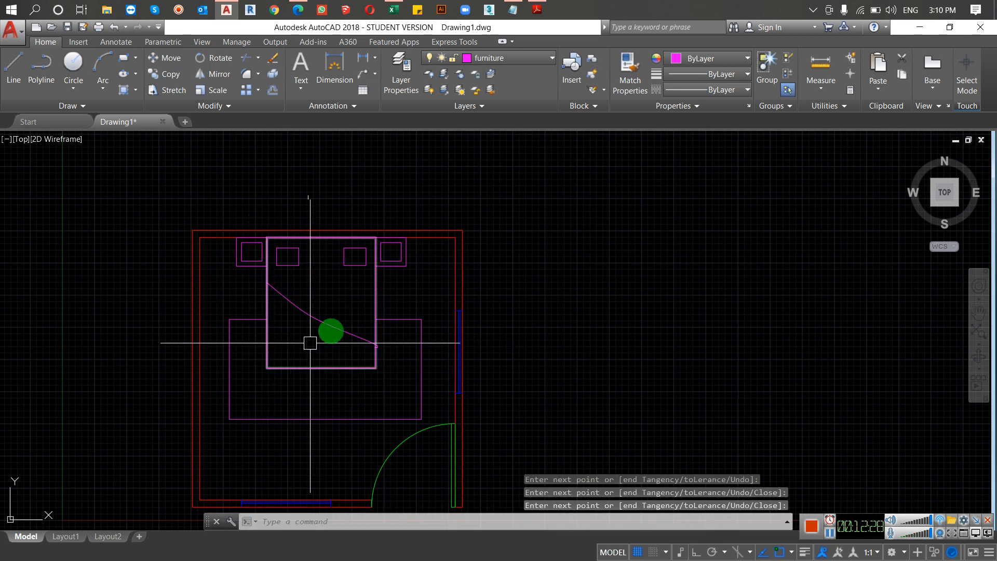
Step: Hatch the rug area around the bed with the ANSI32 pattern
text(h)
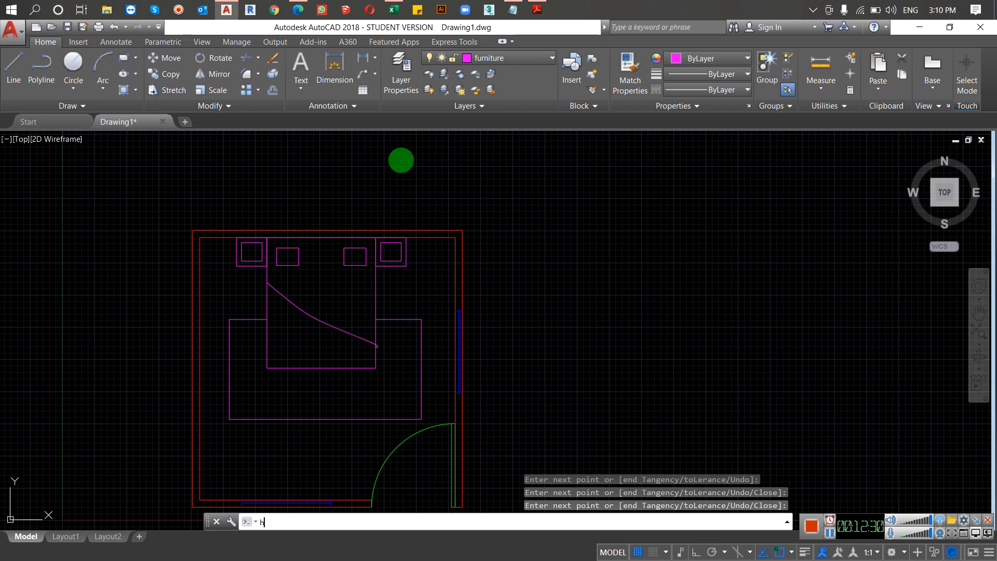
key(Return)
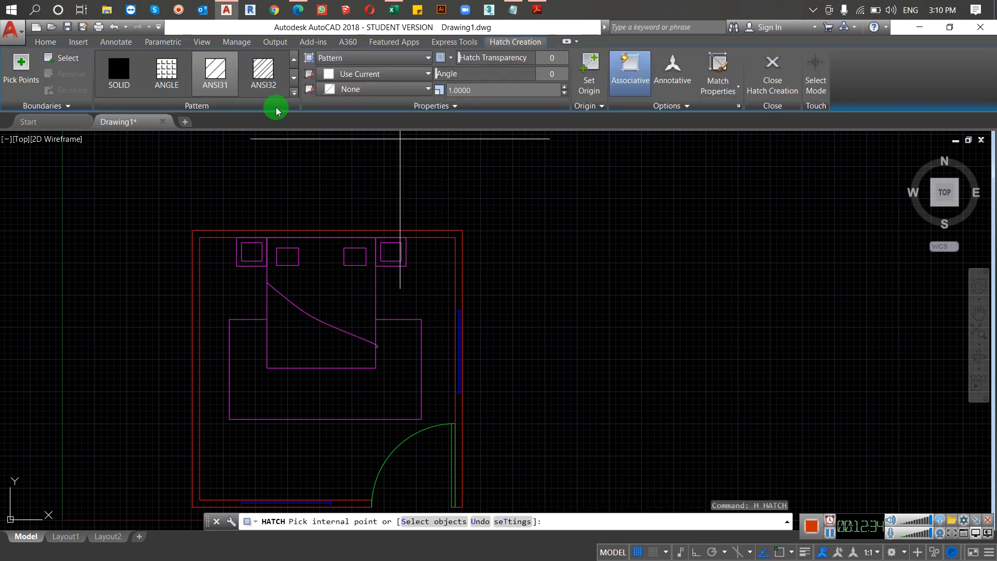
click(262, 83)
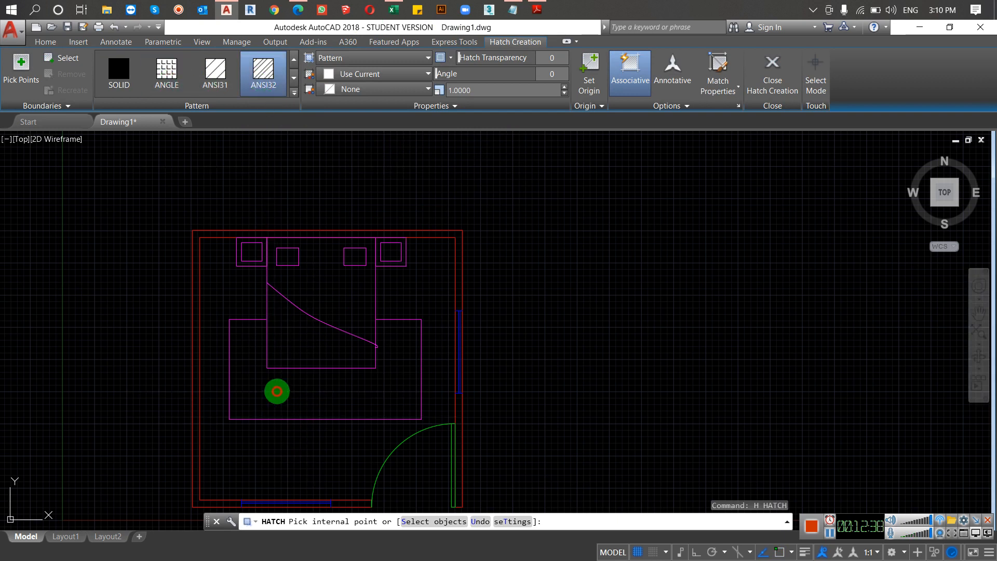
click(275, 400)
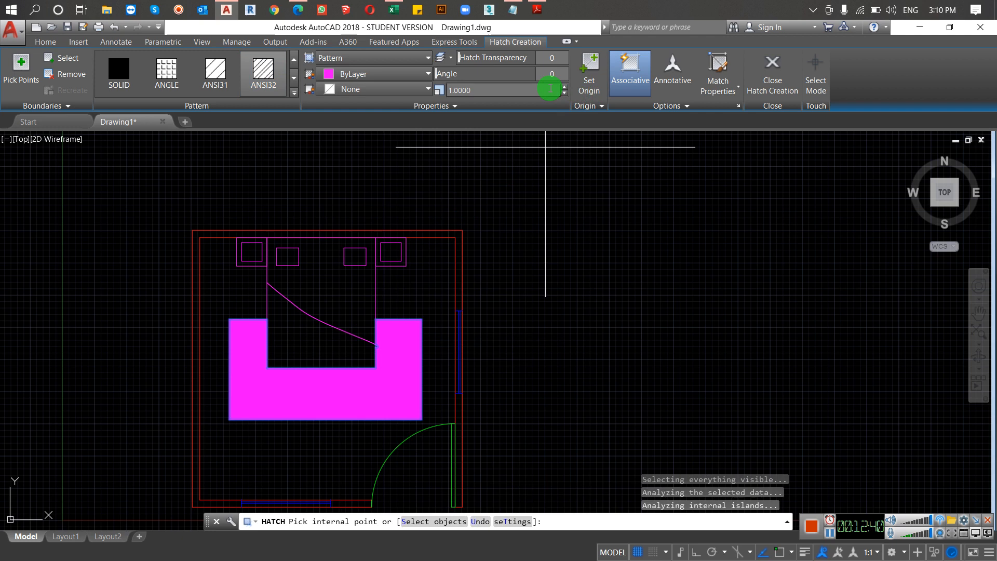
Step: Increase the rug hatch's pattern scale to about 9.4 and finish the hatch
click(563, 87)
click(563, 87)
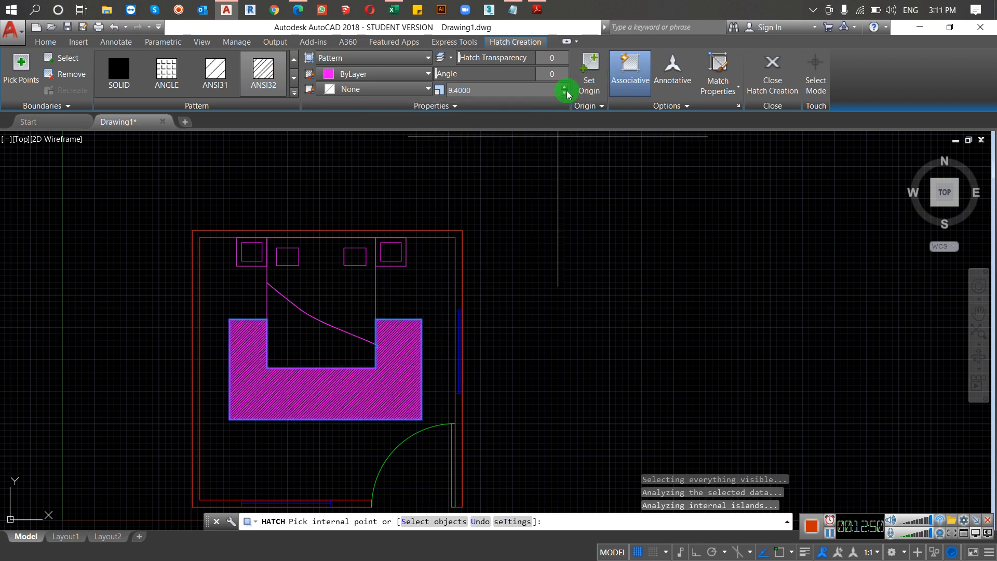
click(564, 88)
click(564, 87)
click(565, 88)
key(Escape)
Step: Open the Layer Properties Manager, narrow its filter area and the palette, and bring the whole room into view beside it
scroll(560, 250, down, 2)
mouse_move(588, 240)
middle_down()
mouse_move(628, 182)
mouse_move(605, 225)
middle_up()
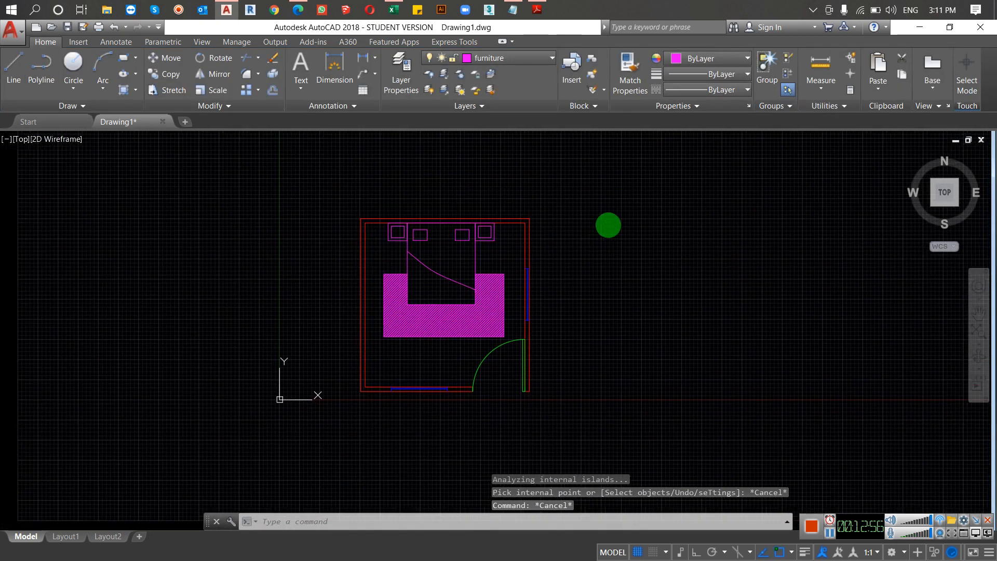
text(La)
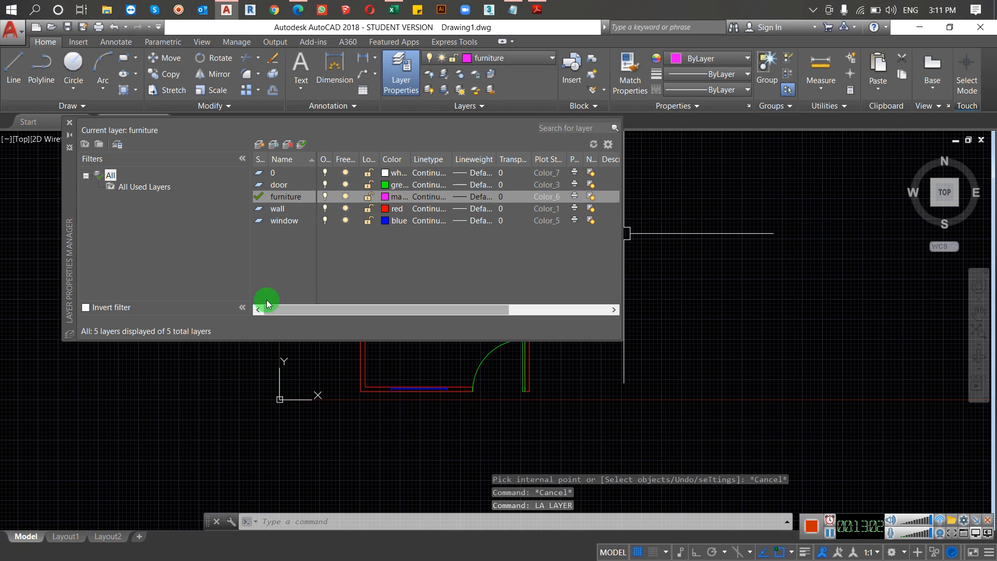
drag(250, 253, 169, 259)
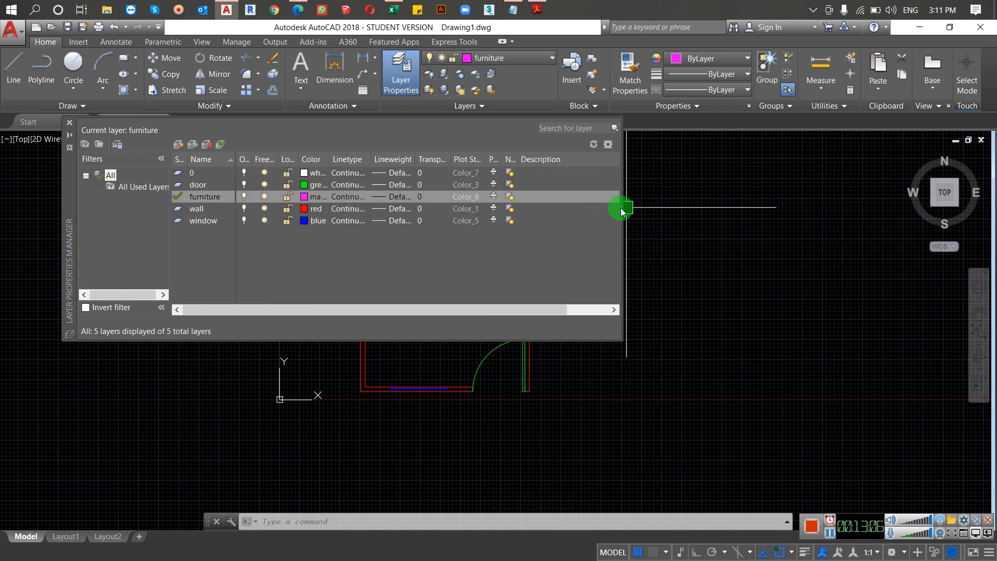
drag(621, 208, 548, 216)
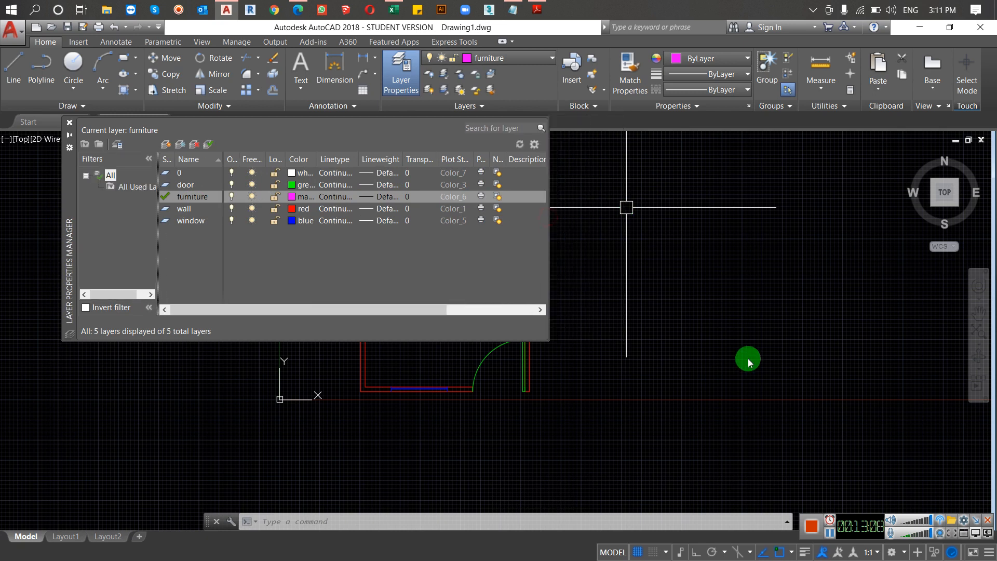
scroll(747, 358, down, 4)
scroll(676, 340, up, 5)
scroll(680, 333, down, 1)
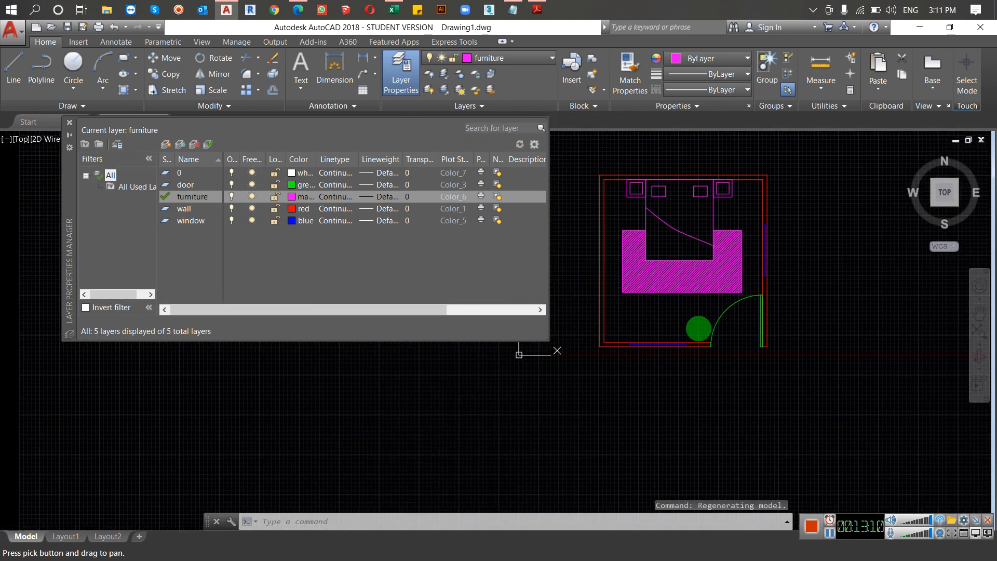
Step: Turn the door layer off and back on
click(232, 183)
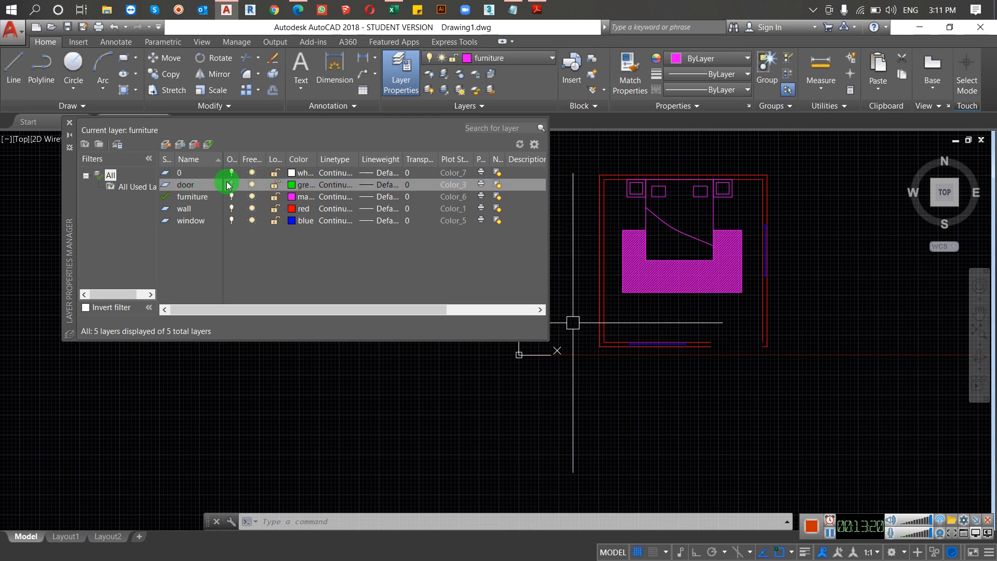
click(231, 184)
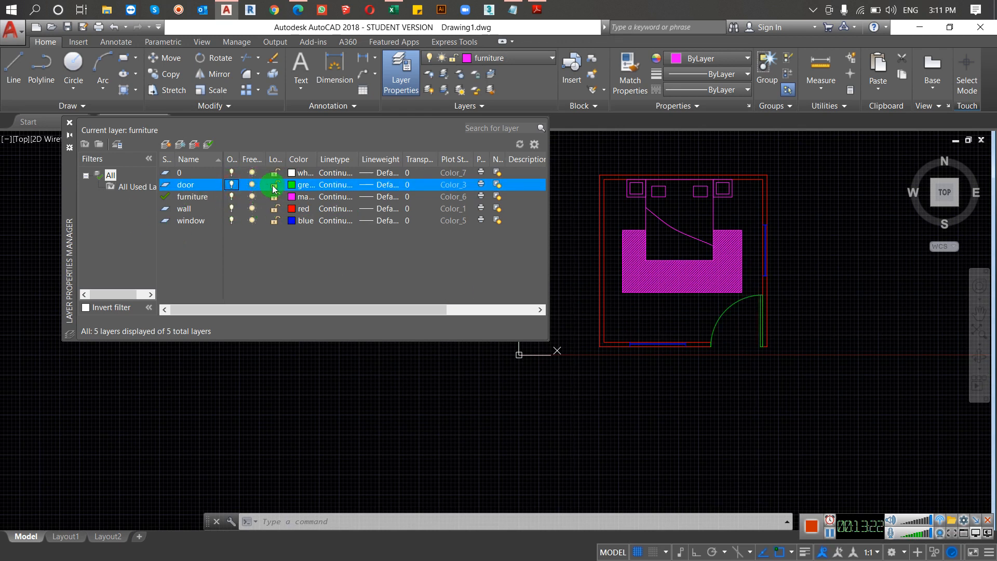
Step: Lock the door, window and wall layers in the Layer Properties Manager
click(273, 186)
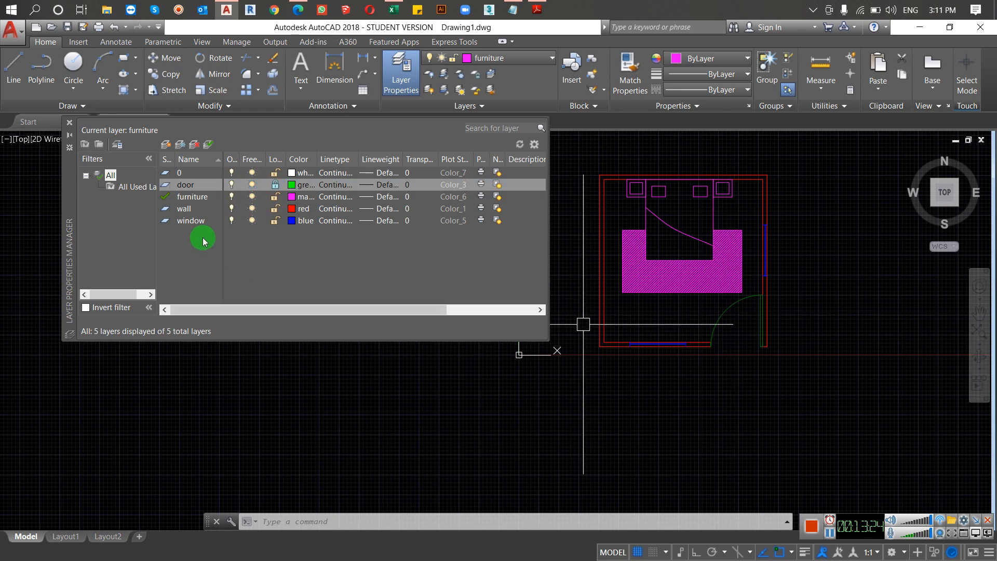
click(275, 221)
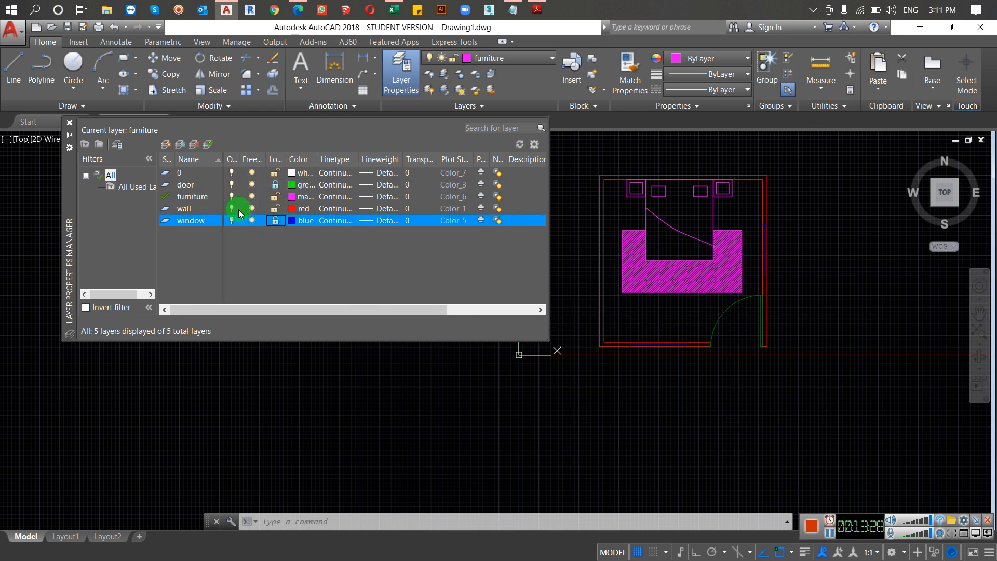
click(275, 209)
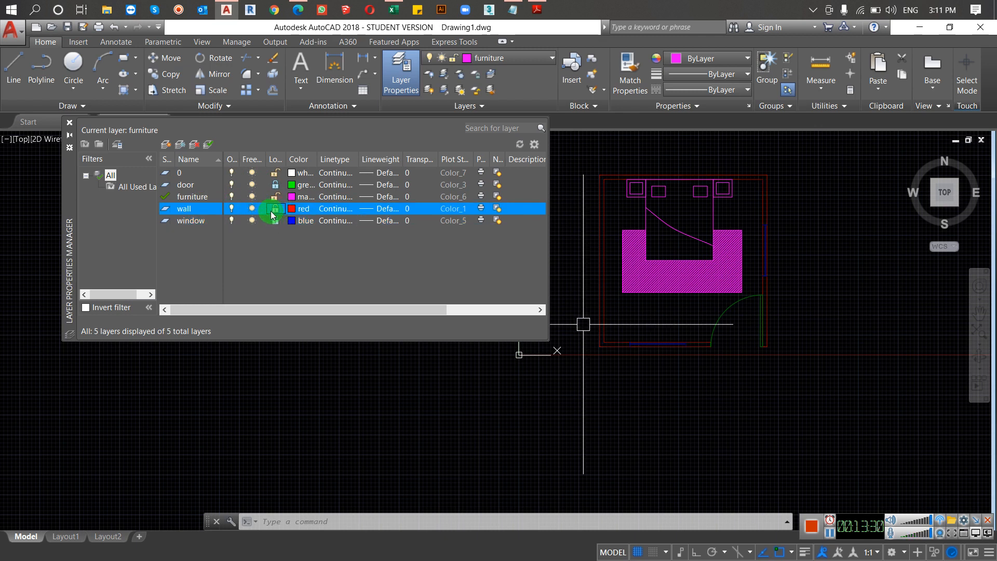
scroll(586, 197, up, 4)
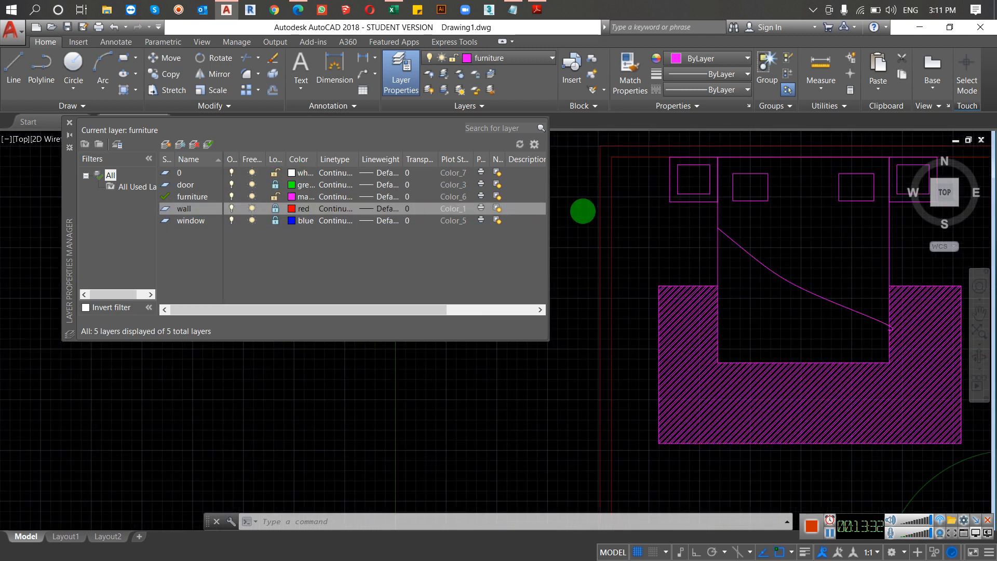
scroll(563, 207, down, 4)
scroll(564, 211, up, 2)
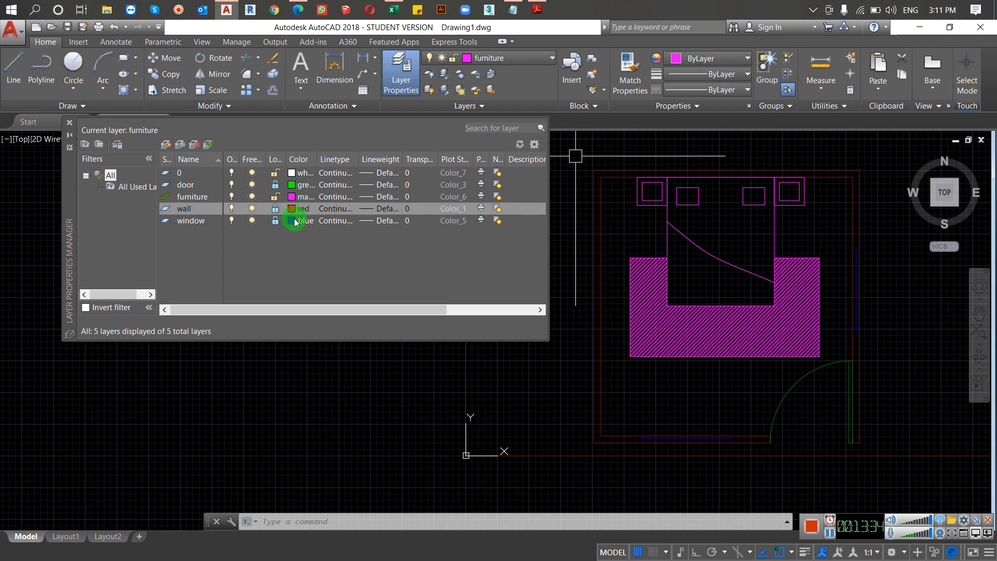
Step: Unlock the window, wall and door layers again
click(275, 220)
click(275, 208)
click(276, 185)
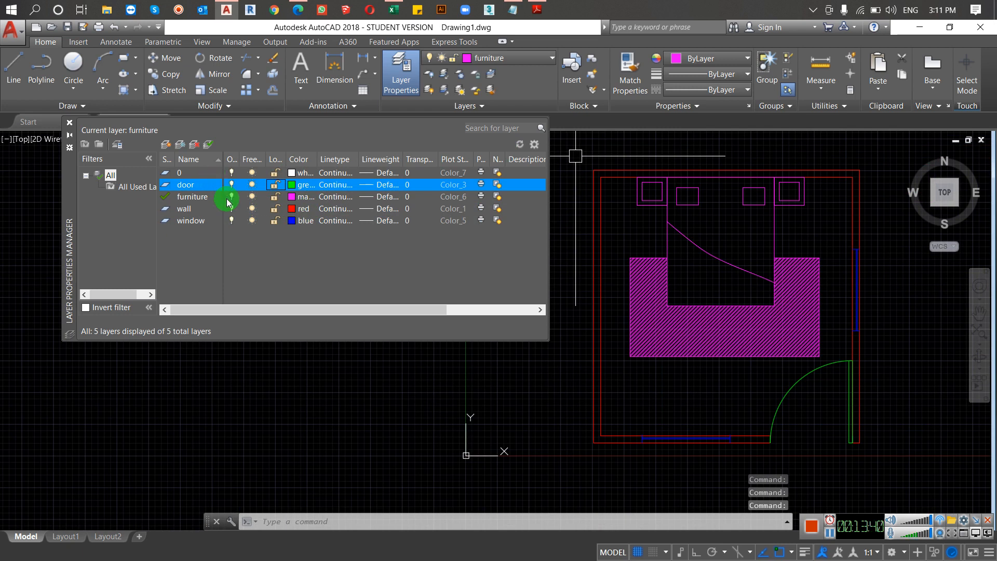
Step: Turn the door layer off and back on, and do the same with the wall layer
click(232, 184)
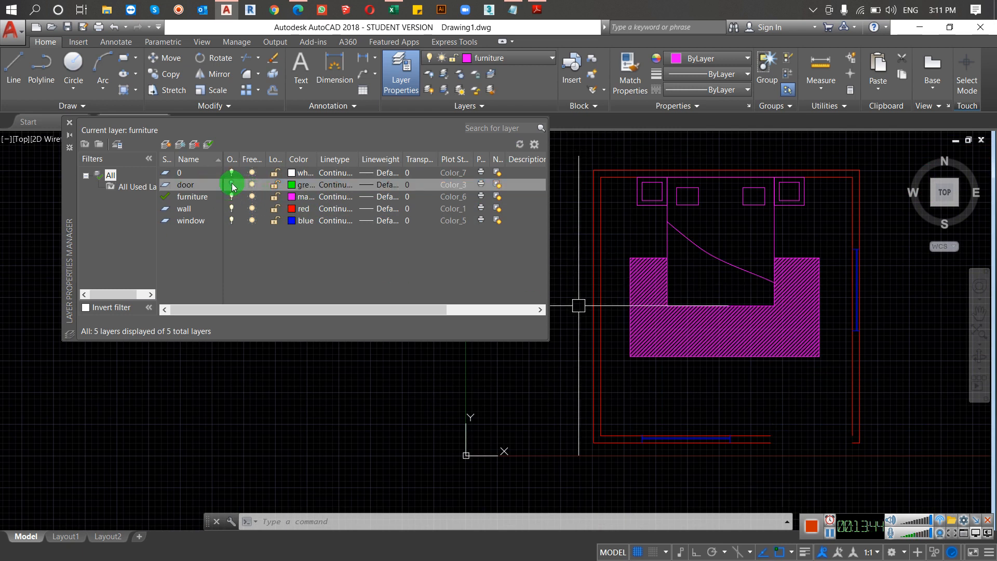
click(231, 185)
click(231, 209)
scroll(674, 272, down, 4)
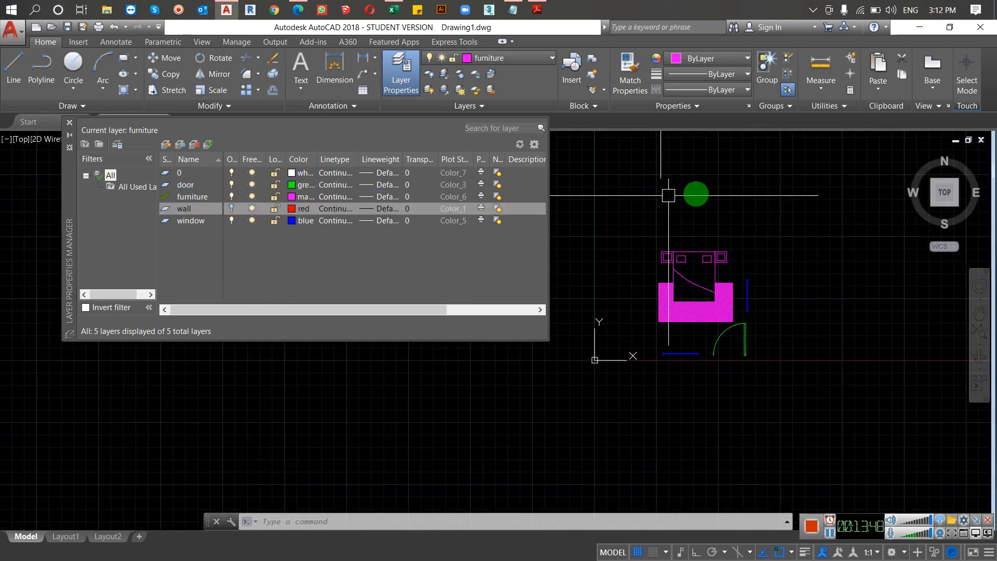
click(231, 209)
Step: Lock the wall layer, inspect the room's walls up close, and unlock the layer
click(276, 209)
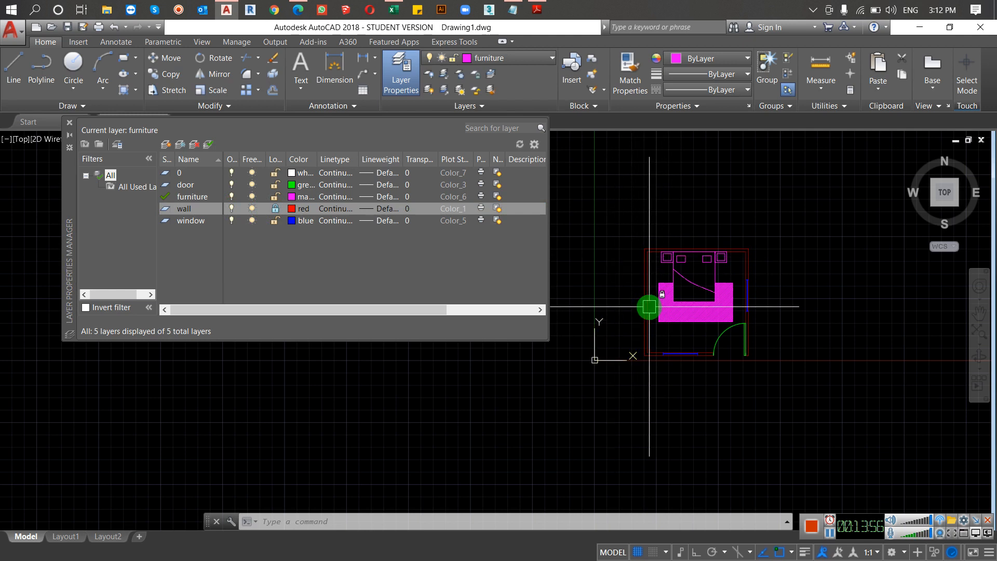
scroll(644, 306, up, 4)
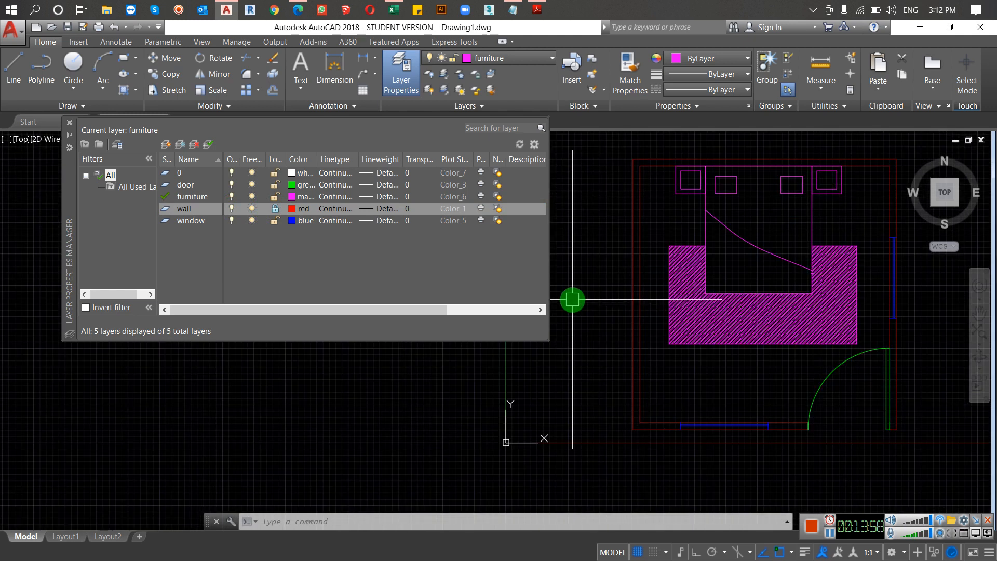
click(275, 208)
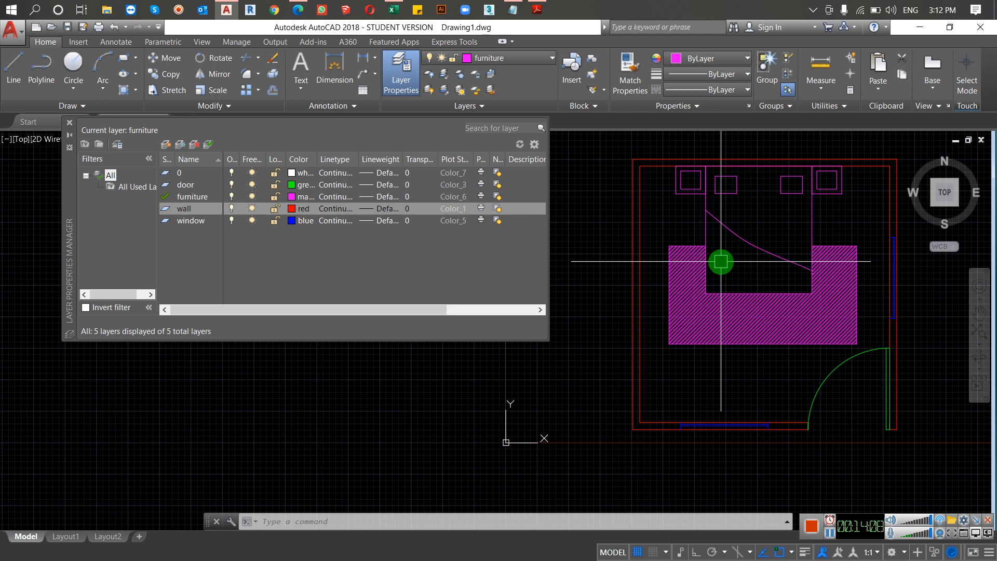
Step: Lock the wall layer with the west inner wall line selected, clear the selection, and close the Layer Properties Manager
click(640, 200)
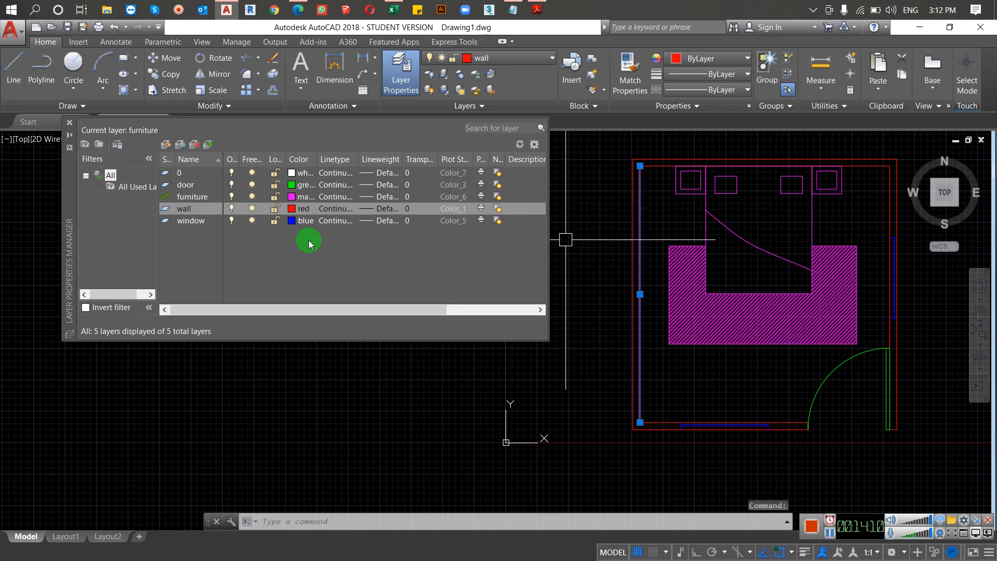
click(275, 208)
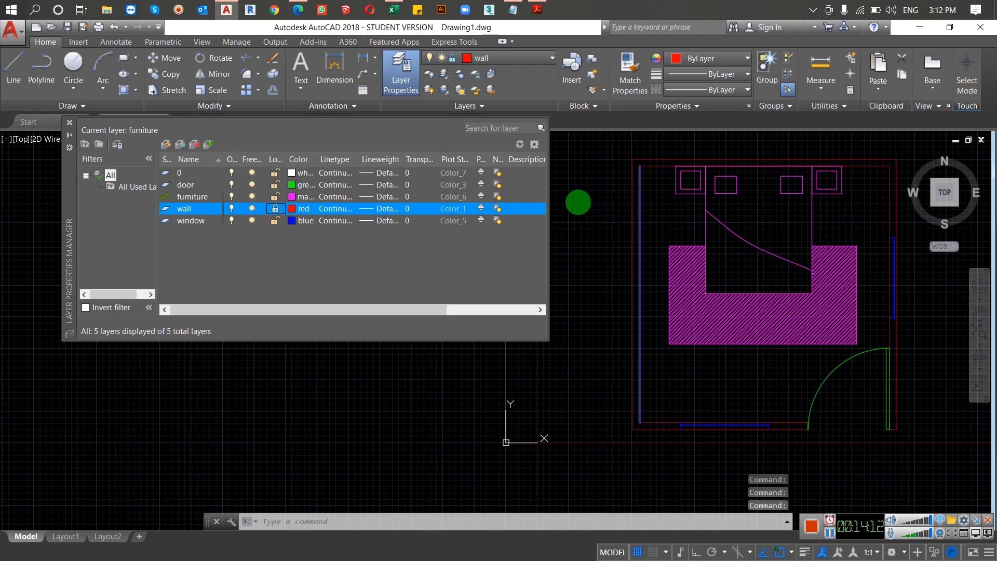
key(Escape)
key(Escape)
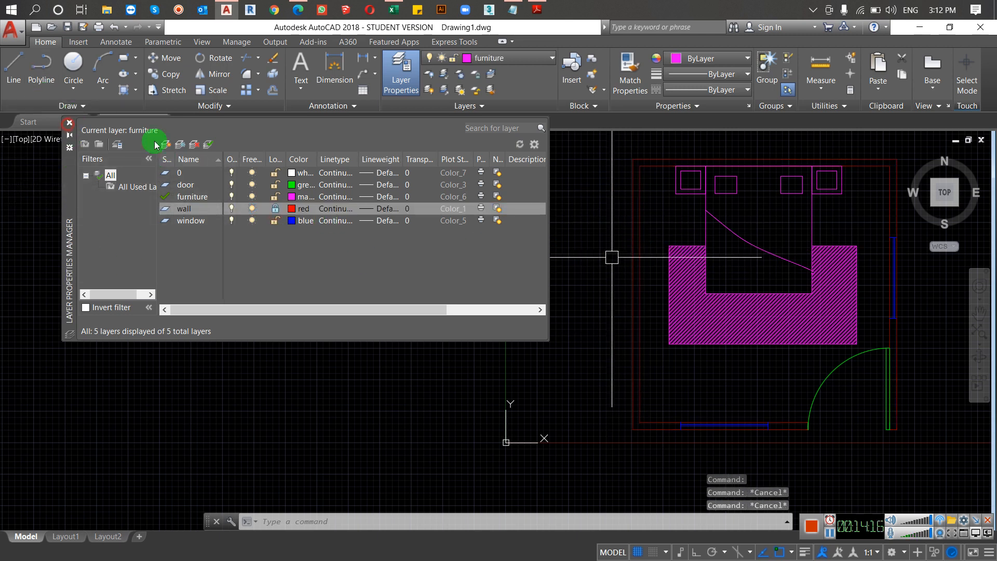
click(69, 123)
Step: Test selecting the locked west wall lines with a crossing selection, and clear the selection
click(664, 209)
click(581, 272)
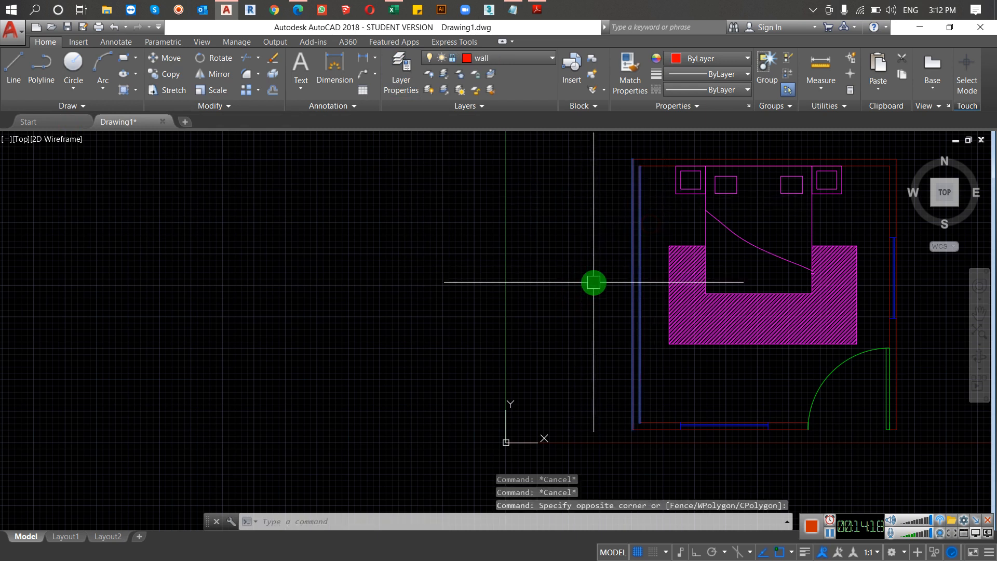
key(Escape)
middle_drag(660, 267, 427, 321)
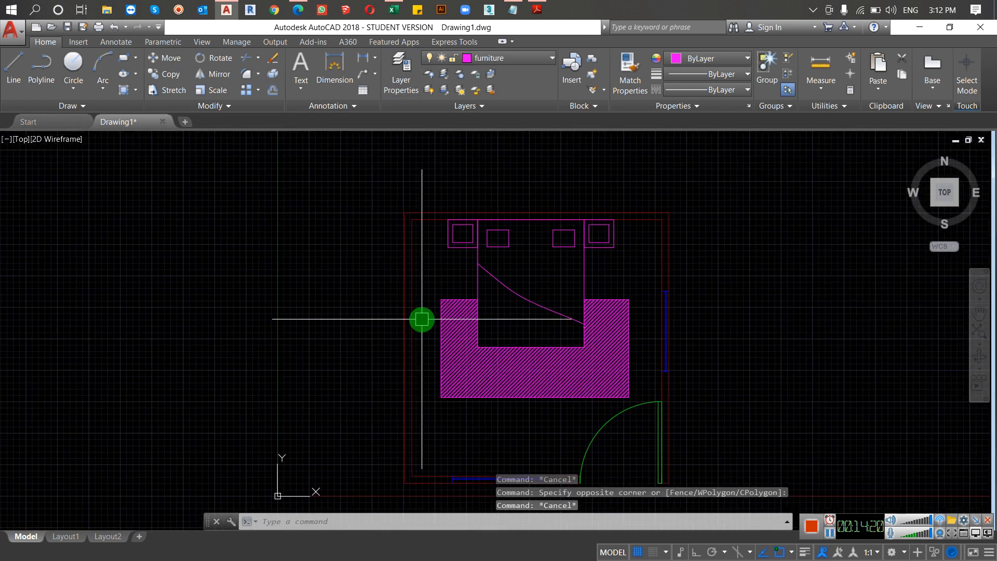
scroll(512, 384, down, 2)
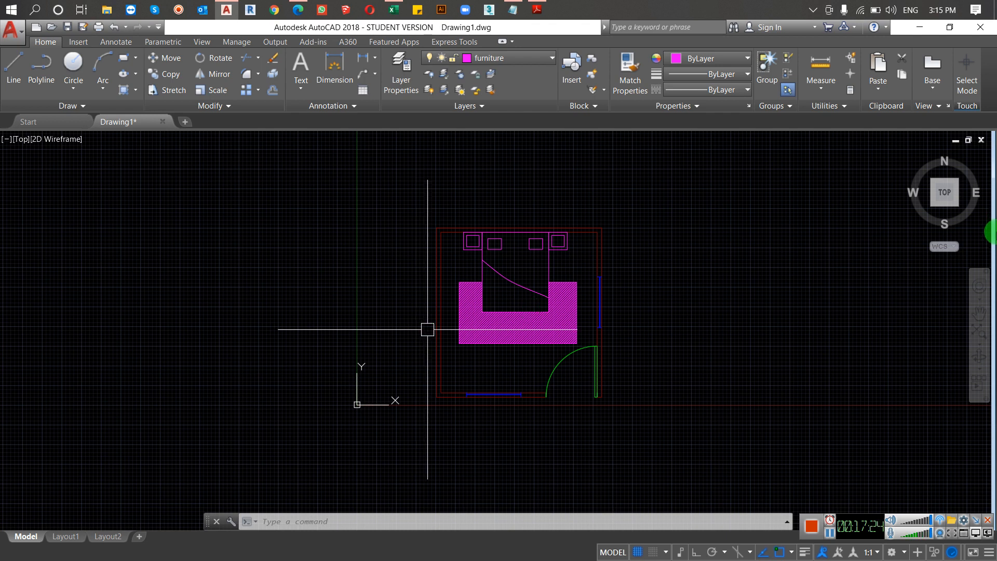
Step: Switch to the course content PDF in Adobe Reader, review the Working with Layers topics, highlight Line Type, and return to the AutoCAD drawing
click(537, 10)
scroll(374, 251, down, 3)
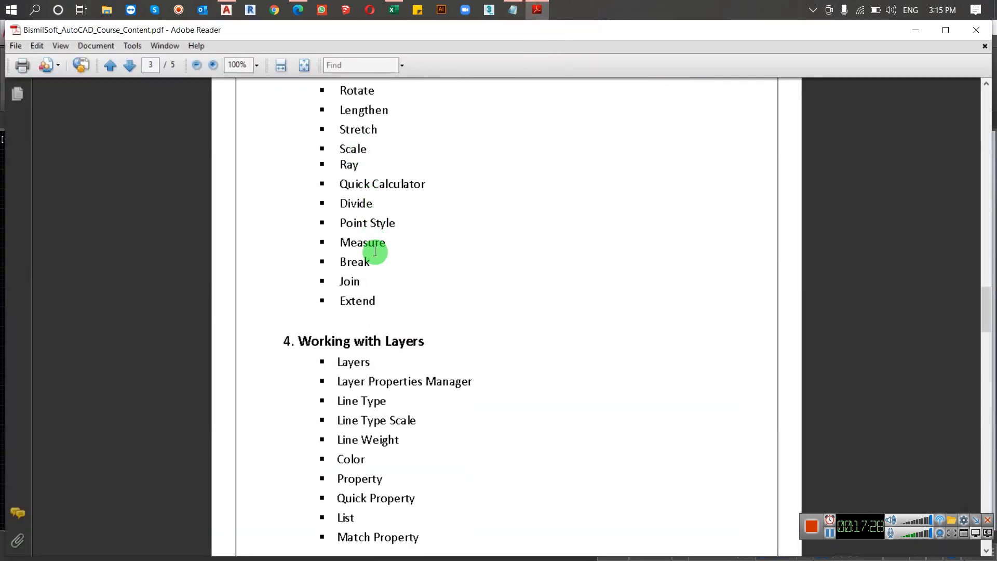
scroll(374, 251, down, 3)
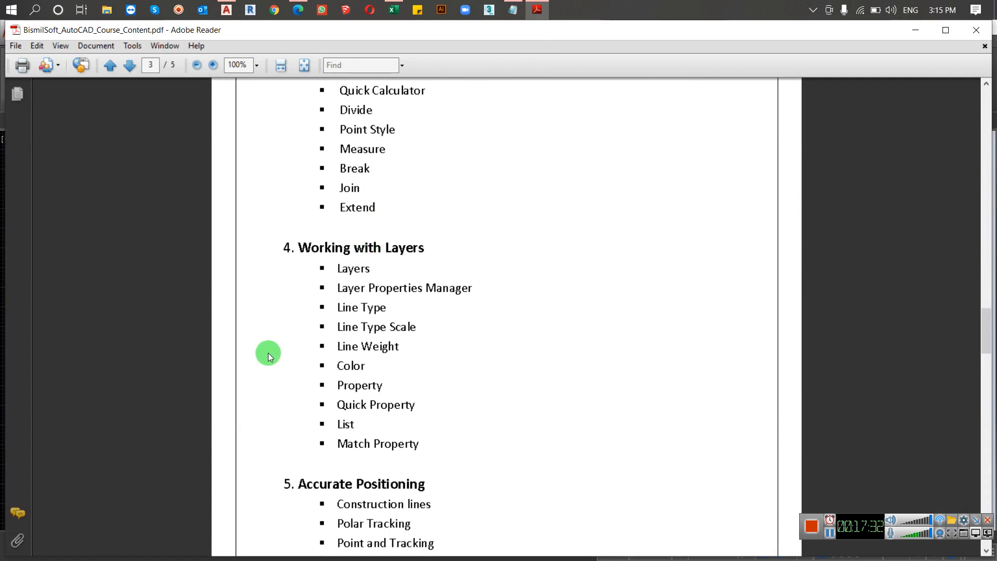
drag(333, 306, 385, 307)
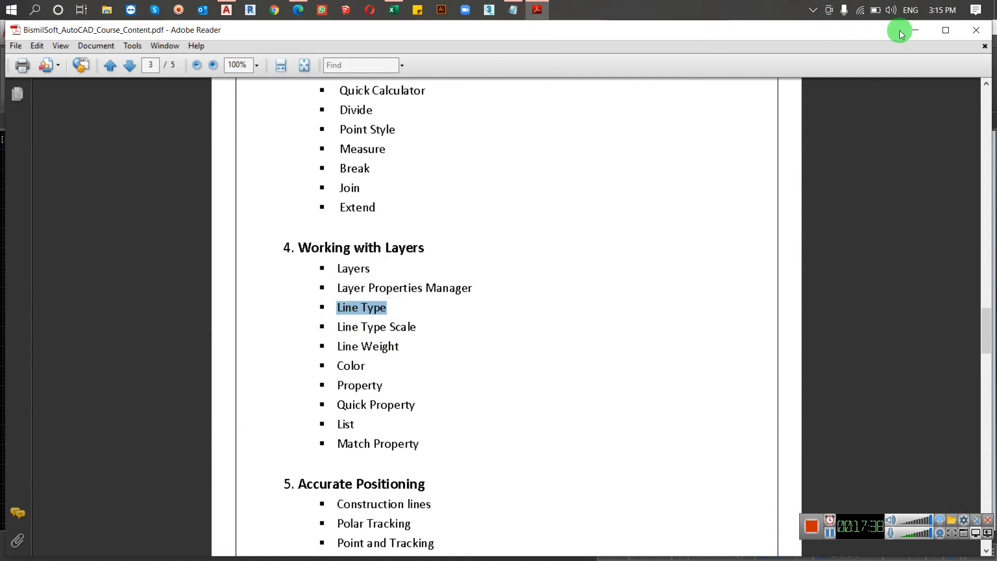
click(915, 30)
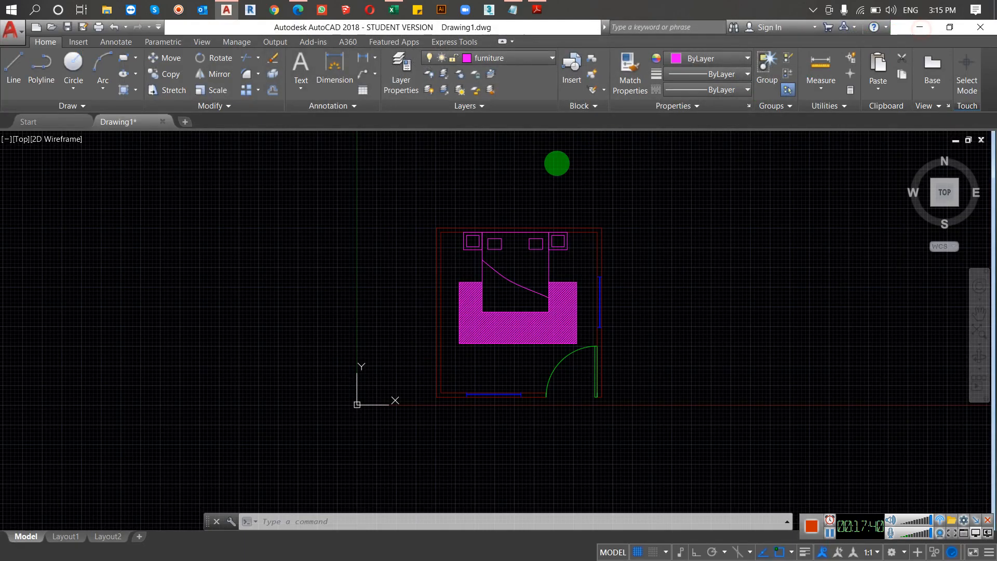
scroll(572, 347, up, 4)
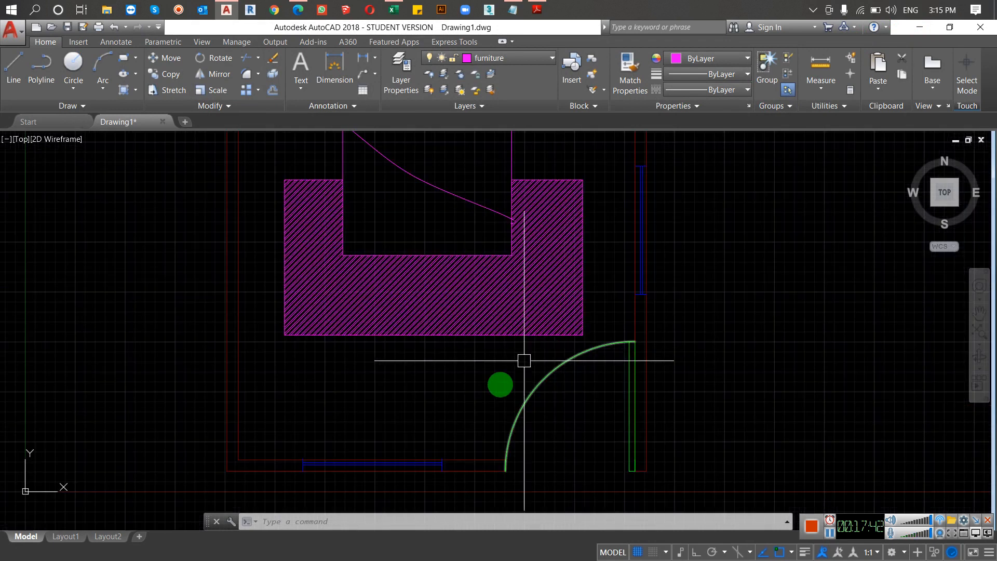
scroll(524, 360, down, 2)
click(516, 315)
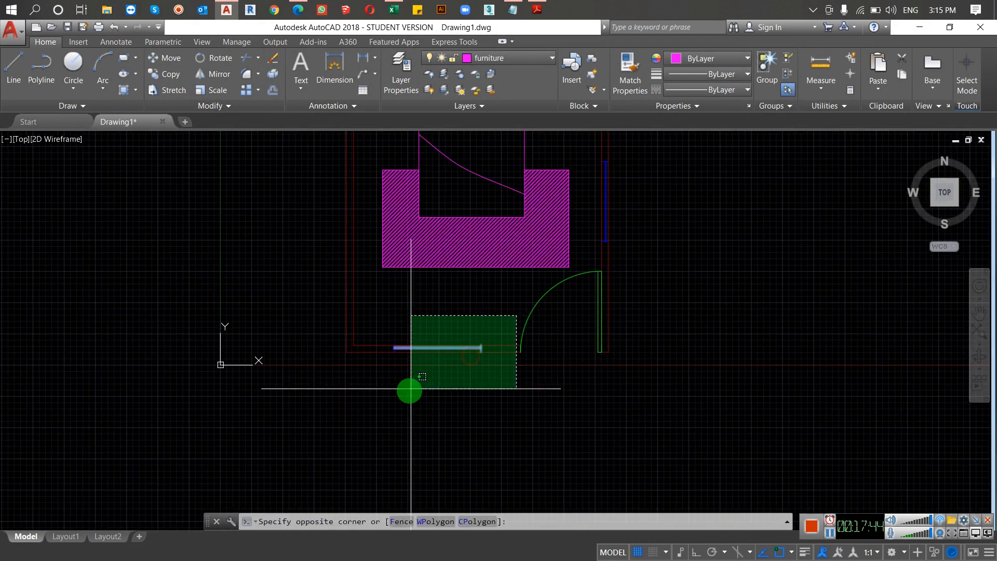
click(374, 391)
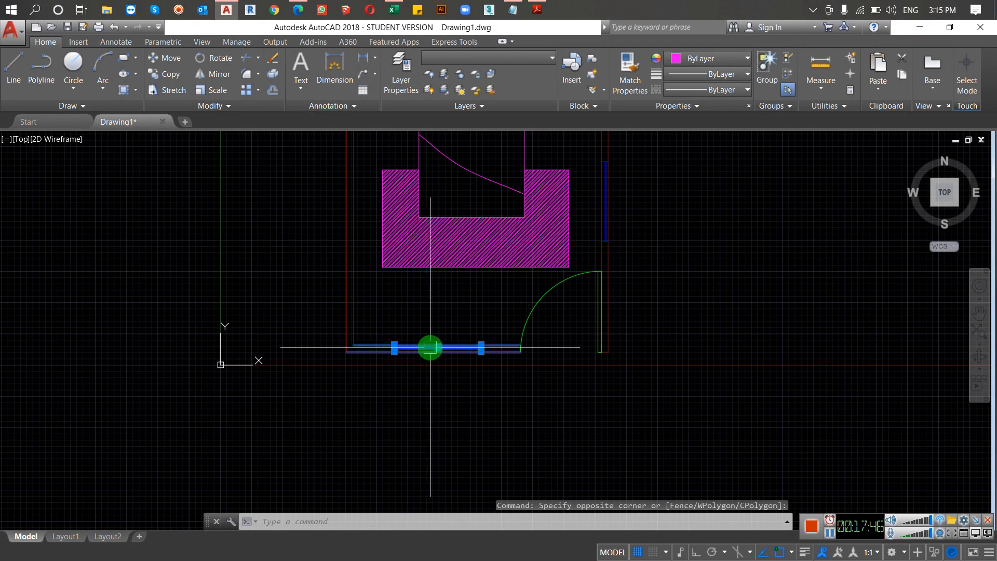
key(Escape)
Step: Align the south window onto the west wall's inner line using two source and destination point pairs, scaling it to the alignment points
click(382, 329)
click(494, 389)
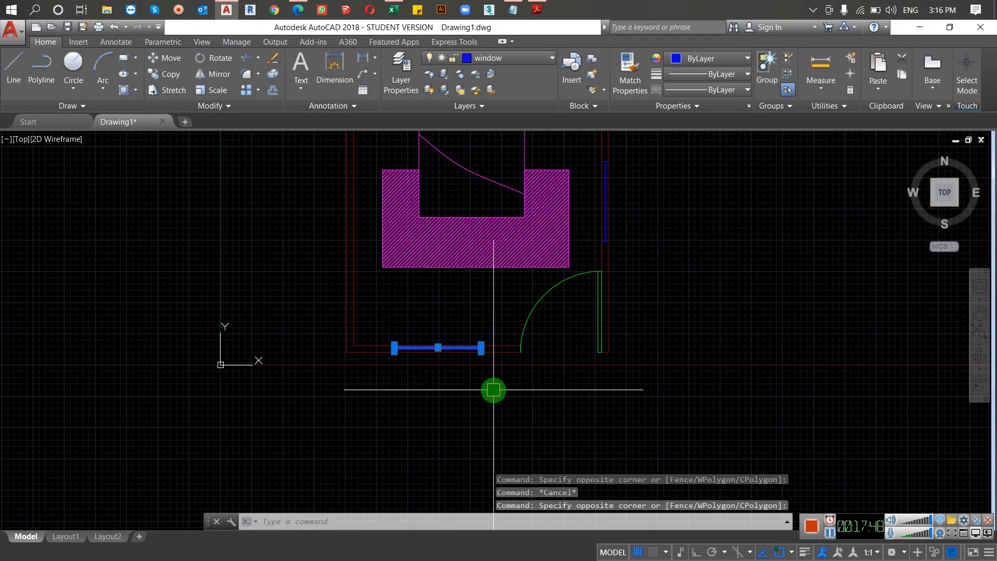
text(AL)
key(Return)
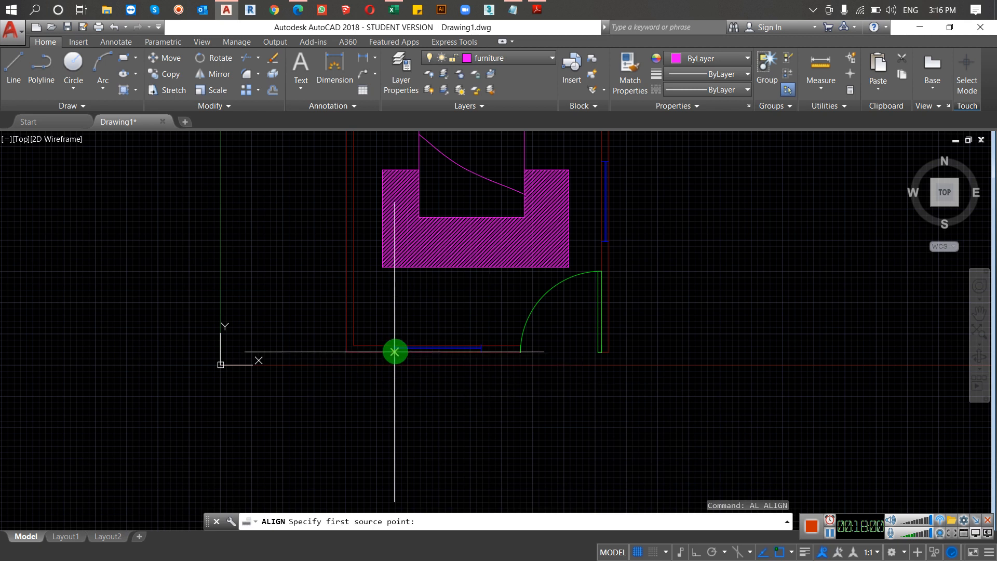
click(393, 344)
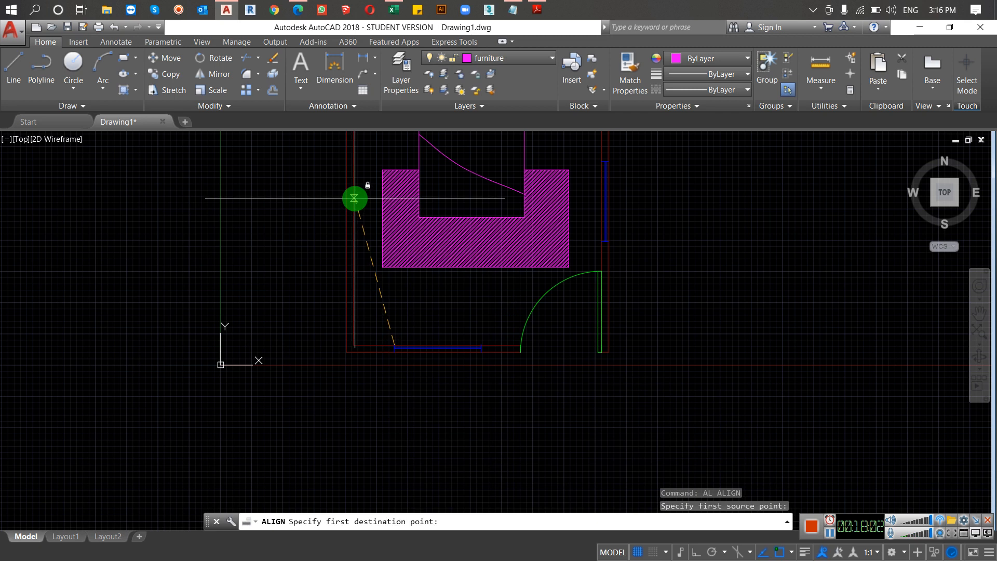
click(353, 198)
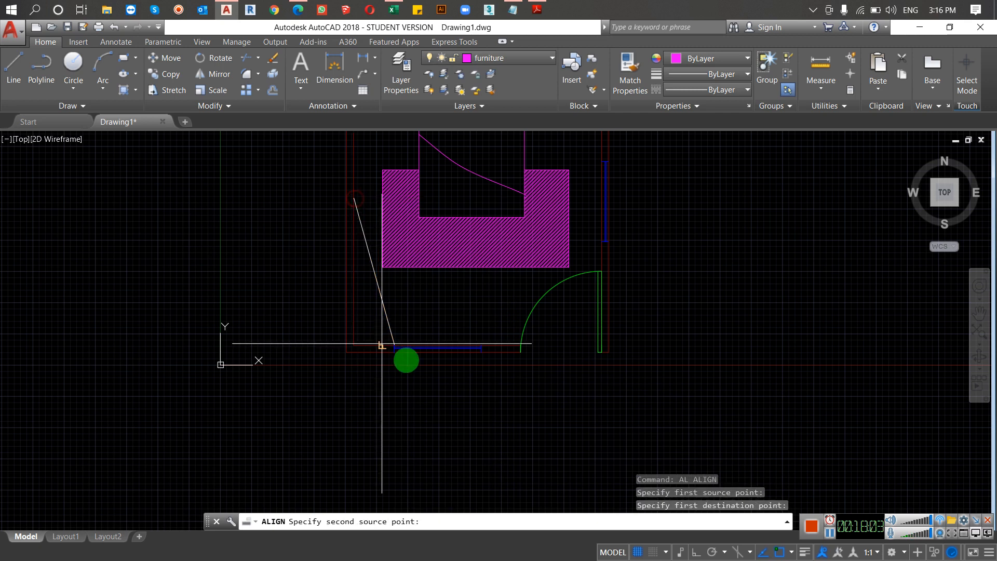
click(480, 346)
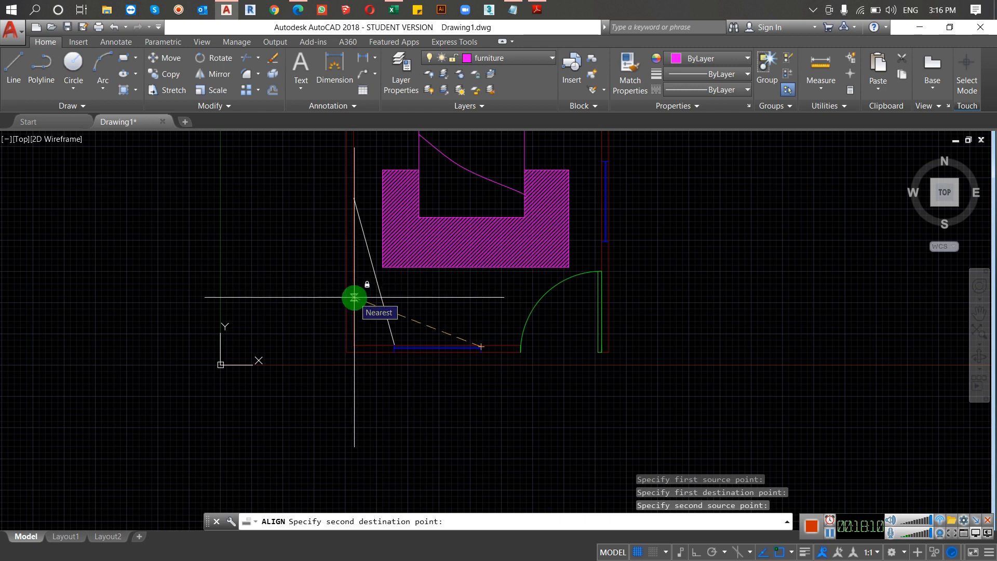
click(354, 297)
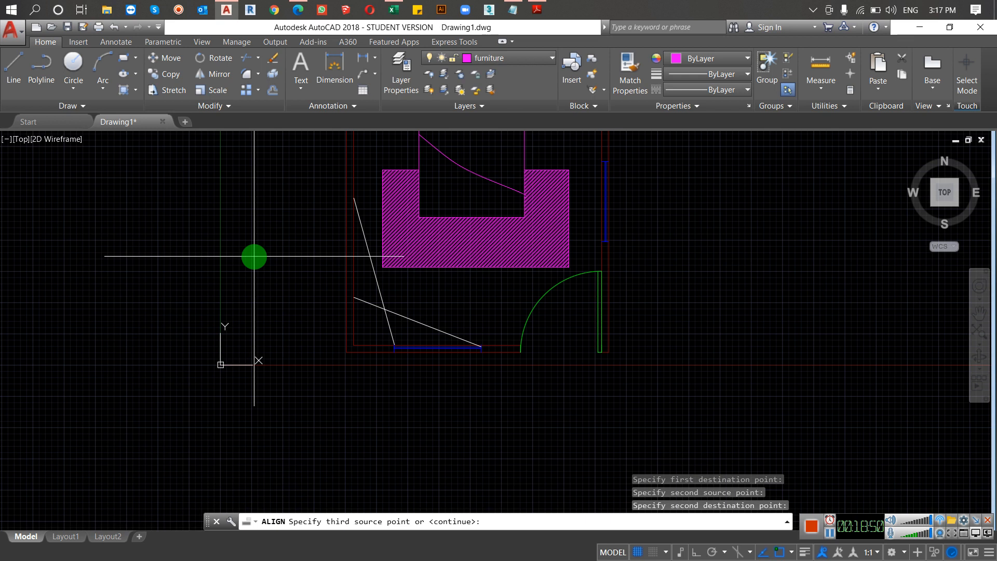
key(Return)
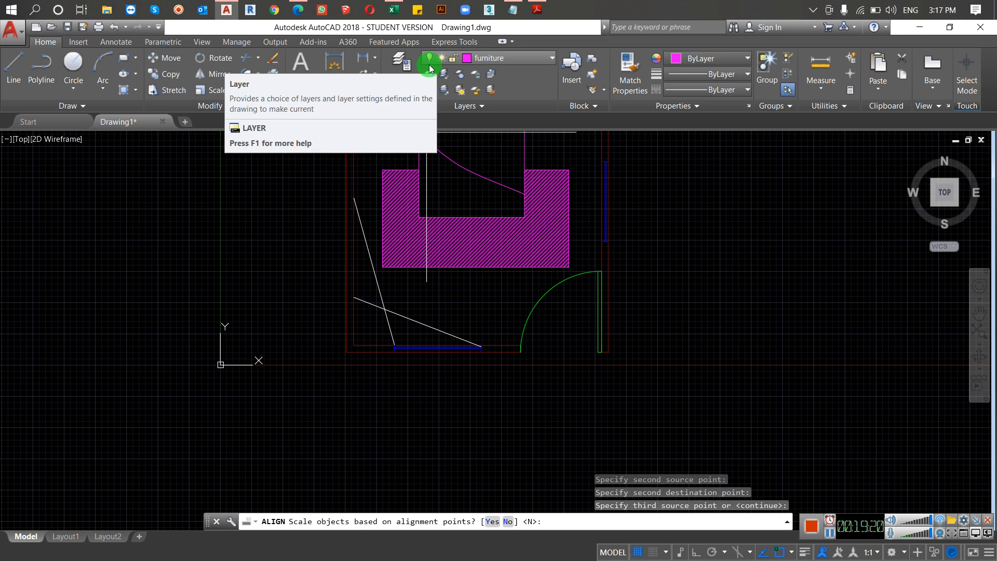
text(y)
key(Return)
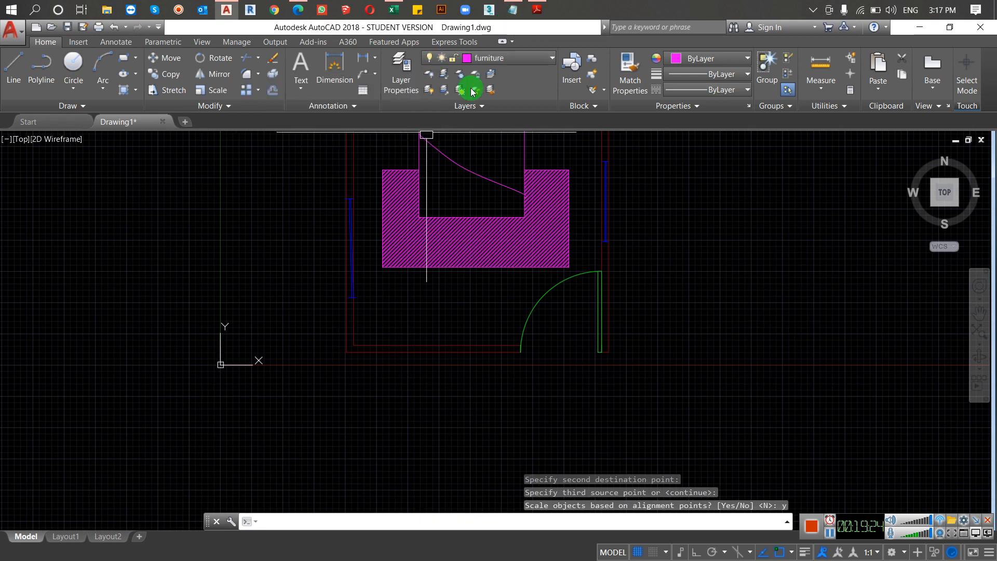
scroll(334, 213, down, 5)
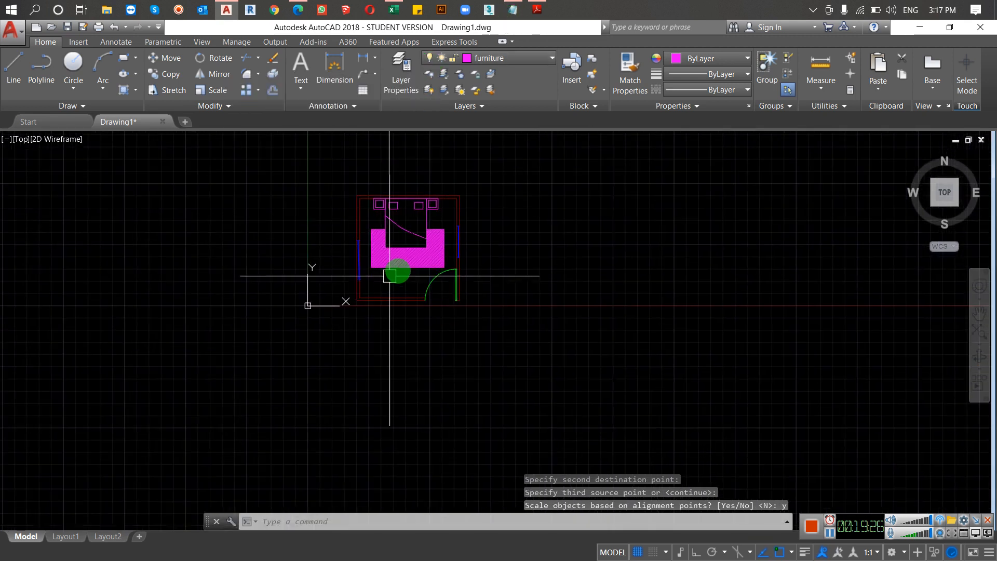
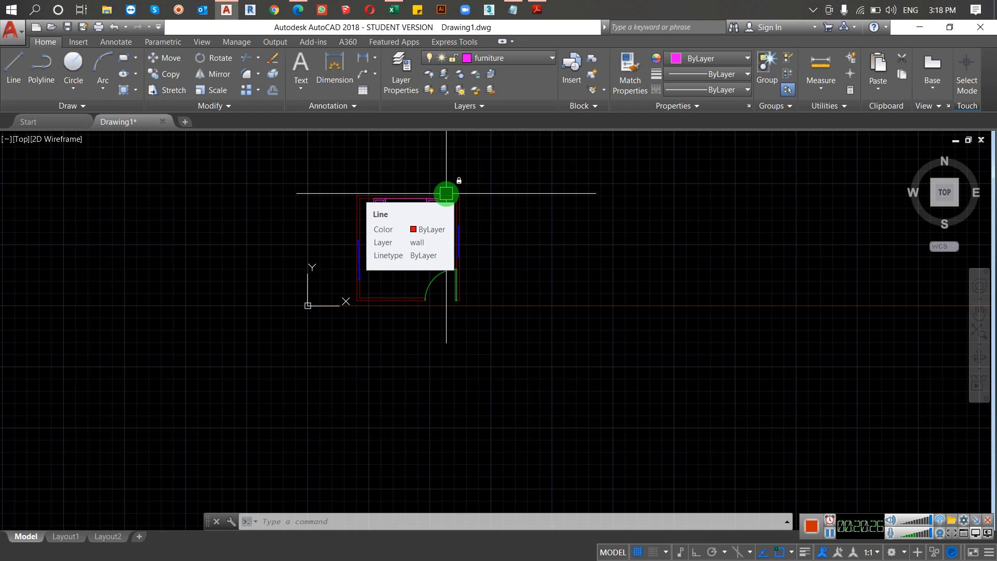
Step: Load the CENTER linetype from acad.lin through the Linetype Manager, select it in the loaded list, and close the manager
key(Escape)
key(Escape)
text(Lt)
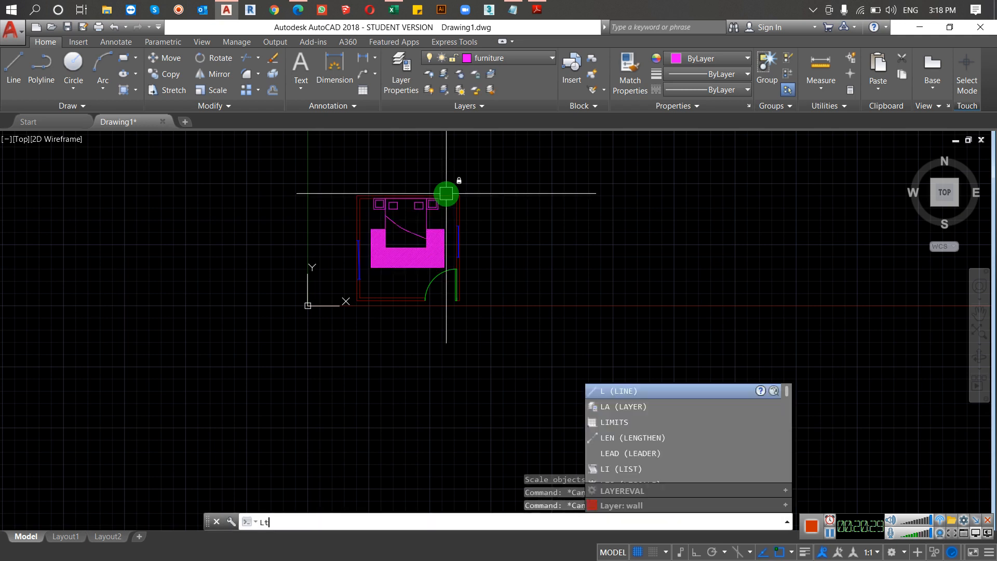
key(Return)
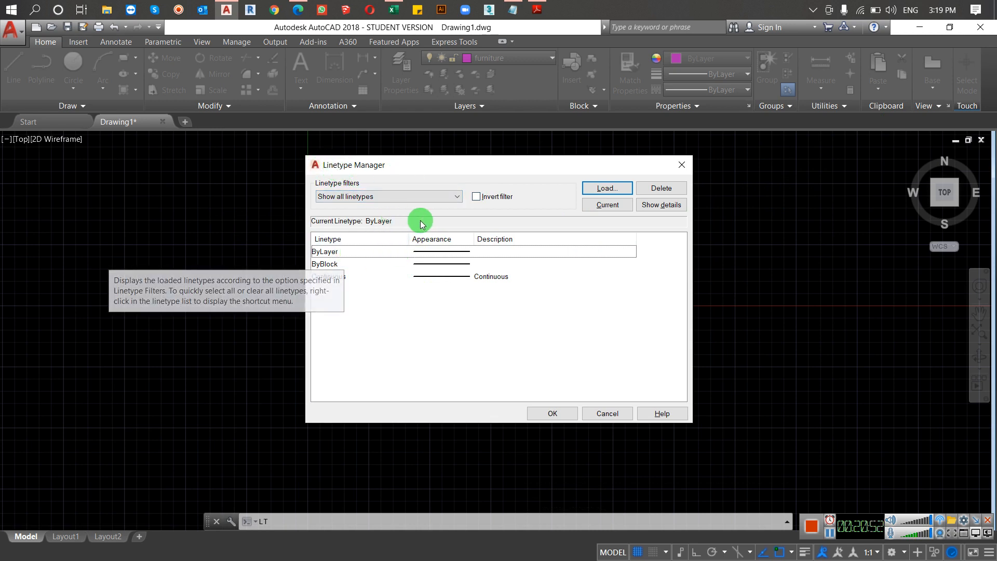
click(606, 188)
scroll(466, 264, down, 13)
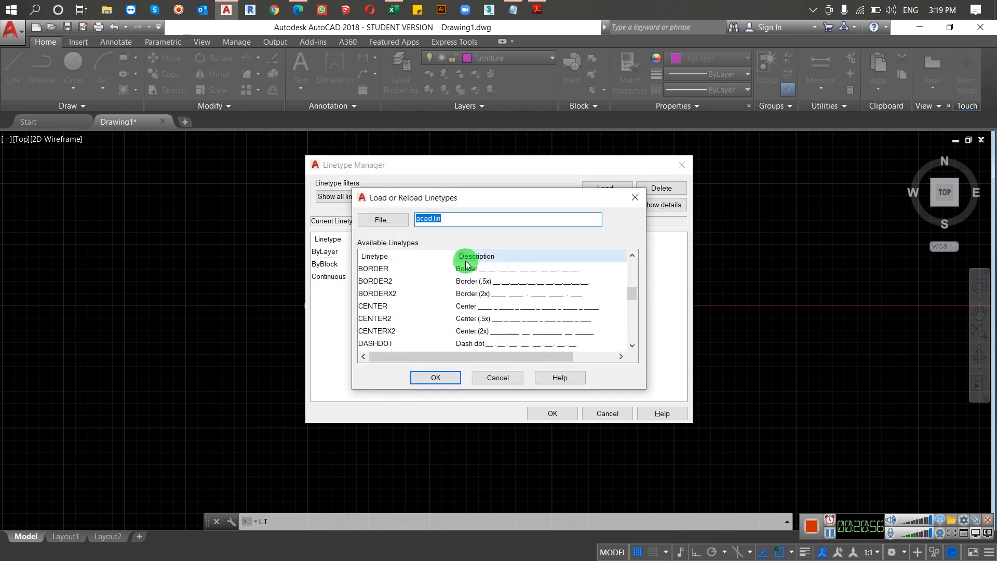
scroll(464, 273, up, 13)
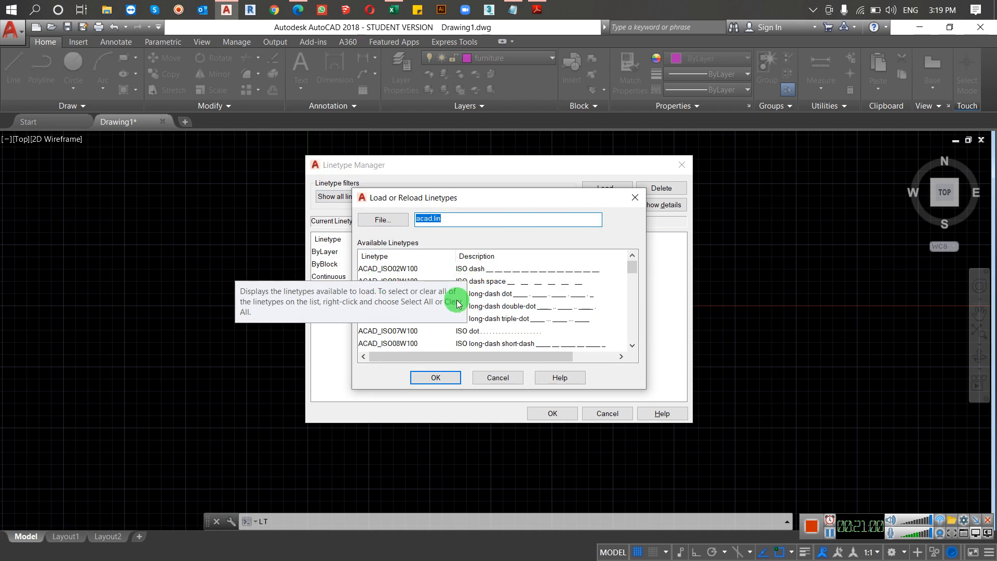
scroll(423, 301, down, 3)
scroll(423, 304, down, 2)
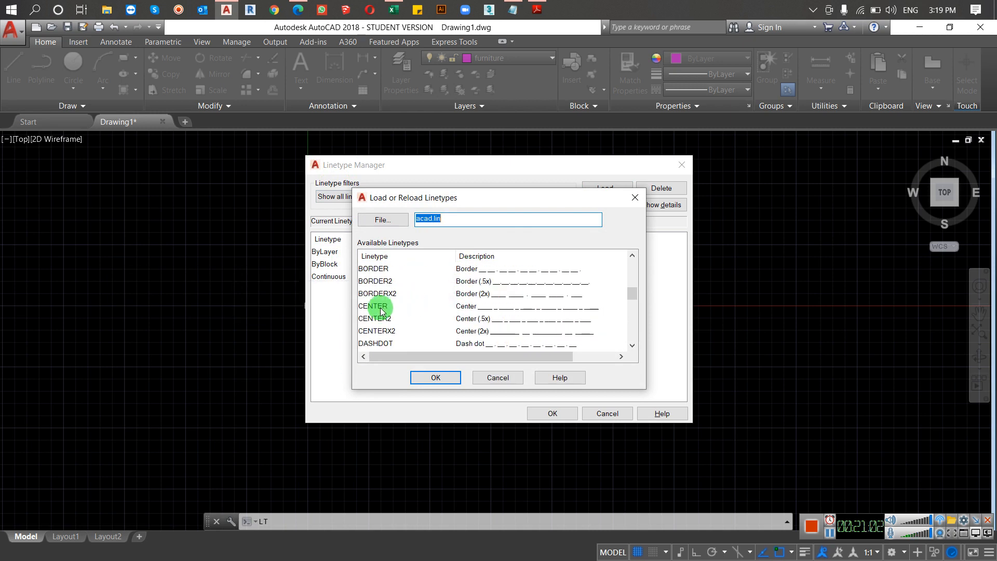
click(380, 306)
click(415, 376)
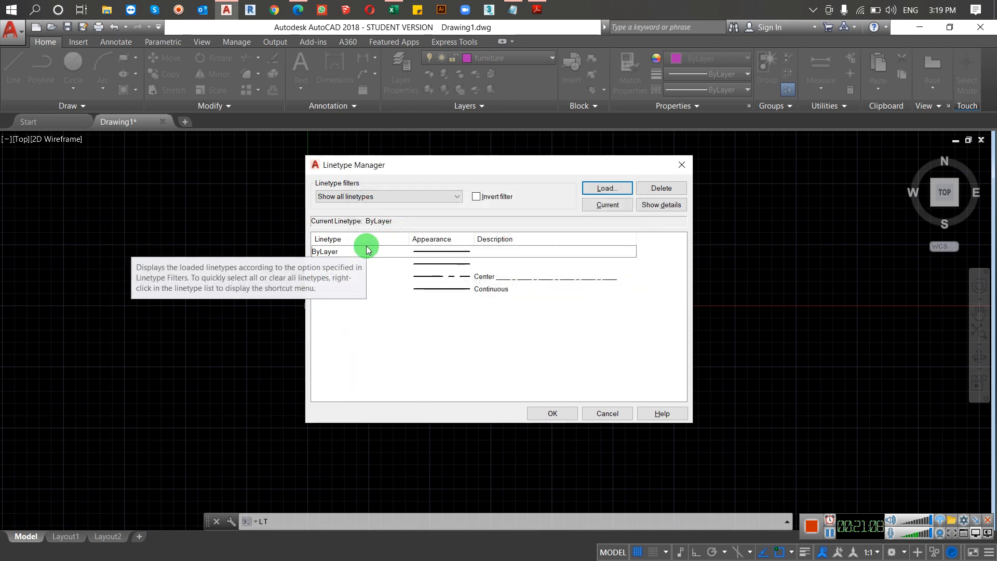
click(346, 276)
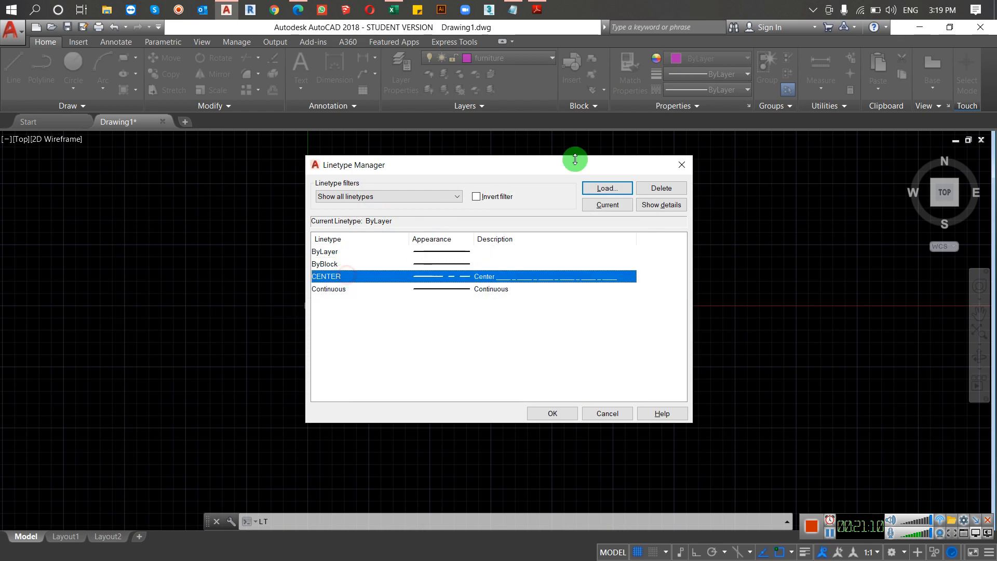
click(681, 165)
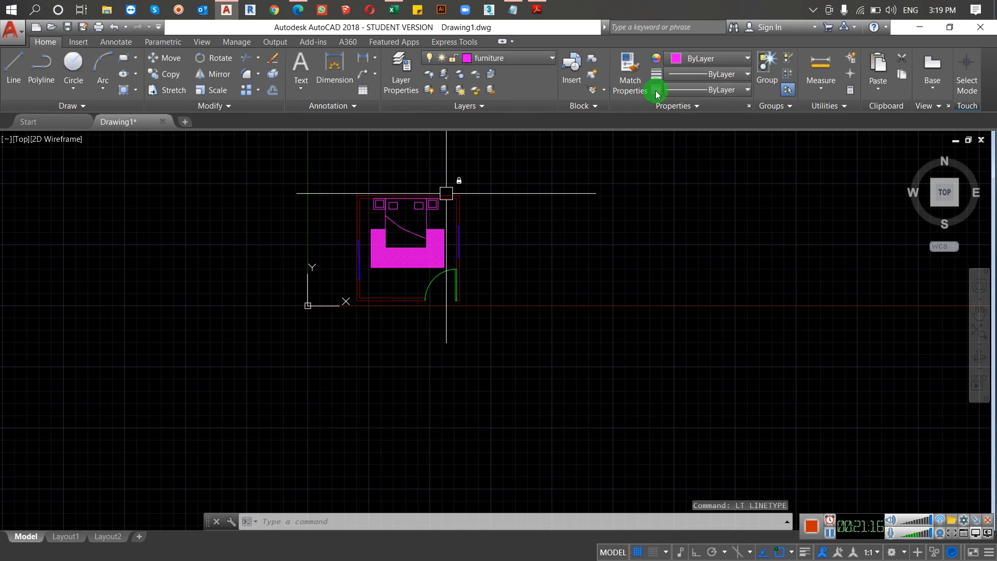
Step: Check the loaded linetypes available for new objects, and make CENTER the current linetype in the Linetype Manager
click(700, 90)
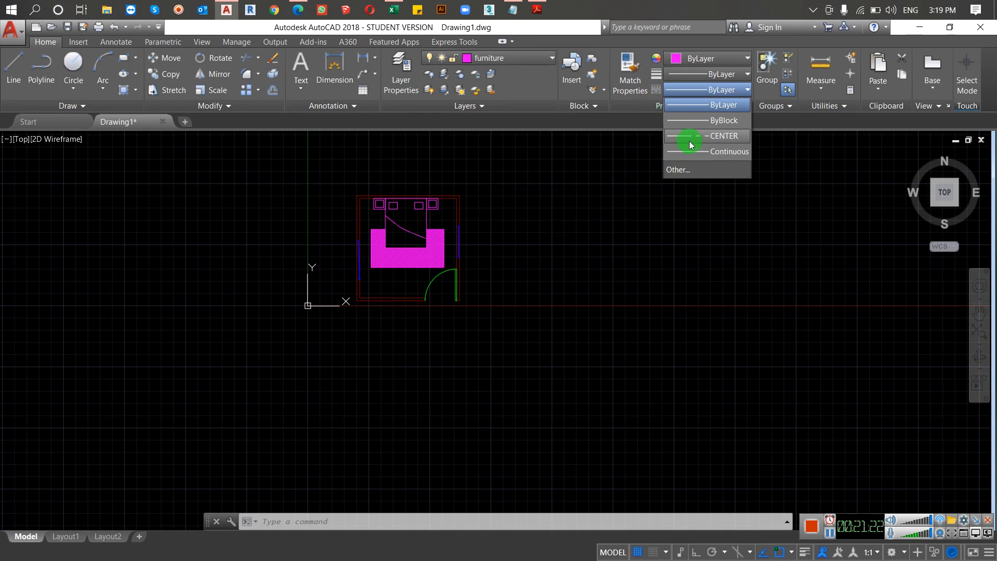
click(577, 258)
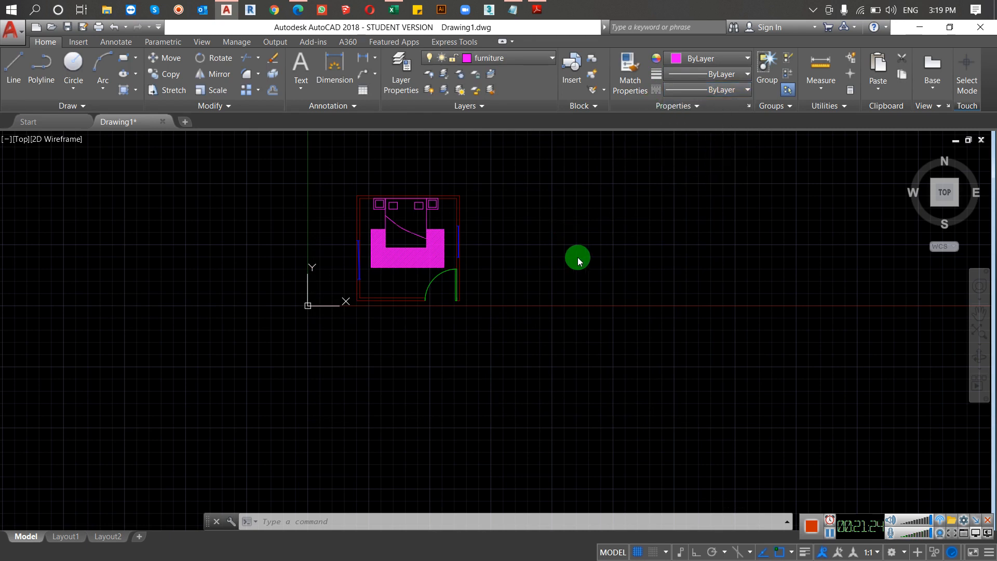
text(LT)
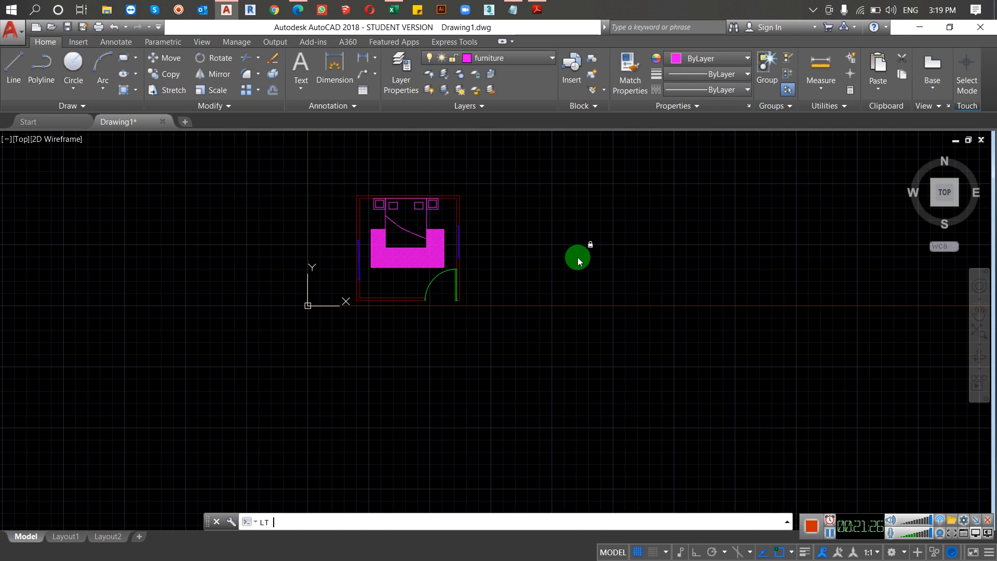
key(Return)
click(483, 275)
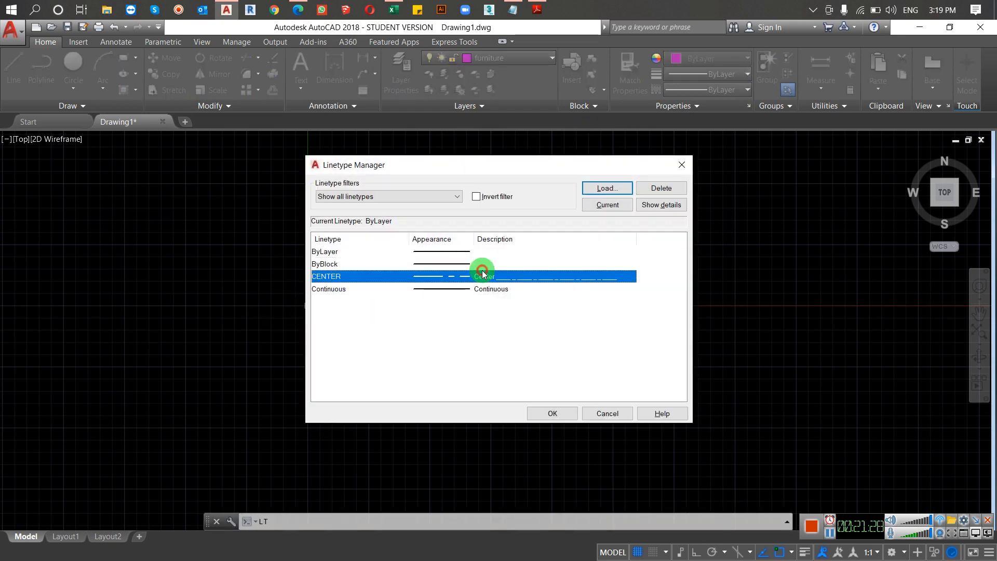
click(606, 205)
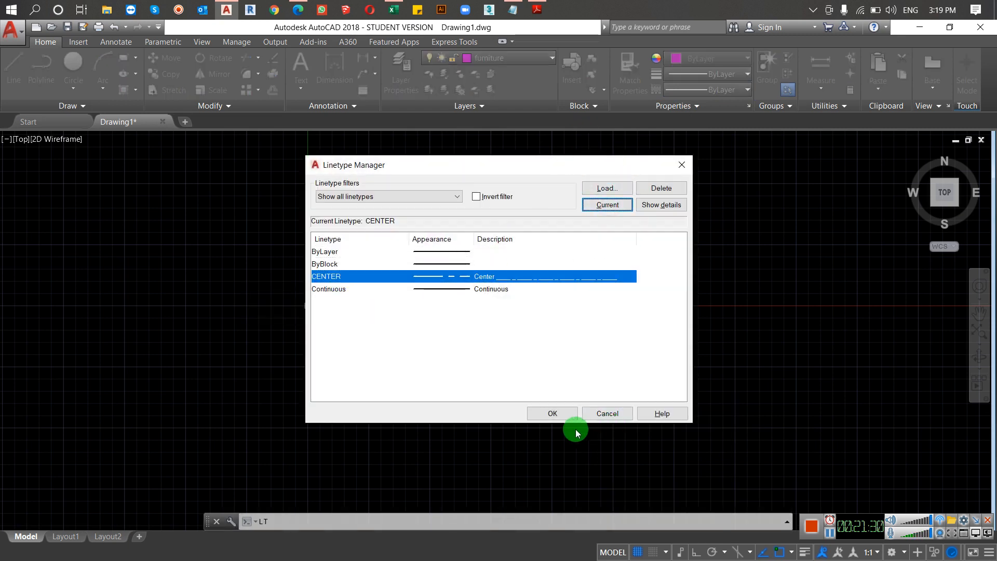
click(555, 413)
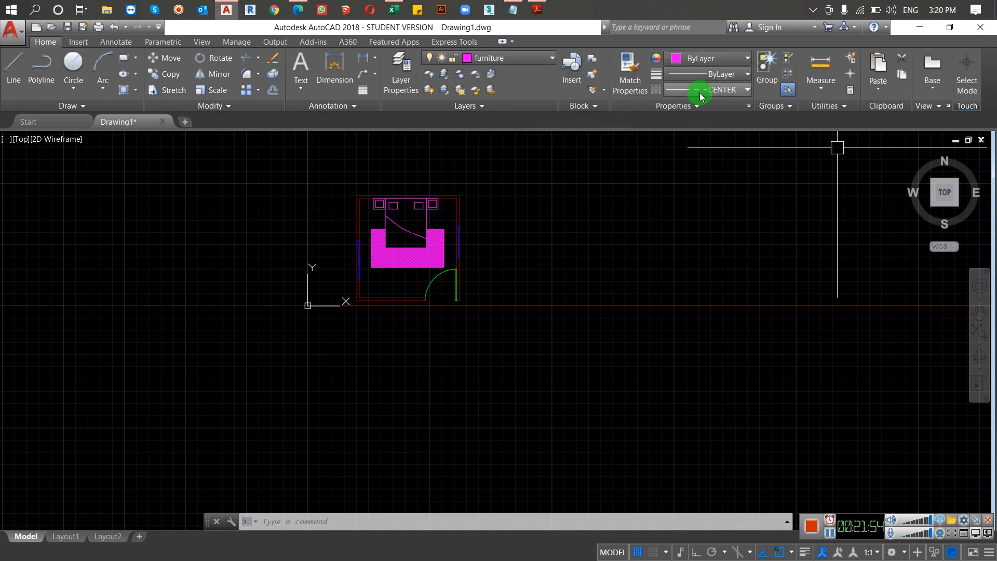
Step: Switch to the course content PDF in Adobe Reader, check the Working with Layers topics, and return to the AutoCAD drawing
click(830, 535)
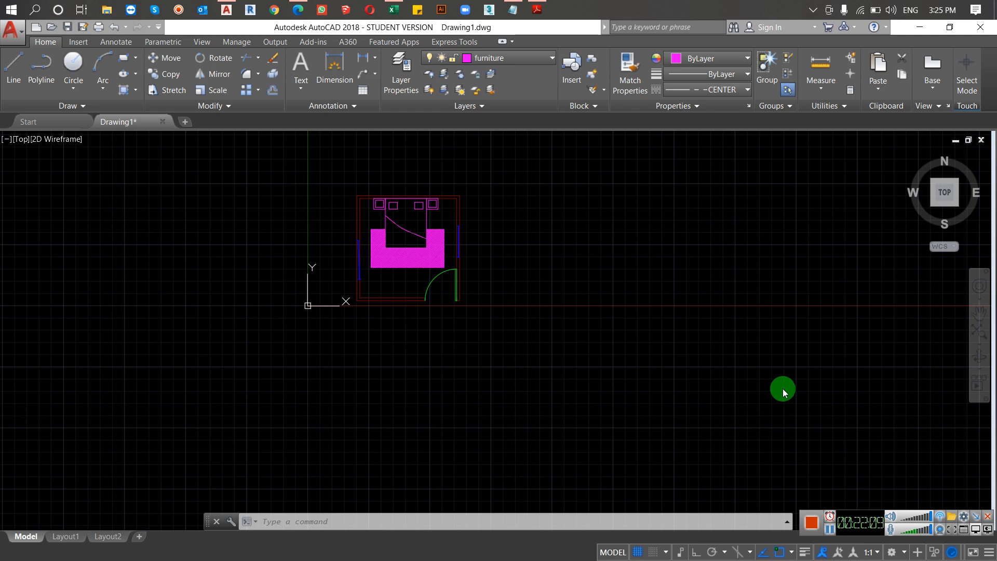
click(534, 10)
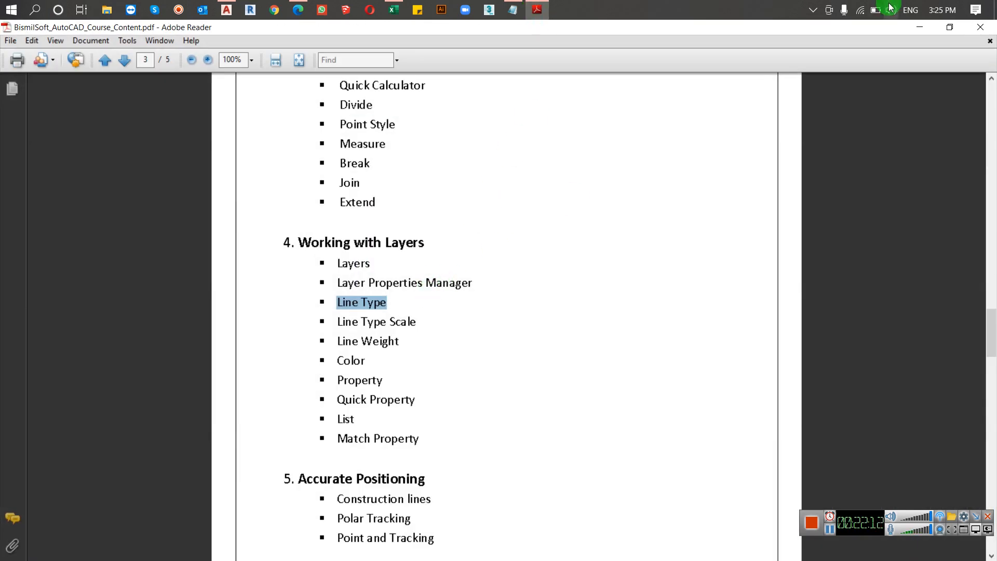
click(919, 27)
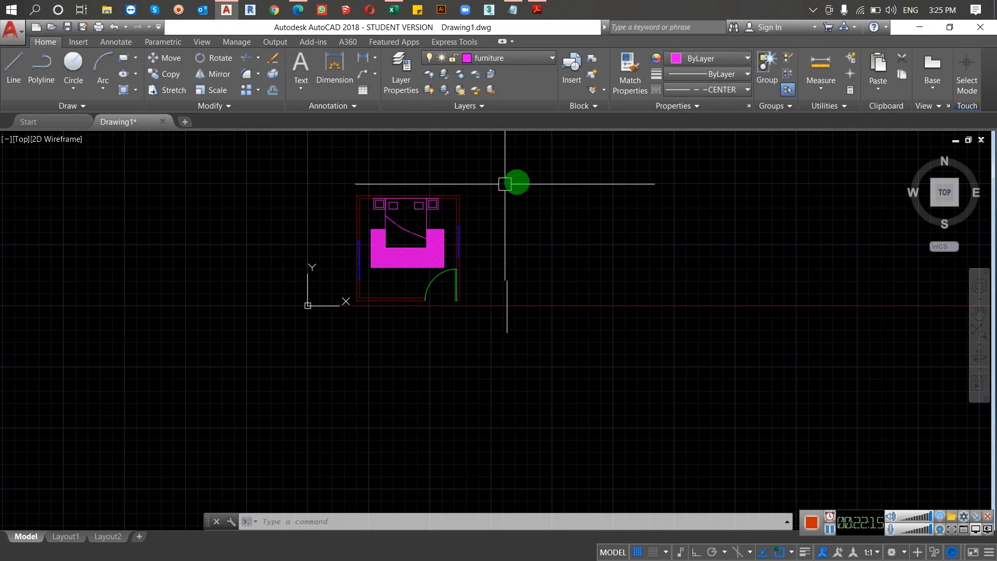
Step: Examine the empty area east of the room and the linetype choices available for new objects
scroll(543, 210, up, 6)
scroll(467, 215, down, 2)
middle_drag(452, 222, 382, 230)
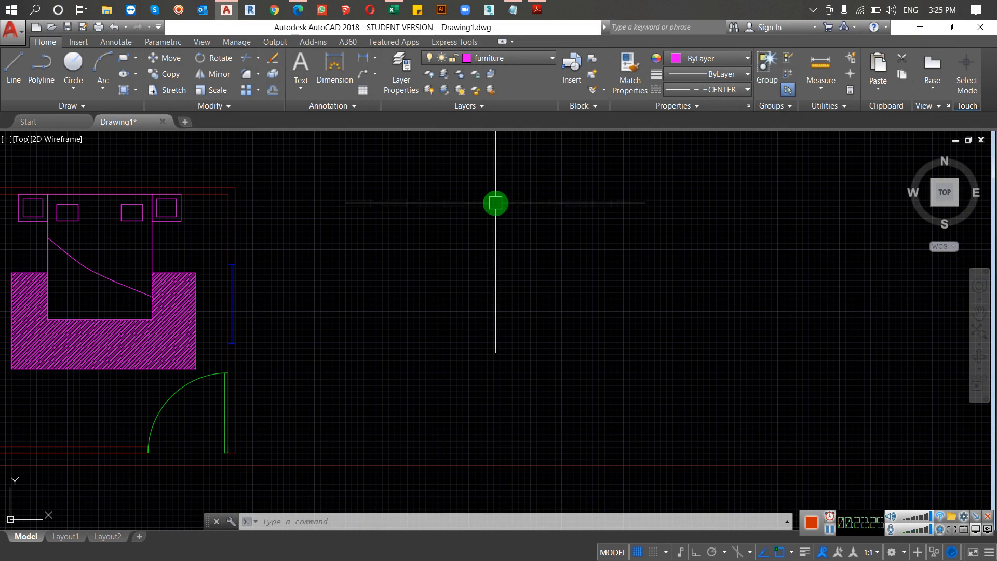
mouse_move(411, 234)
middle_down()
mouse_move(305, 247)
mouse_move(320, 244)
middle_up()
click(704, 89)
click(598, 186)
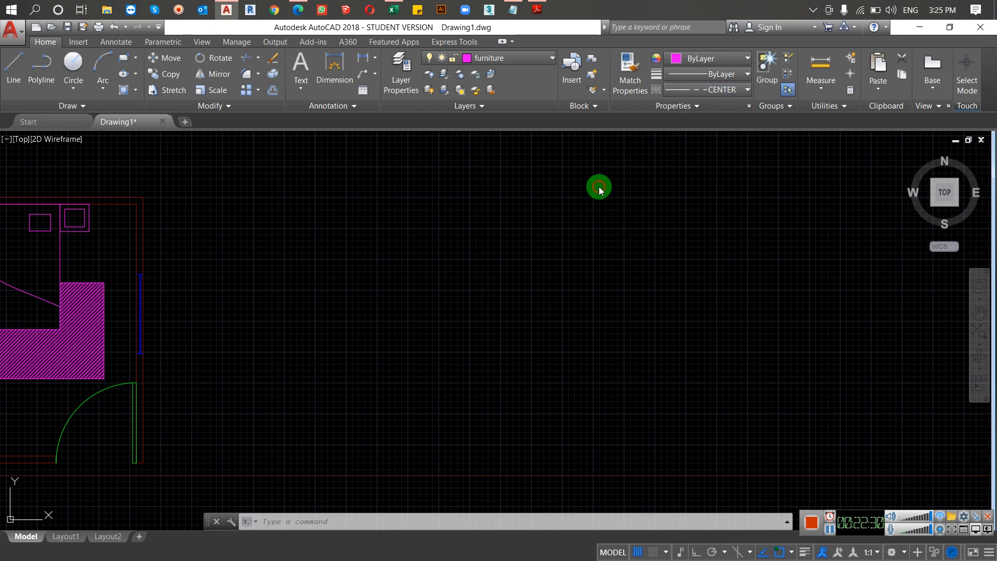
click(717, 92)
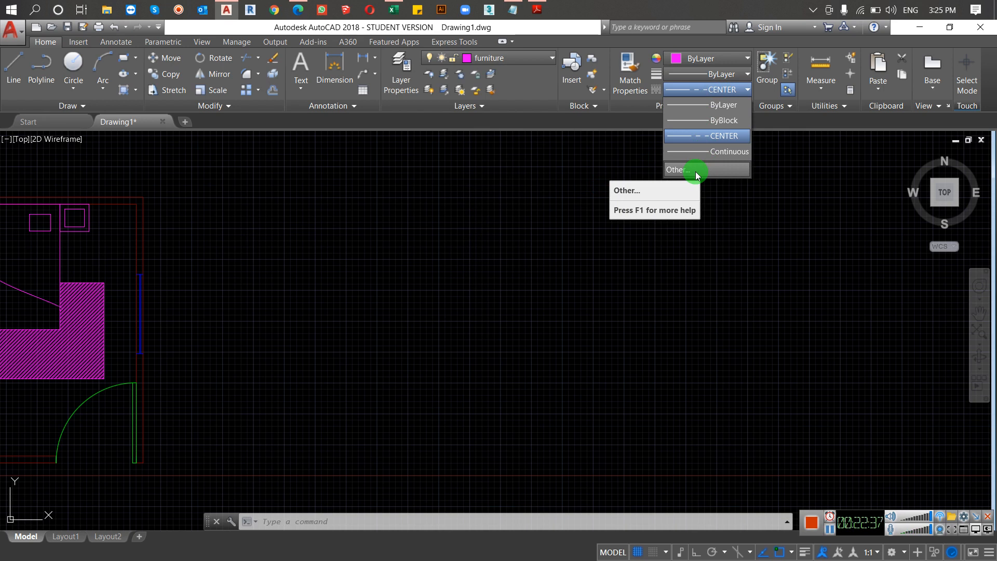
click(656, 233)
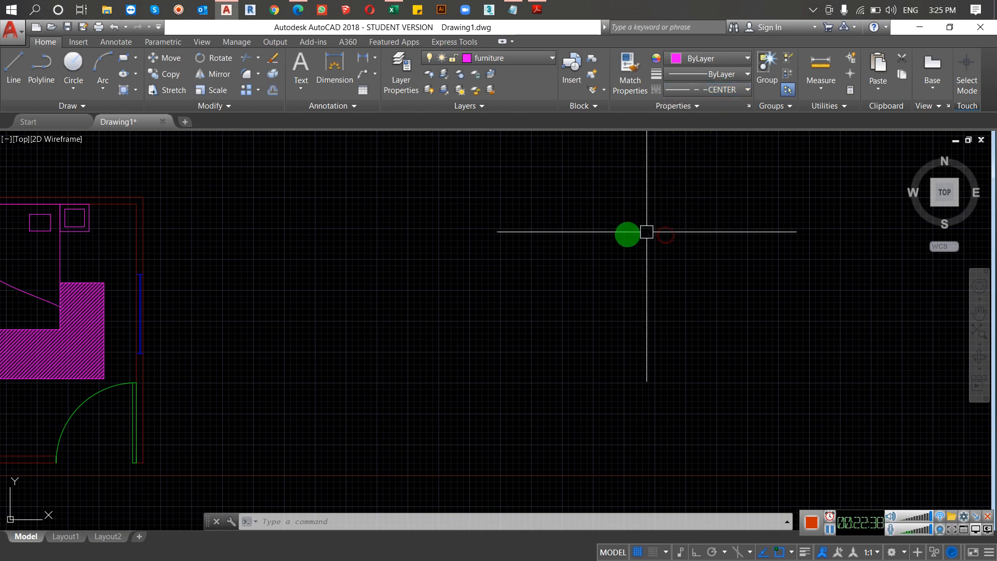
Step: Load the DASHED linetype from acad.lin through the Linetype Manager
key(Escape)
key(Escape)
text(1)
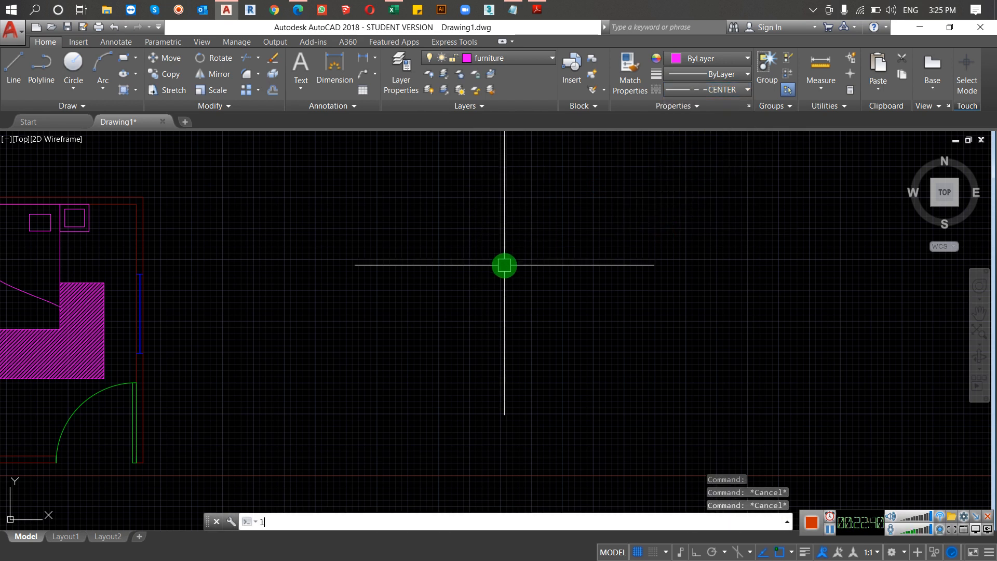
text(t)
key(Return)
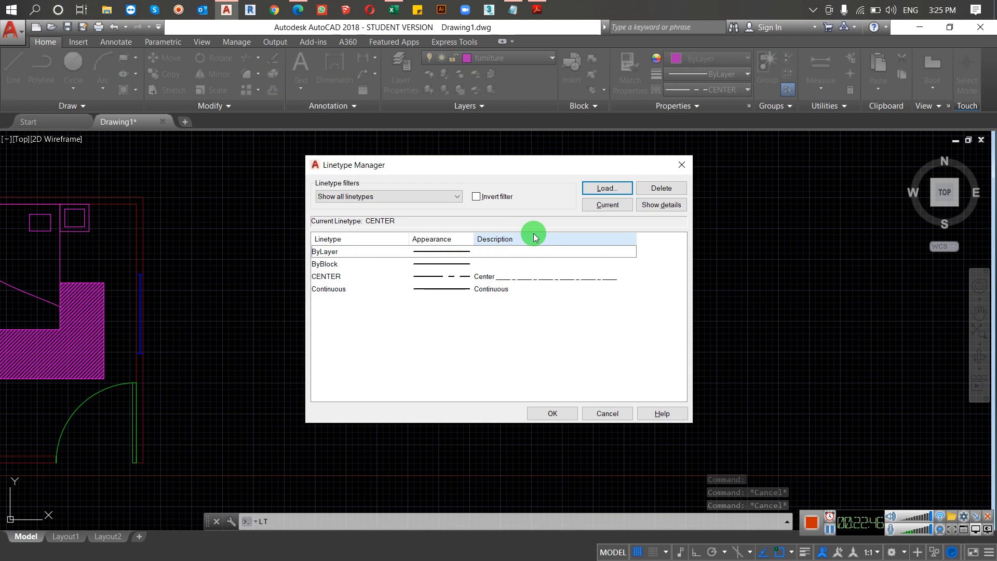
click(602, 188)
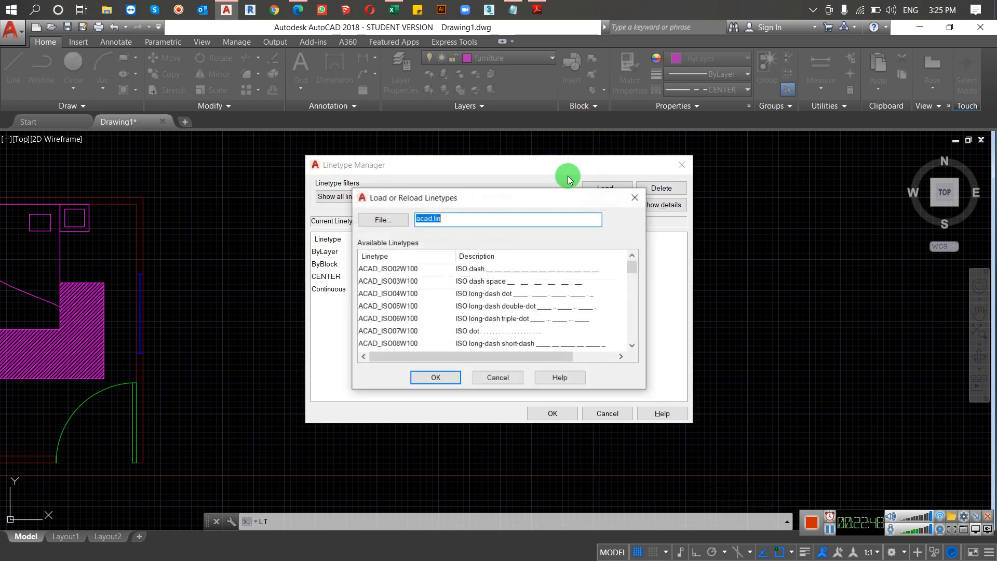
scroll(458, 294, down, 6)
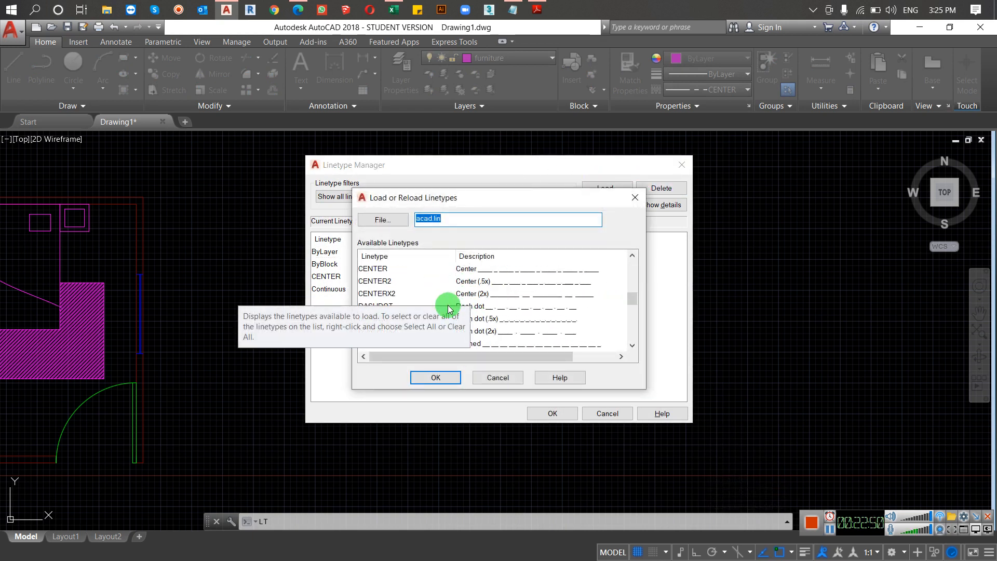
scroll(395, 328, down, 1)
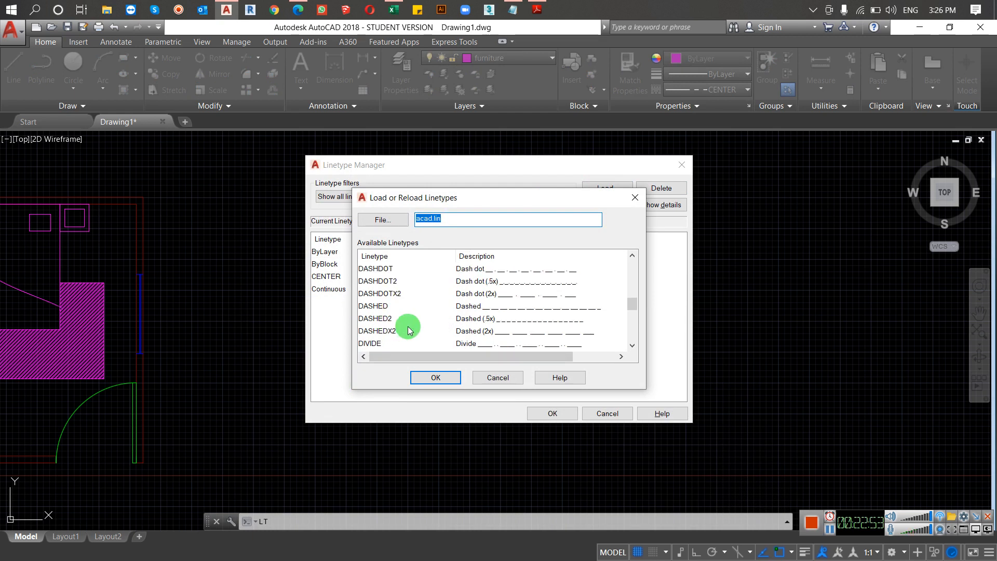
click(381, 305)
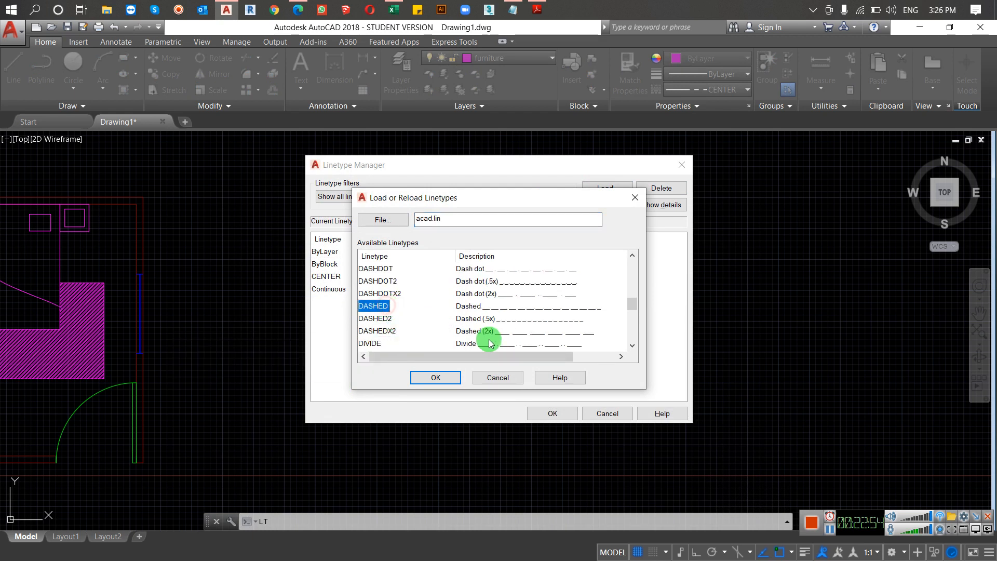
click(435, 378)
Step: Make DASHED the current linetype and confirm the Linetype Manager
click(329, 301)
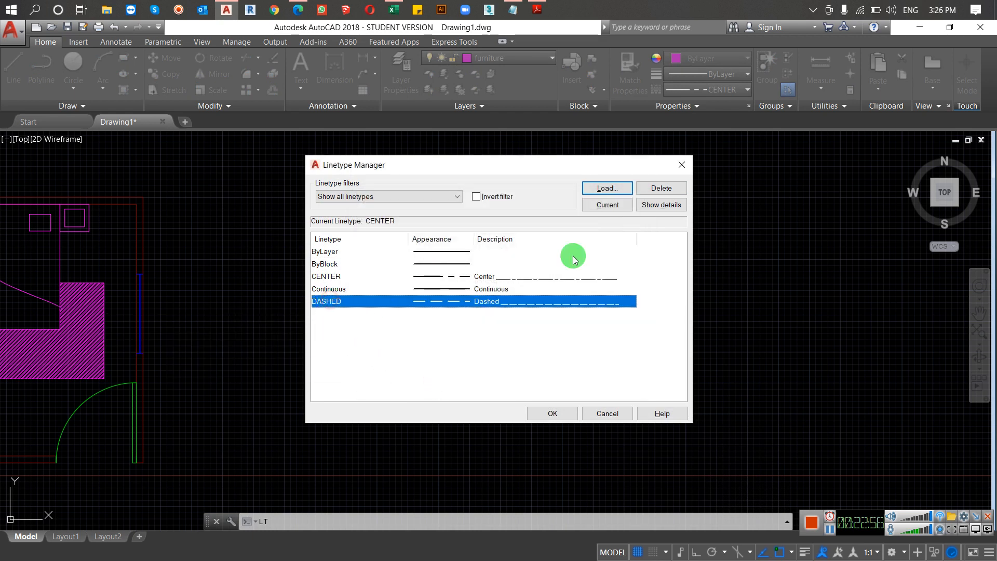
click(609, 207)
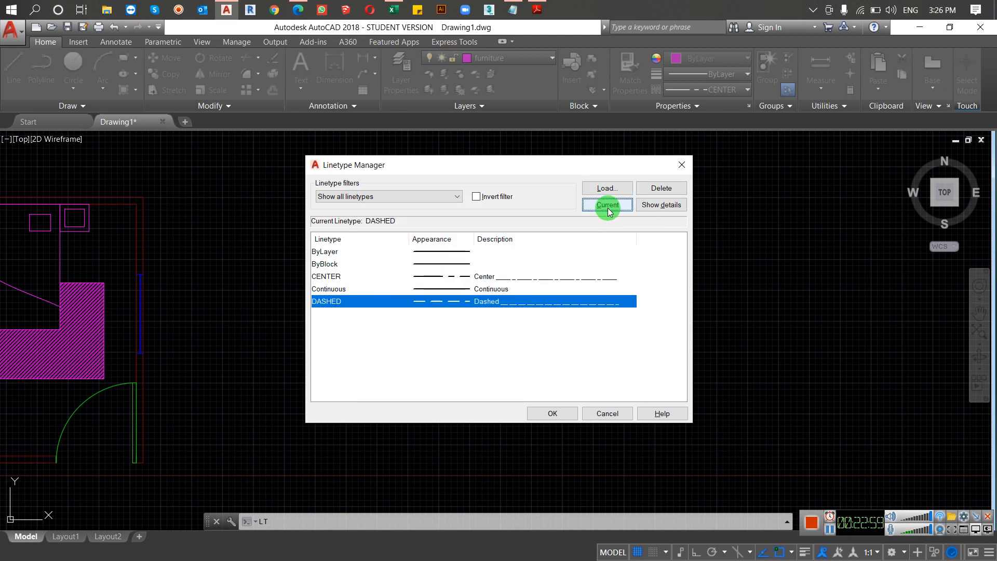
click(550, 410)
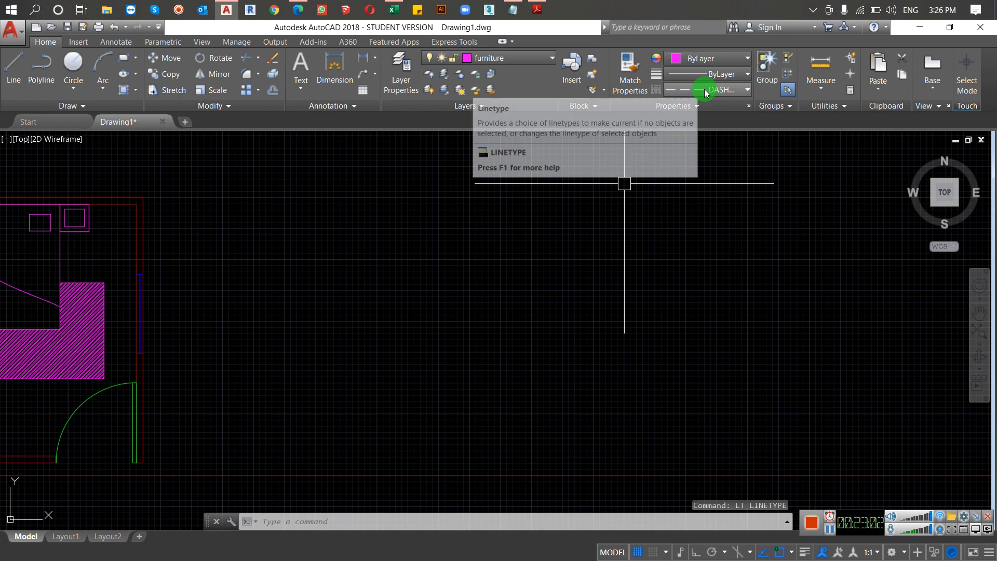
Step: Draw a long horizontal line with Ortho on, starting just east of the room and running eastward, in the DASHED linetype
text(L)
key(Return)
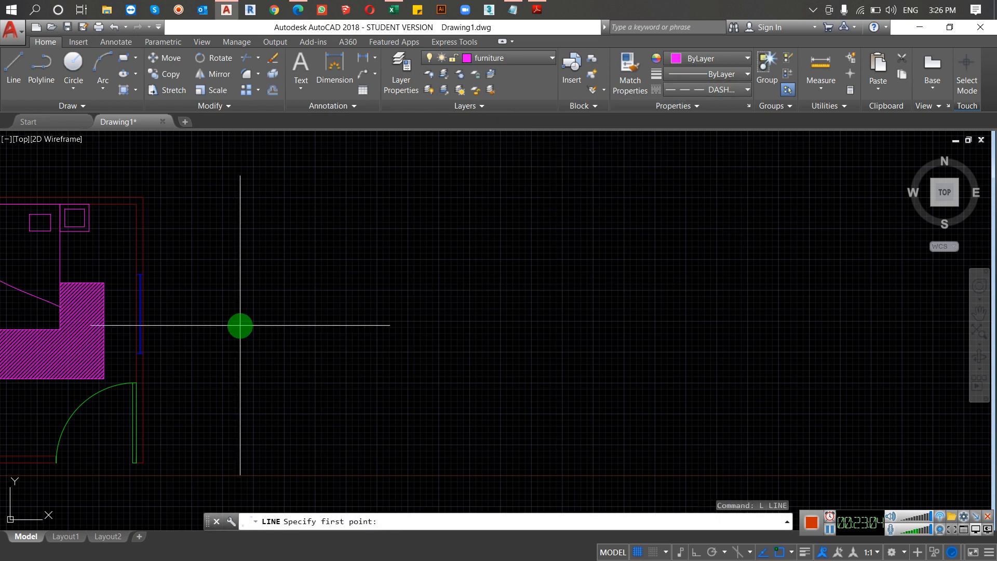
click(240, 325)
click(696, 551)
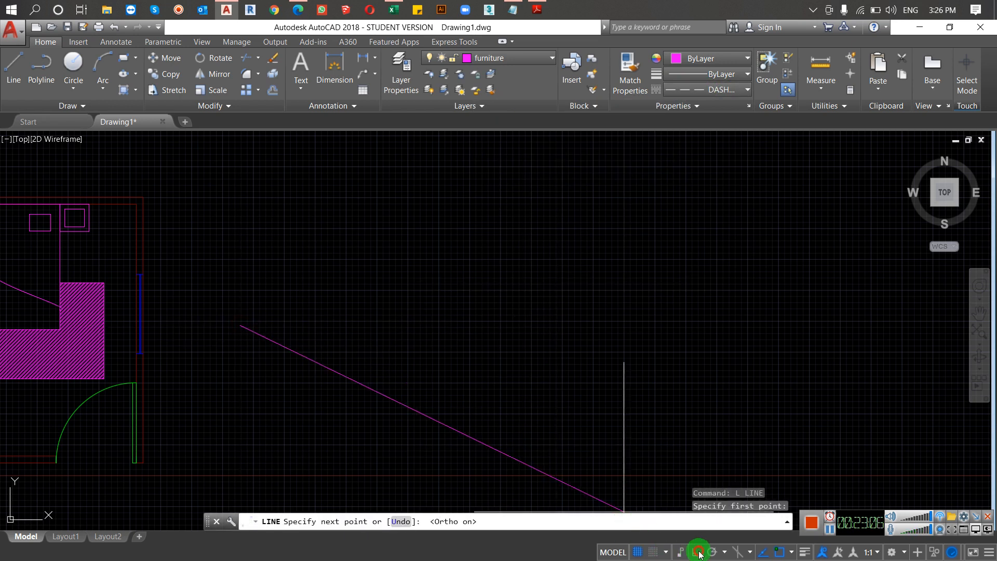
scroll(248, 333, up, 5)
middle_drag(238, 307, 198, 271)
scroll(253, 241, up, 3)
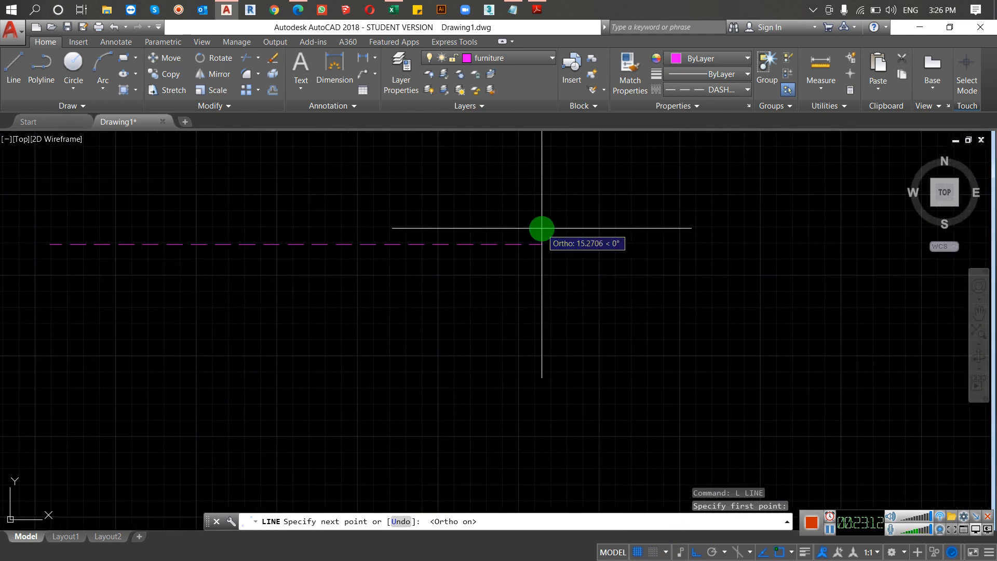
scroll(543, 229, down, 5)
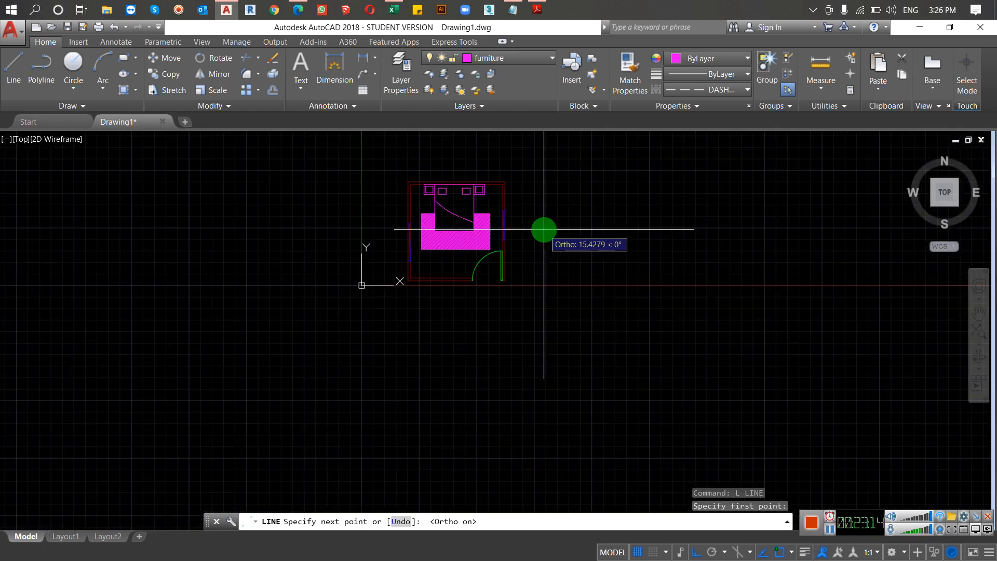
middle_drag(543, 229, 195, 311)
click(456, 313)
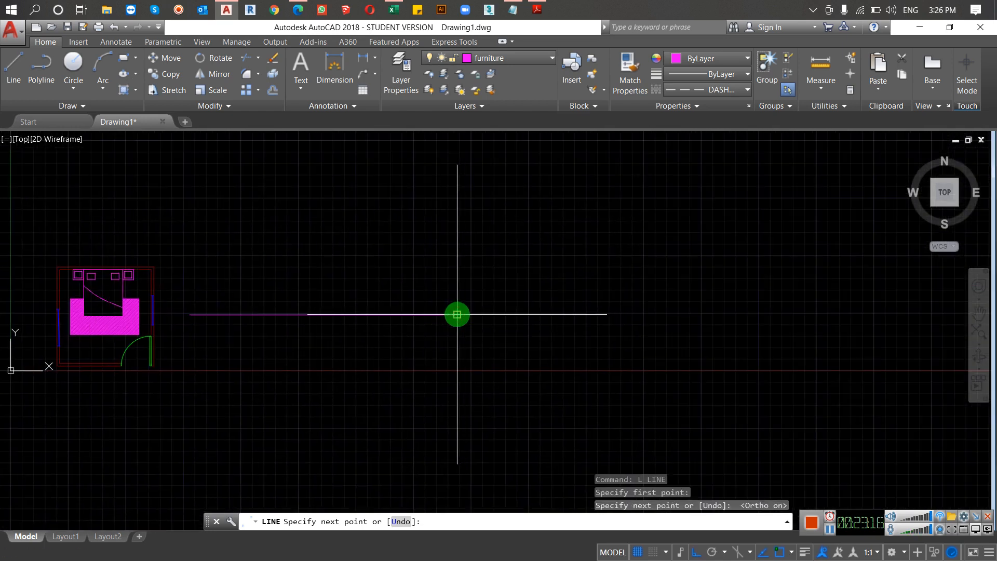
Step: Finish the dashed line east of the room and set the global linetype scale (LTSCALE) to 3
key(Return)
scroll(215, 316, up, 2)
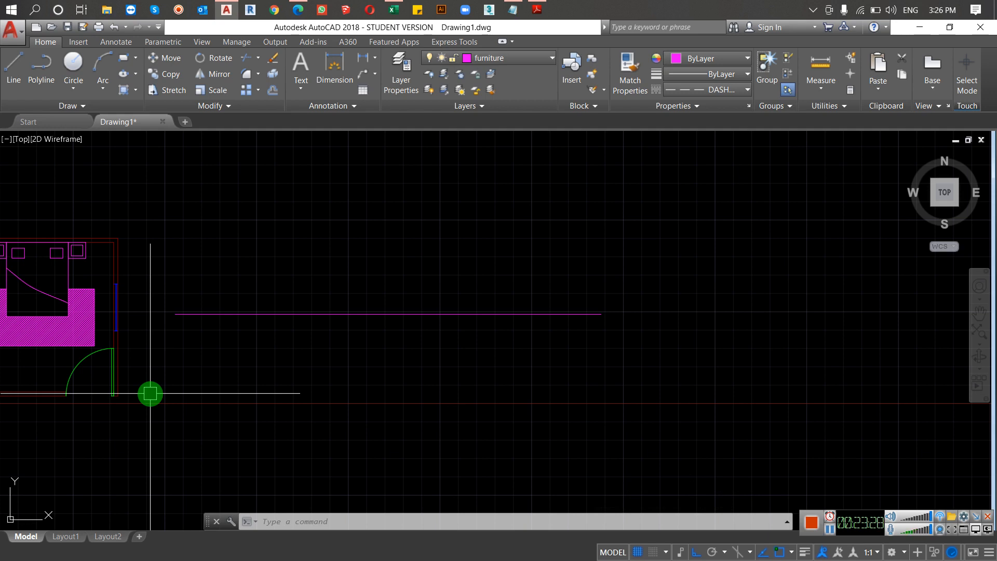
text(LTS)
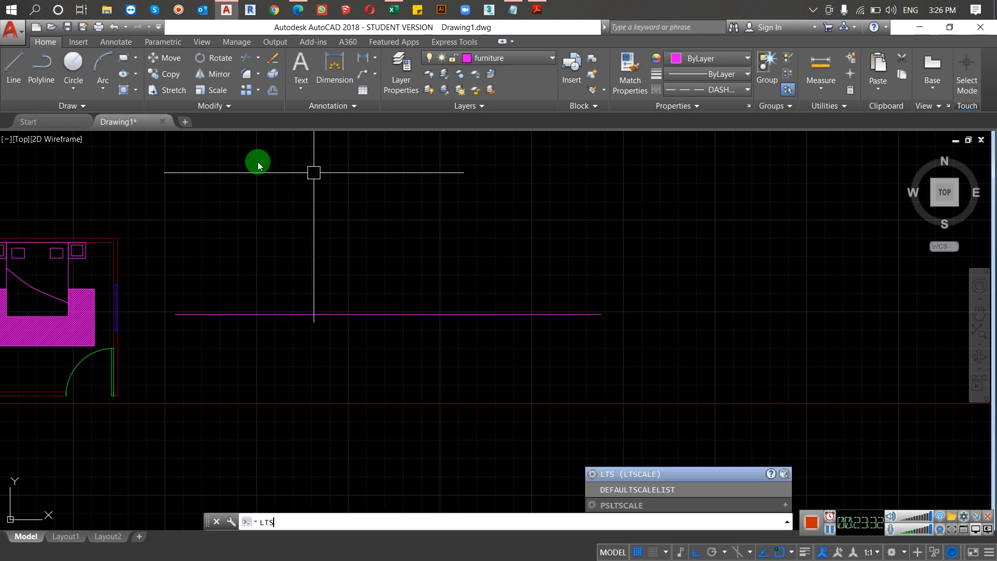
key(Return)
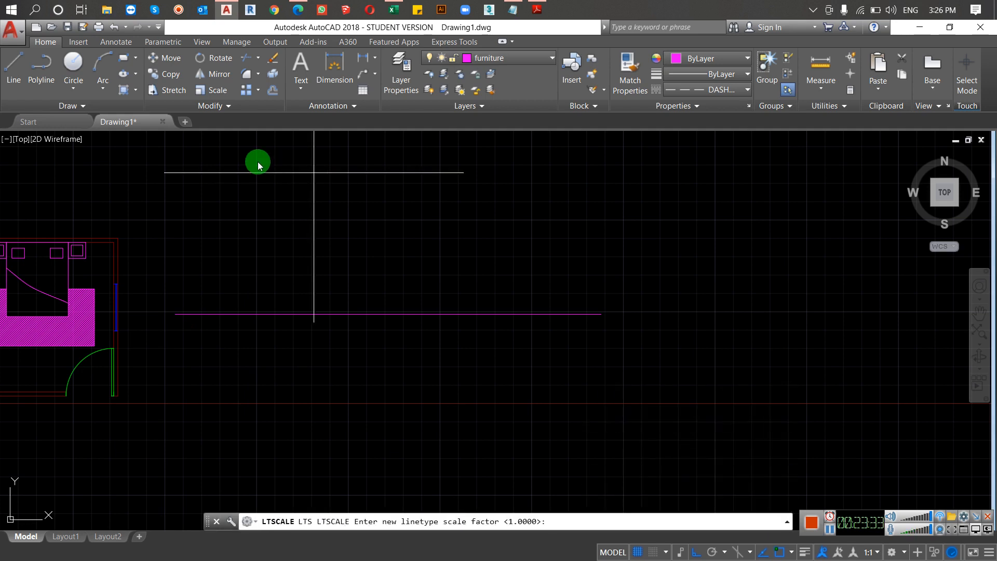
text(3)
key(Return)
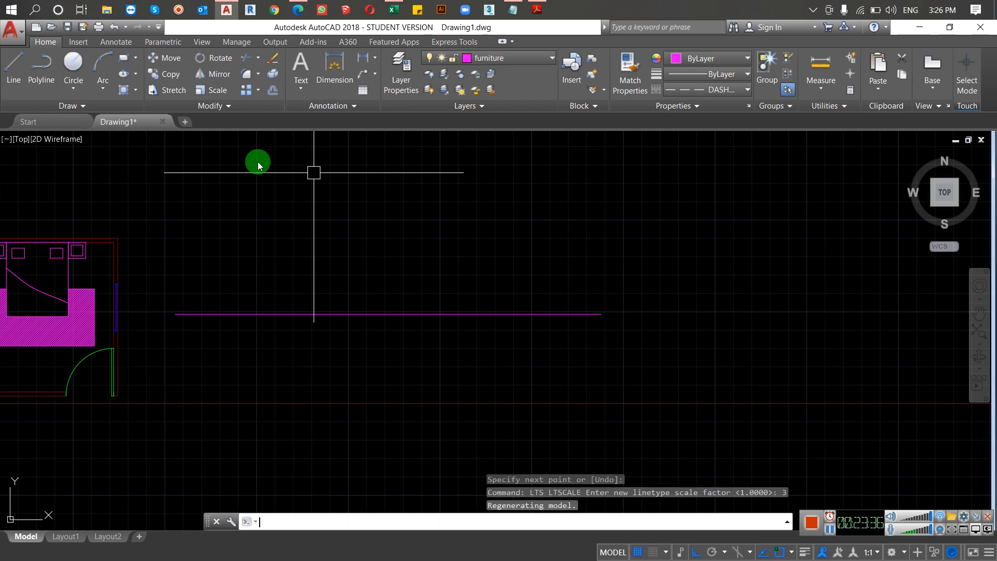
Step: Try global linetype scale factors of 5, 10 and 20 in succession on the dashed line
key(Return)
text(5)
key(Return)
key(Return)
text(10)
key(Return)
Step: Try global linetype scale factors of 50, 30, 80 and 100 in succession on the dashed line
key(Return)
text(20)
key(Return)
key(Return)
text(50)
key(Return)
key(Return)
text(30)
key(Return)
key(Return)
text(80)
key(Return)
key(Return)
text(100)
key(Return)
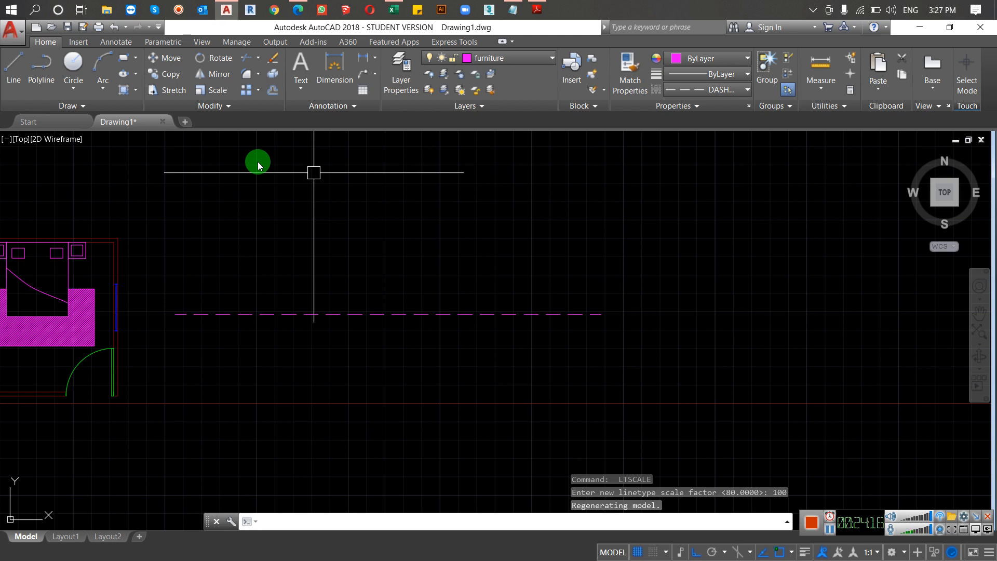
Step: Set the global linetype scale factor to 50 with LTSCALE
key(Return)
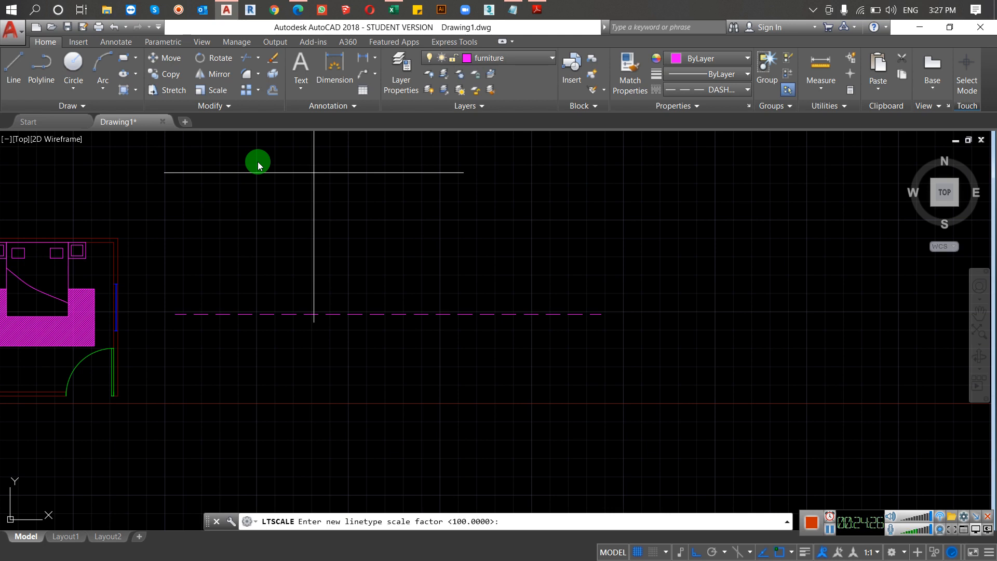
key(Escape)
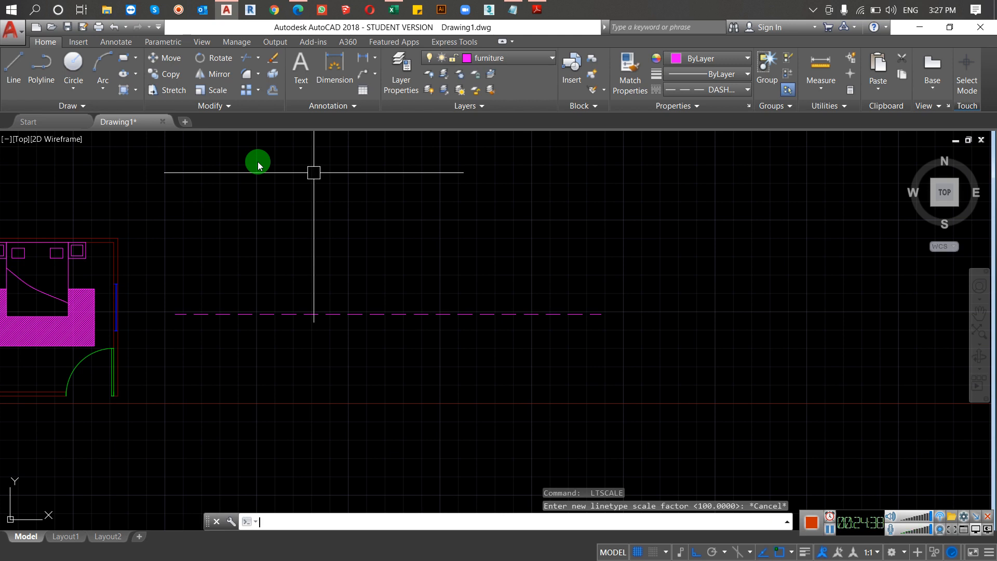
key(Return)
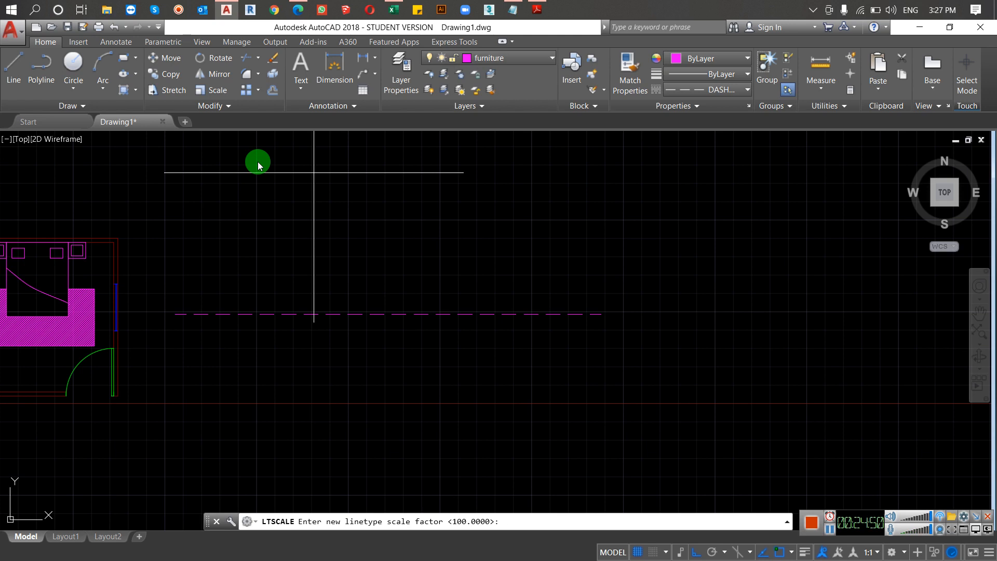
key(Return)
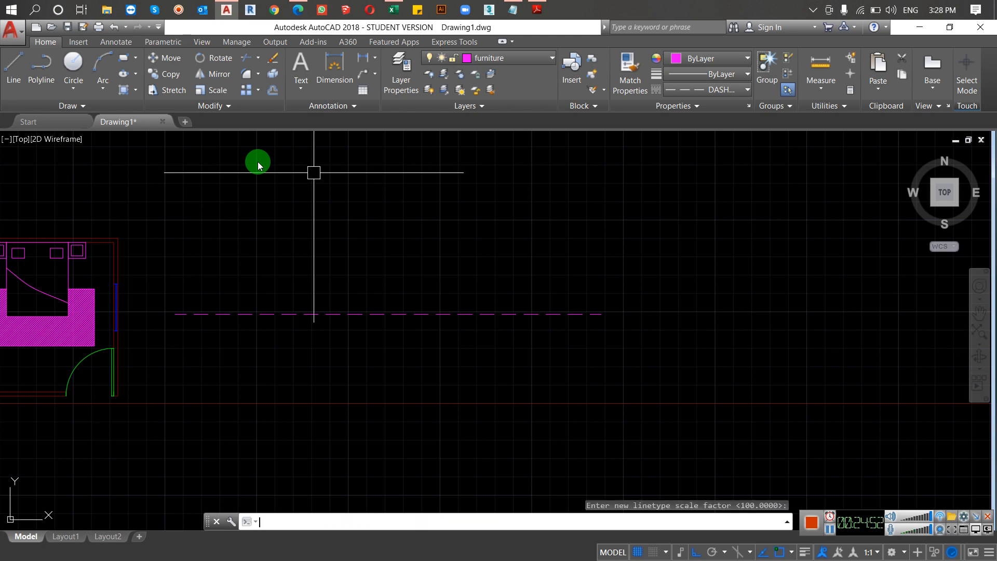
key(Return)
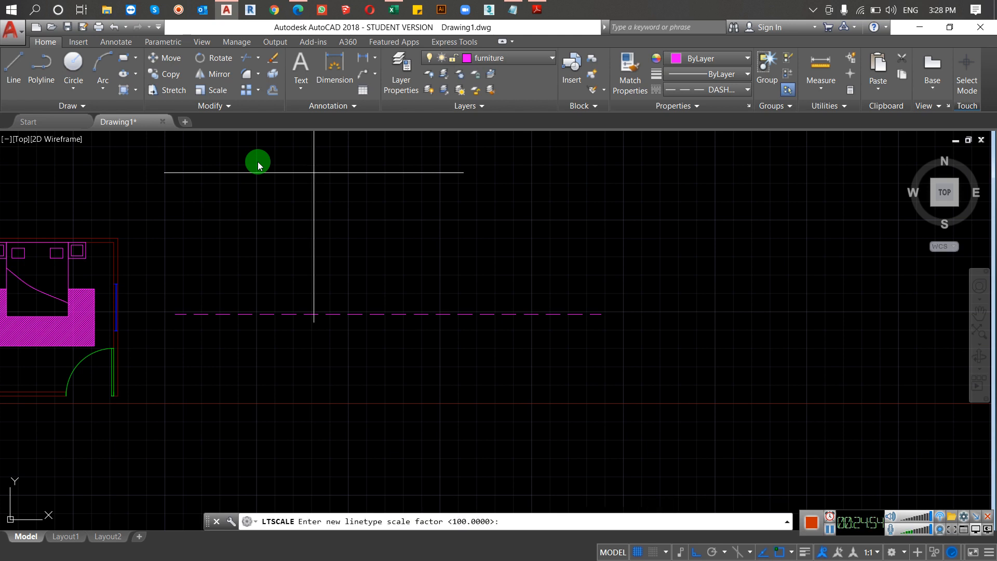
text(50)
key(Return)
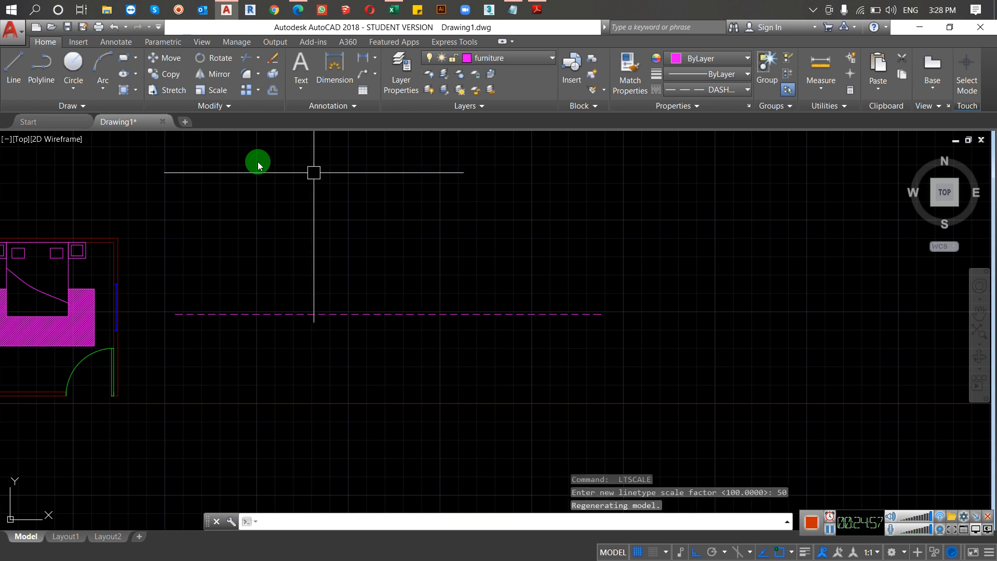
key(Escape)
Step: Erase the dashed line east of the room and make Continuous the current linetype
click(570, 236)
click(413, 379)
text(e)
key(Return)
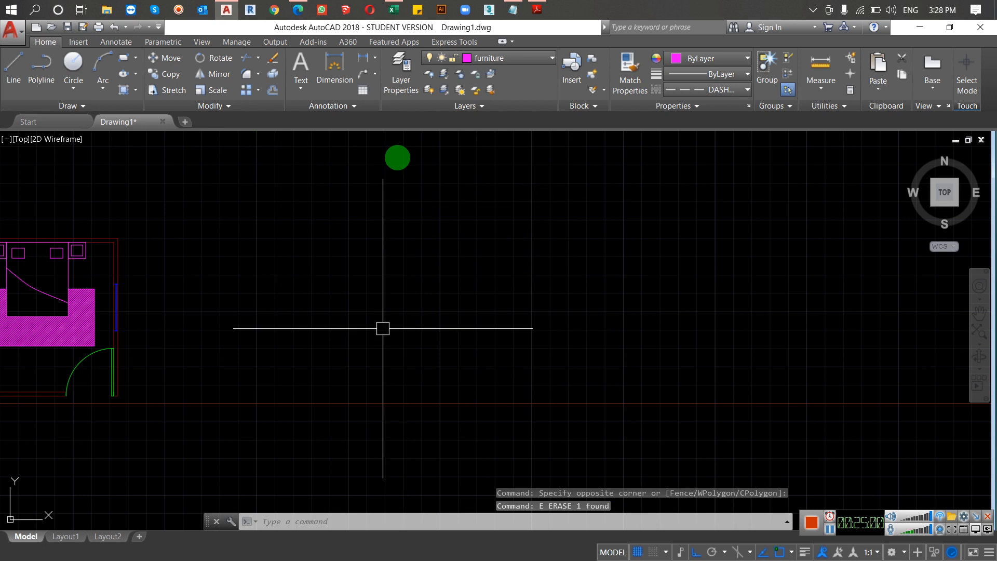
click(715, 91)
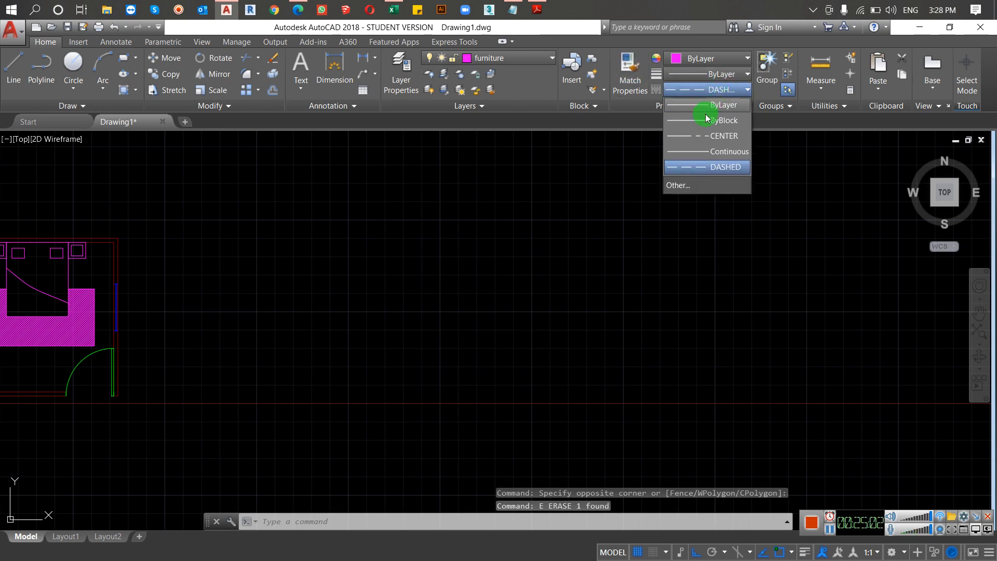
click(701, 151)
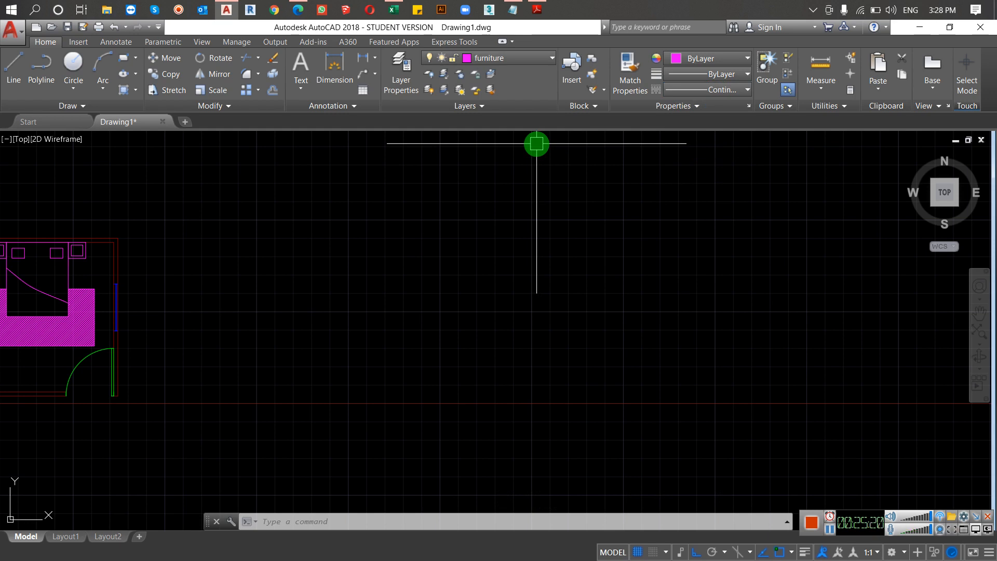
Step: Examine the available lineweights in the Lineweight Settings and leave without changing anything
text(lw)
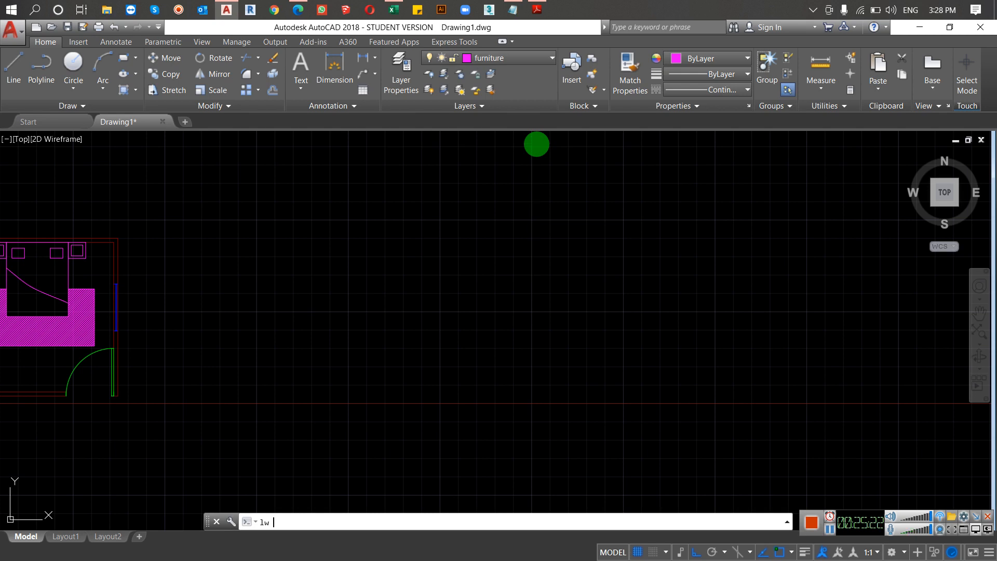
key(Return)
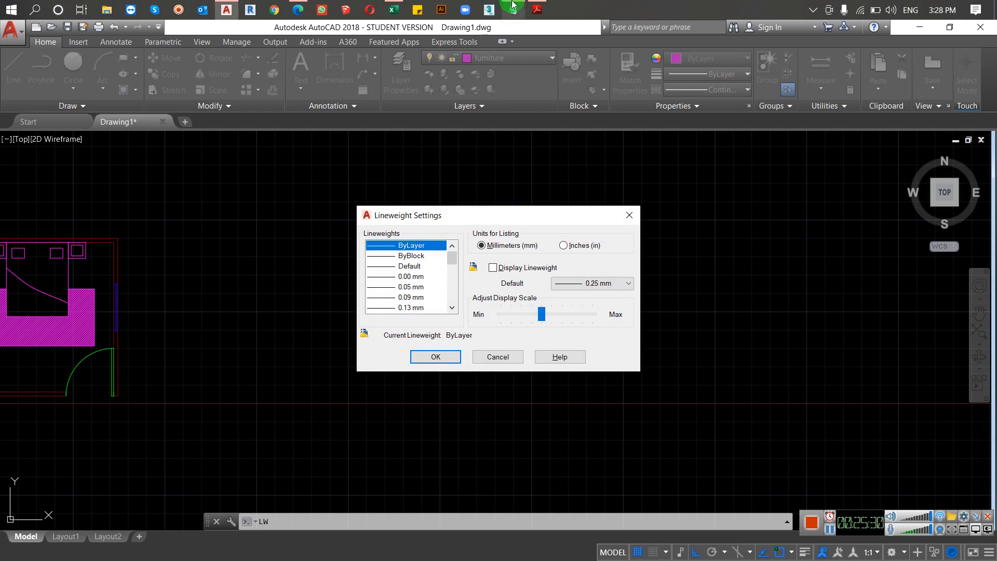
scroll(396, 283, down, 1)
scroll(400, 288, down, 6)
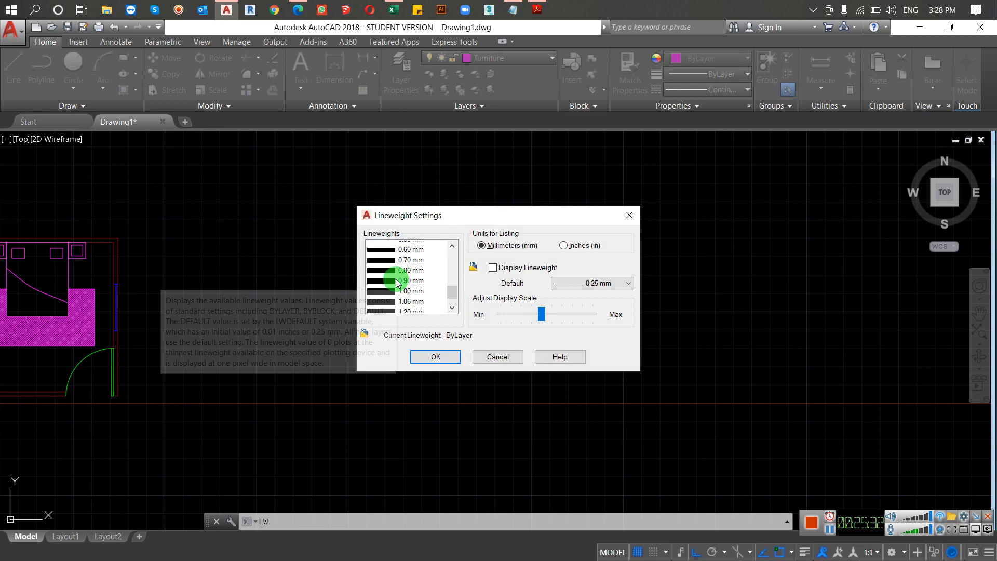
scroll(417, 280, up, 7)
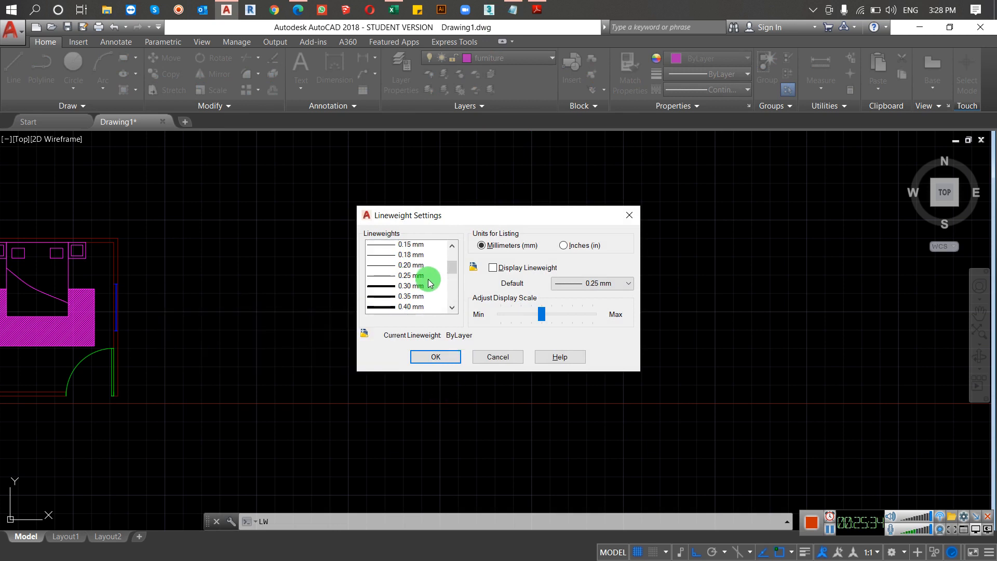
click(490, 356)
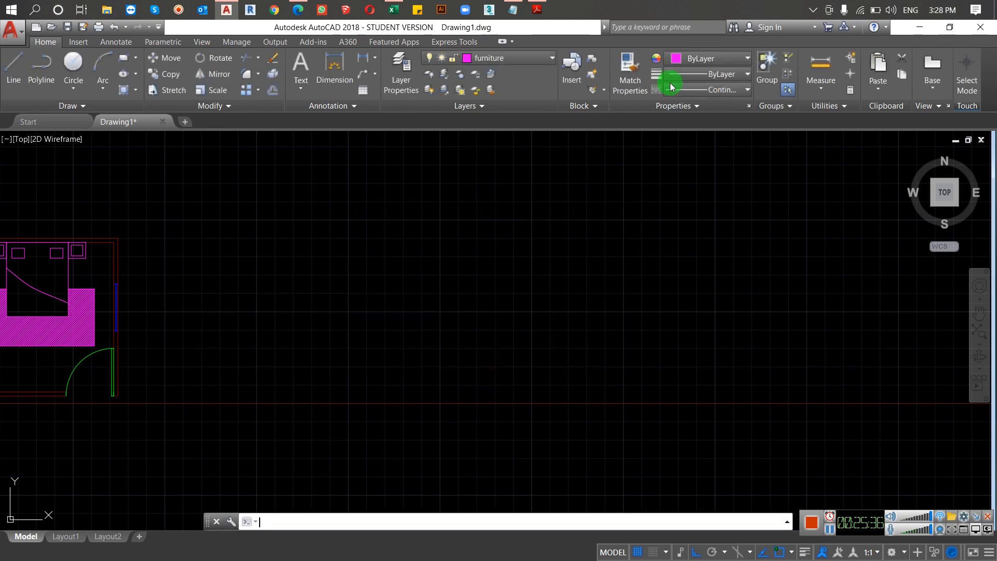
Step: Assign a 0.90 mm lineweight to the door's swing arc
click(716, 74)
scroll(704, 195, down, 4)
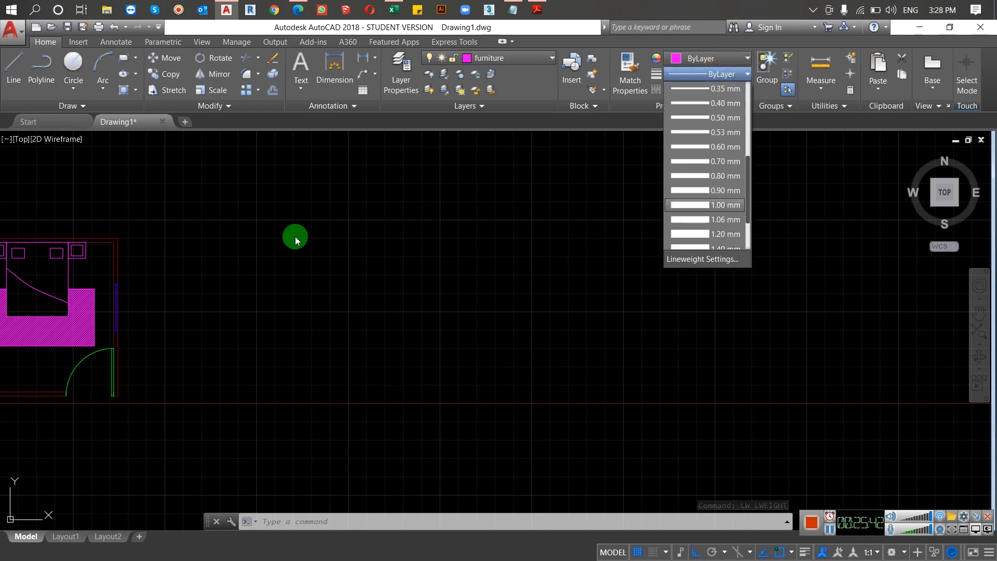
middle_drag(243, 308, 529, 222)
scroll(519, 223, down, 2)
scroll(380, 252, up, 8)
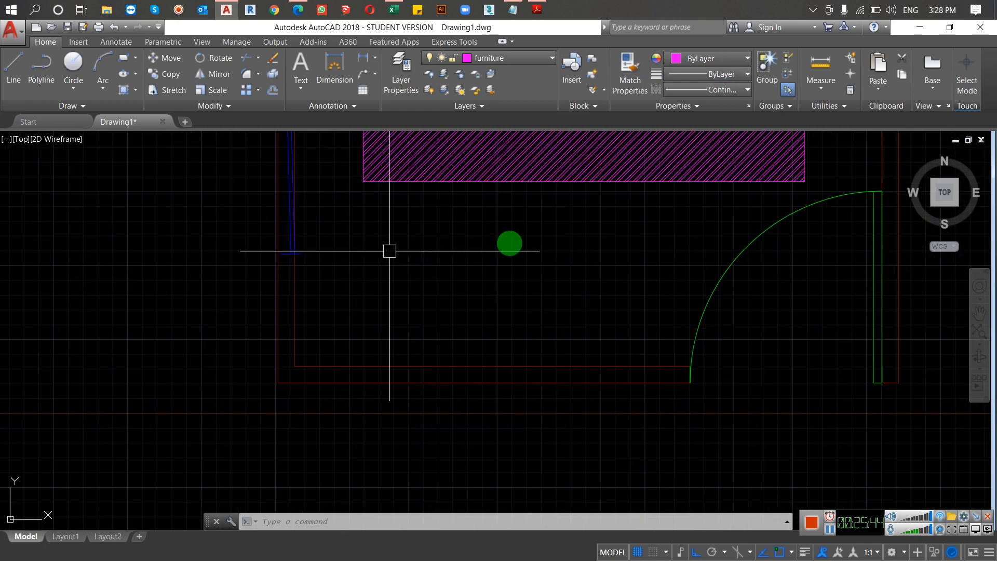
middle_drag(635, 224, 243, 296)
click(387, 336)
click(267, 360)
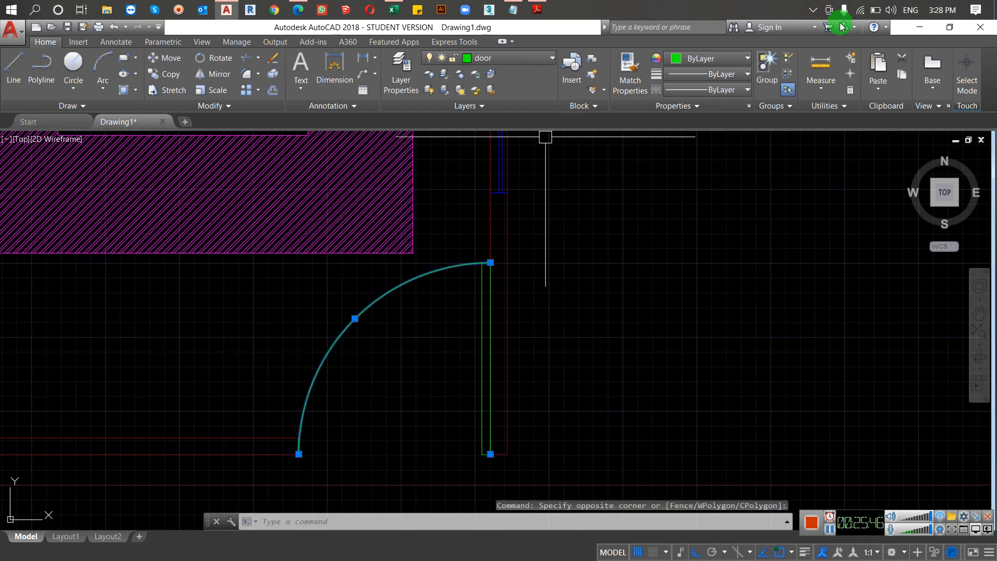
click(722, 58)
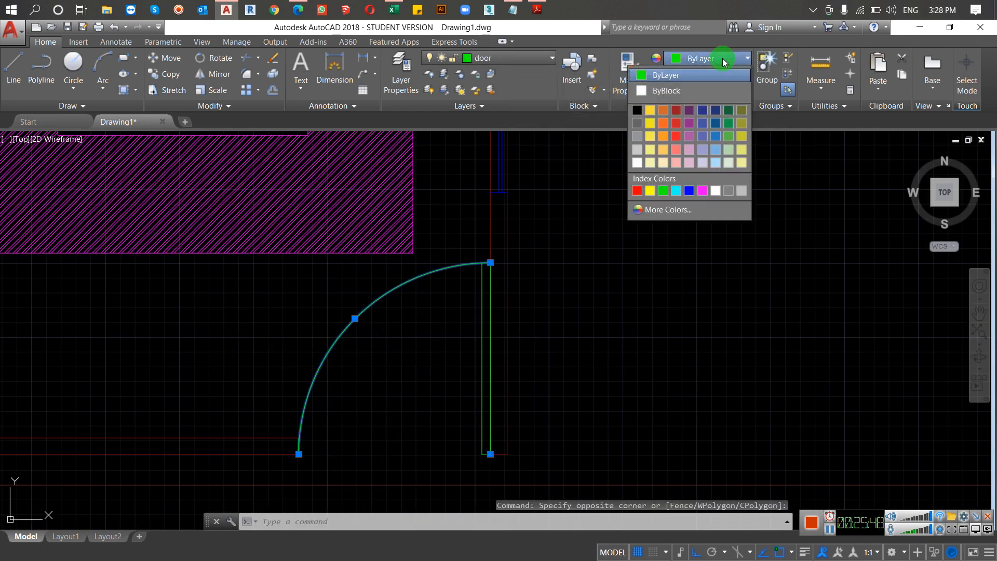
click(722, 75)
click(722, 74)
scroll(704, 192, down, 1)
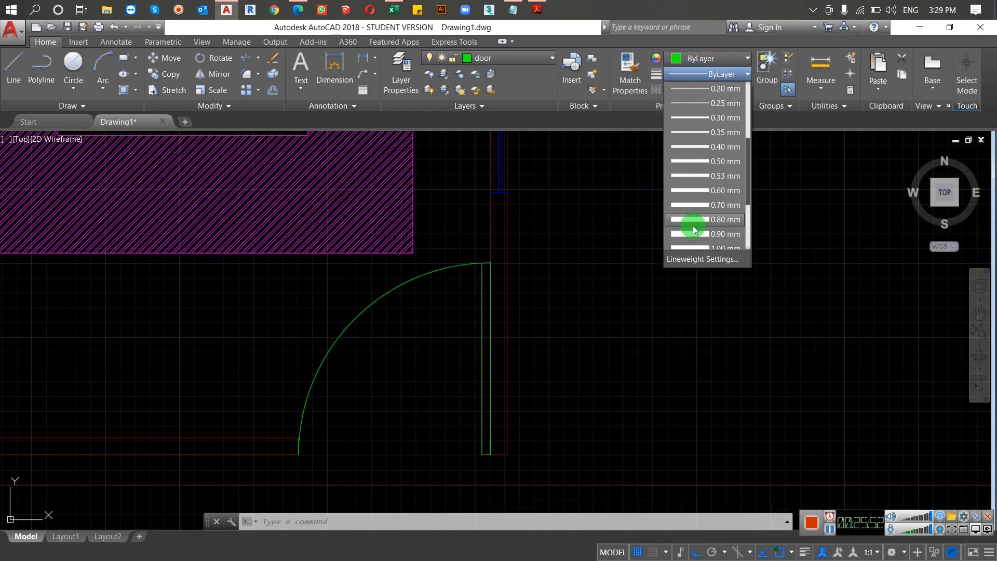
click(694, 234)
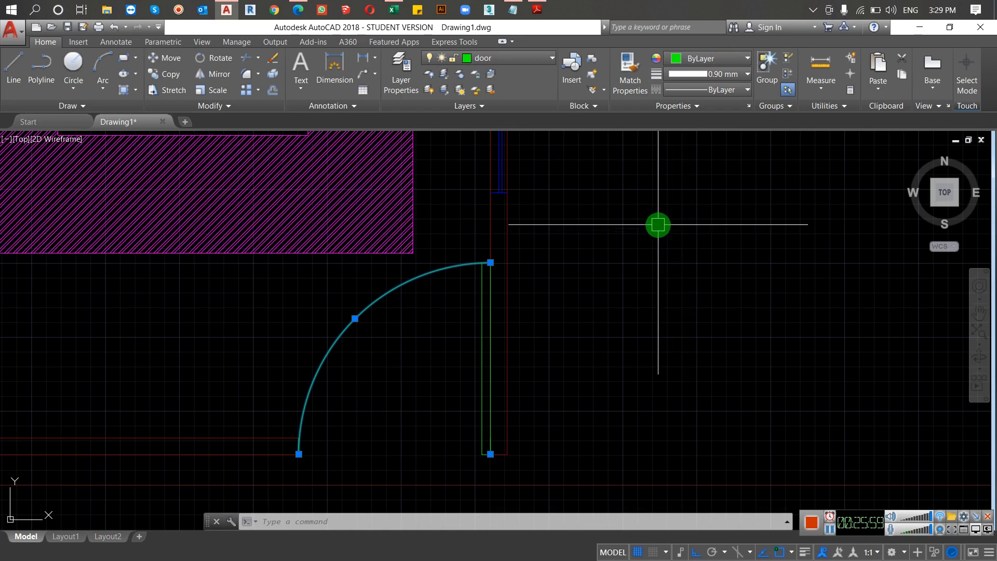
Step: View the Lineweight Settings again, close them unchanged and deselect the door arc
text(LW)
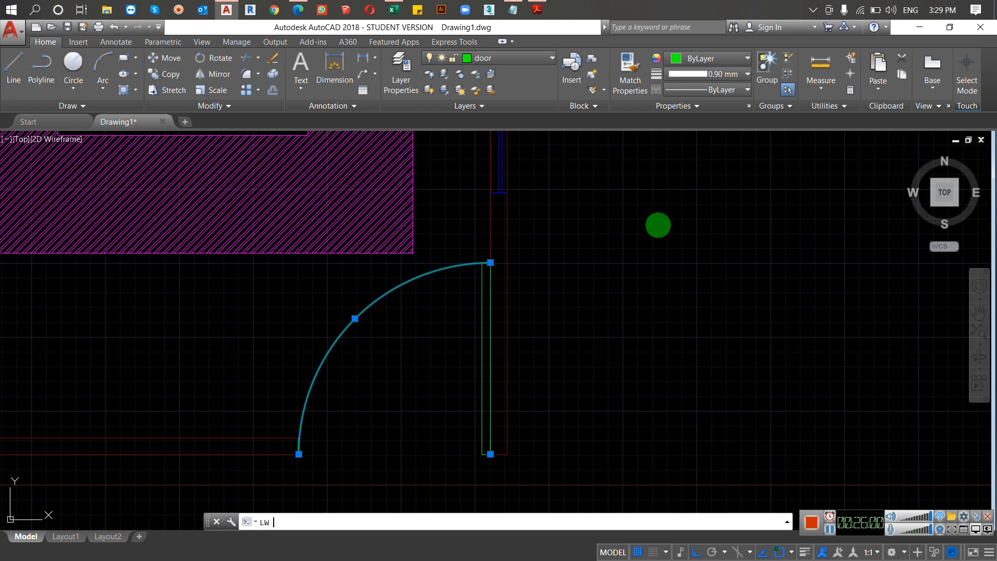
key(Return)
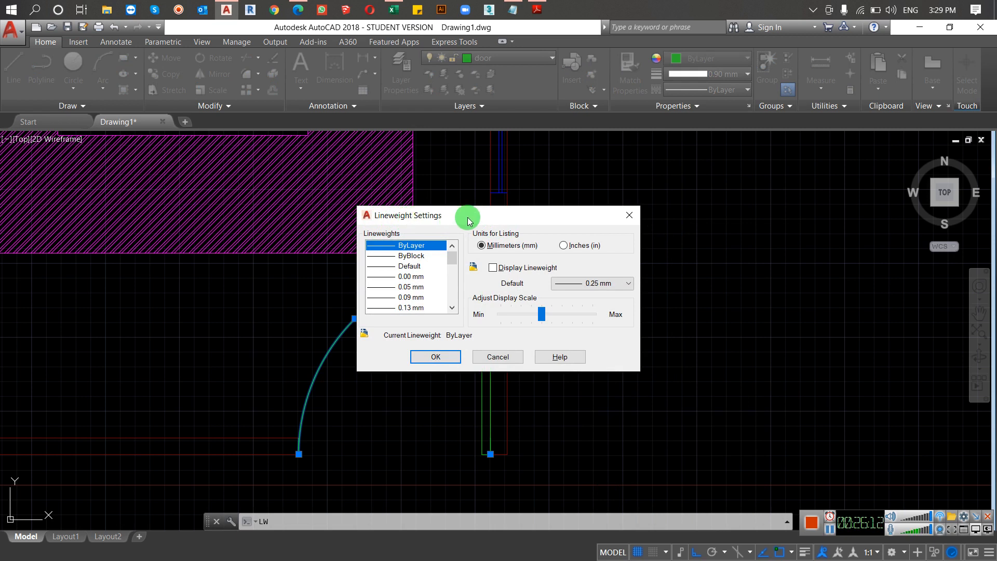
click(628, 213)
key(Escape)
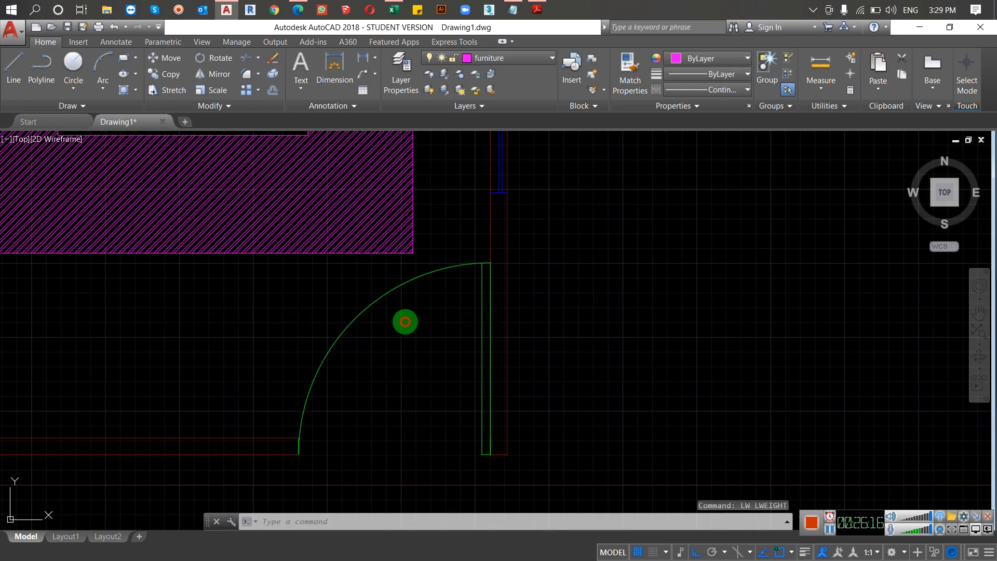
Step: Check the lineweight assigned to the door arc and inspect how thick the arc is drawn up close
click(405, 320)
click(299, 324)
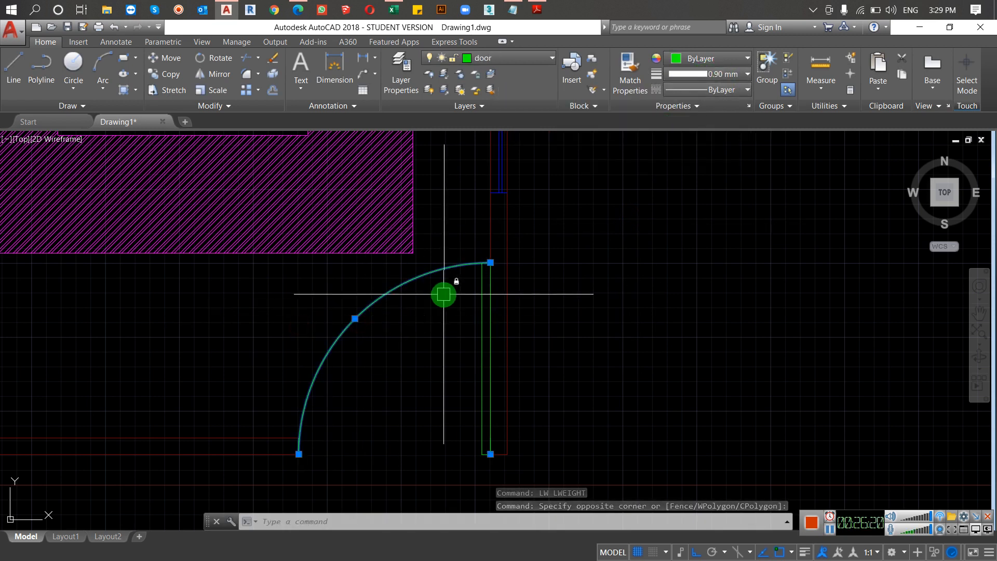
key(Escape)
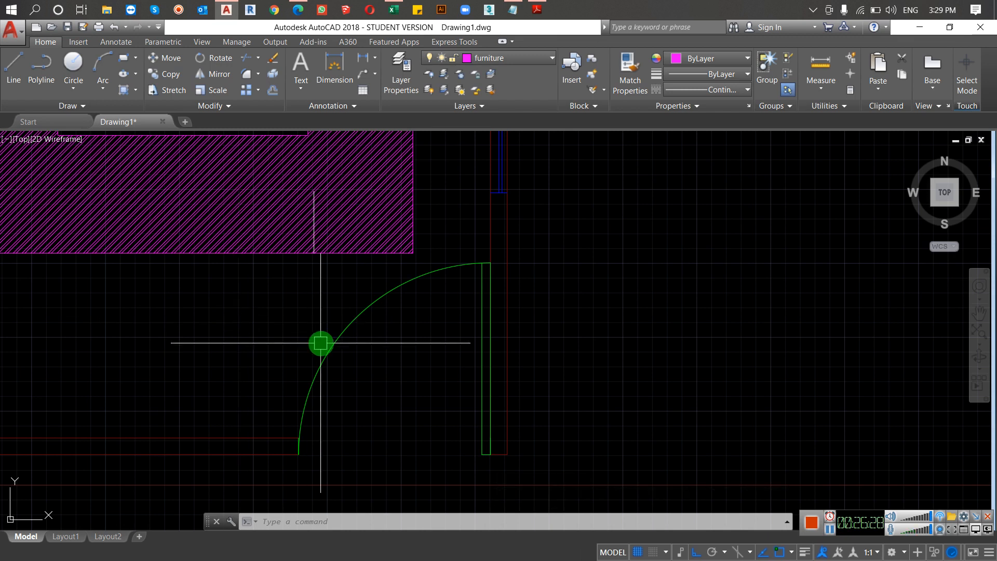
scroll(321, 343, up, 5)
scroll(358, 342, up, 5)
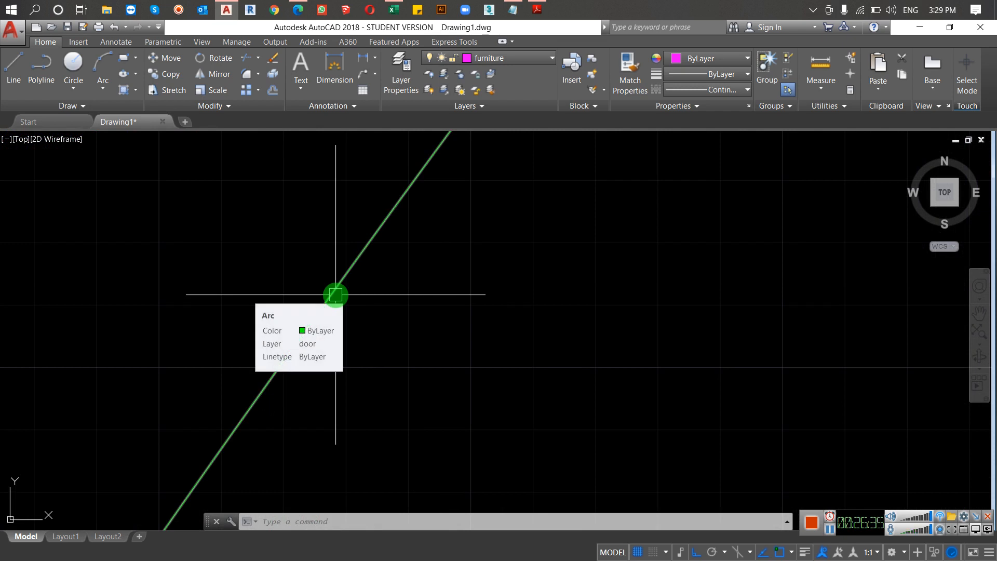
scroll(336, 295, down, 8)
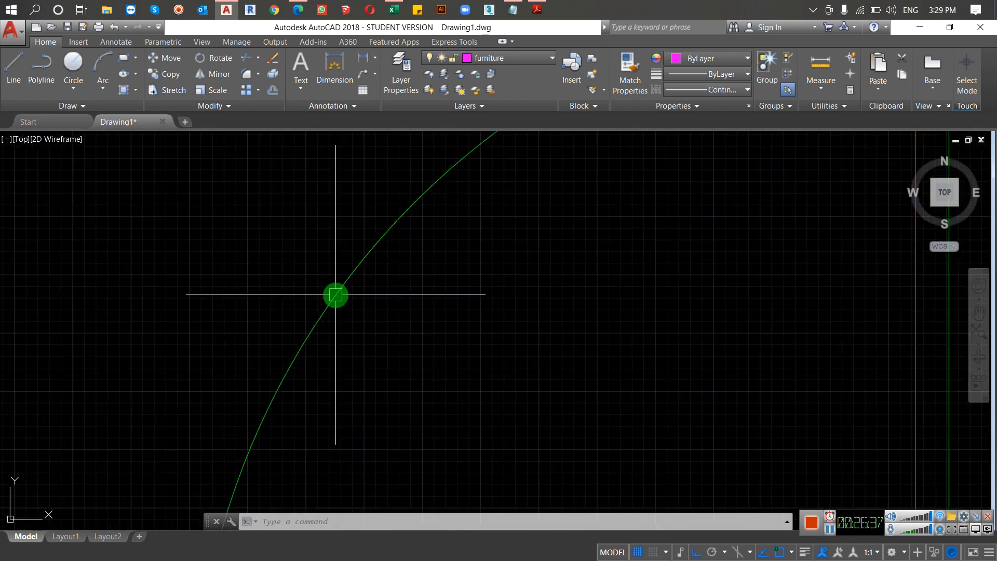
scroll(338, 291, up, 6)
Step: Set the lineweight of the door's swing arc to 1.00 mm
scroll(311, 260, down, 7)
scroll(317, 256, down, 5)
click(314, 256)
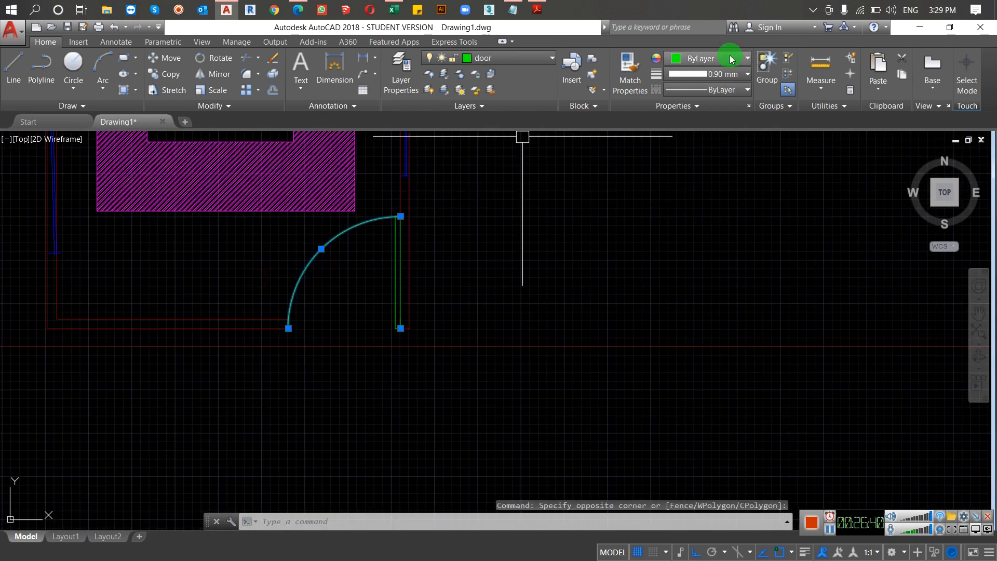
click(715, 75)
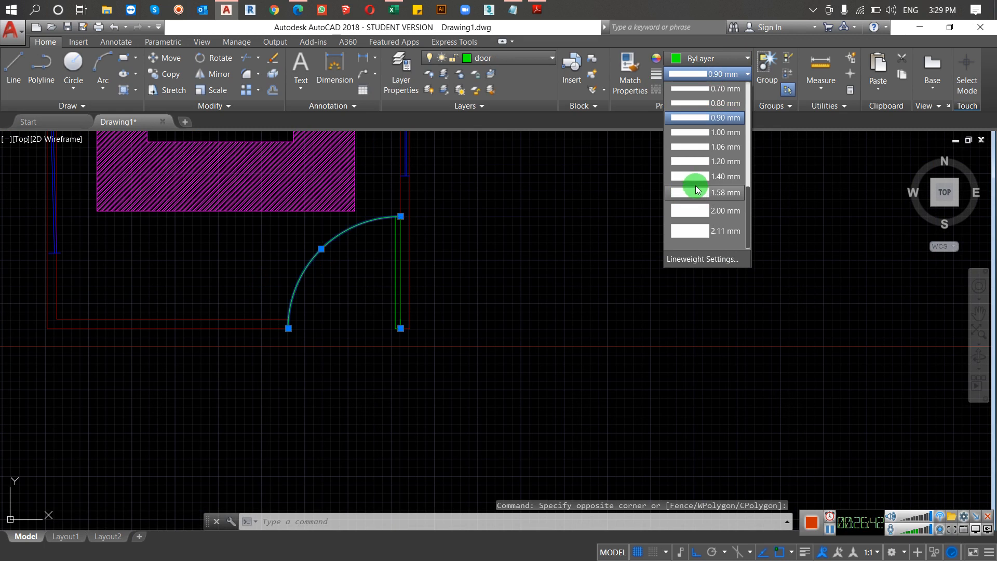
click(703, 132)
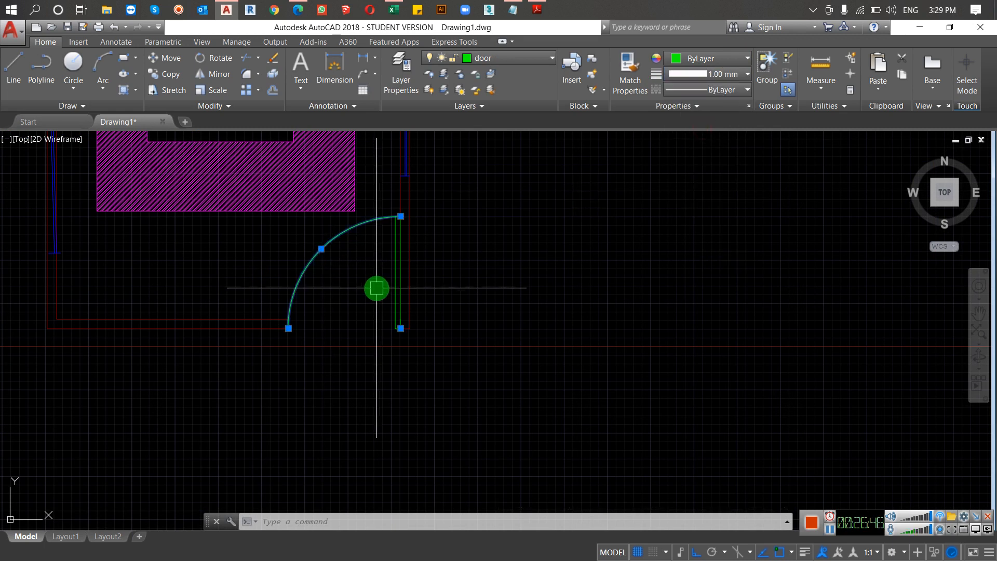
Step: Set the lineweight of the door's swing arc to 2.11 mm and deselect it
key(Escape)
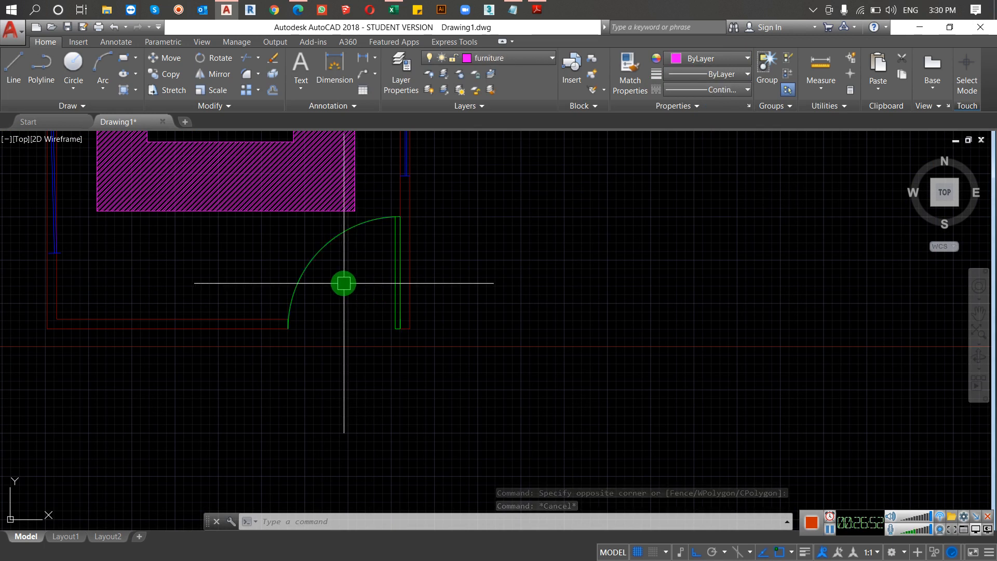
scroll(325, 280, up, 6)
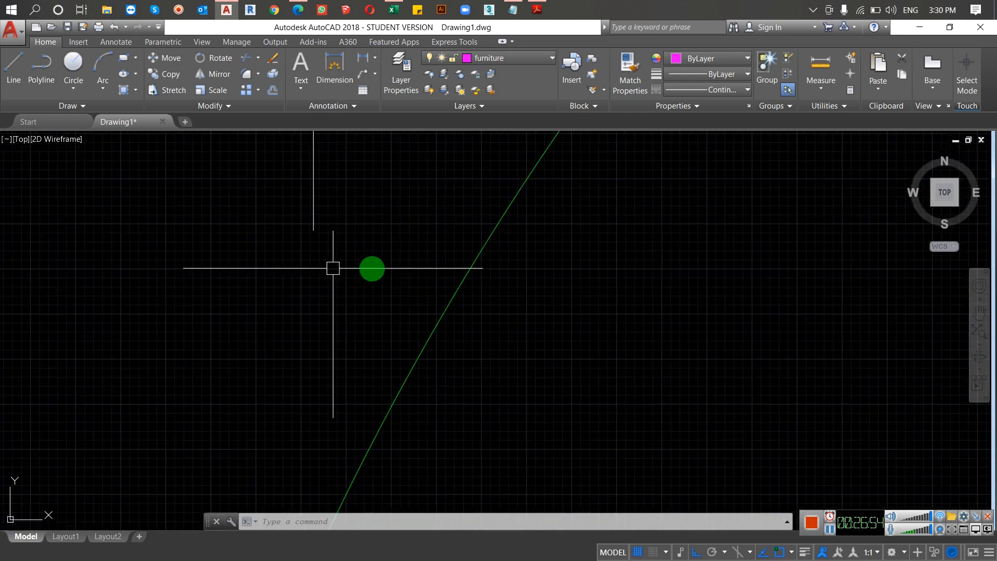
click(723, 73)
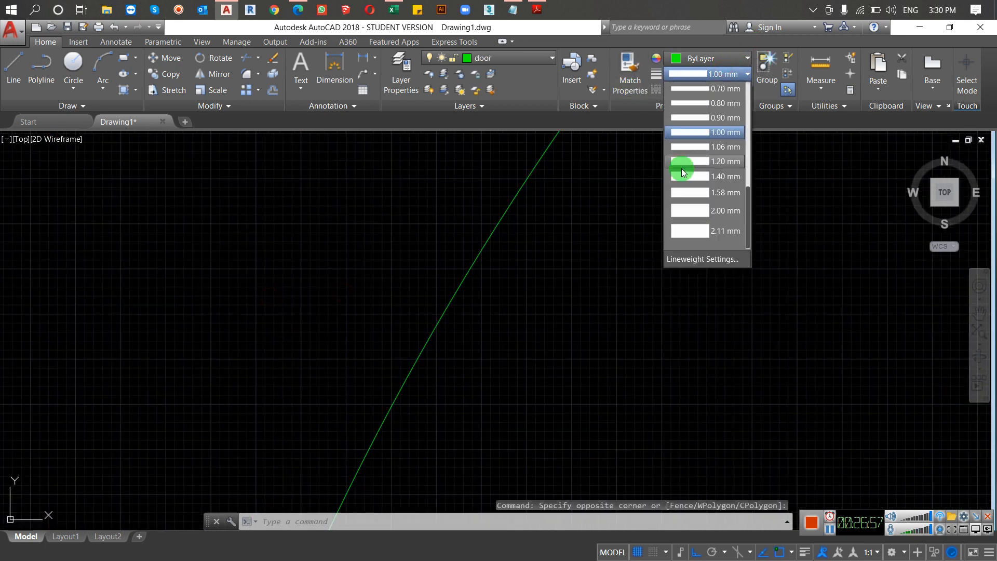
click(697, 231)
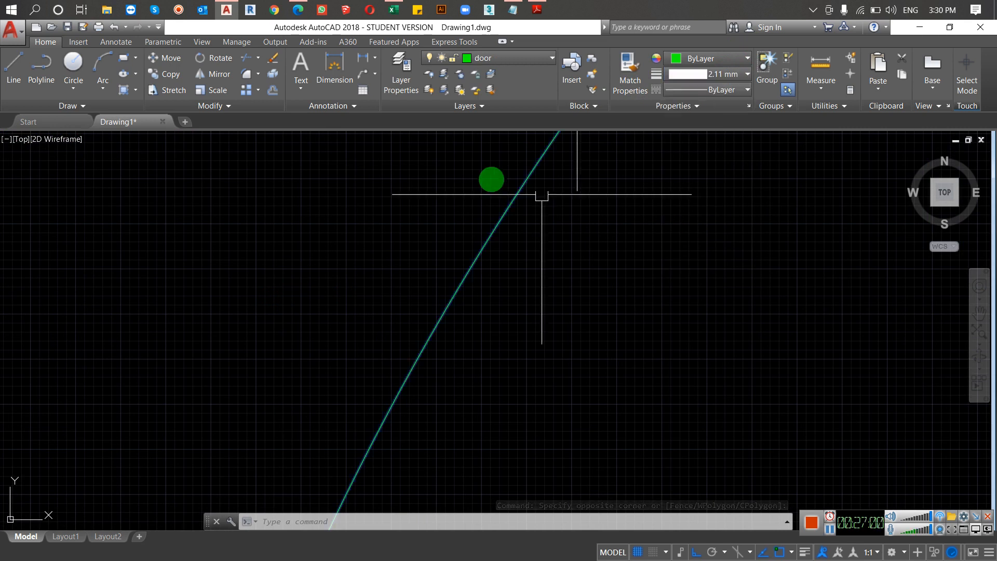
scroll(512, 180, down, 6)
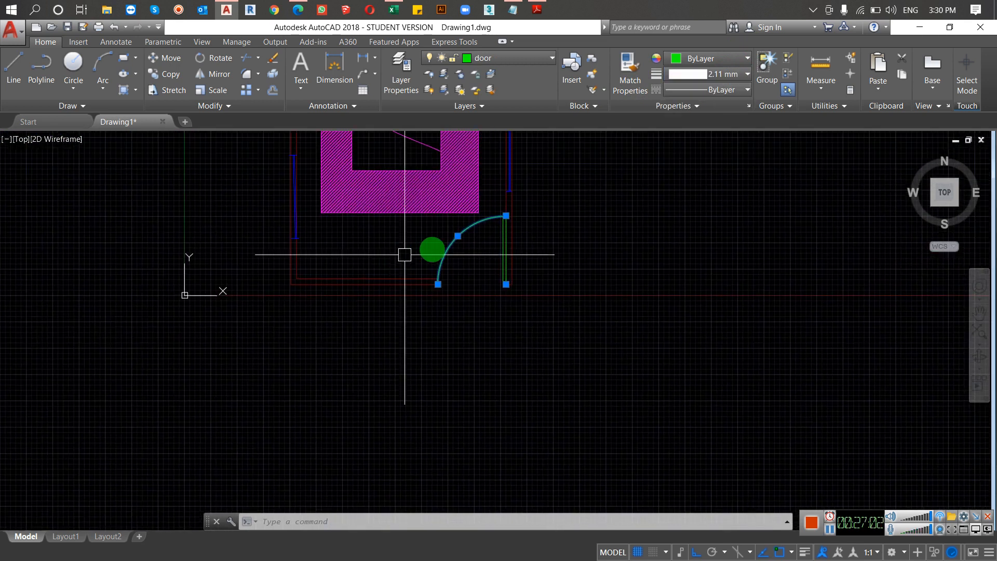
scroll(416, 249, up, 2)
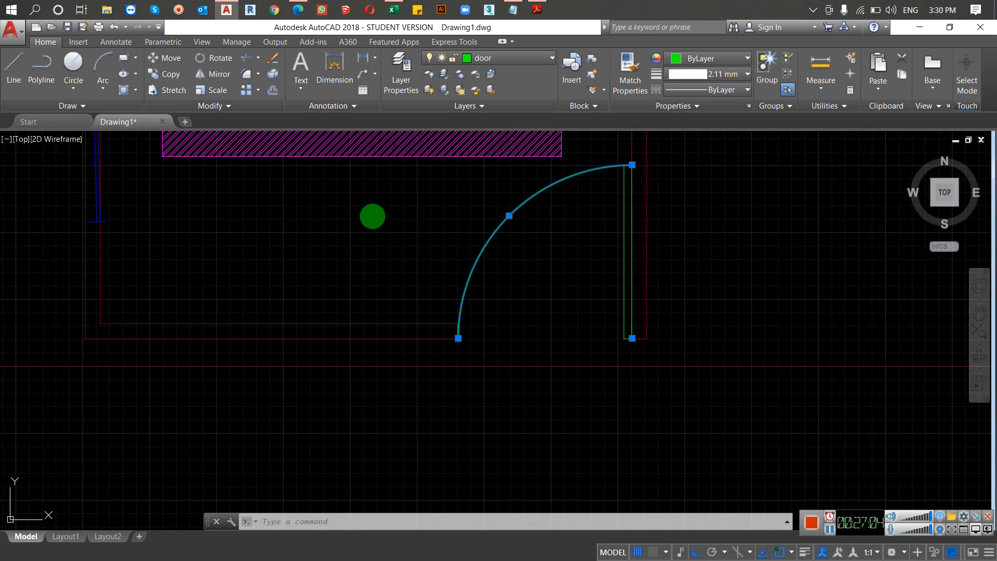
key(Escape)
Step: Set the lineweight of the door's swing arc to 0.90 mm and clear the selection
drag(538, 213, 432, 240)
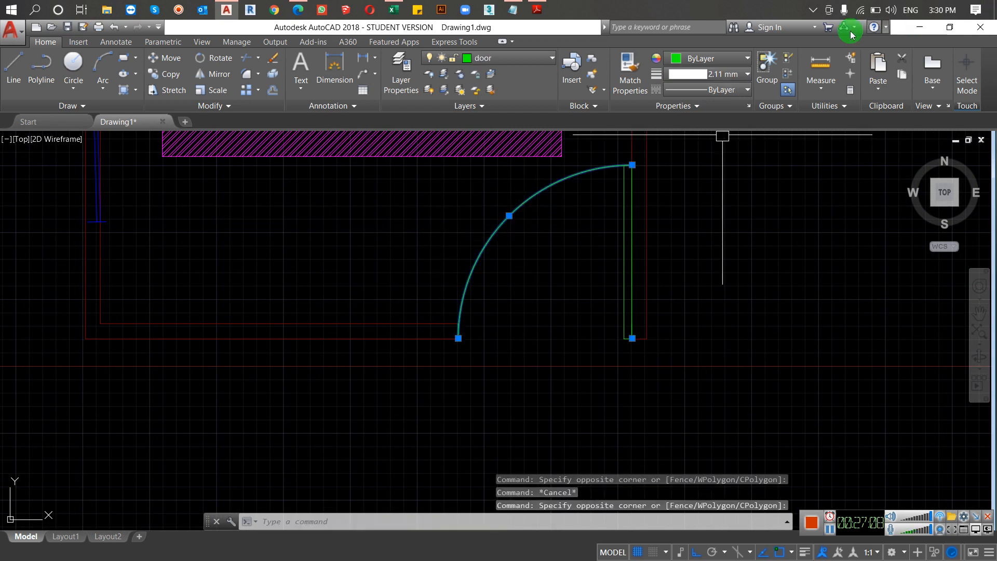
click(732, 74)
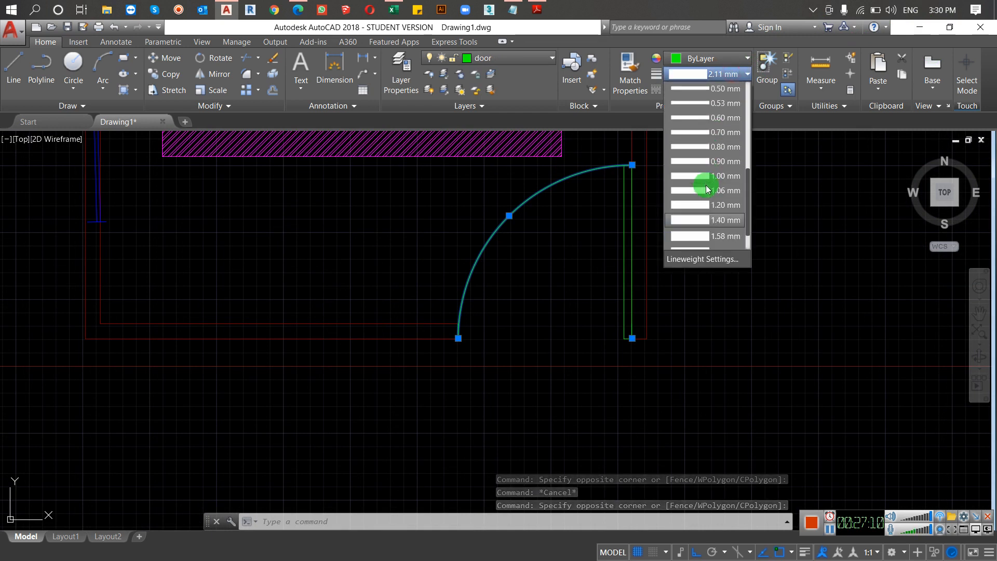
scroll(700, 174, down, 1)
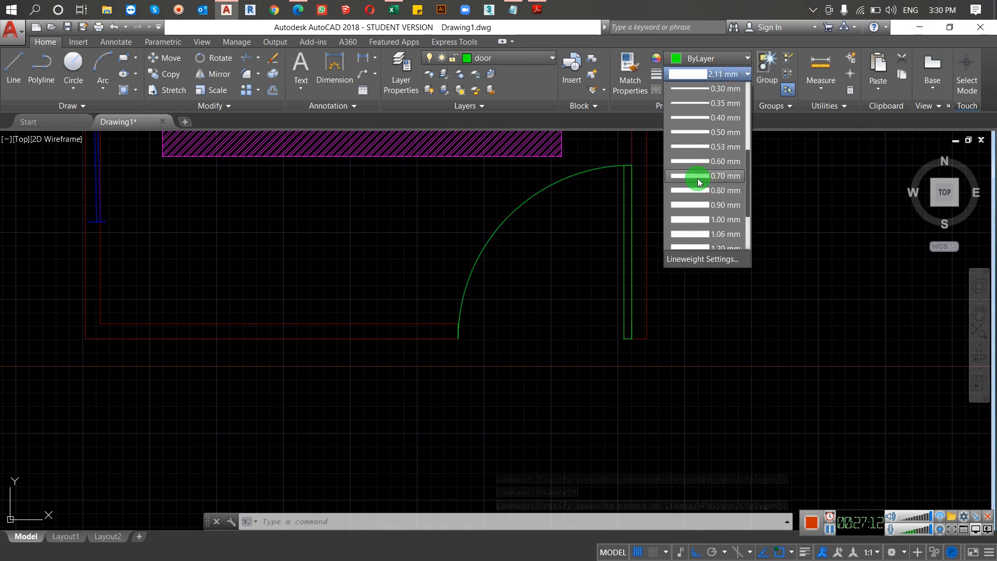
click(696, 204)
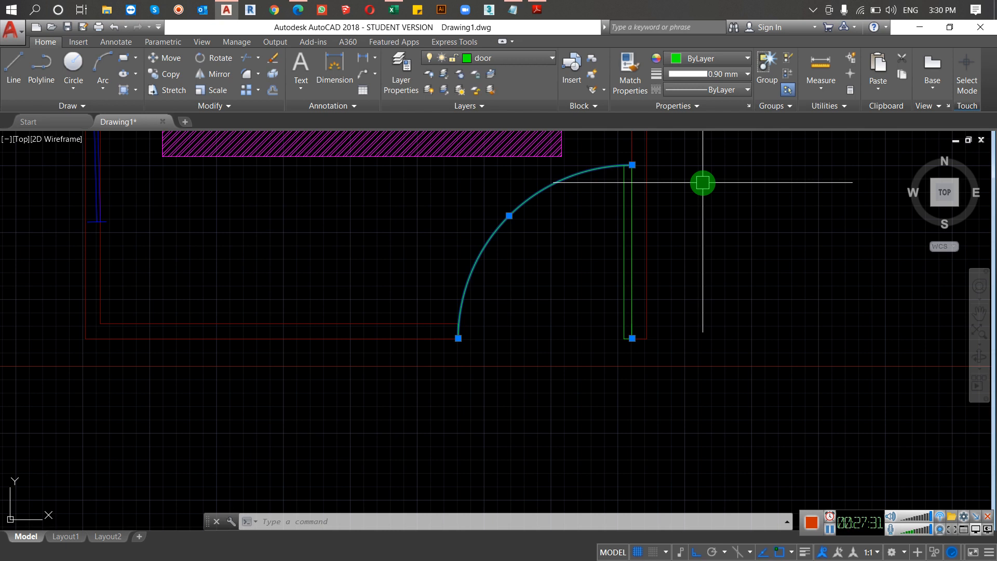
key(Escape)
Step: Turn on the drawing's lineweight display by setting the LWDISPLAY variable to on
text(LW)
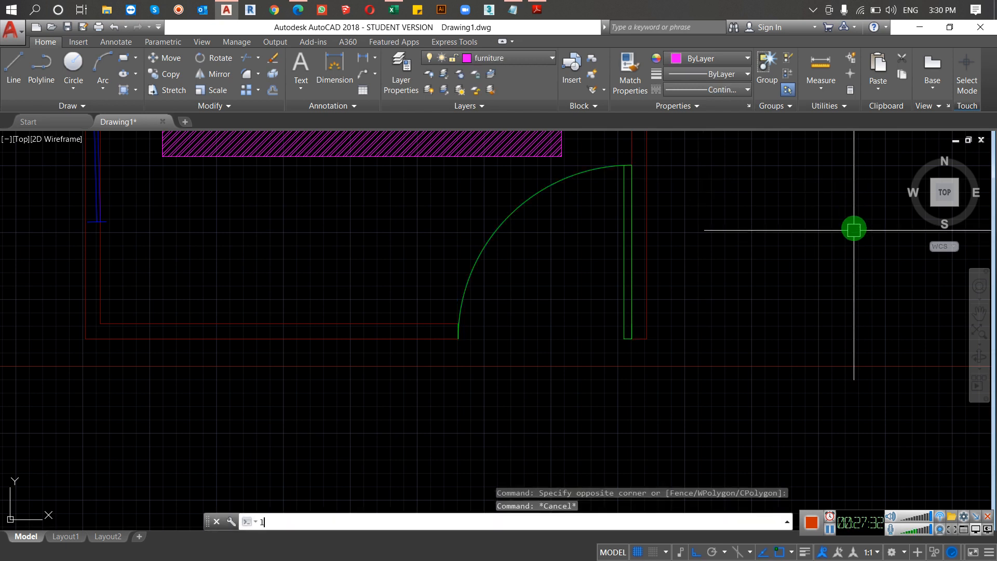
text(D)
key(Return)
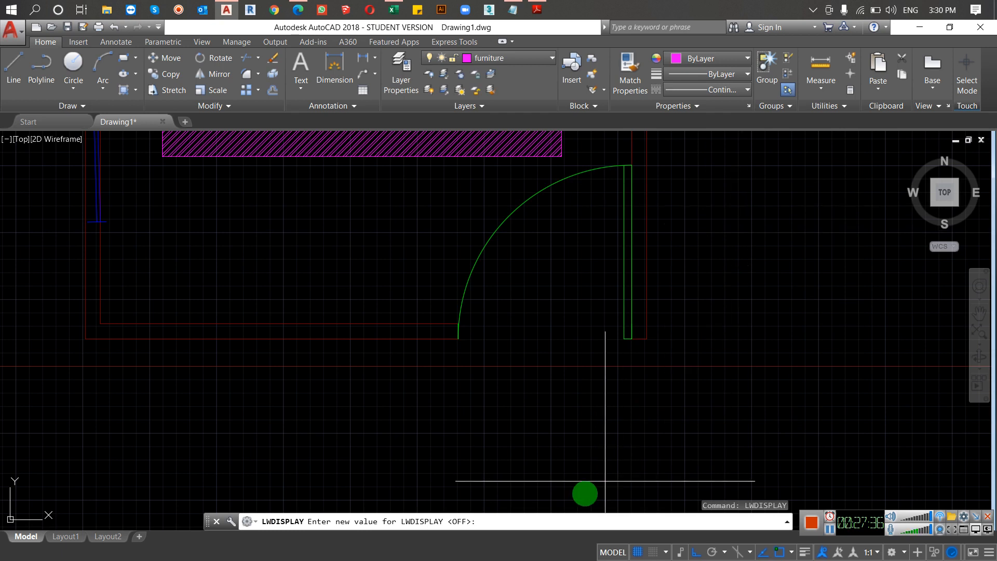
text(on)
key(Return)
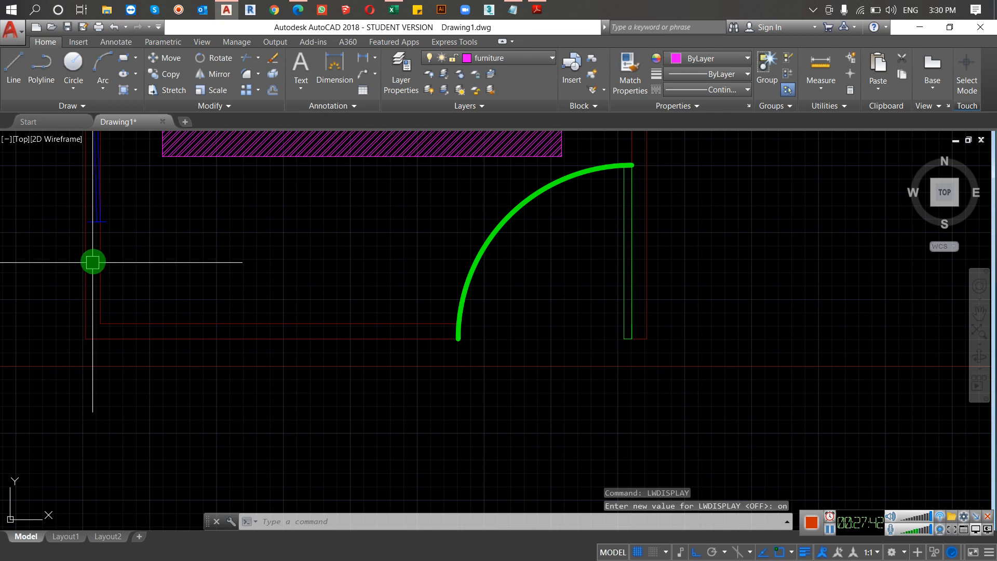
Step: Thicken the door's swing arc by assigning it the 2.11 mm lineweight
mouse_move(105, 221)
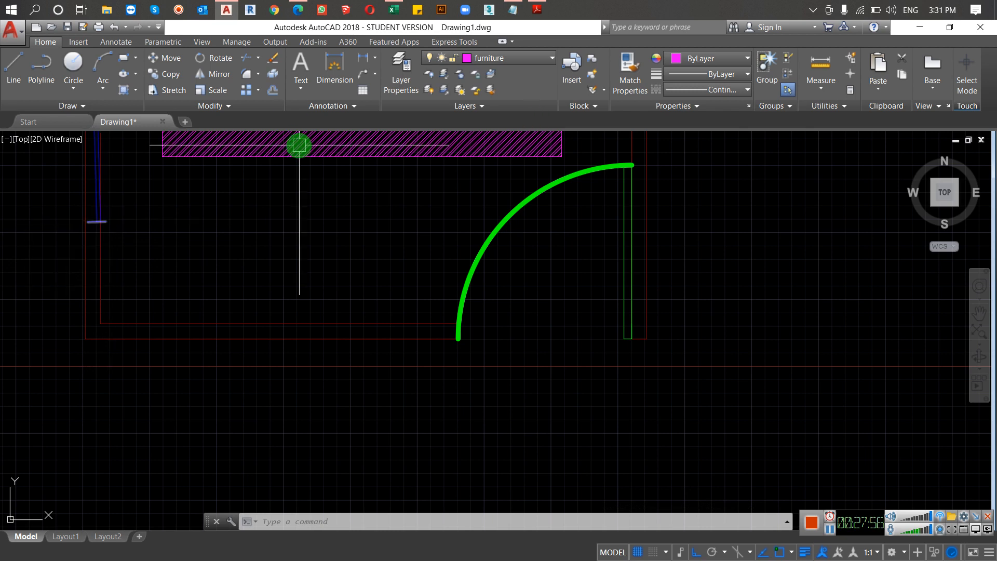
click(577, 243)
click(413, 267)
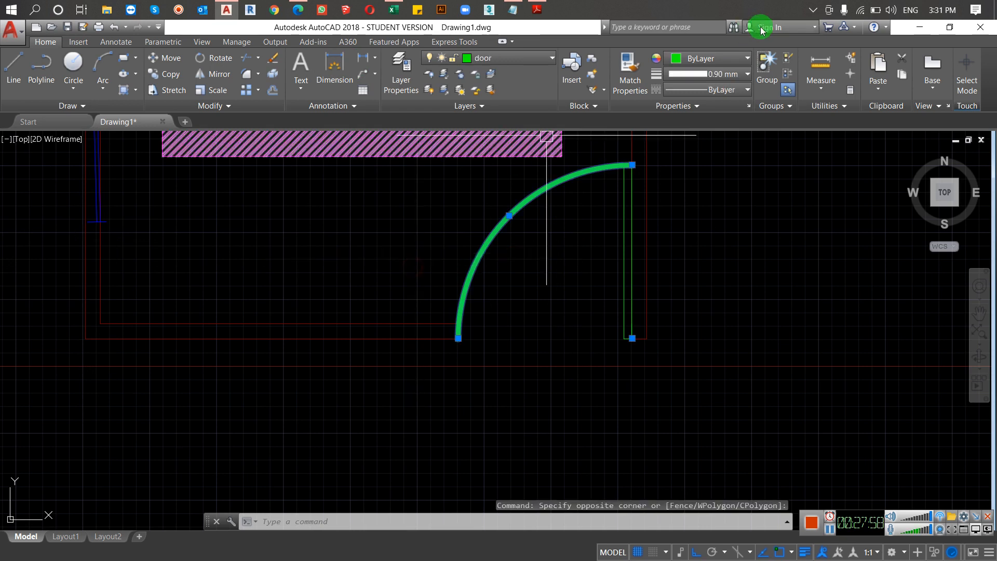
click(746, 74)
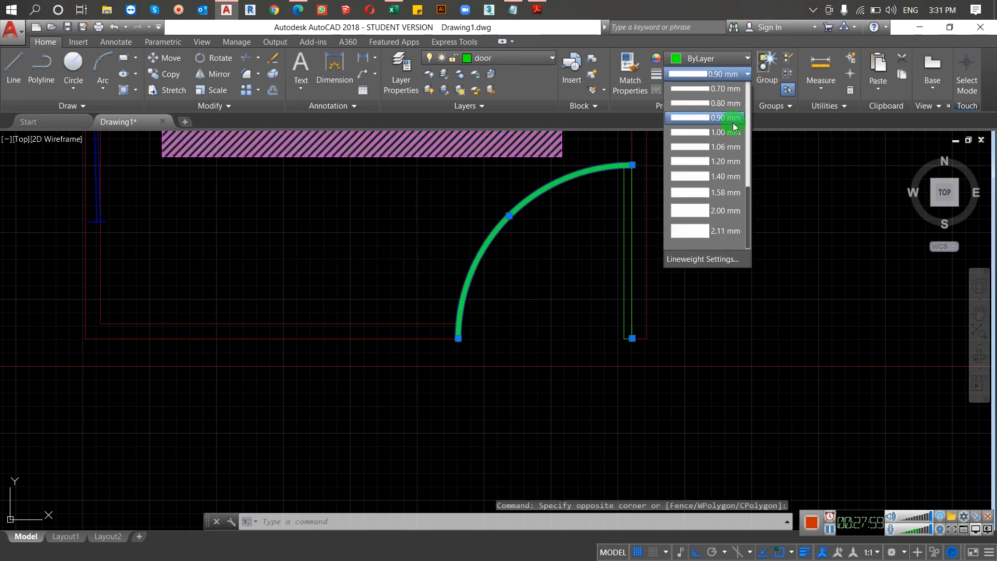
click(695, 230)
Step: Reduce the door arc's lineweight to 0.35 mm and deselect the arc
click(724, 73)
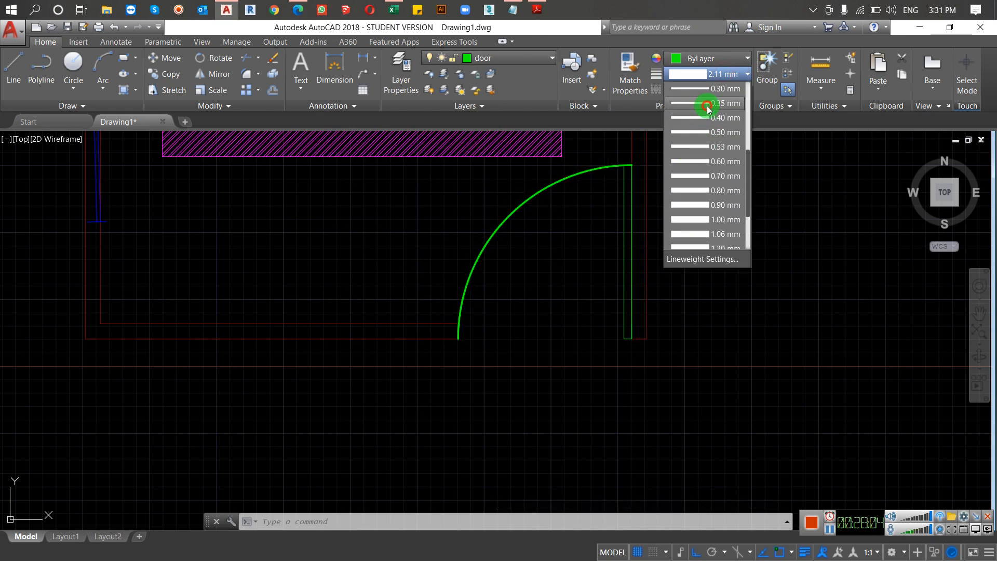
click(705, 103)
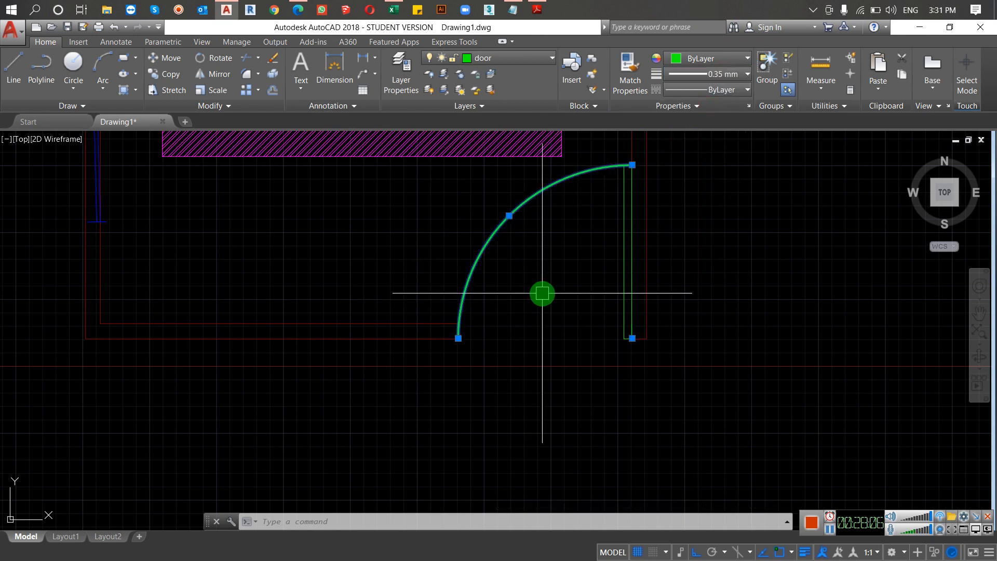
key(Escape)
key(Escape)
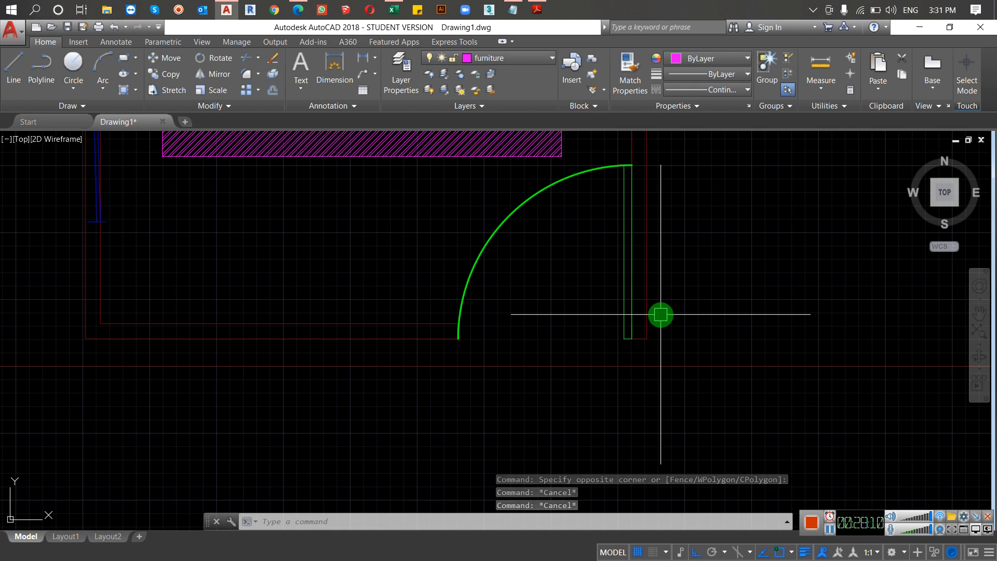
Step: Turn off the drawing's lineweight display by setting the LWDISPLAY variable to off
text(lwd)
key(Return)
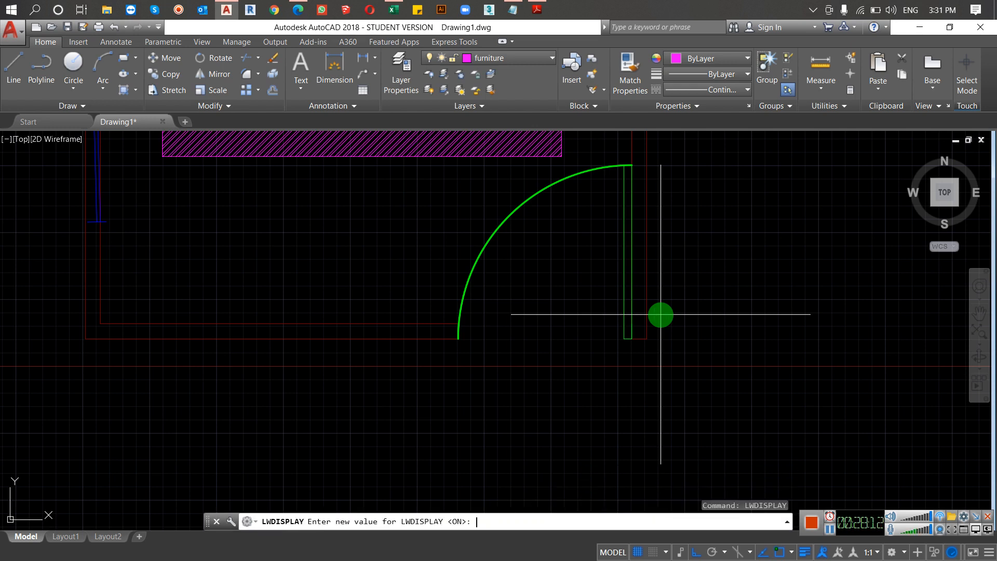
text(off)
key(Return)
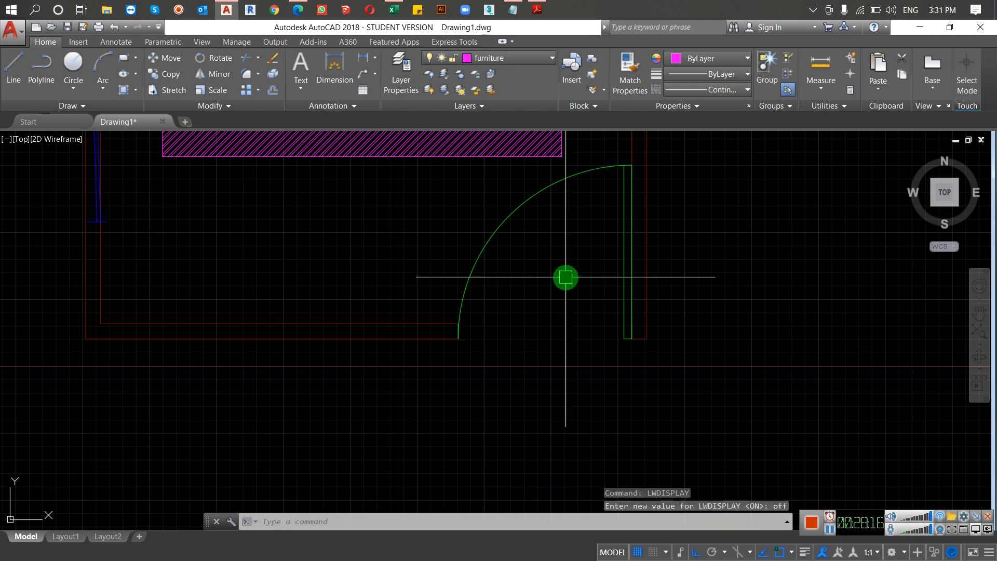
Step: Select the door's swing arc and toggle the lineweight display on and off again to compare its thickness
click(556, 231)
click(457, 257)
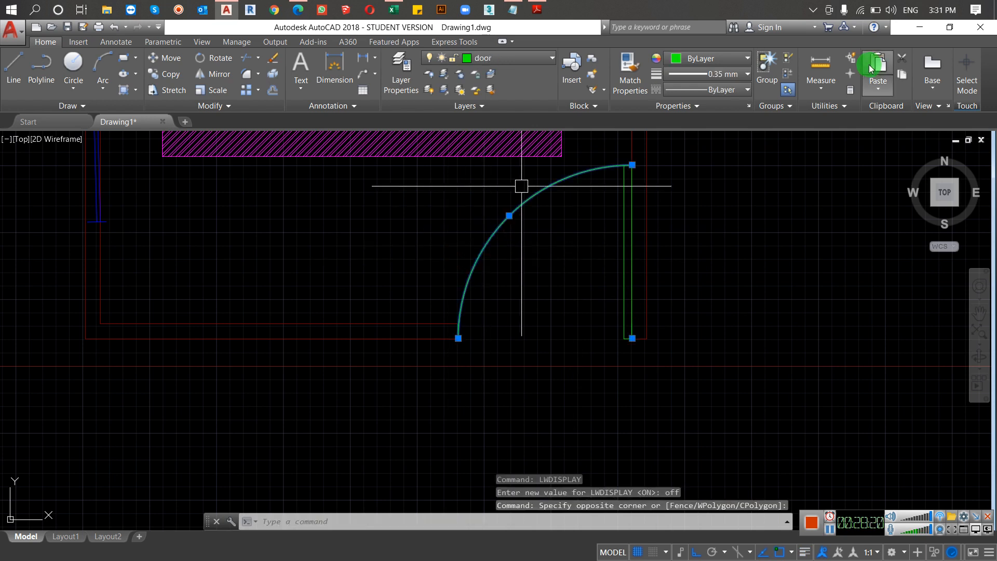
click(732, 78)
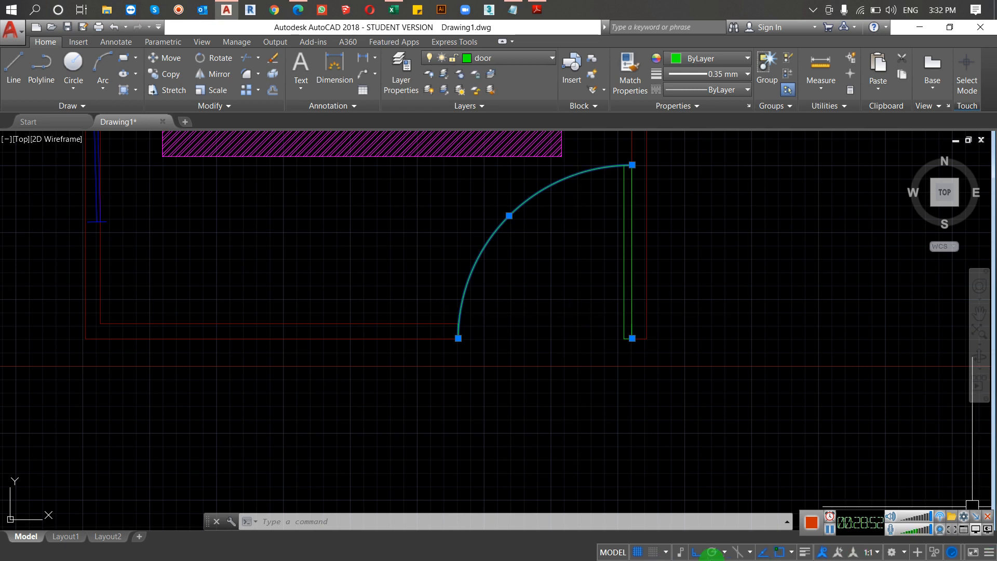
click(805, 553)
click(805, 553)
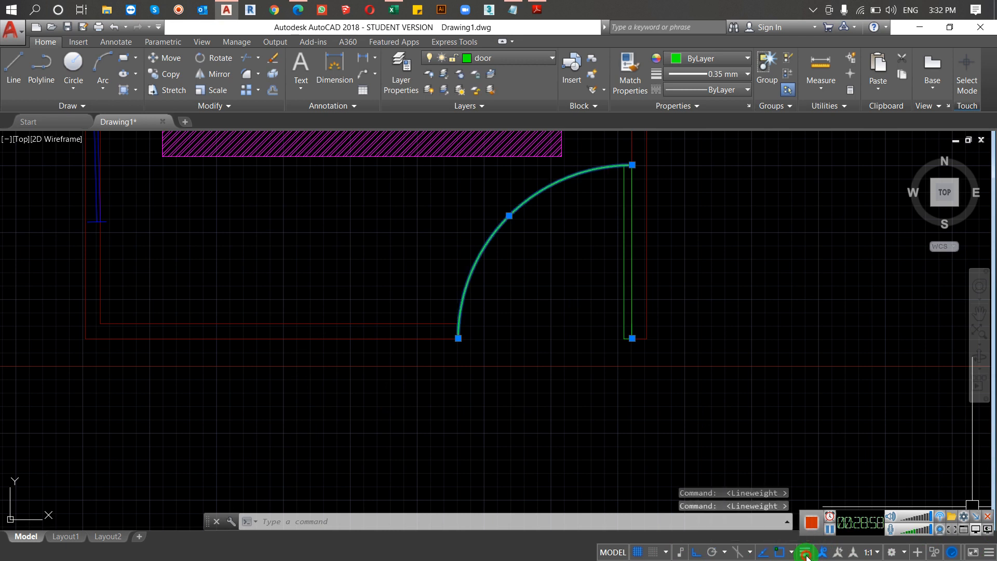
click(805, 553)
click(806, 553)
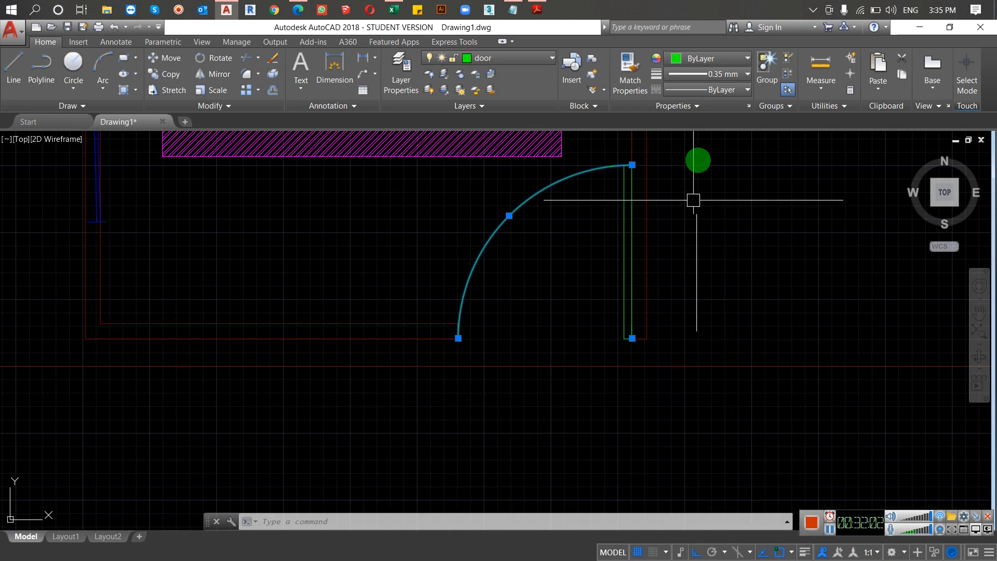
Step: Set the selected door arc's lineweight to Default and clear the selection
click(708, 77)
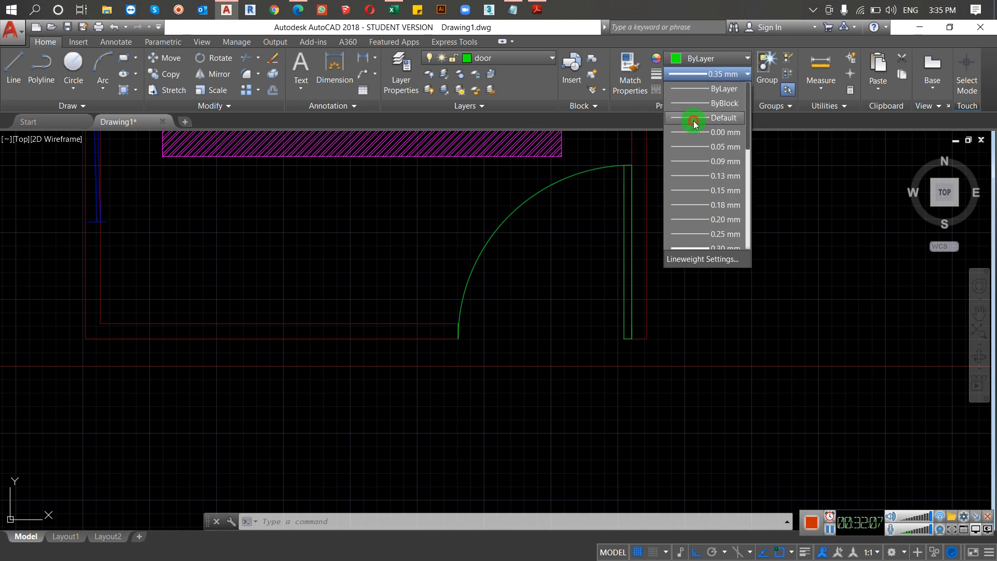
click(696, 118)
key(Escape)
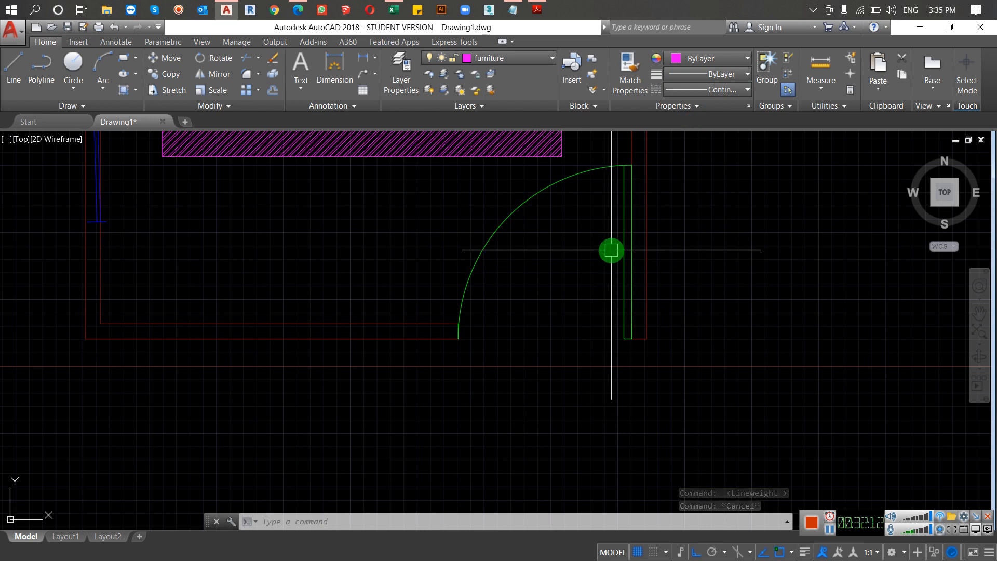
Step: Switch to the course content PDF in Adobe Reader, review the Color and Property topics under Working with Layers, and return to the AutoCAD drawing
click(537, 9)
scroll(390, 326, down, 1)
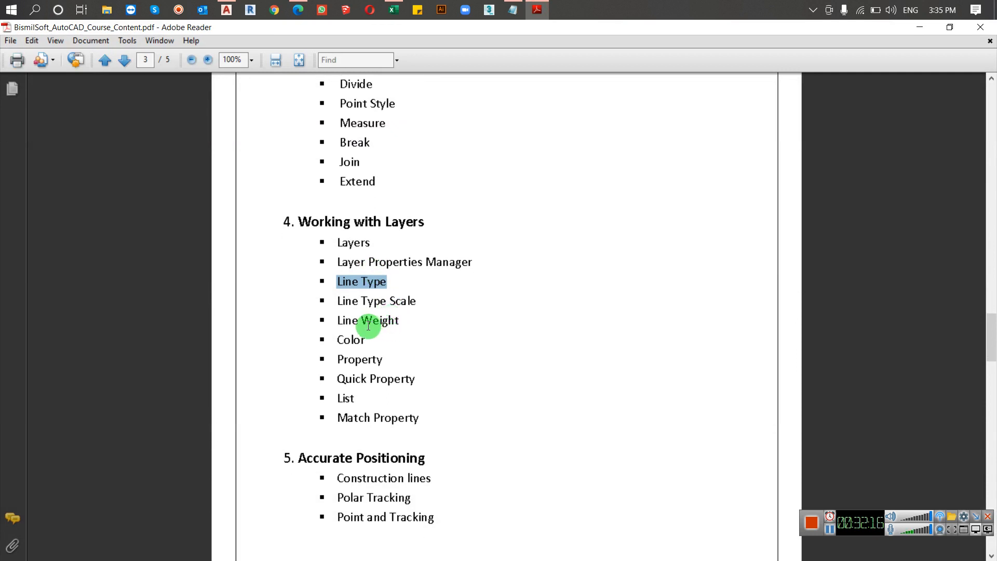
drag(336, 340, 363, 343)
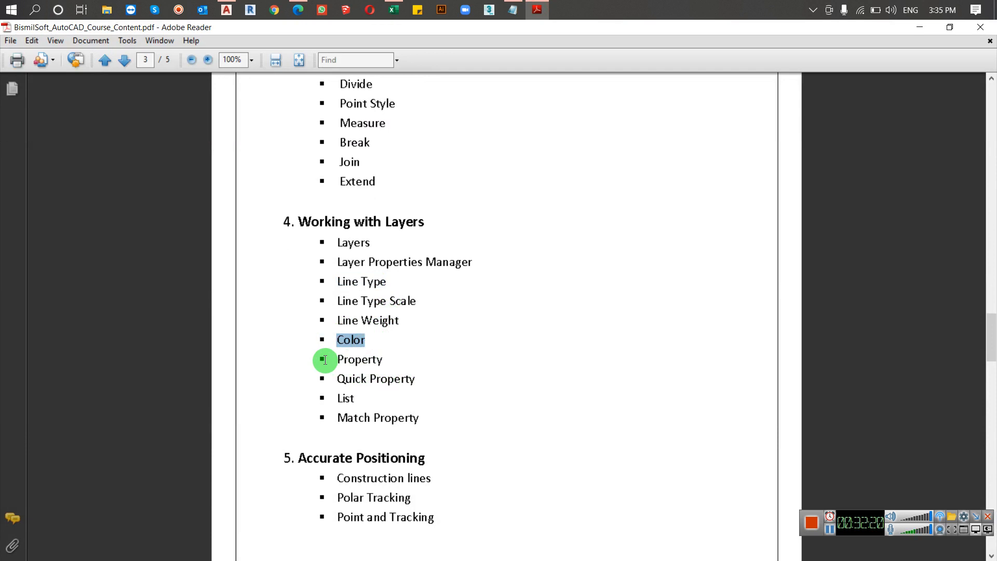
drag(320, 357, 400, 356)
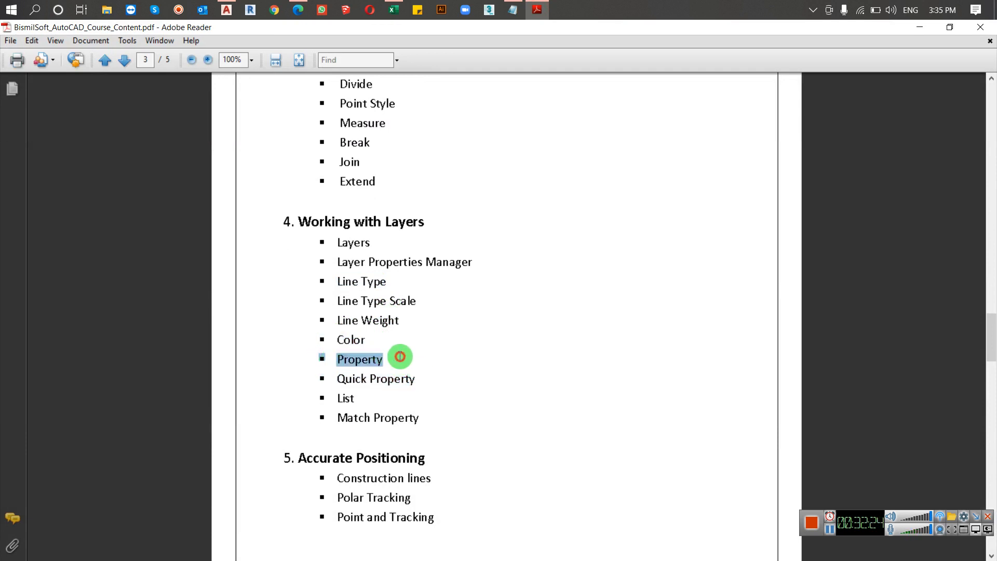
click(920, 25)
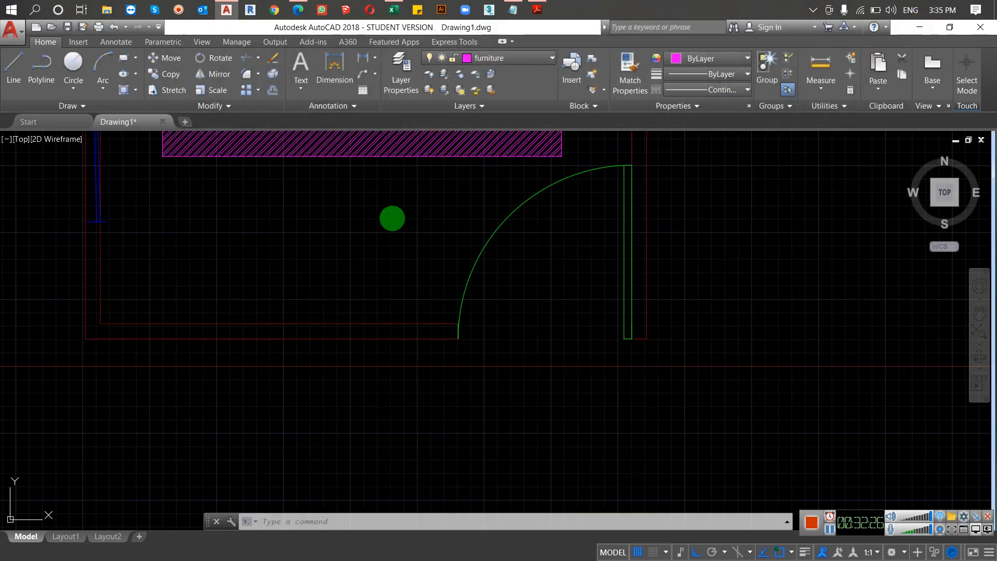
Step: Select the door's swing arc and review its general and geometry settings in the Properties palette
key(Escape)
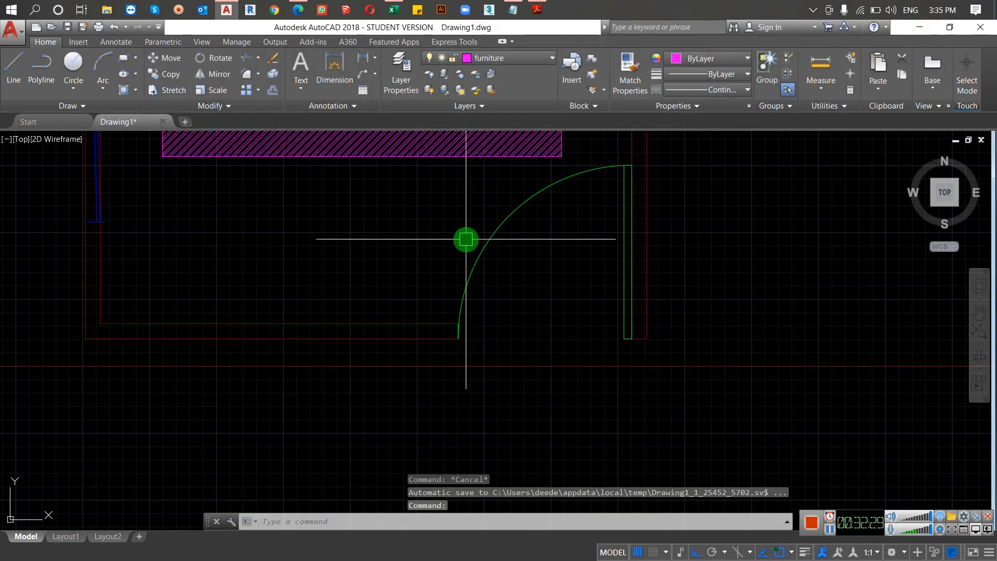
key(Escape)
scroll(492, 267, down, 3)
scroll(491, 277, up, 6)
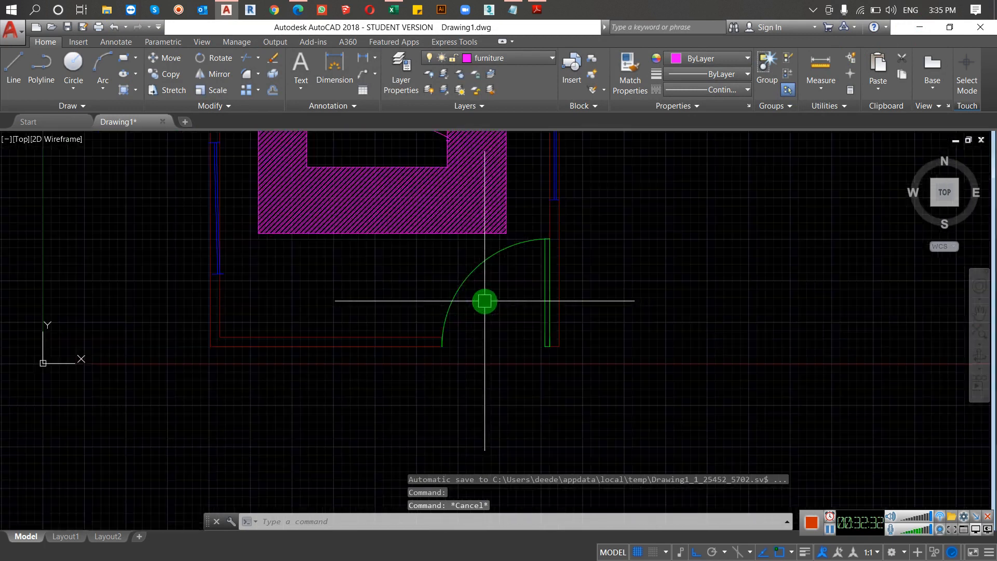
click(527, 252)
click(342, 282)
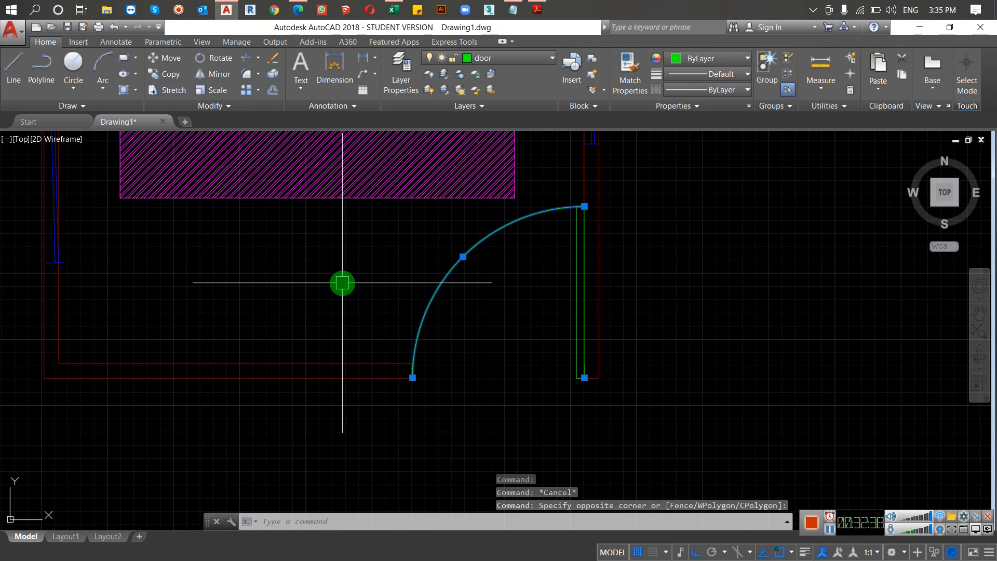
text(pr)
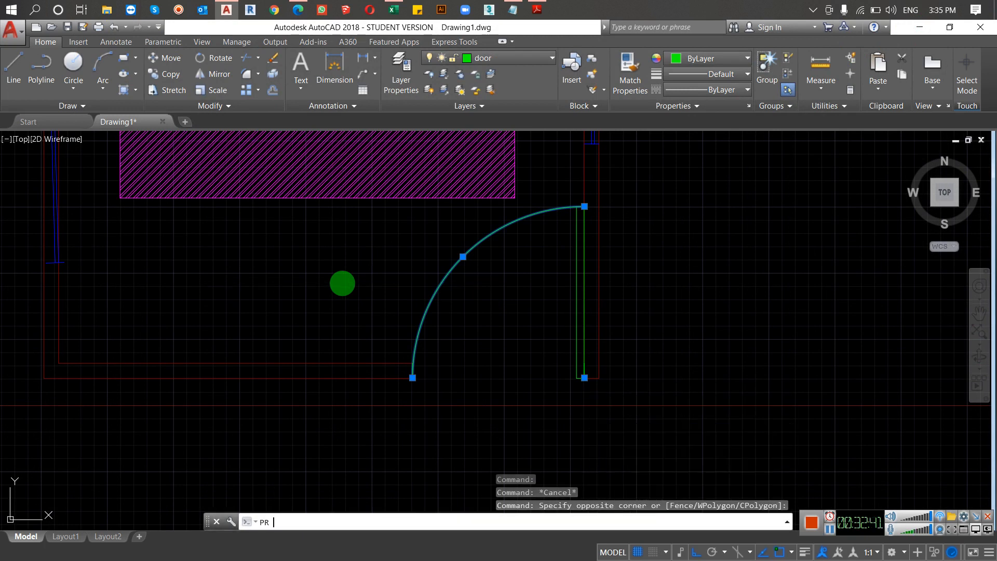
key(Return)
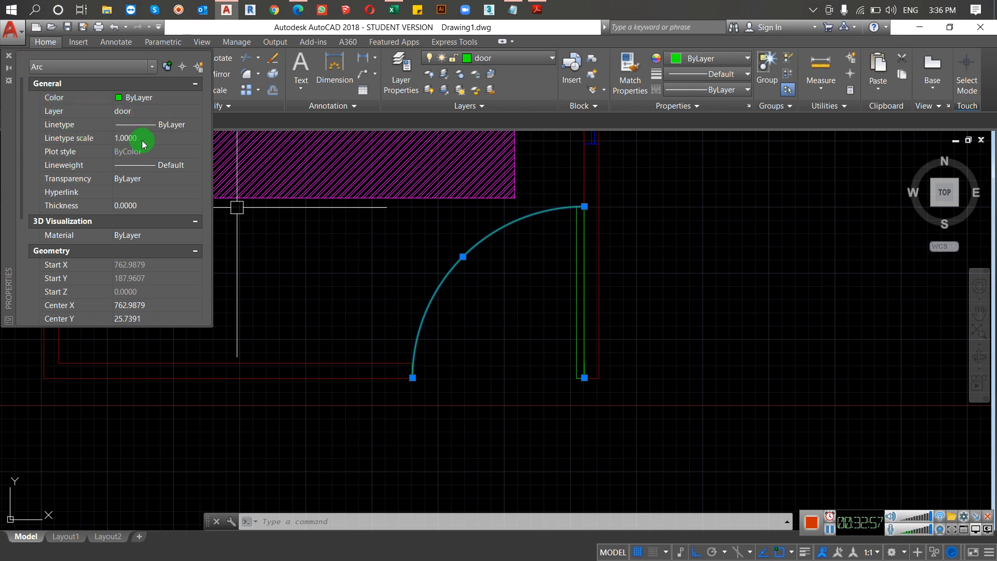
scroll(134, 211, down, 5)
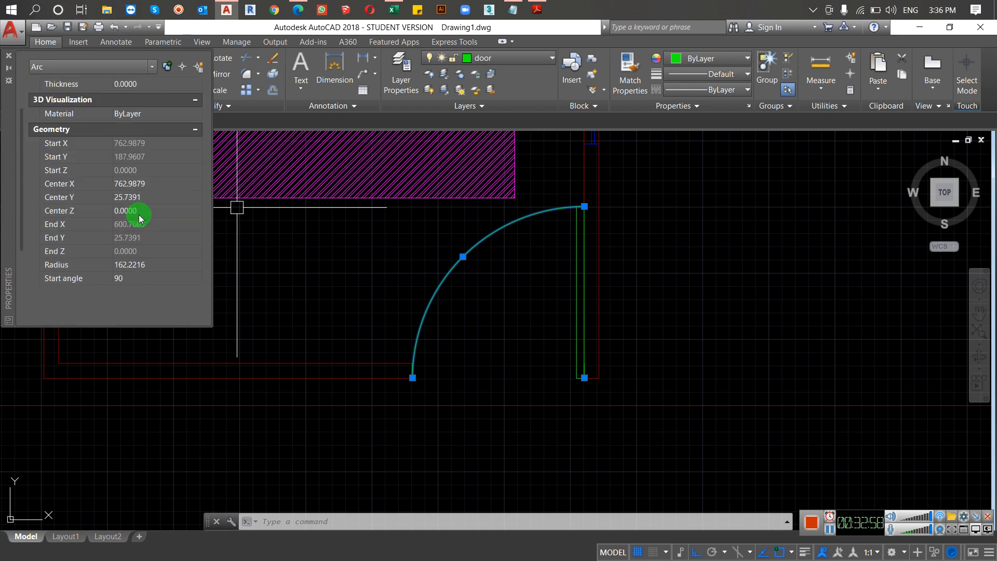
scroll(111, 234, down, 3)
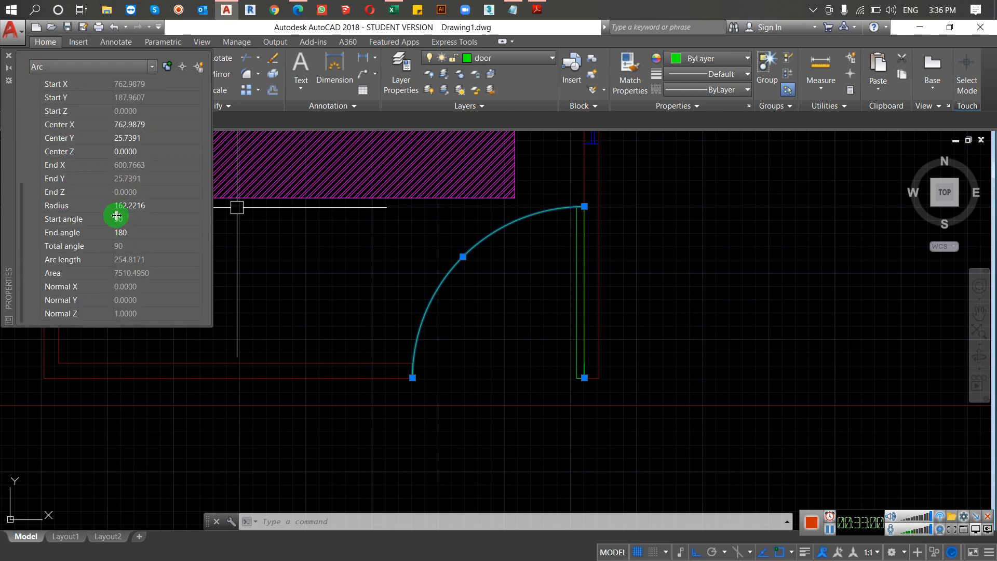
scroll(126, 218, up, 10)
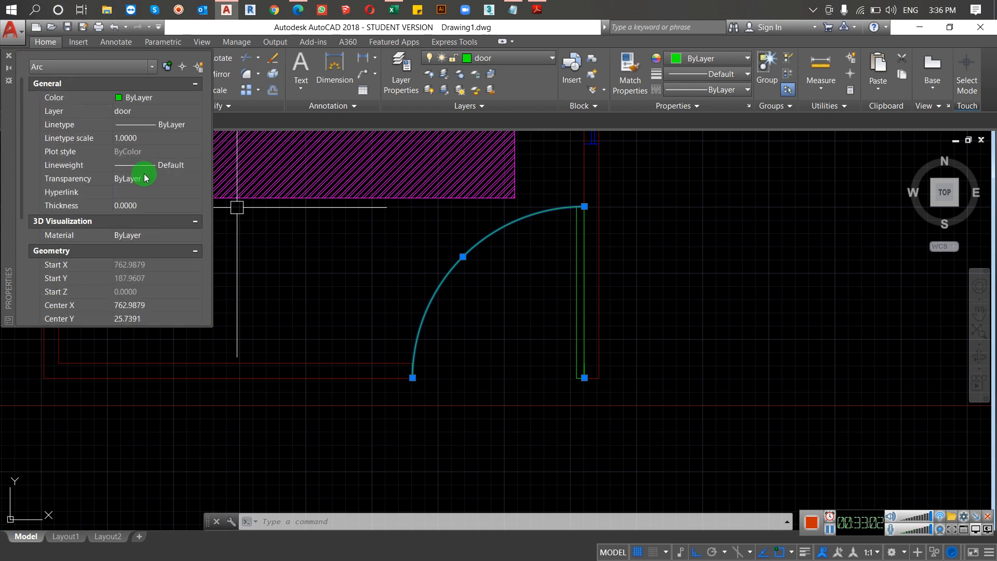
Step: Inspect the door arc's lineweight and layer options without changing them, and close the Properties palette
click(178, 165)
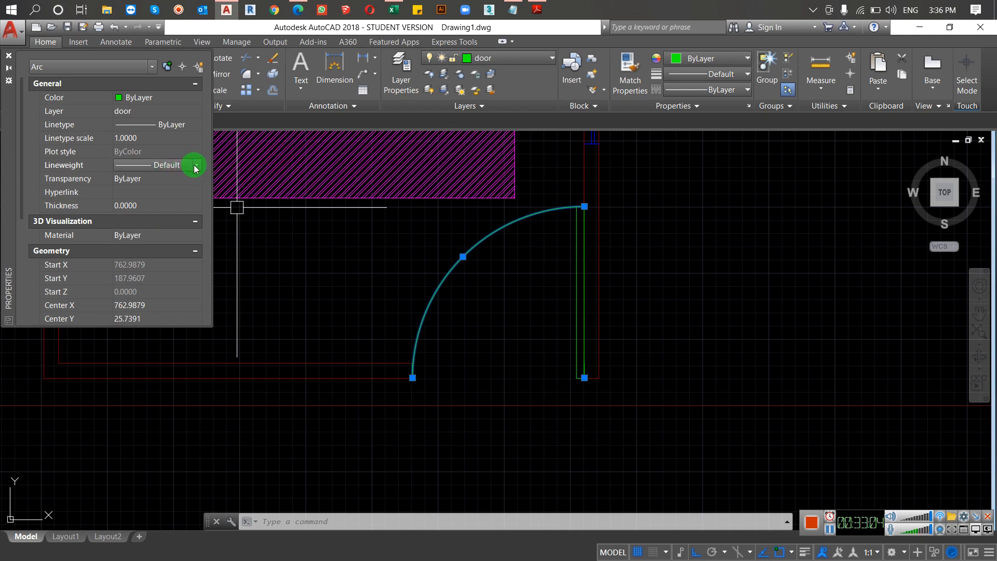
click(196, 165)
click(196, 165)
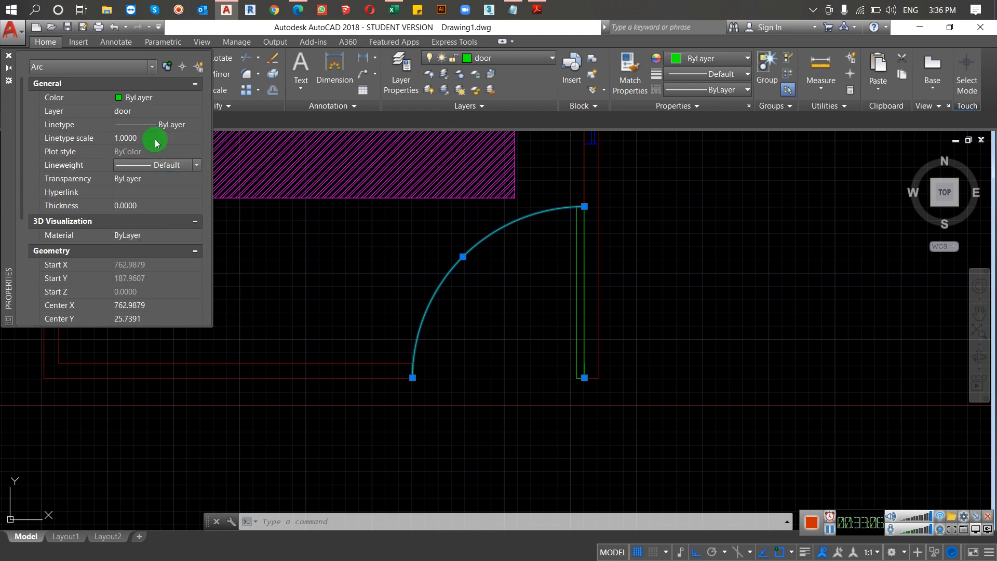
click(165, 111)
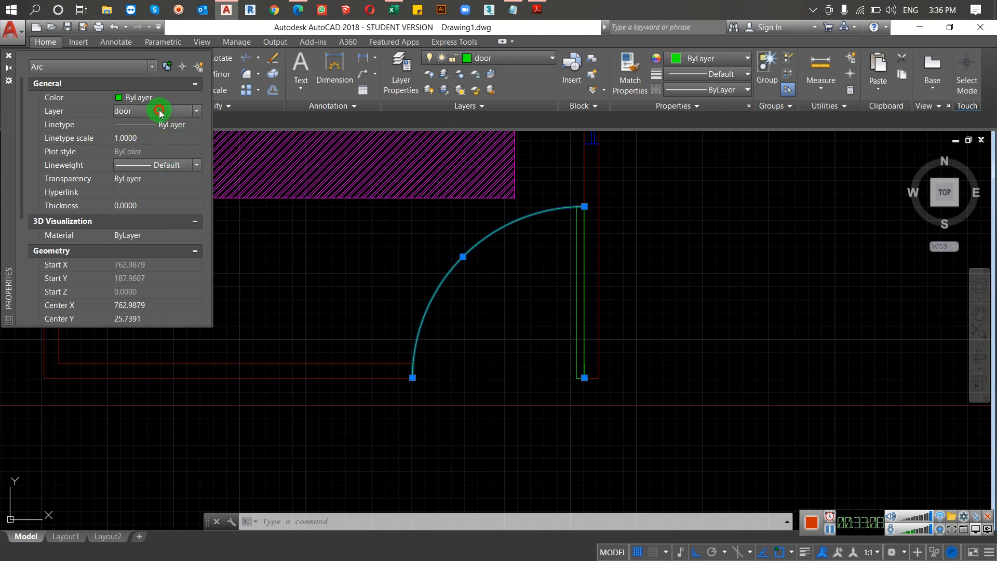
click(196, 112)
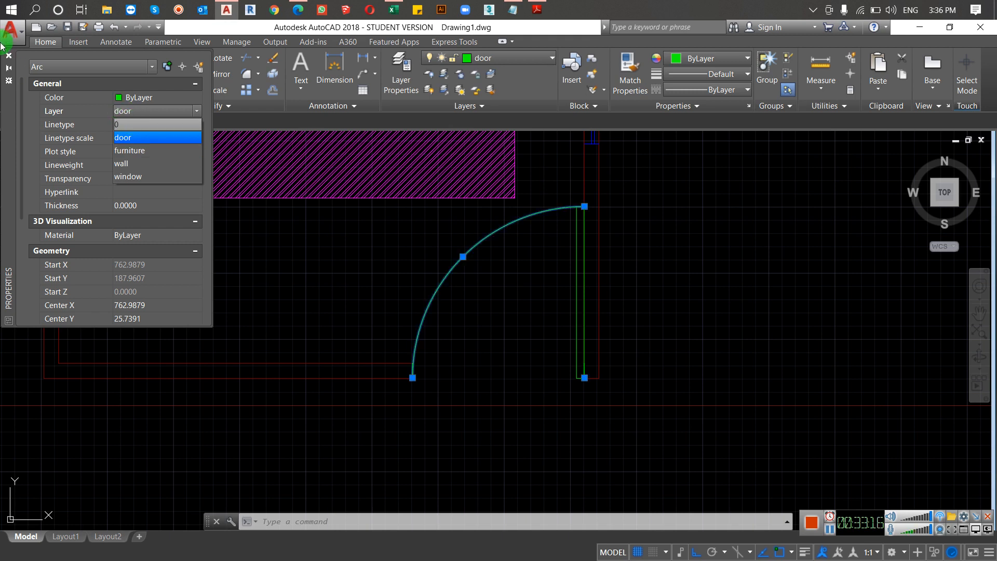
click(40, 127)
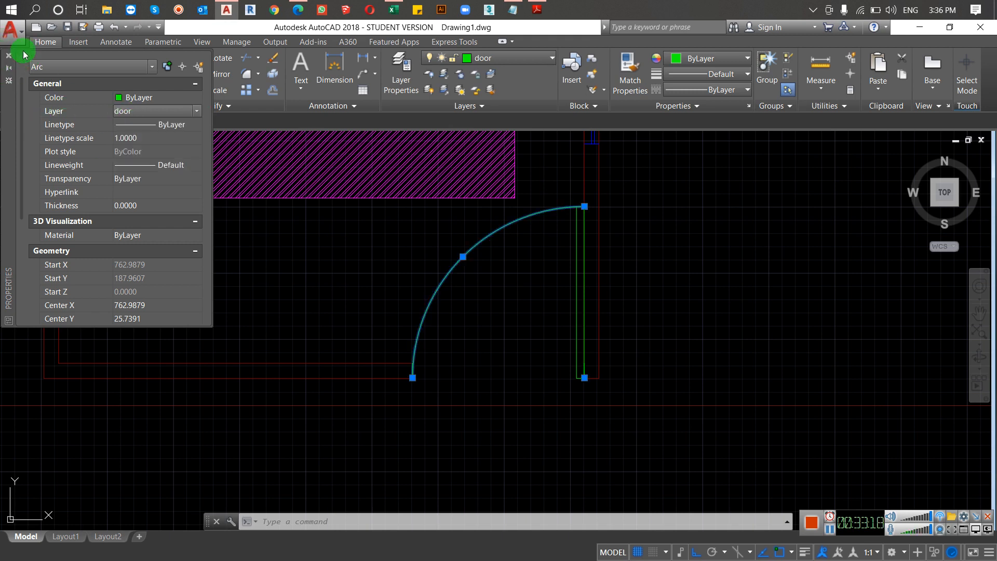
click(7, 57)
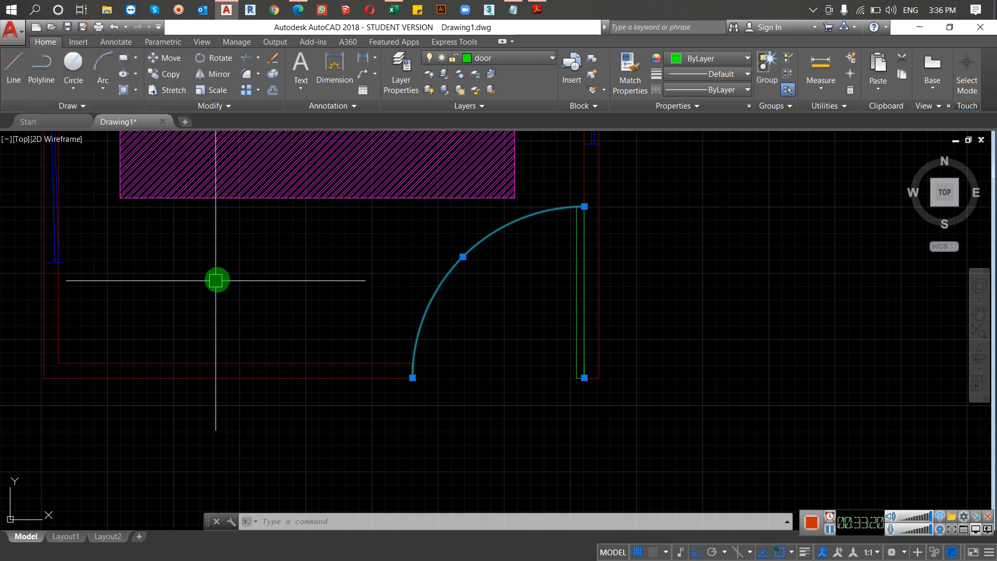
Step: Select the entire furnished room with a crossing window and open the Properties palette for the selection
scroll(267, 305, down, 6)
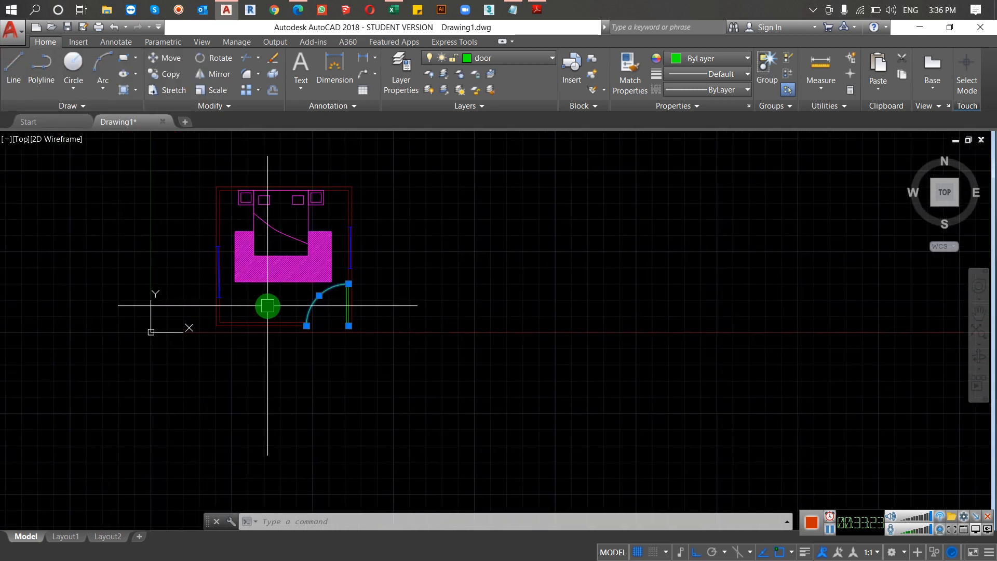
scroll(267, 305, up, 2)
scroll(267, 304, down, 2)
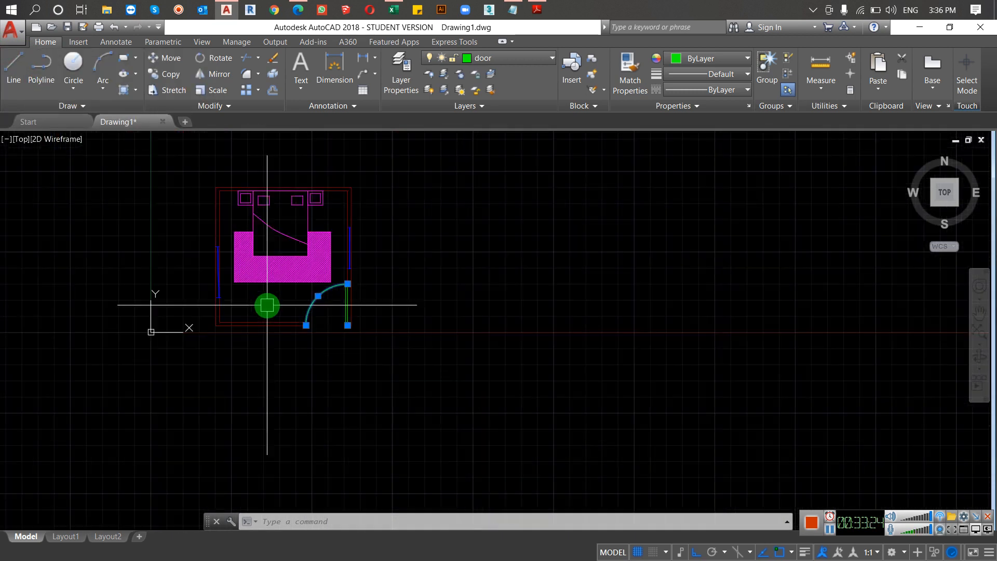
click(471, 153)
click(194, 347)
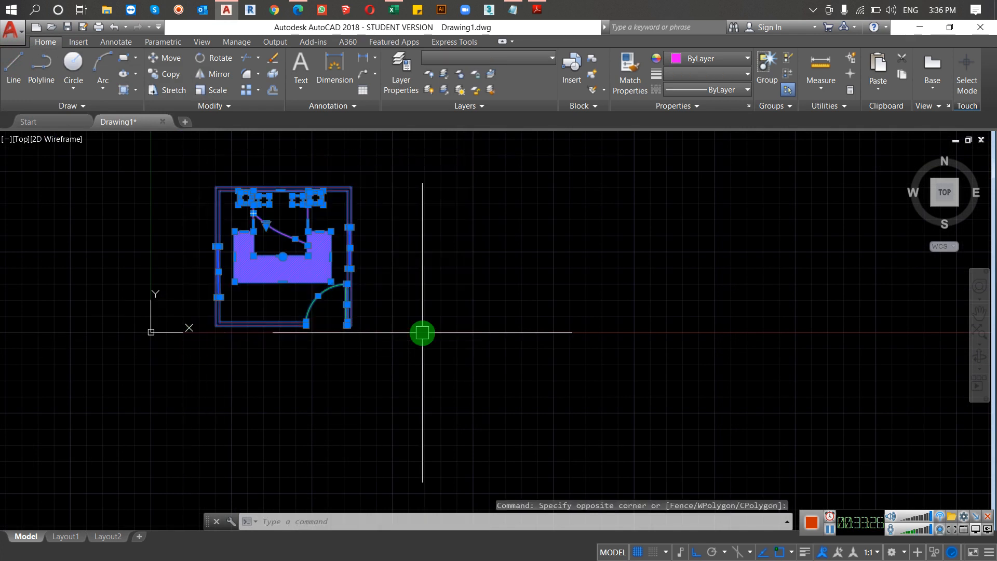
text(pr)
key(Return)
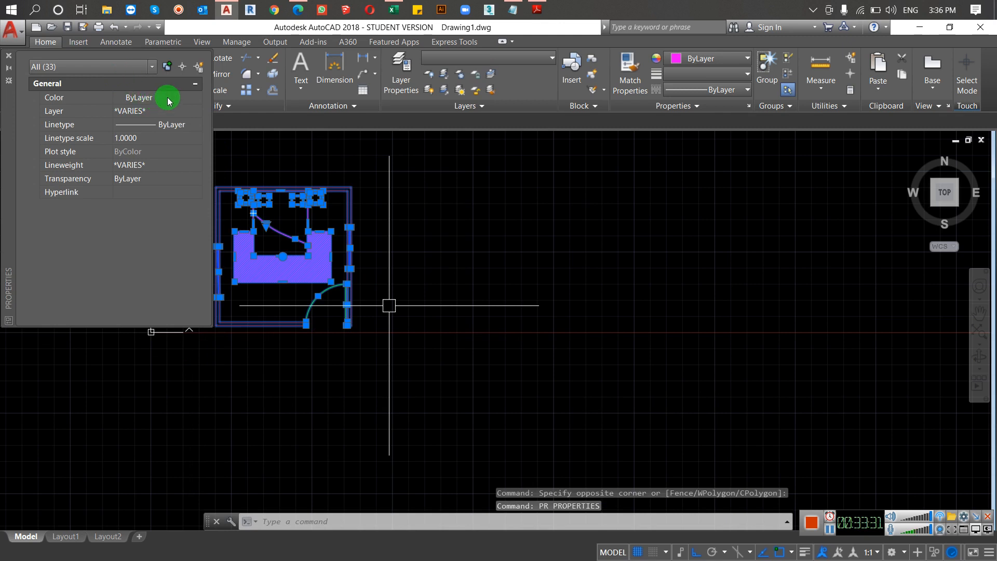
Step: Assign the selected room objects to layer 0, dismiss the locked-layer notice, close the Properties palette and clear the selection
click(171, 111)
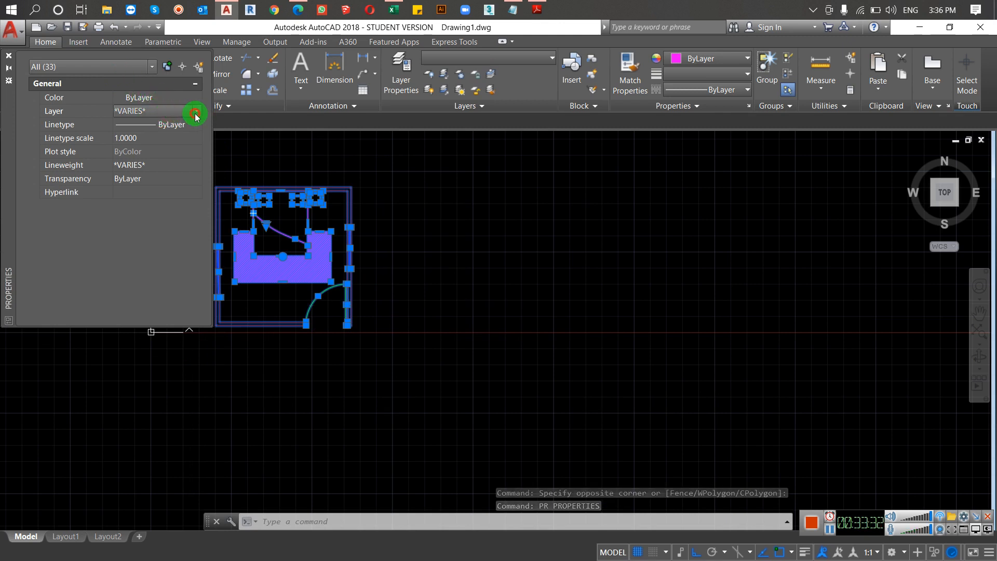
click(201, 112)
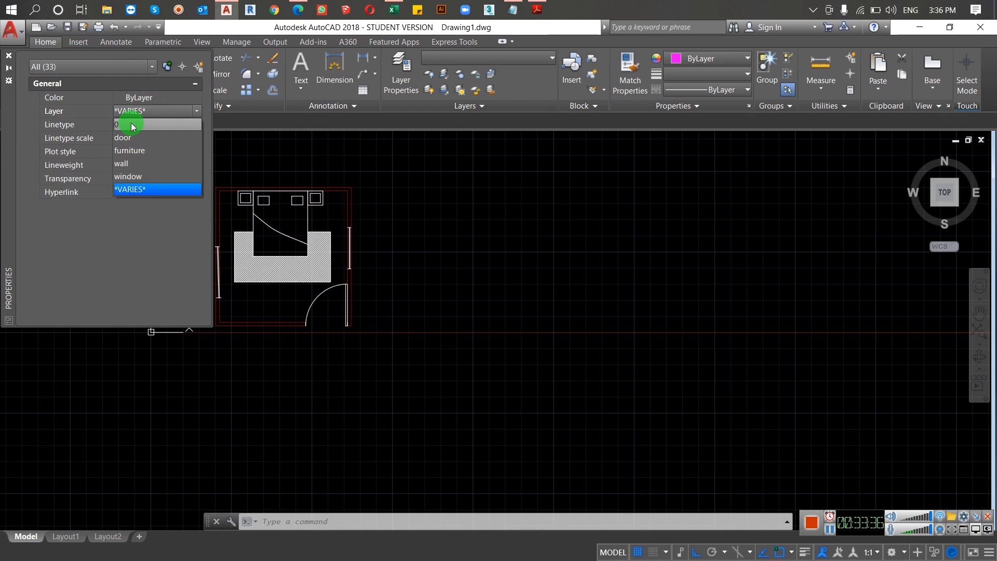
click(148, 292)
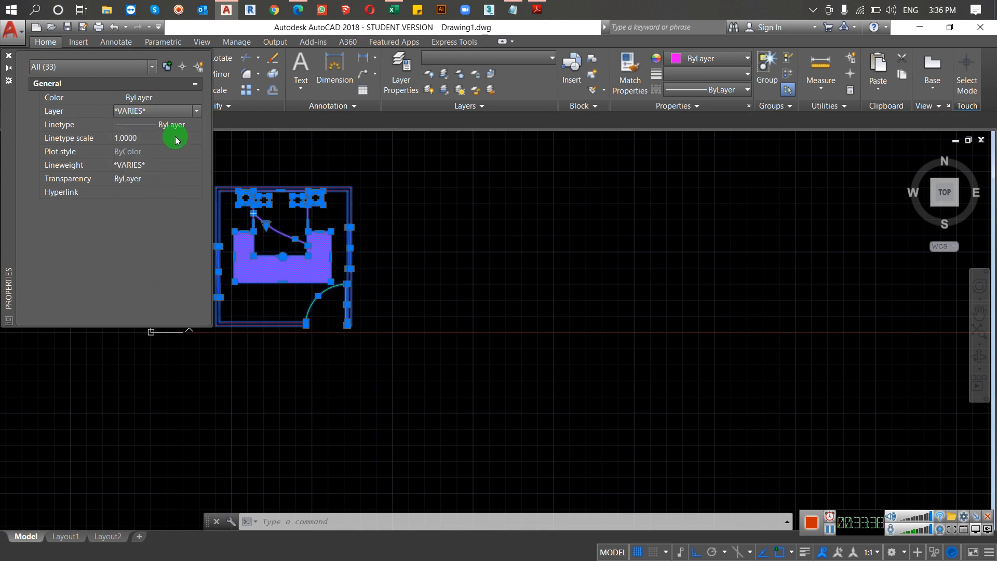
click(196, 111)
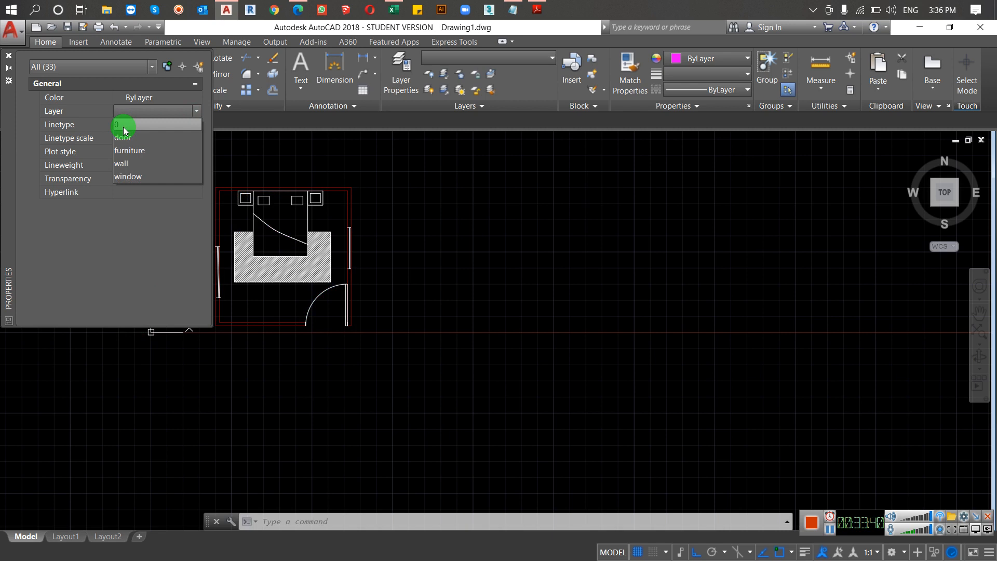
click(123, 125)
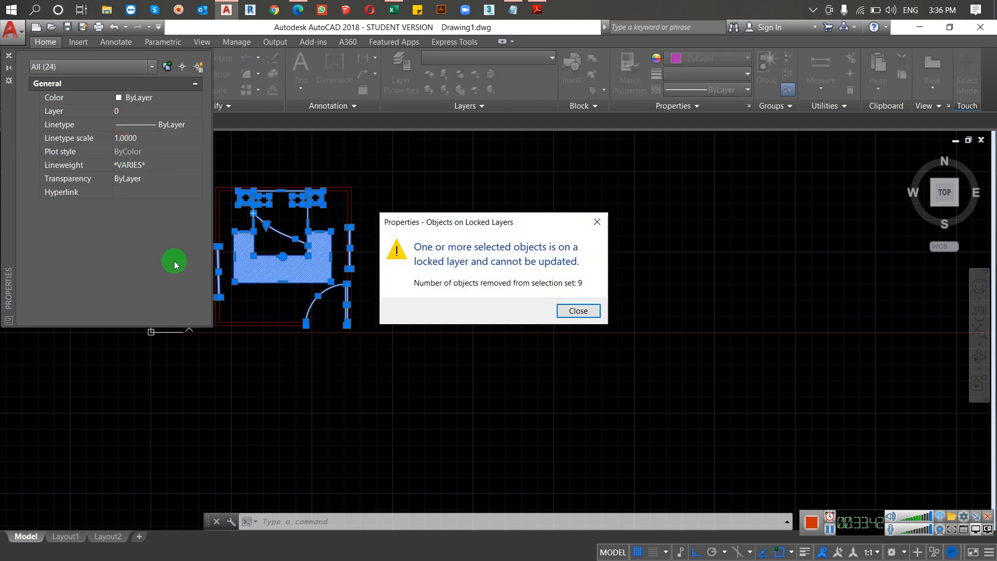
click(576, 311)
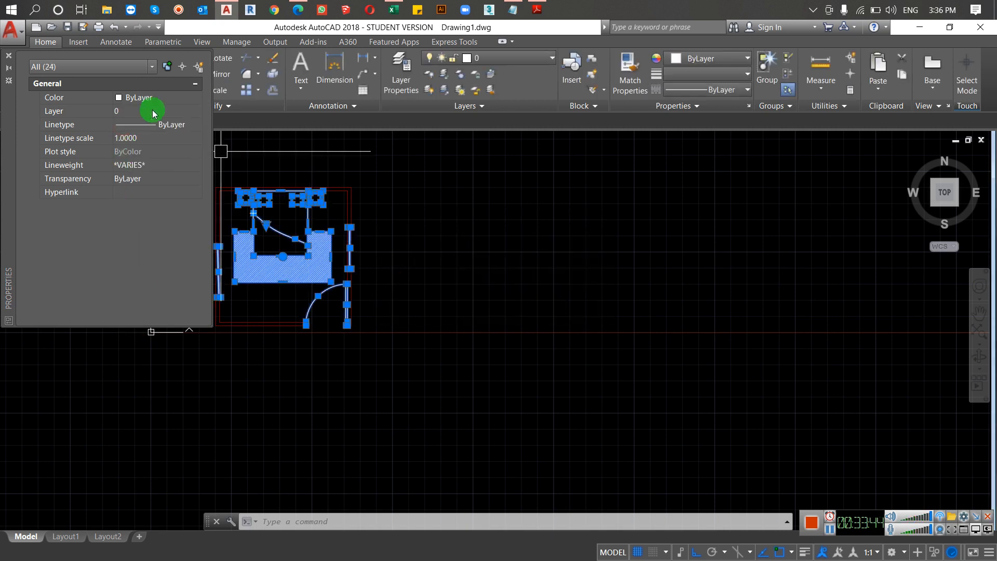
click(9, 55)
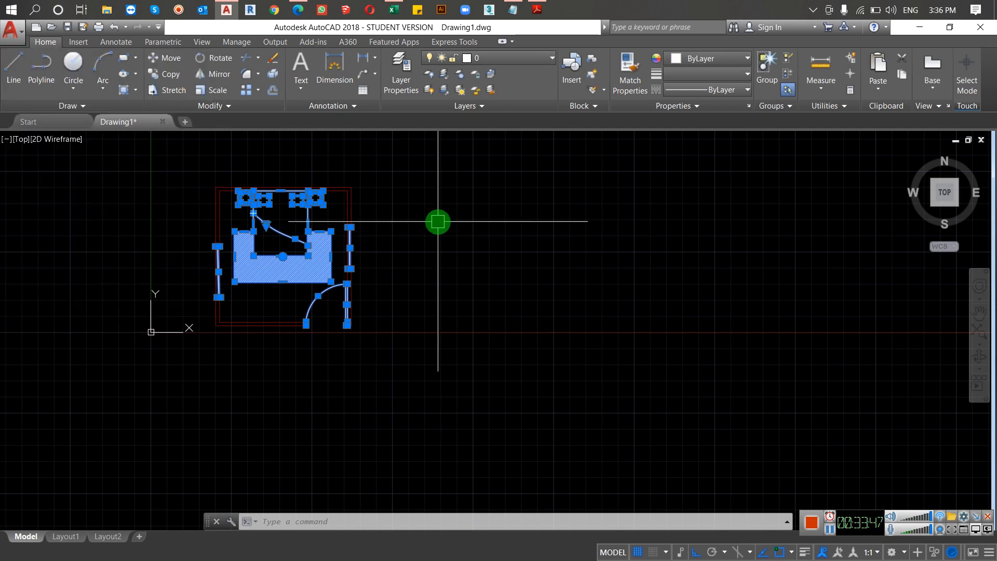
key(Escape)
key(Escape)
key(Escape)
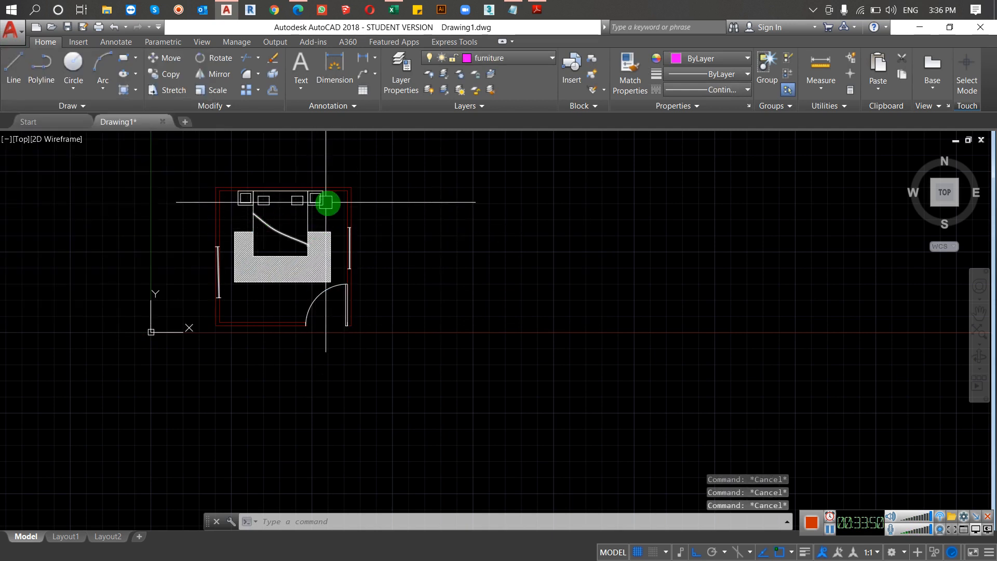
Step: Unlock the wall layer in the Layer Properties Manager and close the manager
scroll(328, 203, down, 2)
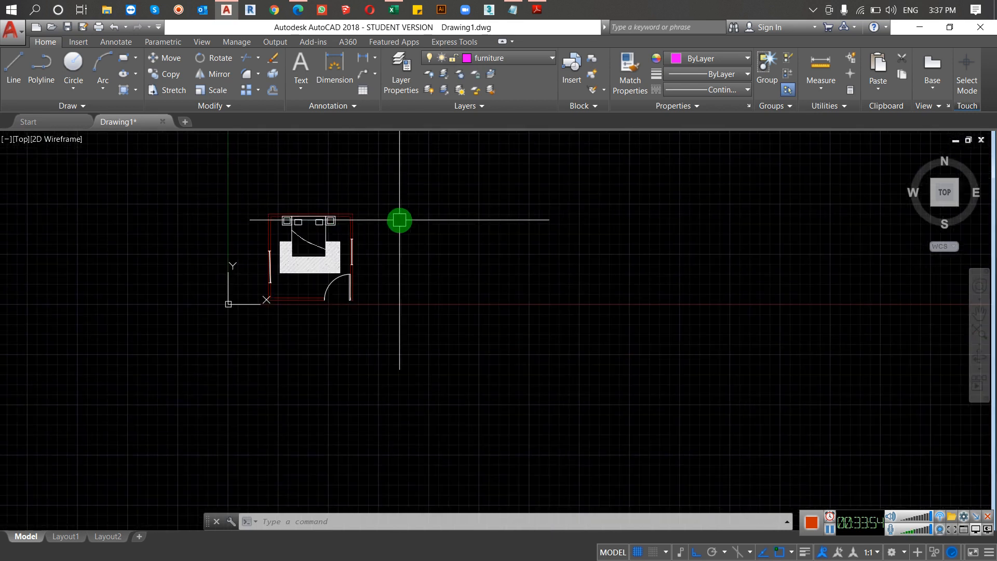
scroll(289, 236, up, 4)
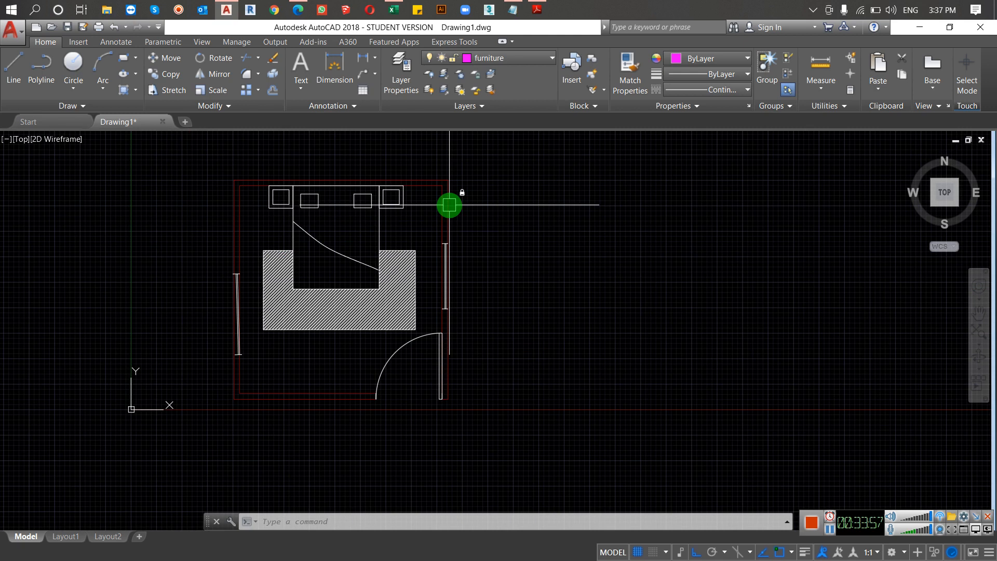
scroll(466, 216, up, 2)
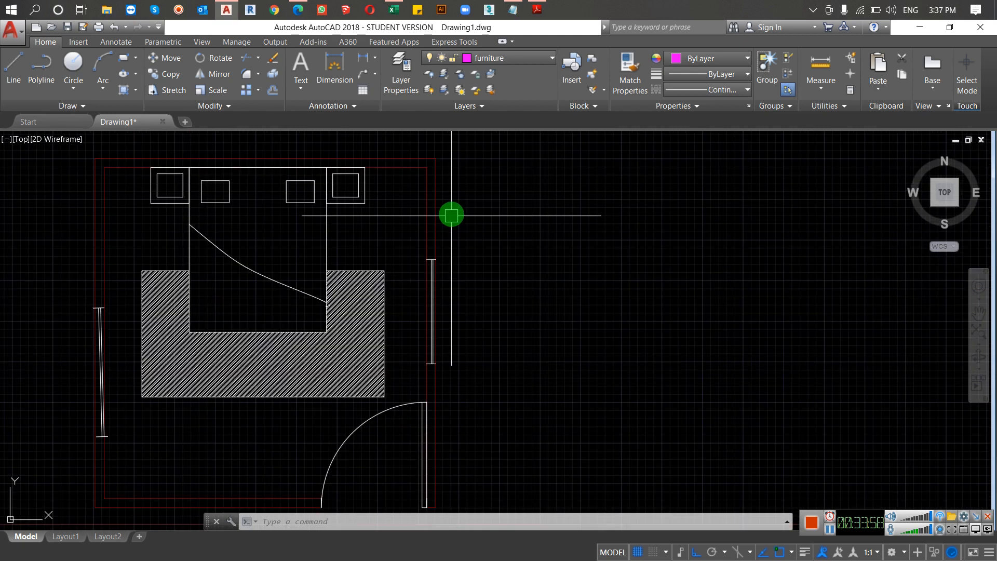
text(la)
key(Return)
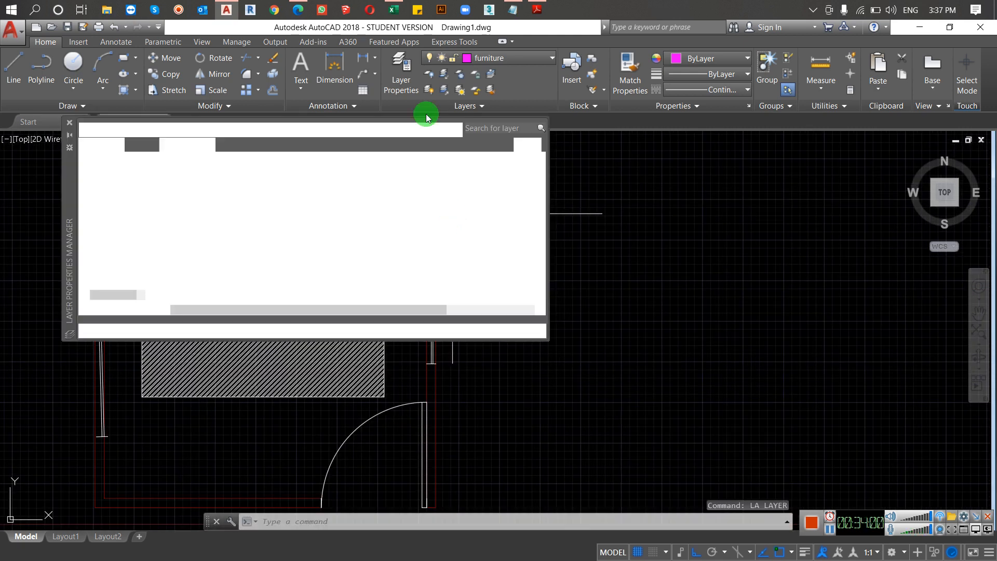
click(273, 208)
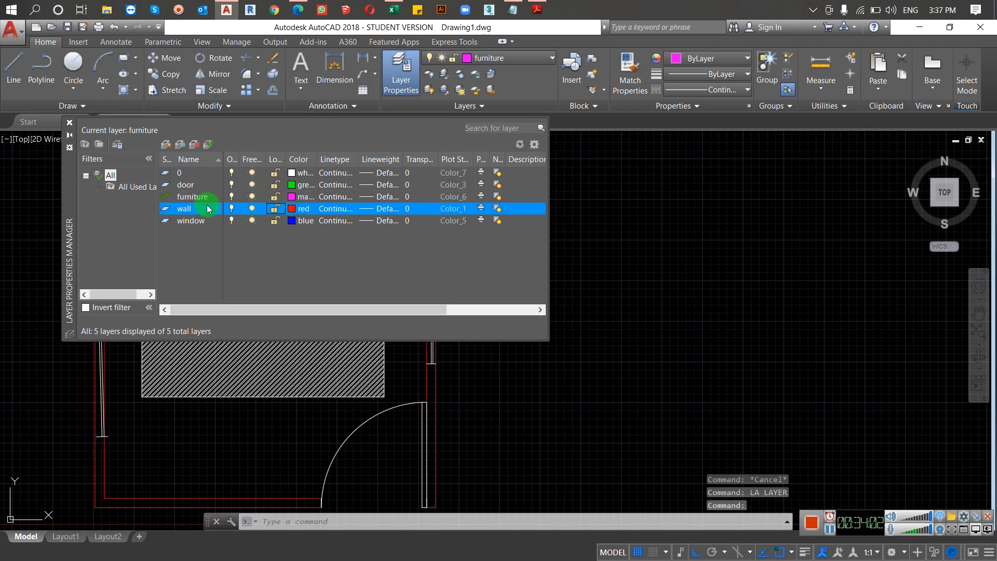
click(69, 123)
Step: Switch to the course content PDF in Adobe Reader, check the topic after Property, and return to the AutoCAD drawing
click(537, 11)
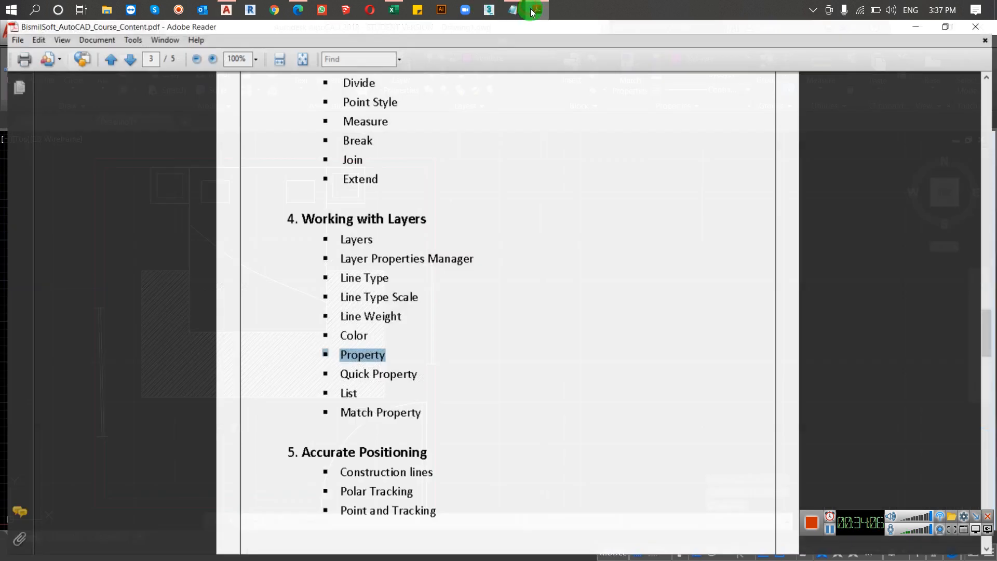
click(537, 10)
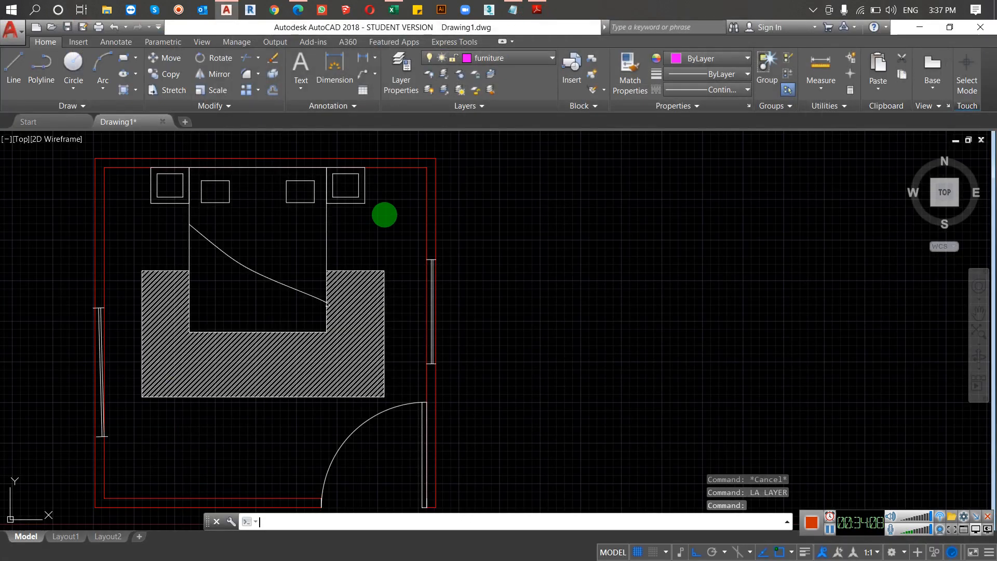
click(376, 243)
click(291, 263)
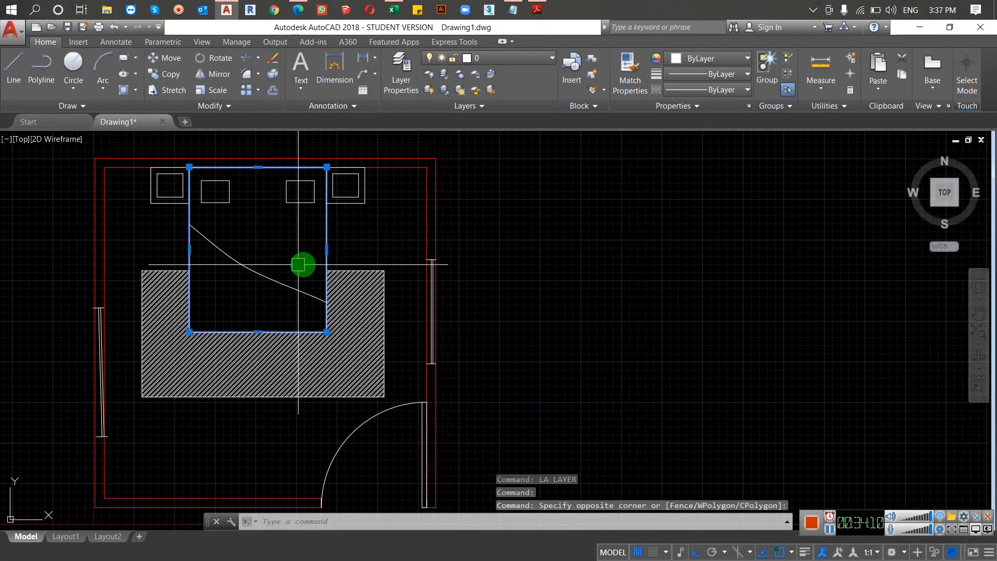
key(Escape)
Step: View the Quick Properties of the room's right outer wall line, and close the panel
click(436, 227)
click(429, 234)
text(QP)
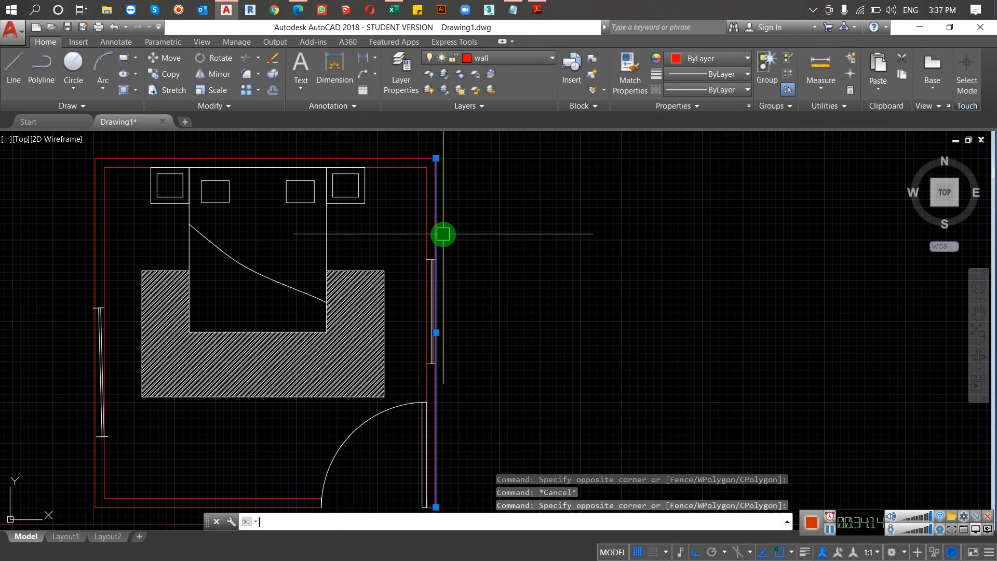
key(Return)
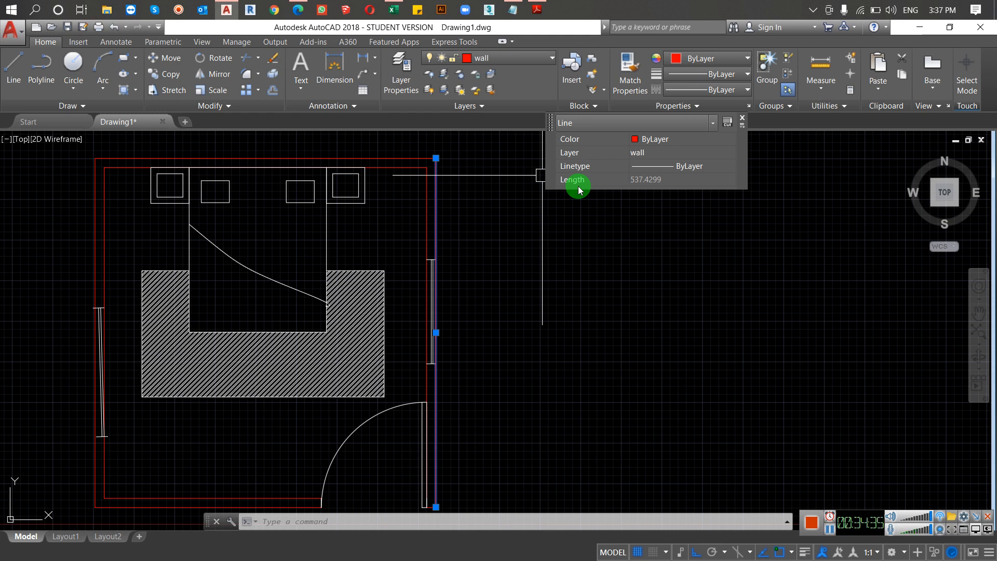
click(742, 119)
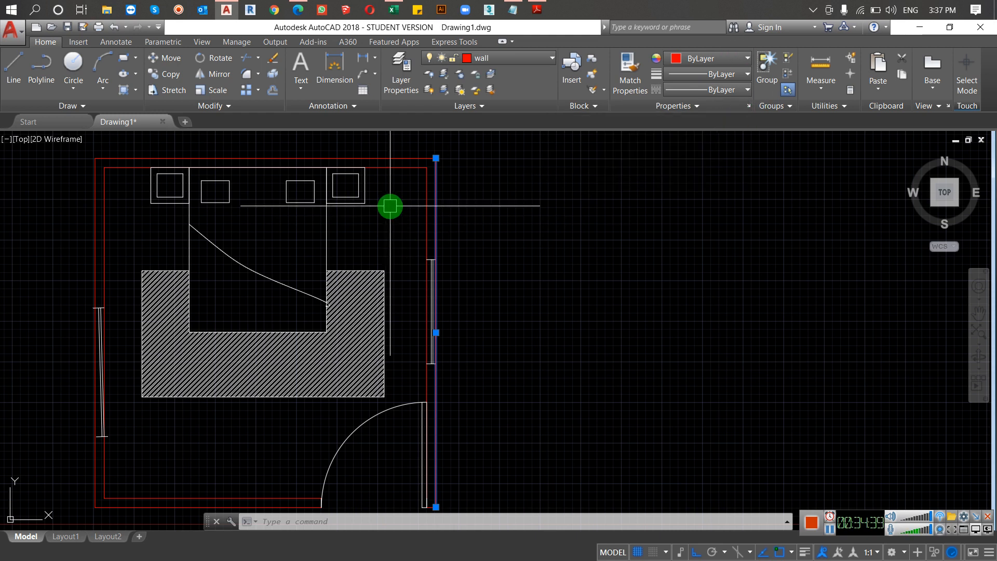
Step: Check the next topic in the course content PDF, return to AutoCAD and list the data of the selected wall line
click(538, 14)
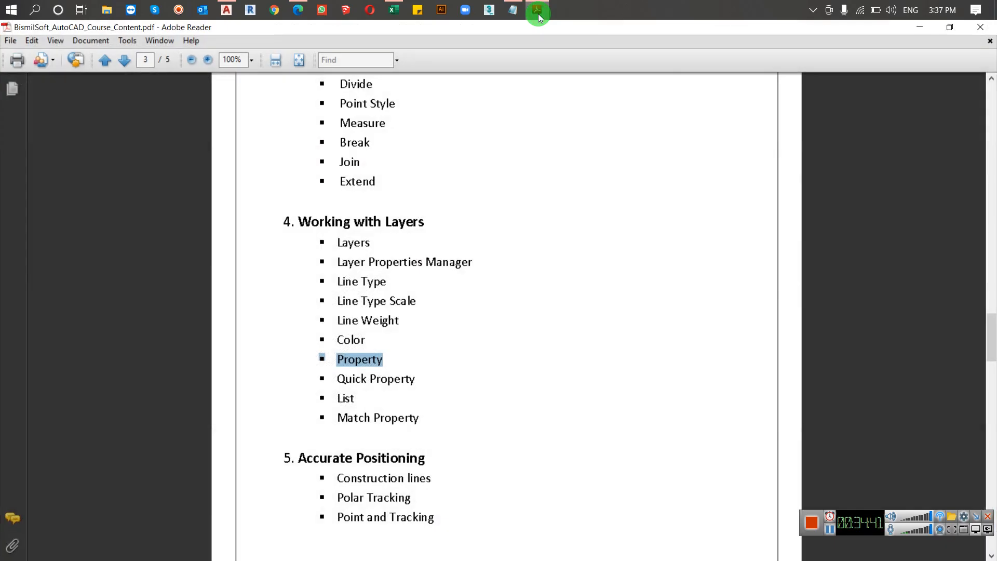
click(538, 15)
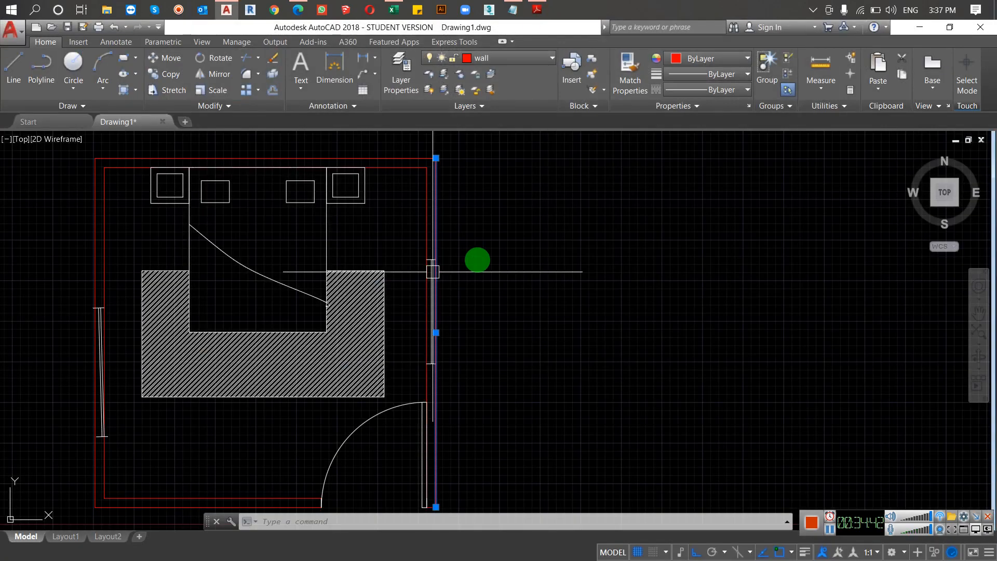
text(LIST)
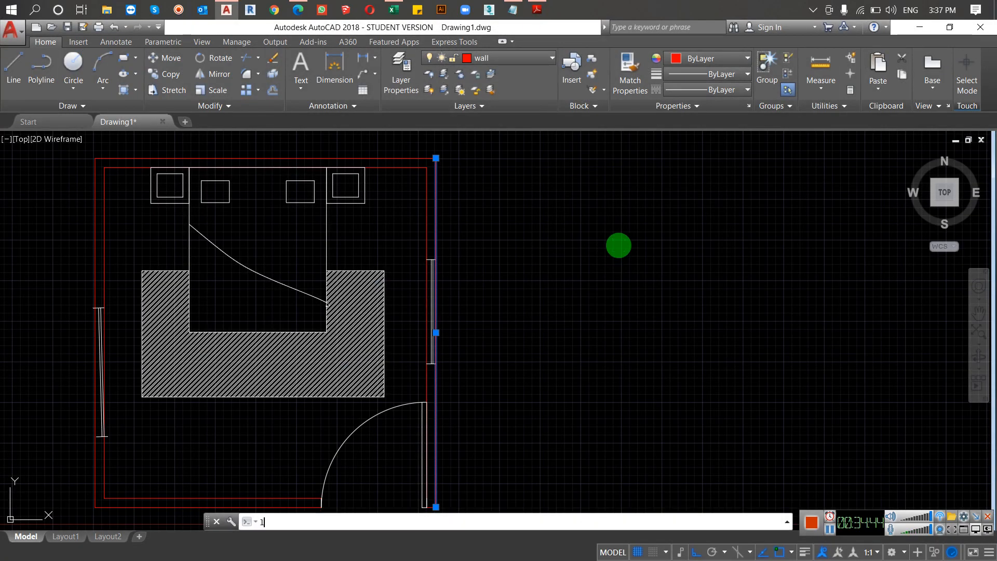
key(Return)
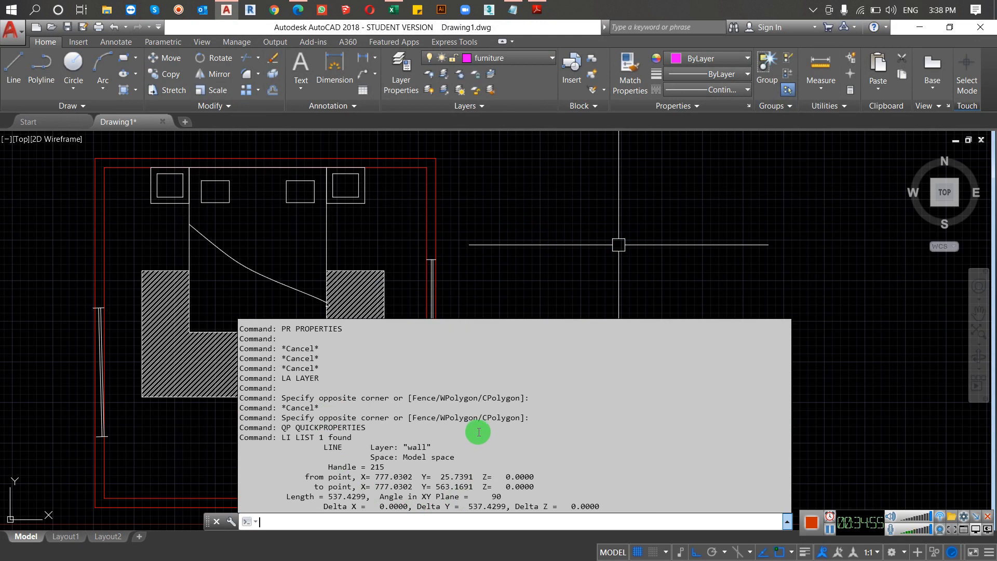
key(F2)
key(Escape)
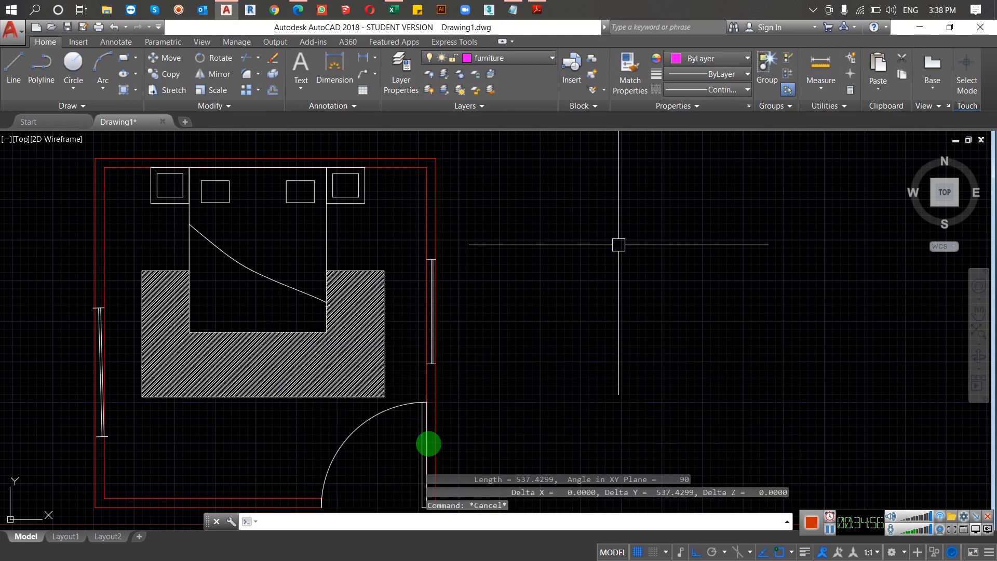
key(Escape)
Step: List the object data of the door swing arc with the LIST command and dismiss the listing
click(332, 455)
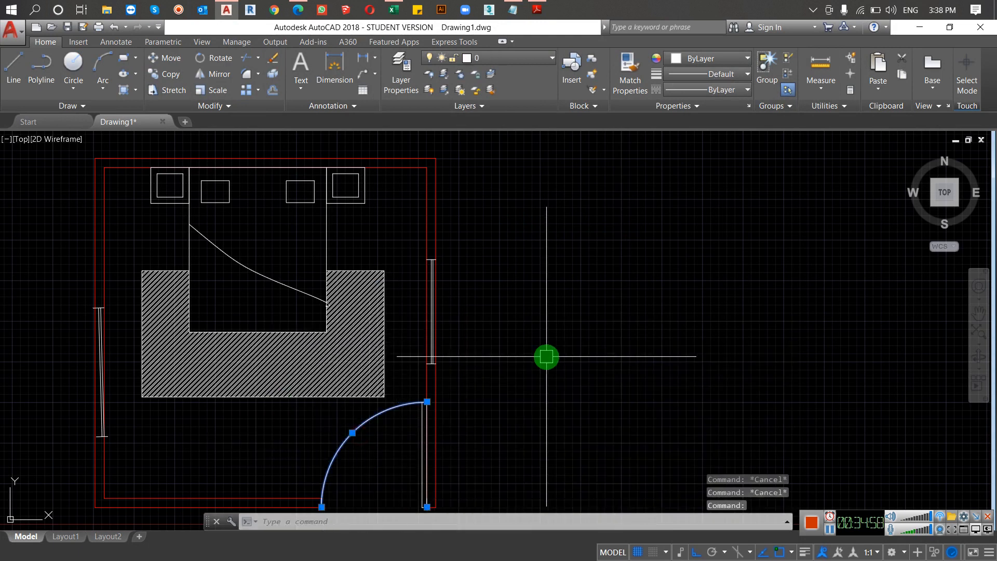
text(1)
key(Return)
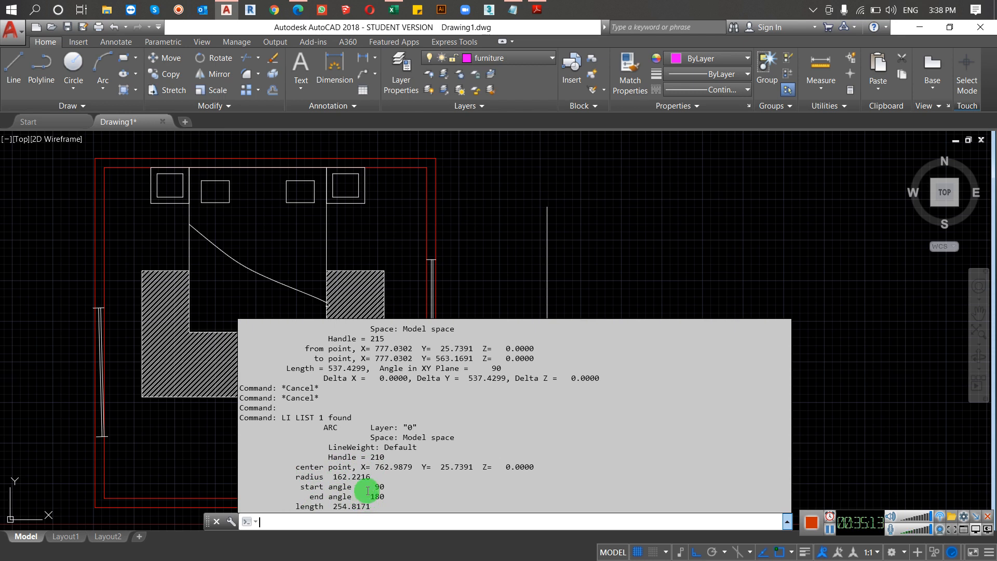
key(Escape)
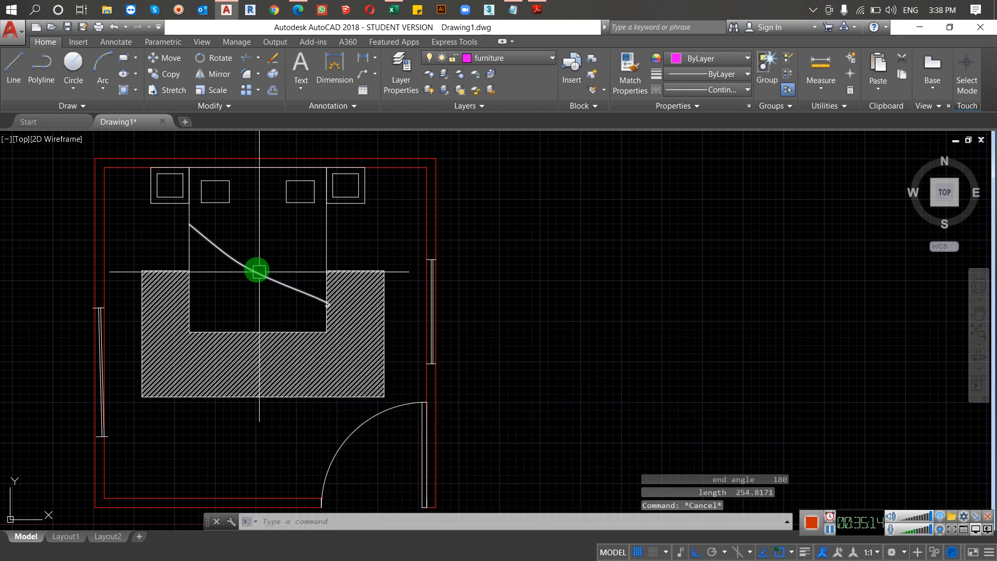
Step: List the object data of the left pillow rectangle on the bed and dismiss the listing
click(232, 276)
key(Escape)
click(230, 188)
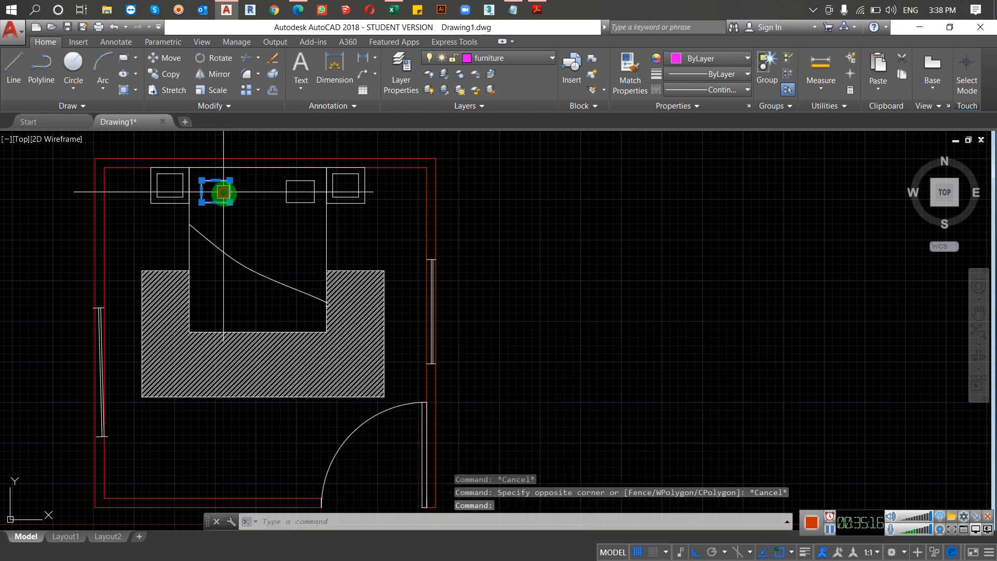
text(LIST)
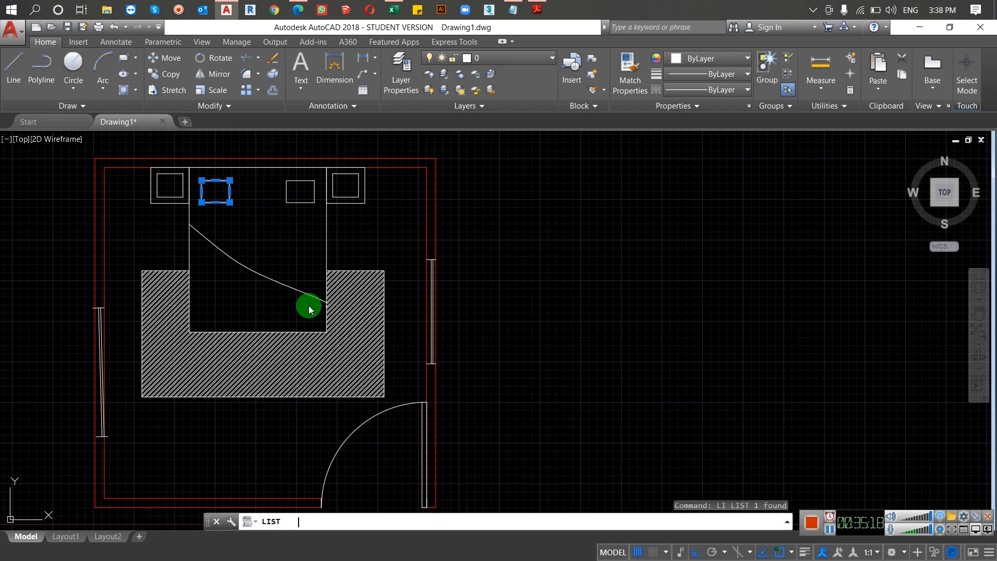
key(Return)
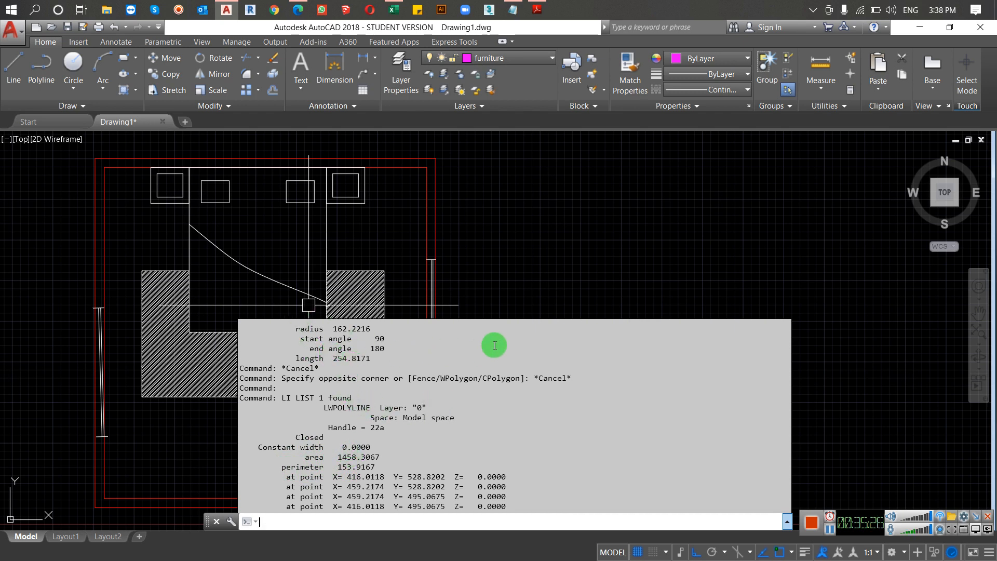
key(Escape)
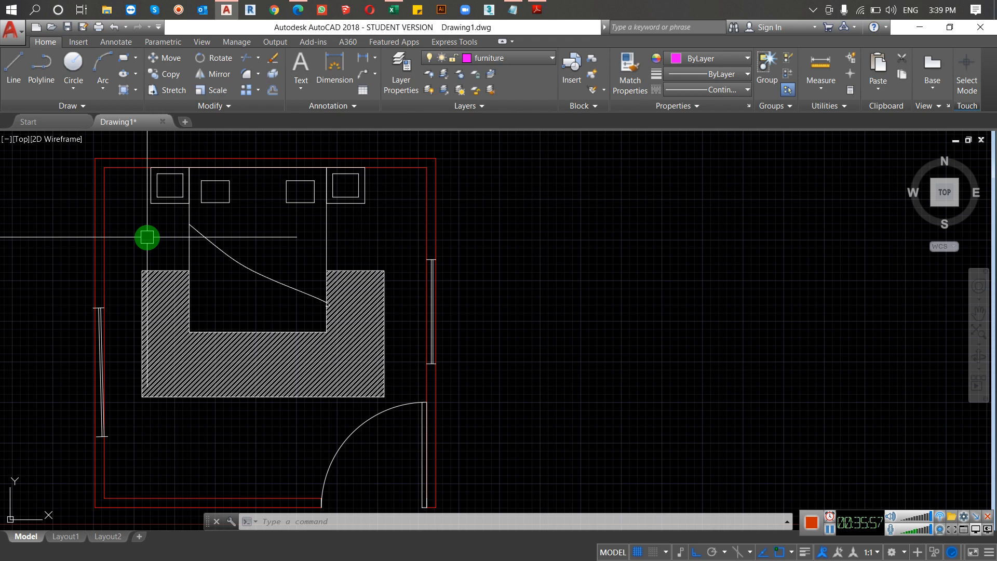
Step: View the Quick Properties of the blanket spline on the bed, close the panel and clear the selection
click(216, 245)
text(qp)
key(Return)
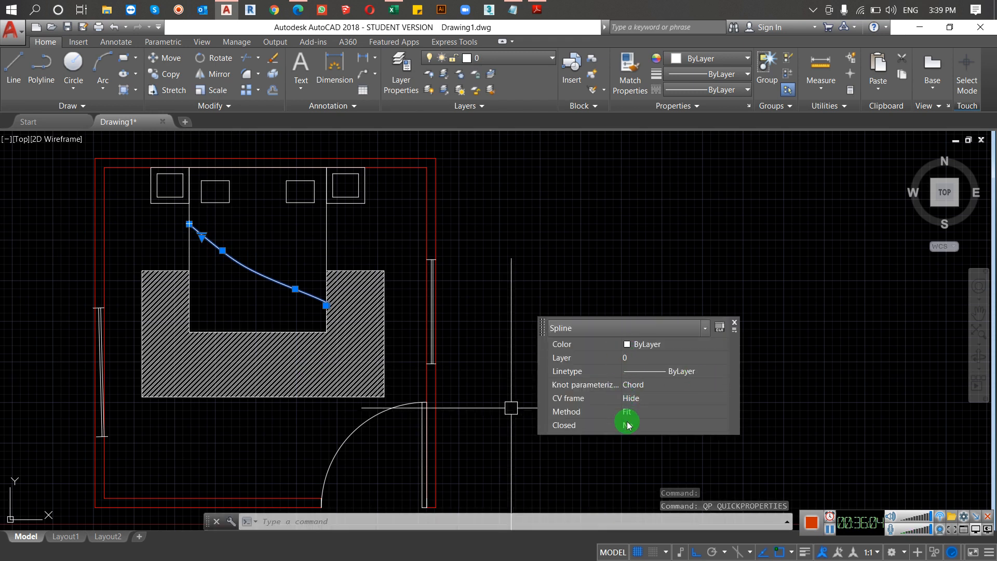
click(736, 325)
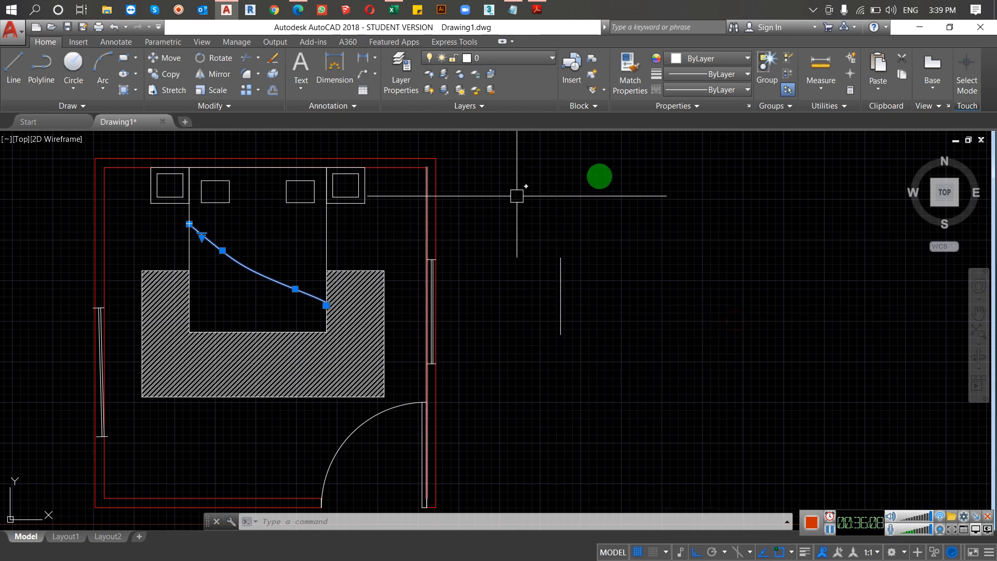
key(Escape)
key(Escape)
key(Escape)
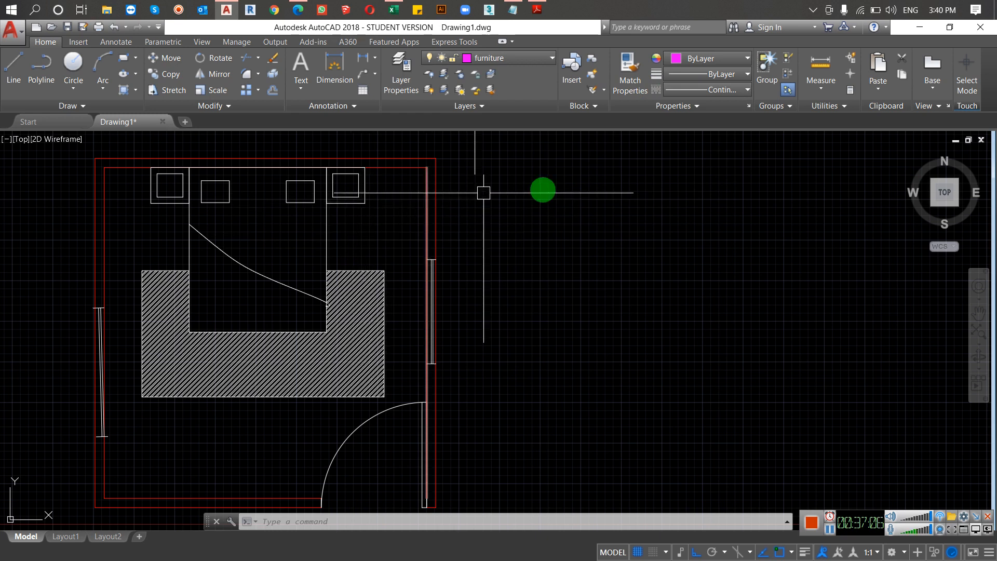
Step: Match the right outer wall line's properties onto the blanket spline and the right pillow with MATCHPROP
key(Escape)
text(m)
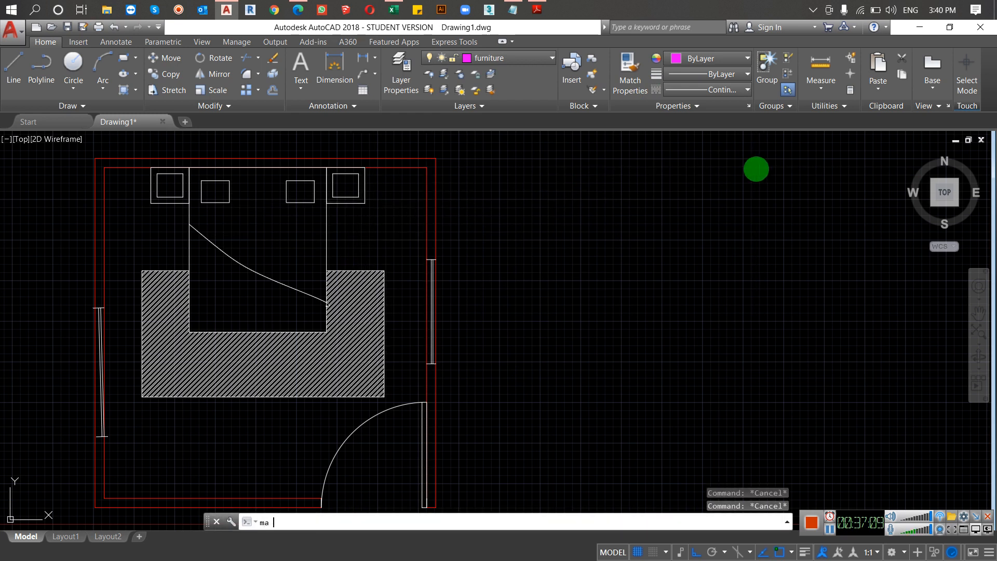
text(a)
key(Return)
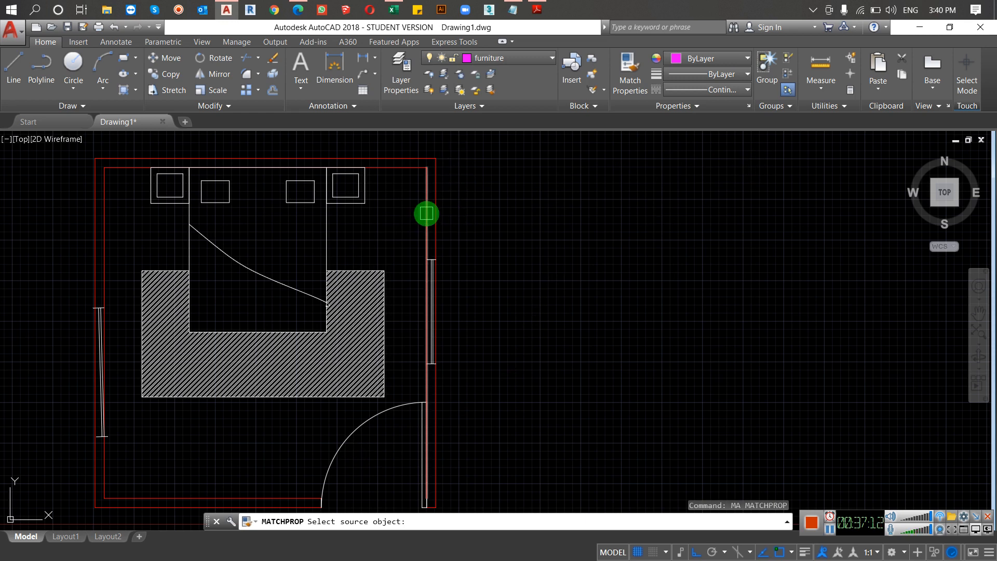
click(435, 212)
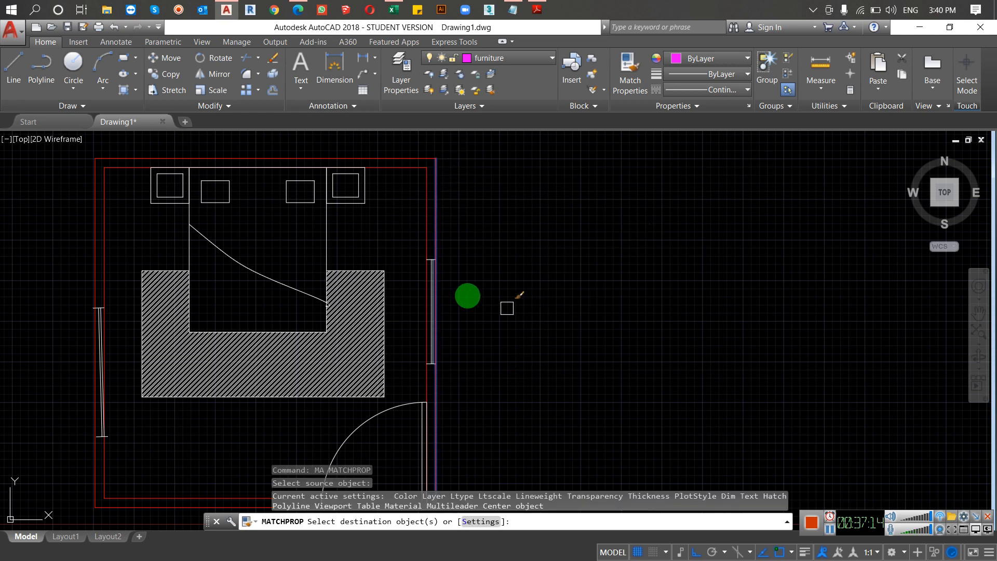
click(239, 261)
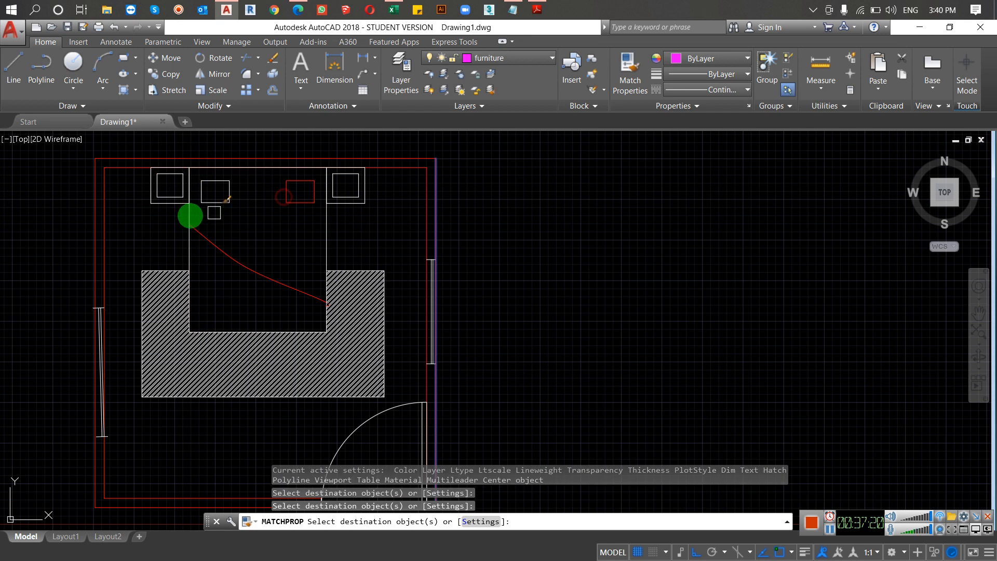
key(Escape)
key(Escape)
Step: Set the bed outline's color to Magenta and clear the selection
click(356, 232)
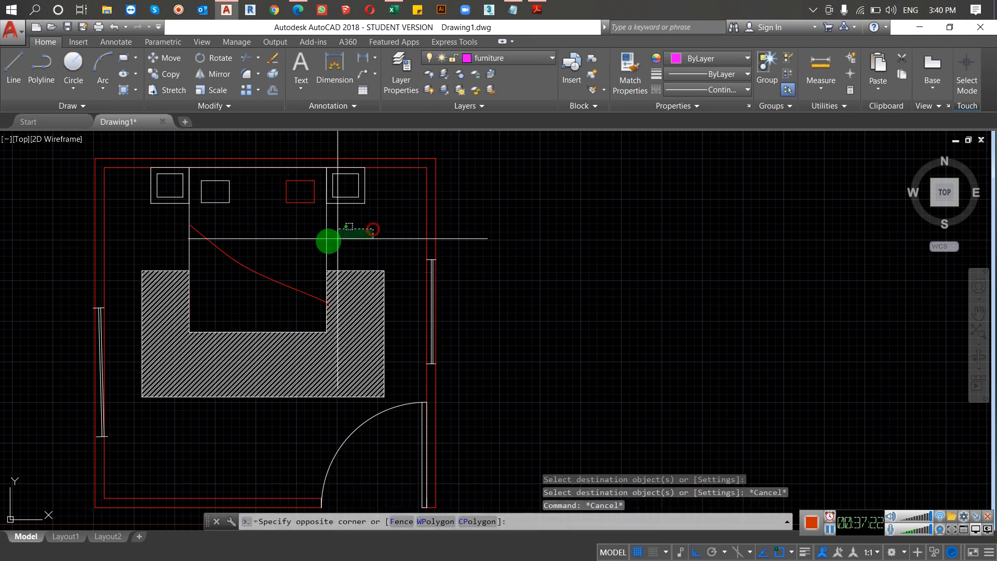
click(306, 241)
click(708, 59)
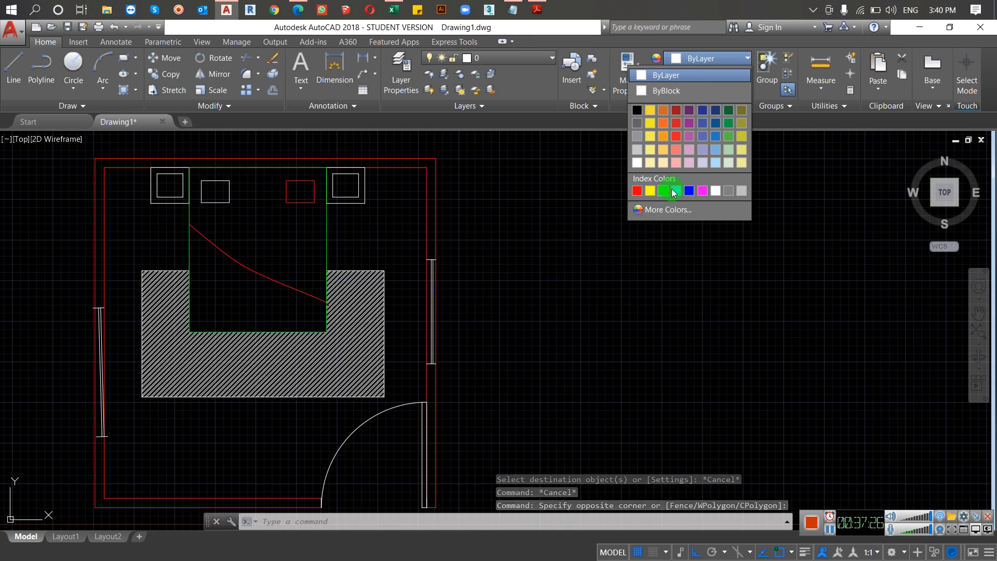
click(702, 190)
key(Escape)
Step: View the Quick Properties of the right pillow rectangle, dismiss the panel and clear the selection
click(289, 194)
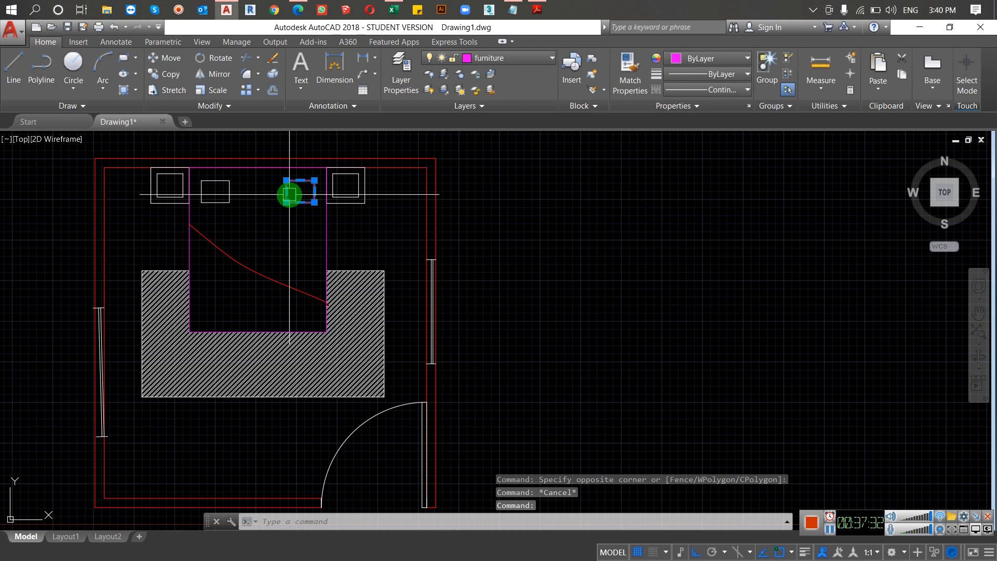
text(qp)
key(Return)
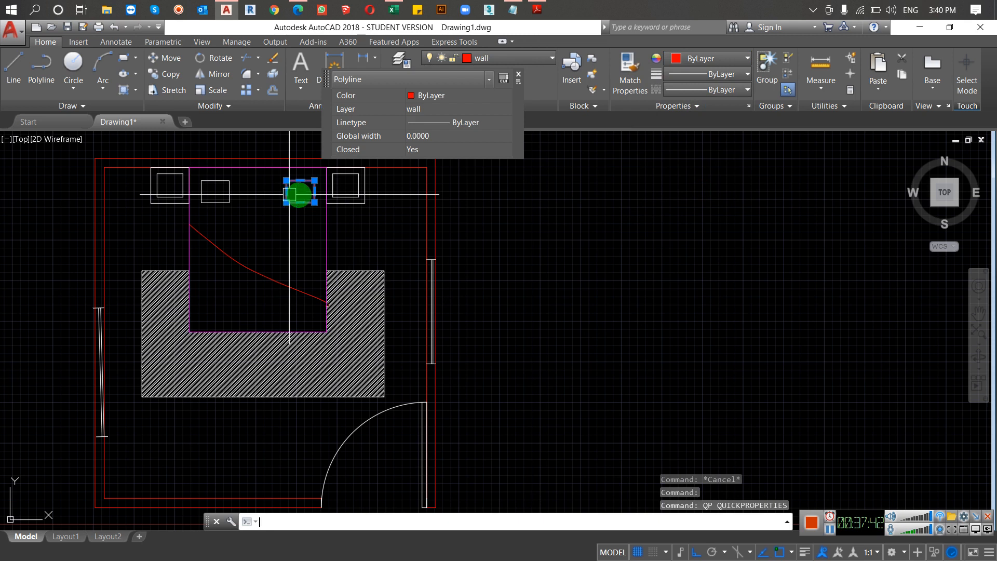
key(Escape)
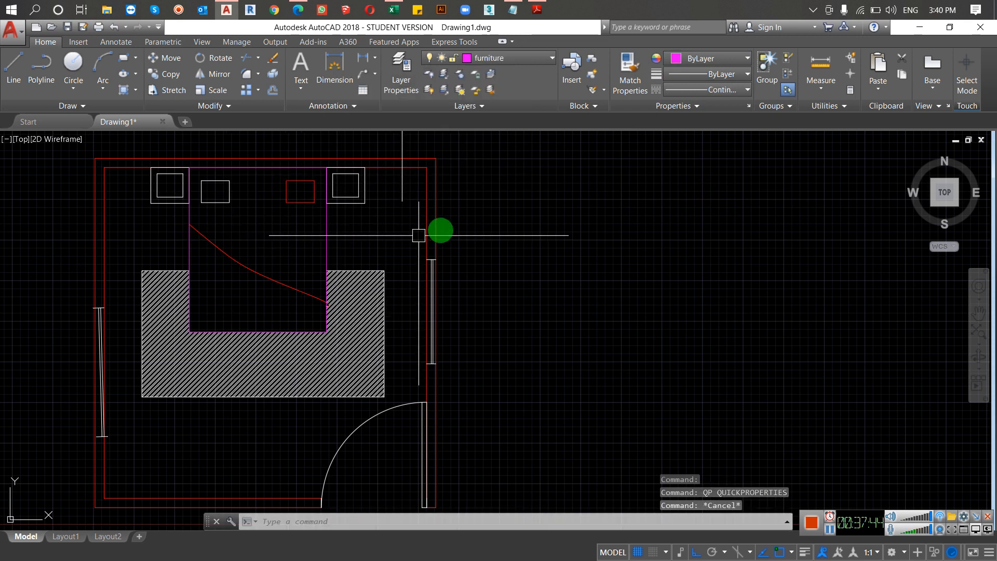
key(Escape)
key(Escape)
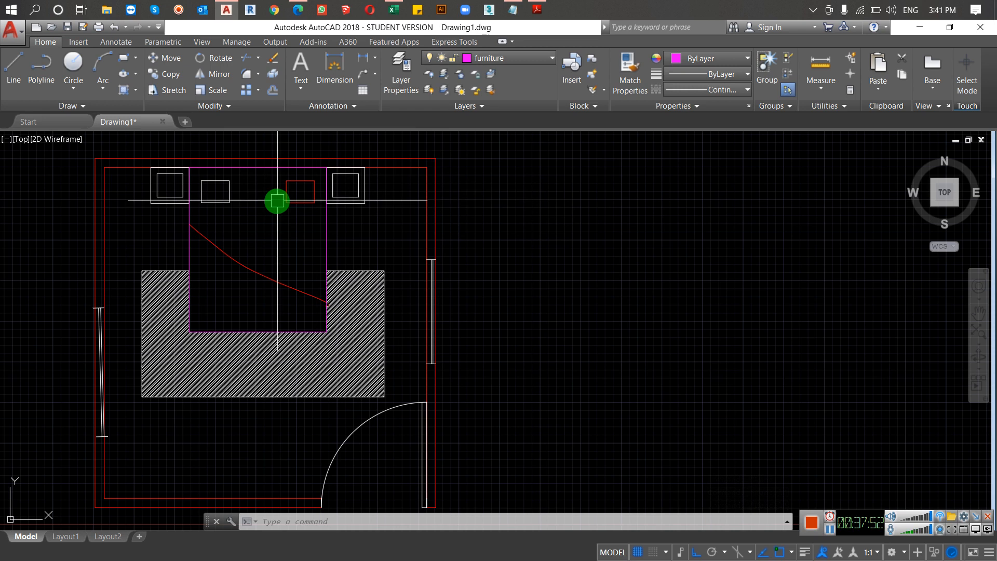
Step: Match the bed outline's properties onto the left nightstand's two rectangles and the room's left wall lines with MATCHPROP
mouse_move(288, 199)
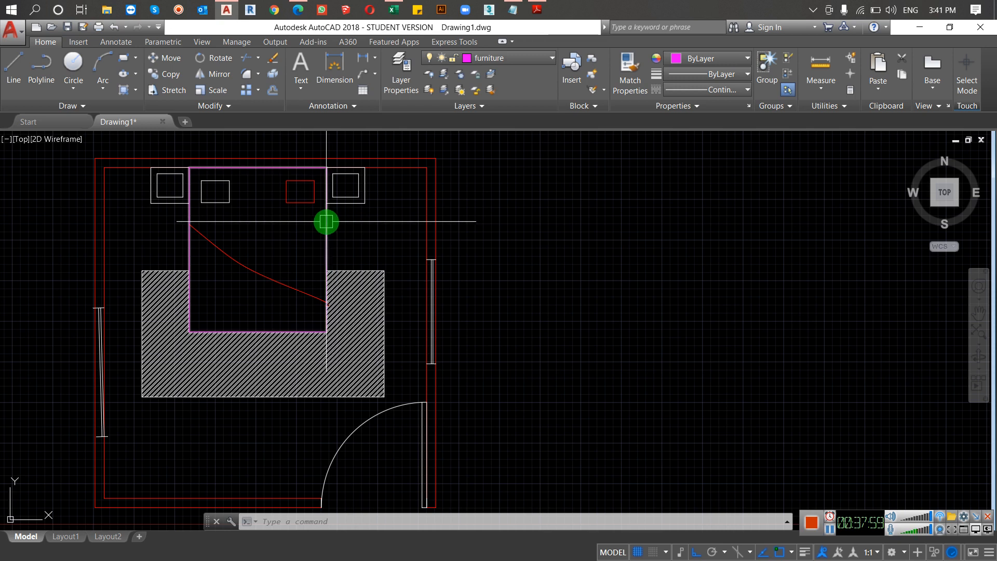
text(ma)
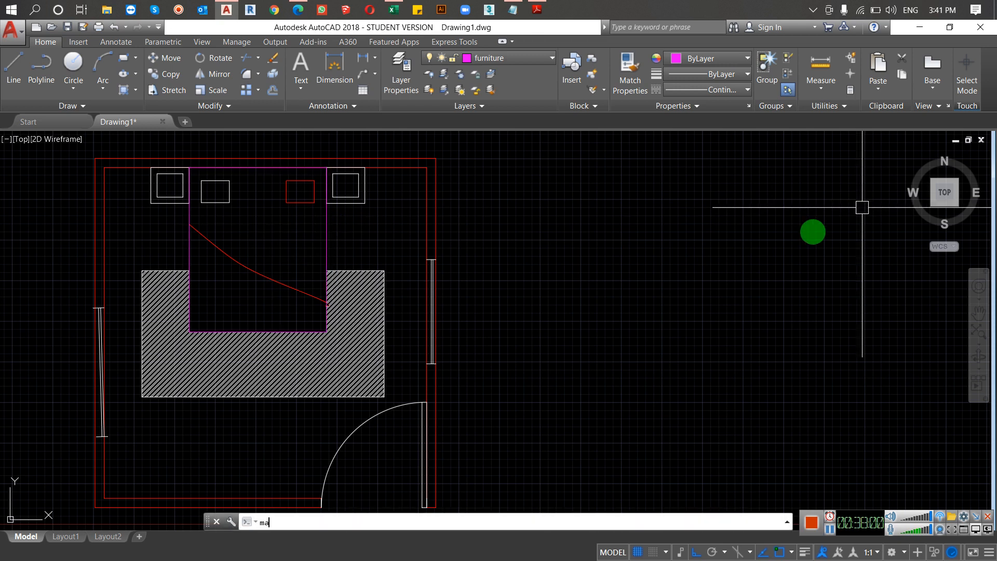
key(Return)
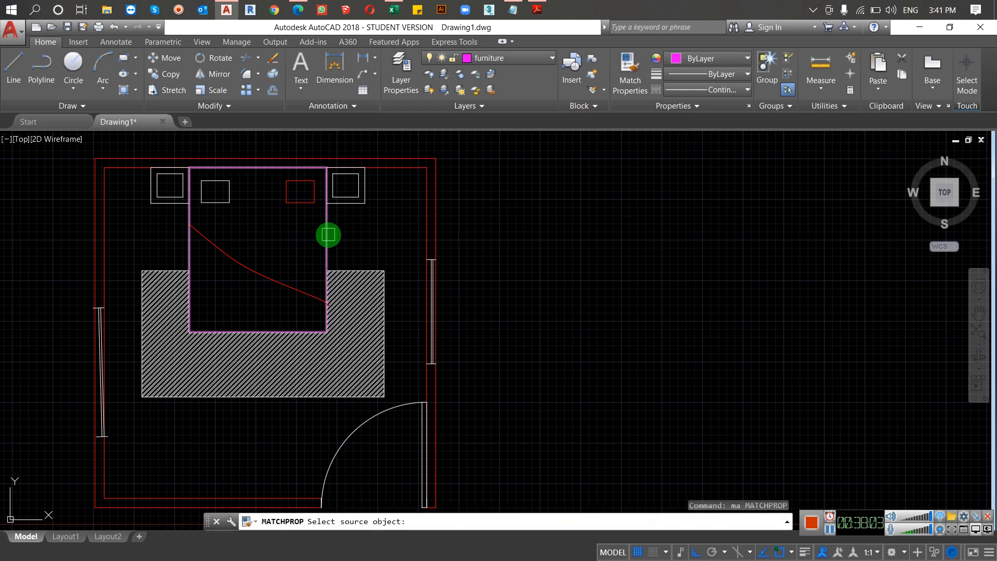
click(329, 235)
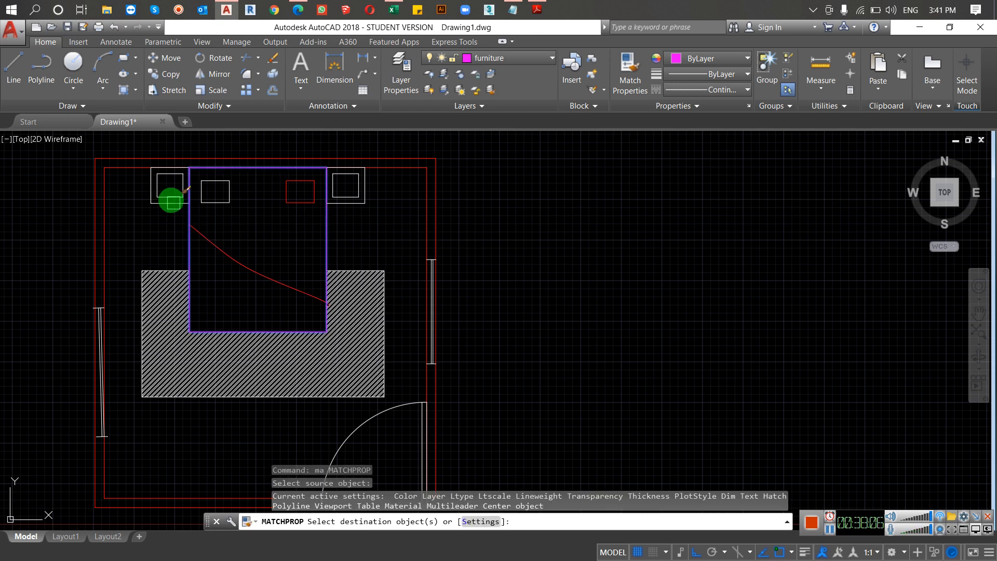
click(165, 192)
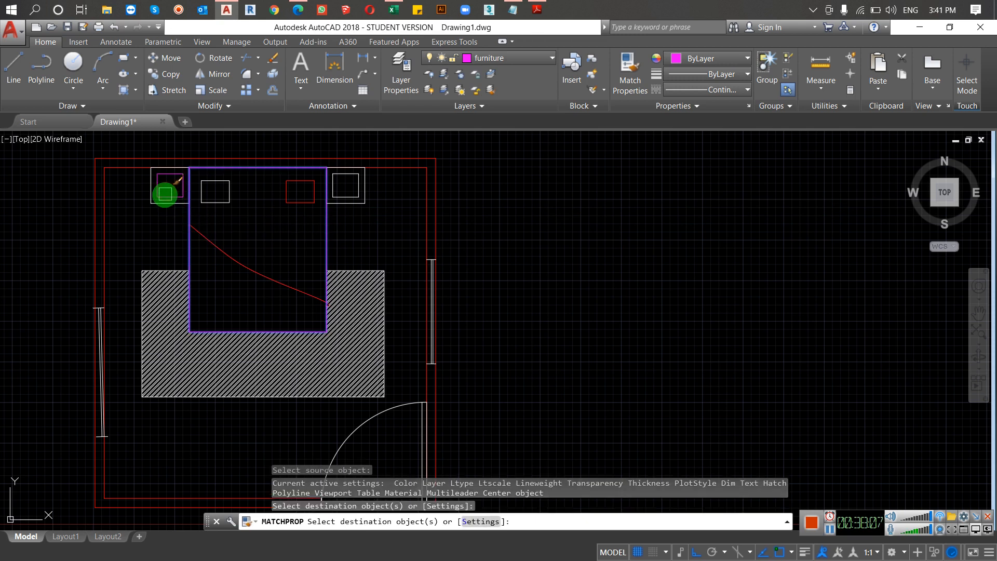
click(160, 203)
click(96, 189)
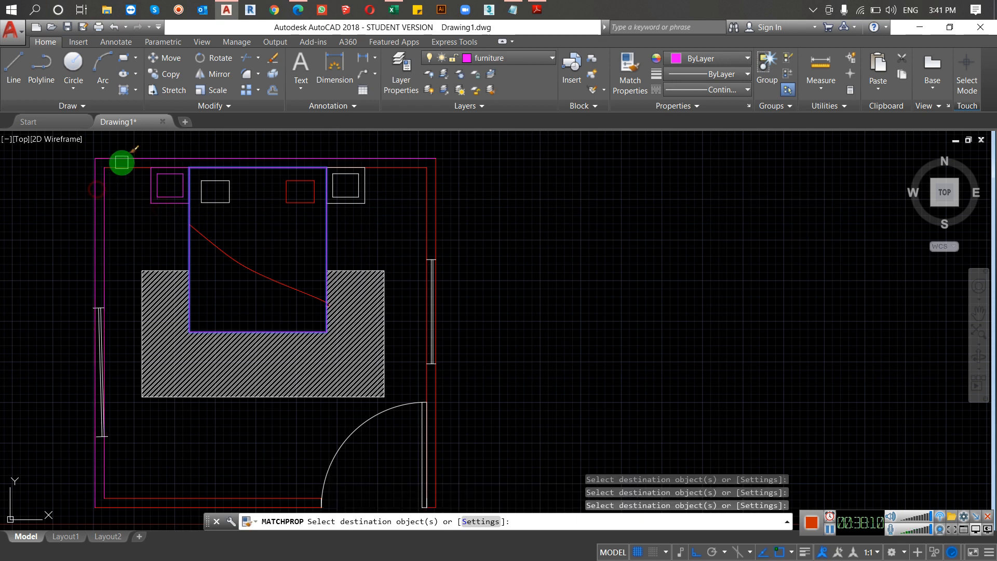
Step: Extend the property match to the blanket spline, rug hatch, right wall and window, door and lower wall lines, and end MATCHPROP
click(591, 216)
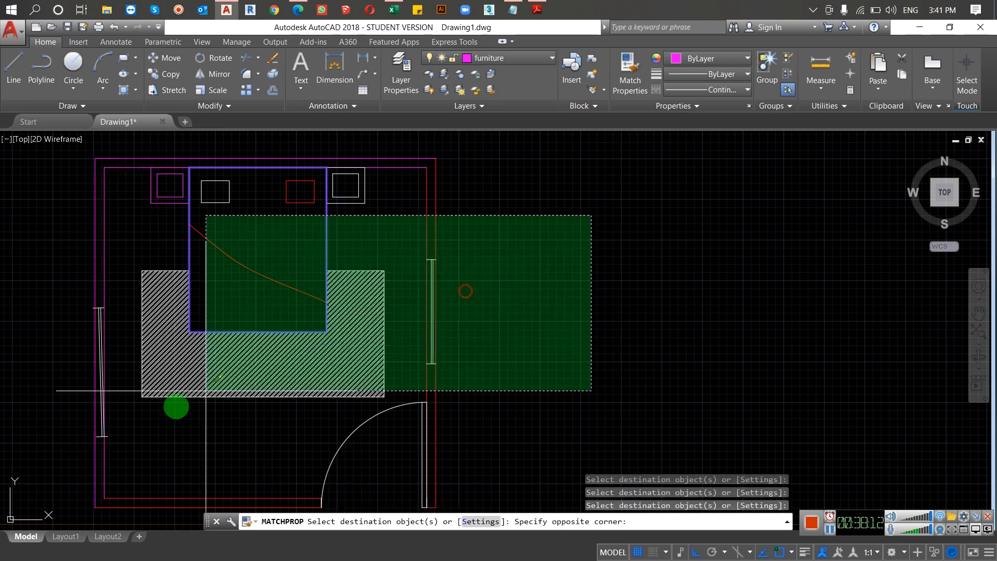
click(149, 410)
scroll(762, 307, down, 2)
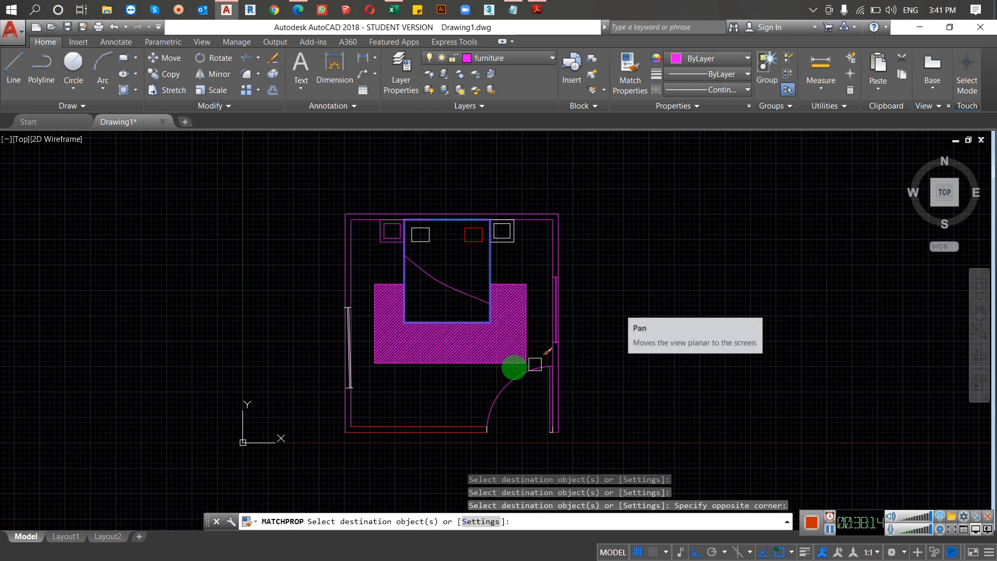
click(447, 397)
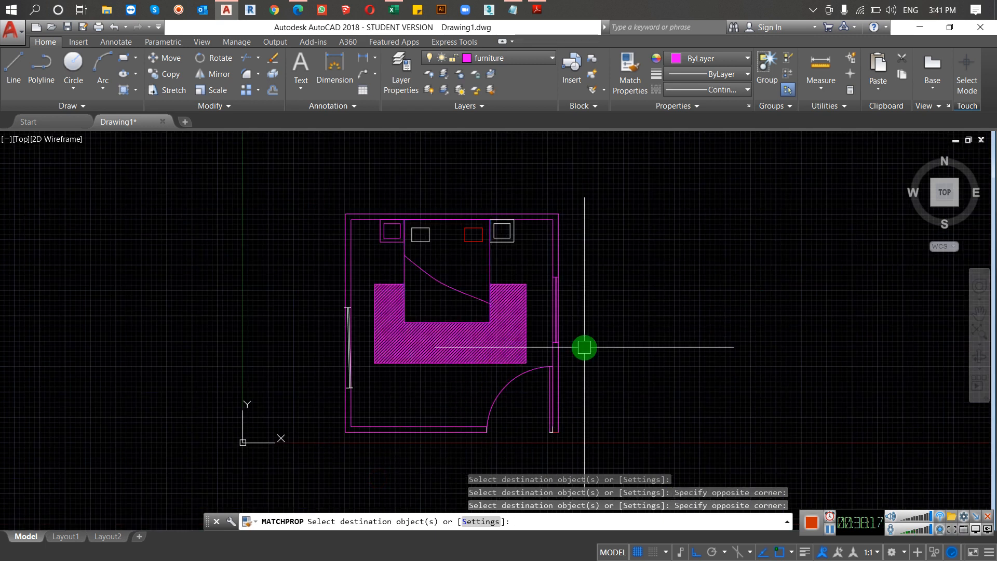
key(Escape)
key(Escape)
Step: Make layer 0 the current layer and close the layer manager
scroll(665, 168, down, 2)
middle_drag(545, 210, 484, 174)
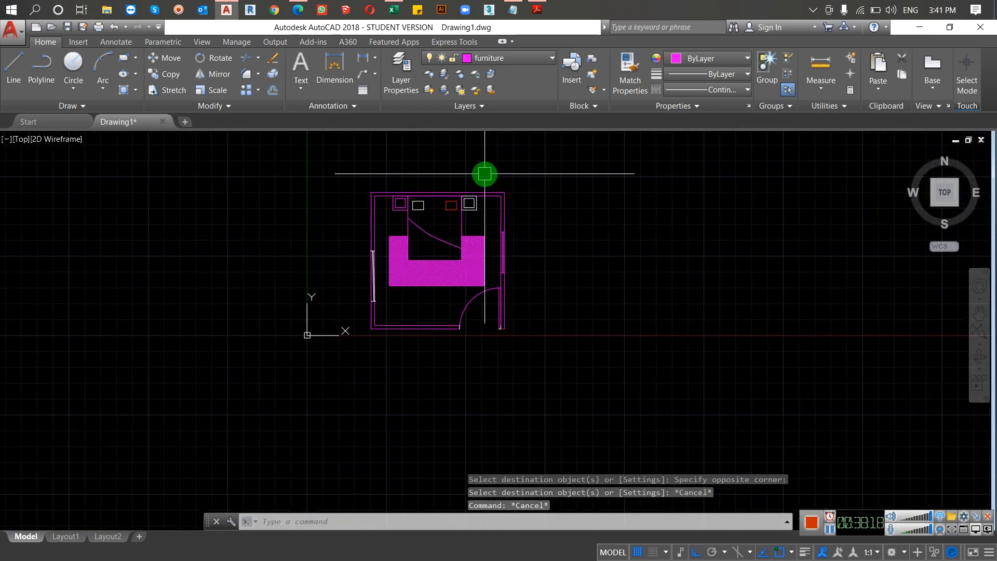
text(la)
key(Return)
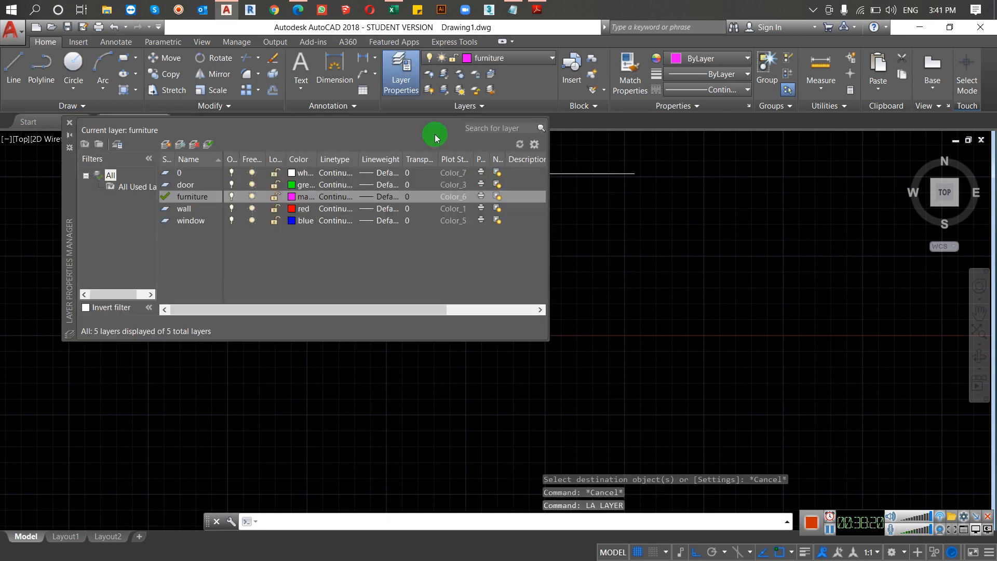
double_click(186, 173)
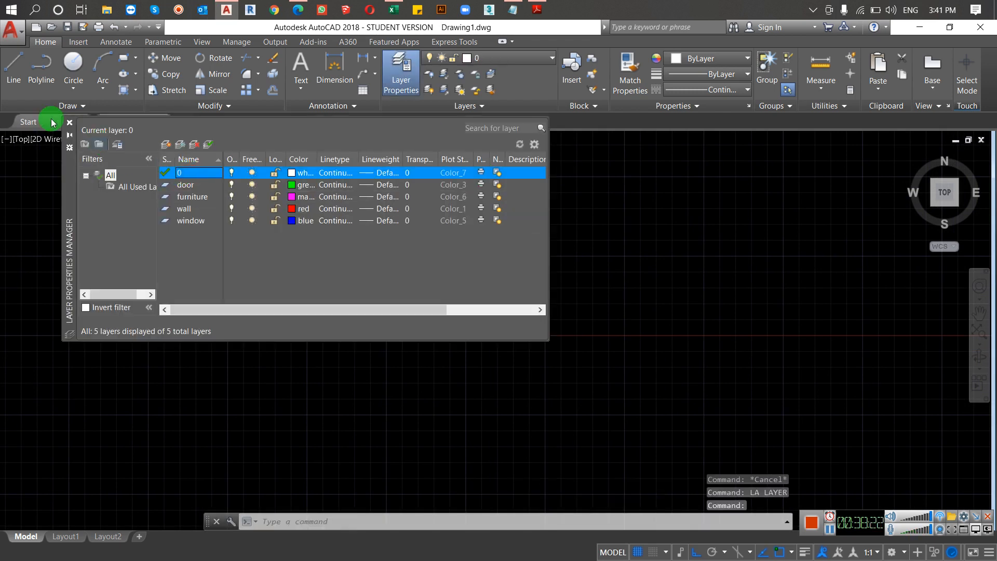
click(69, 122)
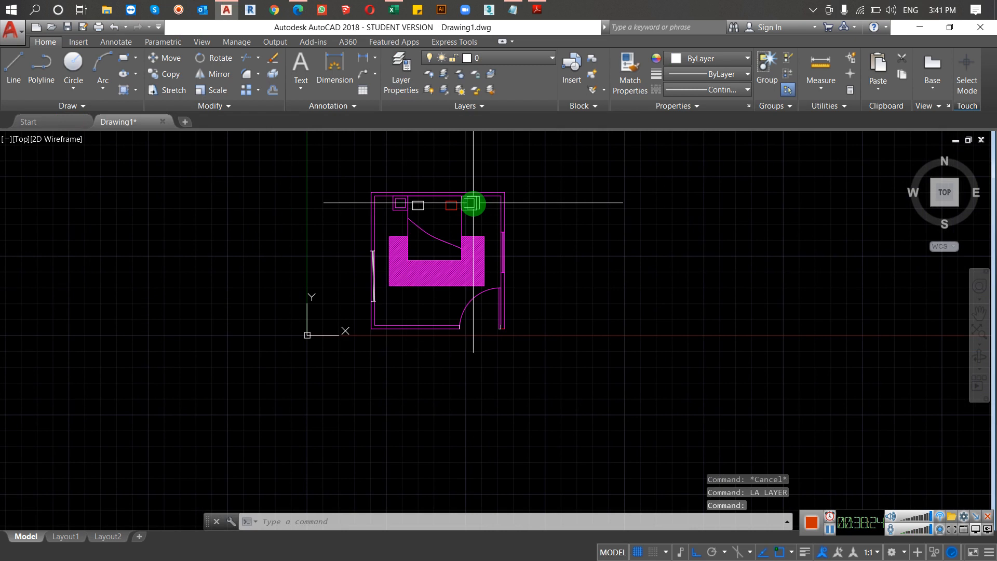
Step: Match the red right pillow's properties onto the rug hatch, door, windows and the side and lower wall lines with MATCHPROP
scroll(475, 204, up, 2)
text(ma)
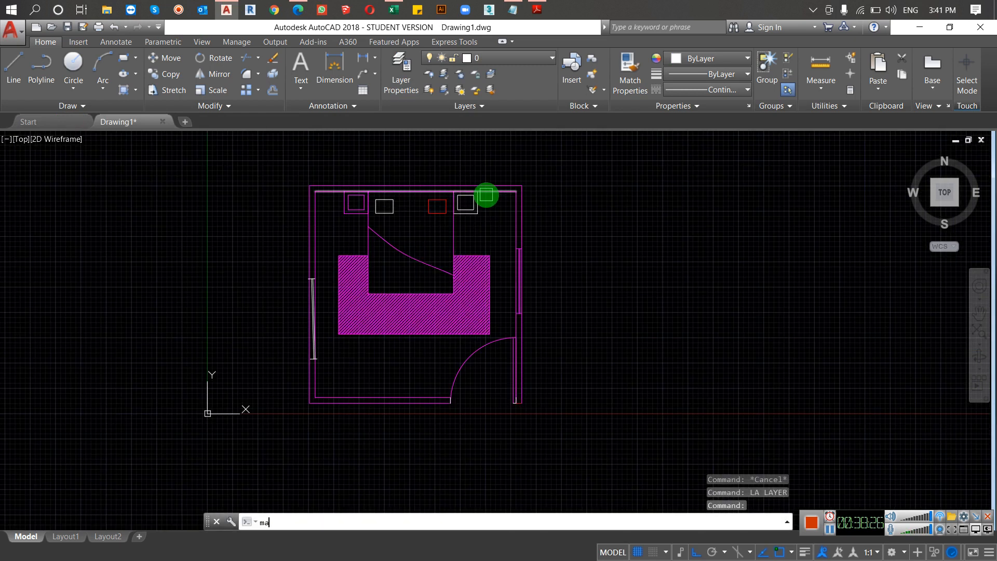
key(Return)
click(429, 207)
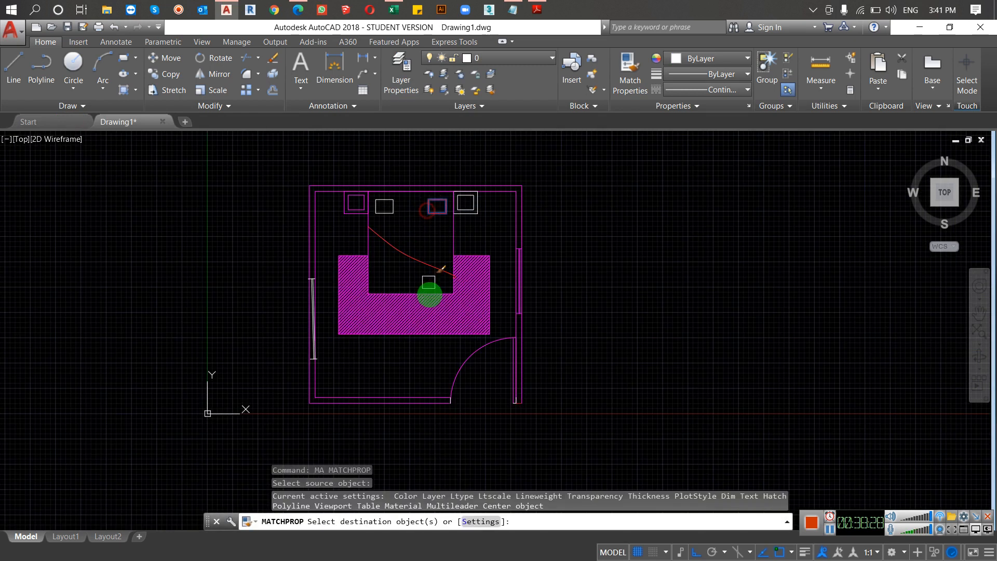
click(634, 296)
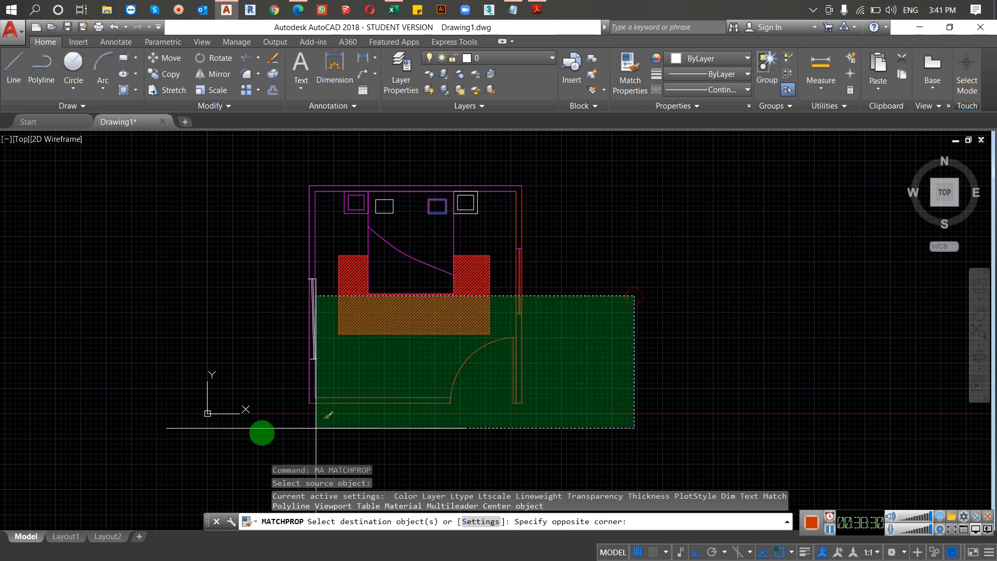
click(294, 429)
Step: Review the MATCHPROP property settings for the basic and special properties, leaving them as they are
click(482, 521)
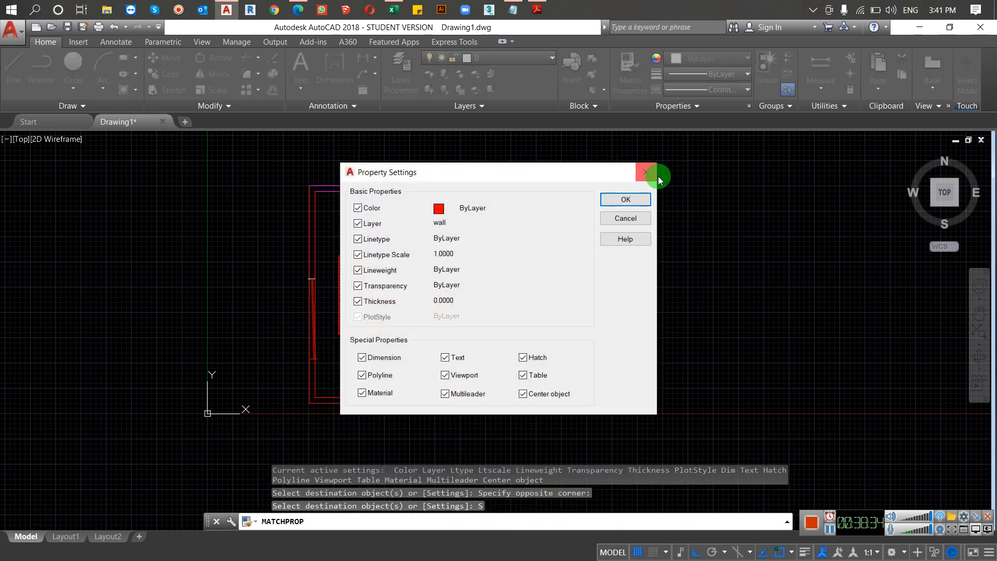
click(648, 172)
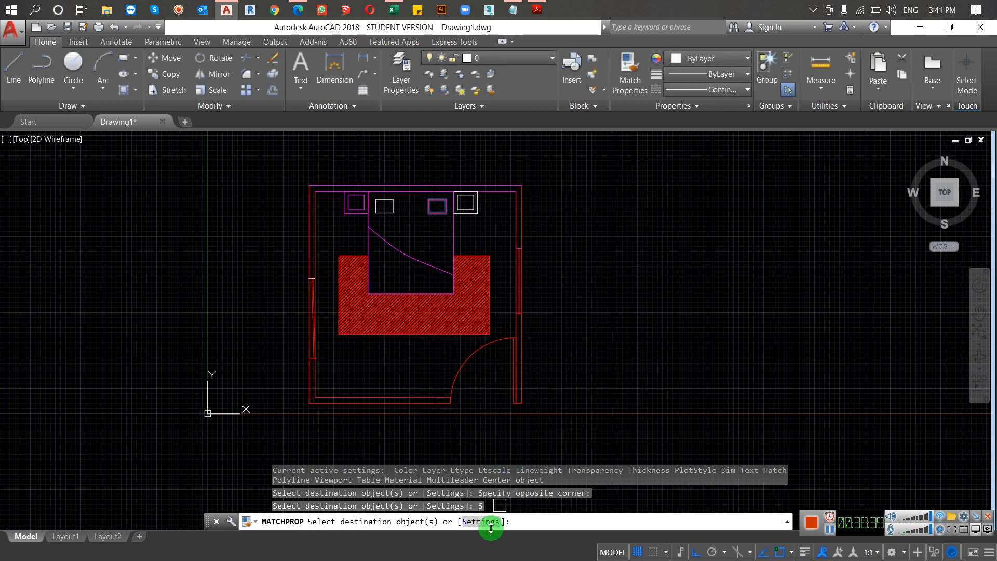
click(483, 521)
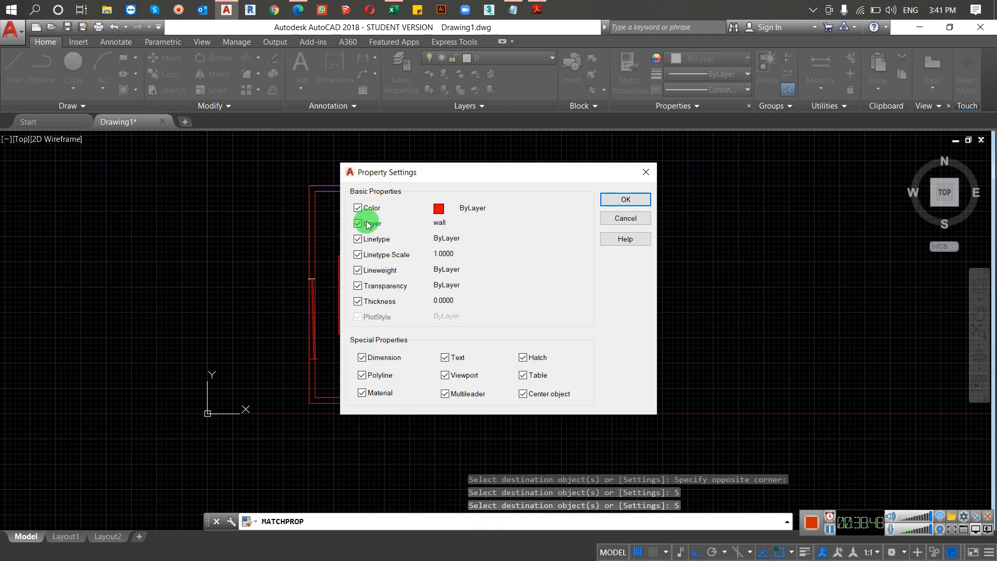
click(646, 170)
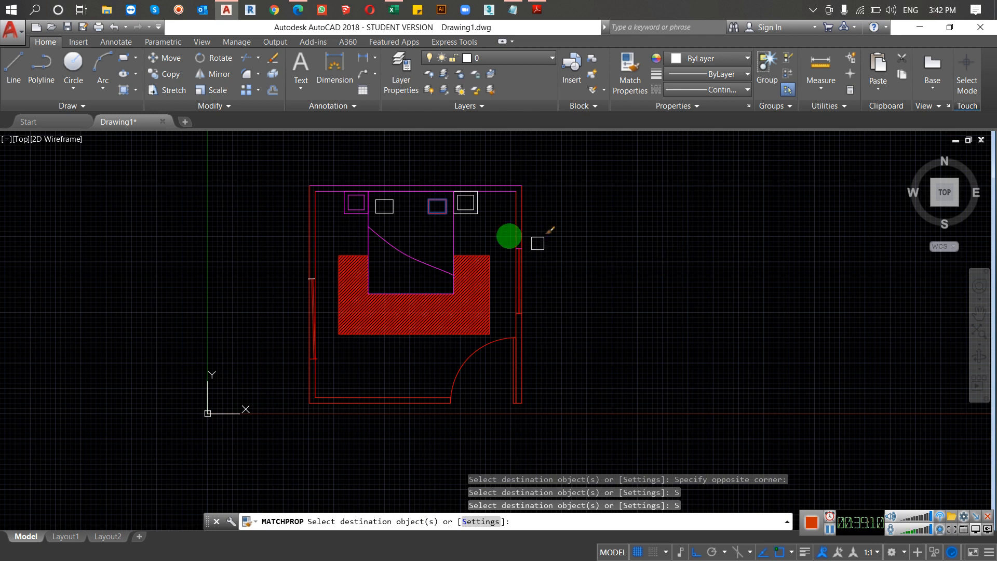
Step: Match the right pillow's properties onto the bed outline, blanket spline, left pillow and both nightstands, and end MATCHPROP
click(582, 218)
click(349, 320)
click(532, 222)
click(285, 225)
click(473, 209)
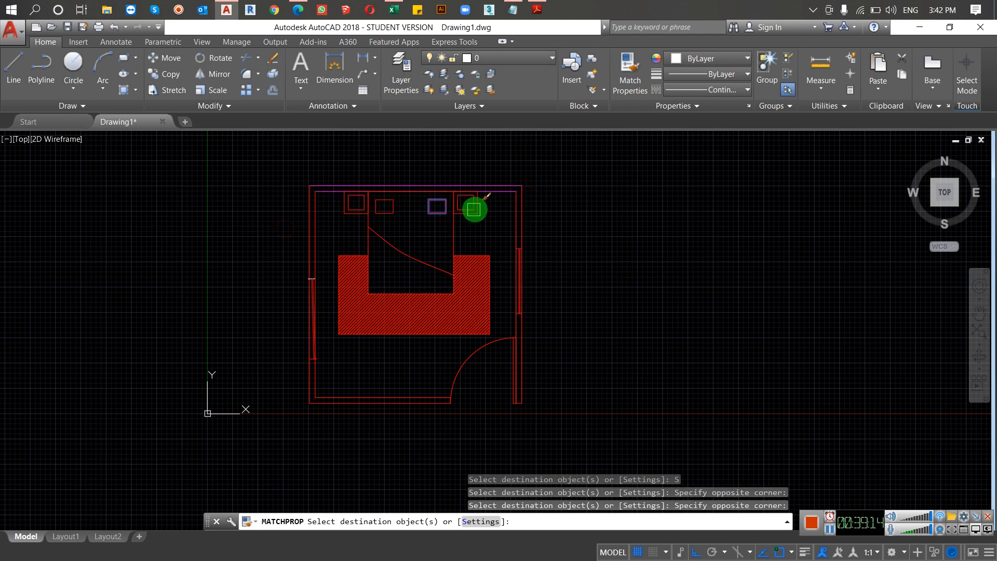
key(Escape)
key(Escape)
Step: Erase the entire room drawing, including all walls and furniture
click(634, 155)
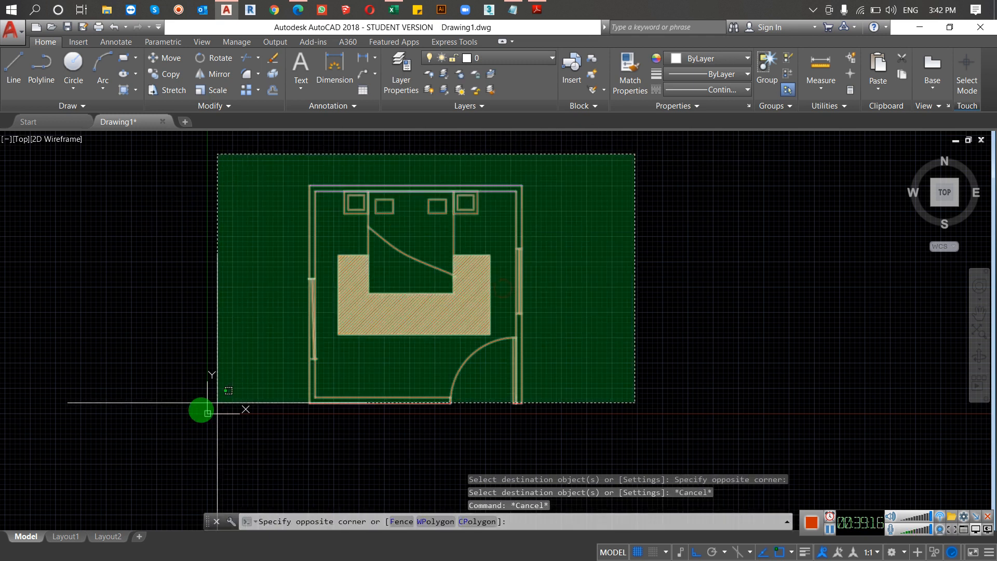
click(211, 433)
text(e)
key(Return)
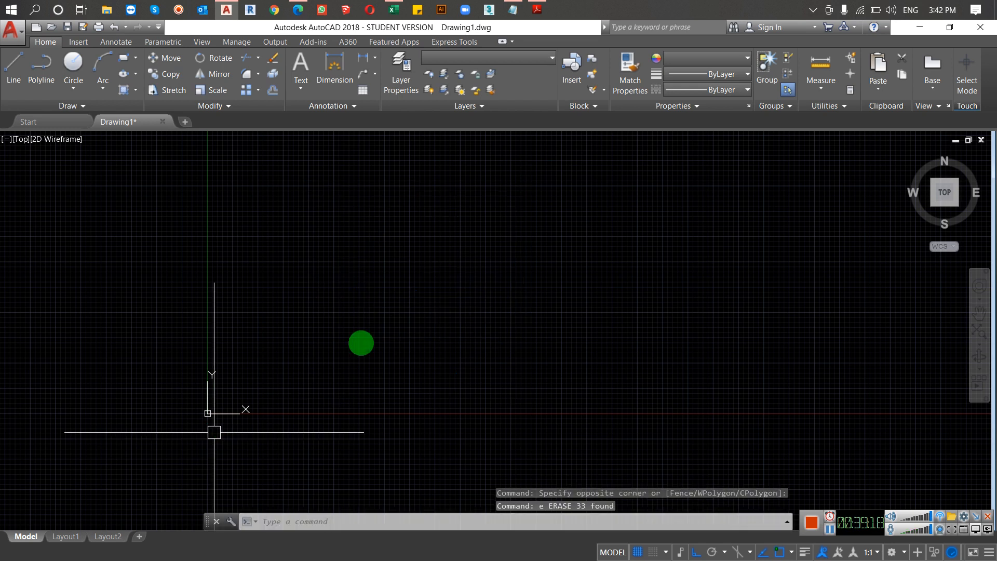
Step: Draw a circle in the empty drawing area and turn Ortho mode off
middle_drag(462, 293, 357, 340)
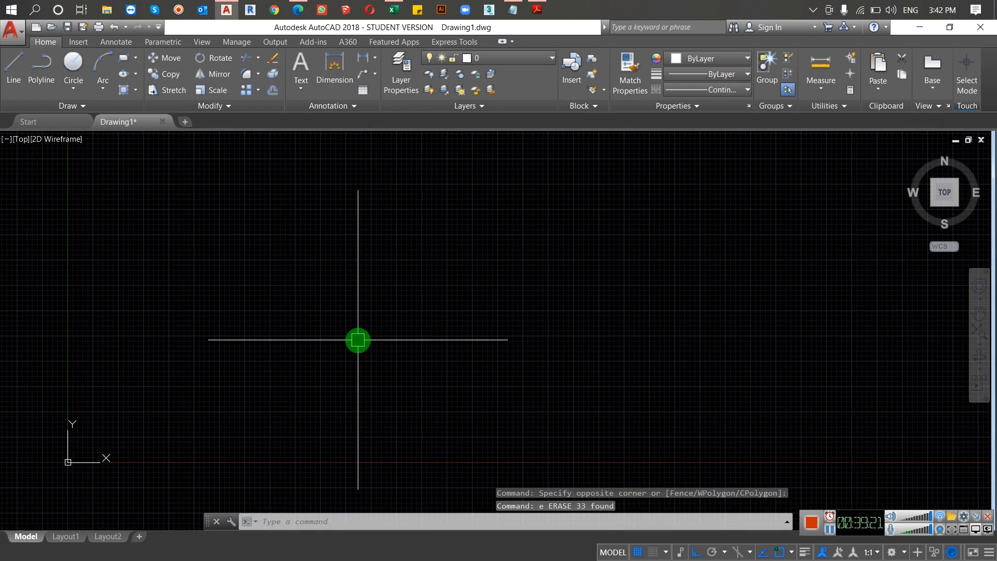
text(c)
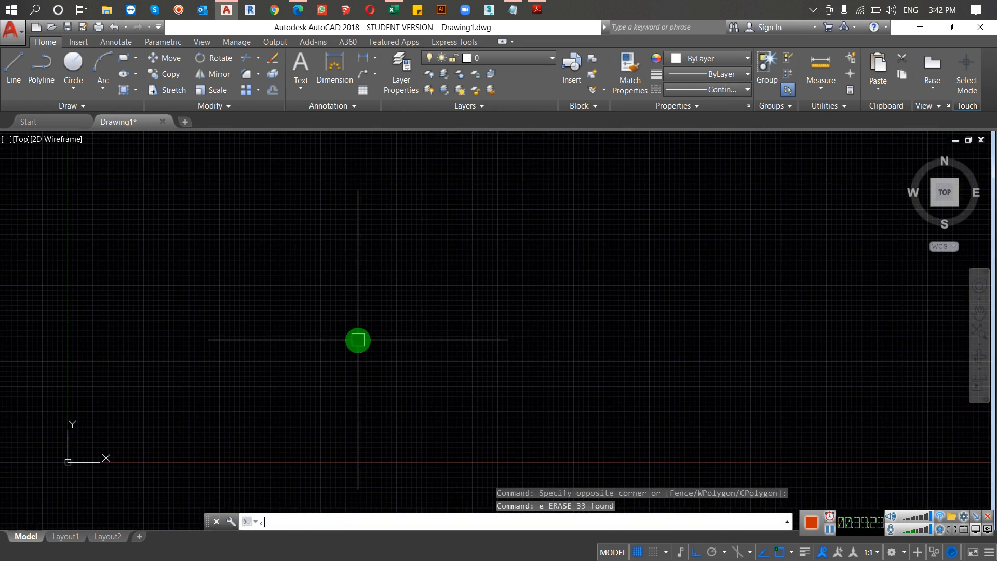
key(Return)
click(306, 233)
click(377, 303)
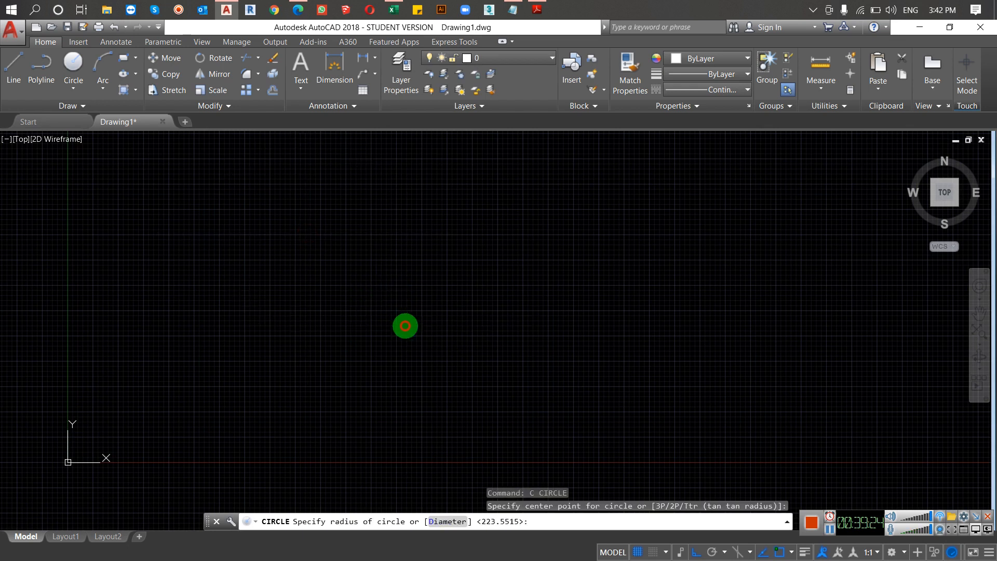
click(698, 551)
scroll(597, 358, down, 2)
Step: Set the circle's color to Red
click(483, 267)
click(431, 287)
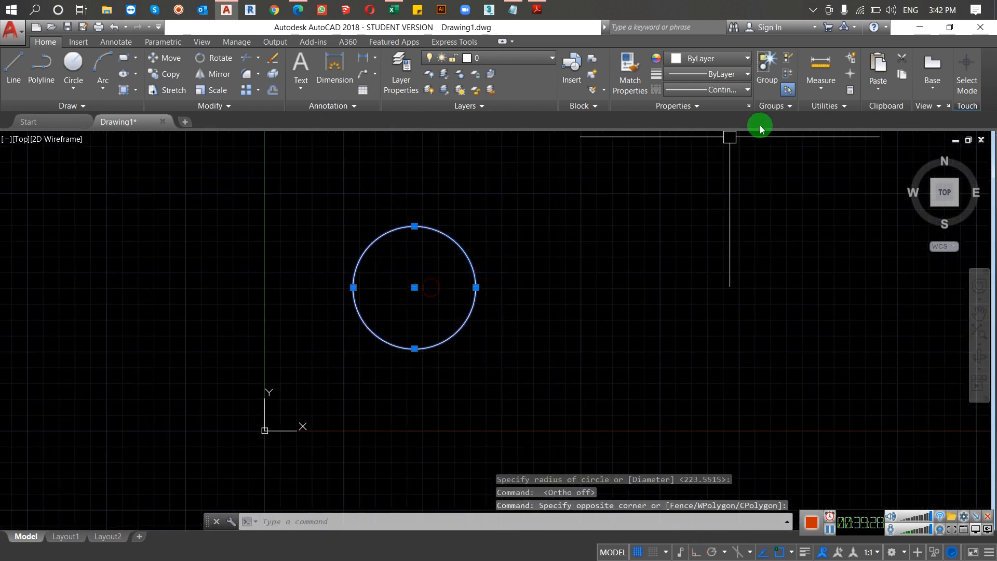
click(737, 89)
click(725, 47)
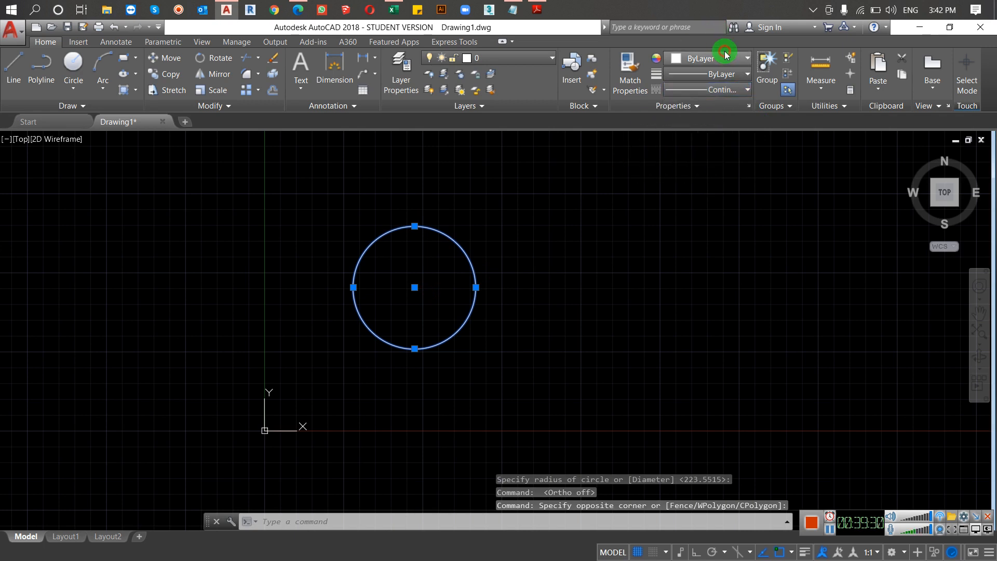
click(734, 56)
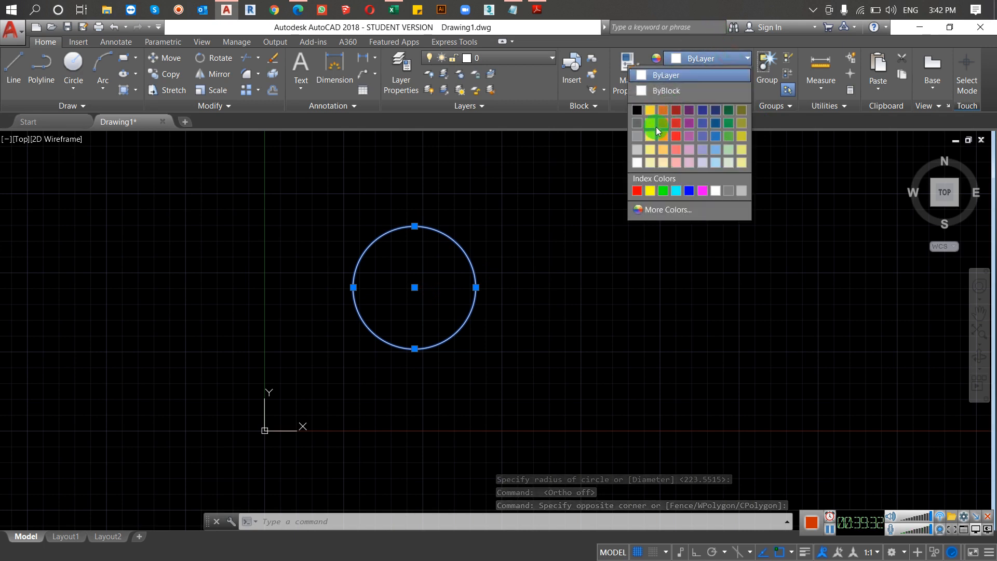
click(636, 190)
Step: Copy the red circle many times into an overlapping cluster around it, plus one separate copy off to the right
text(co)
key(Return)
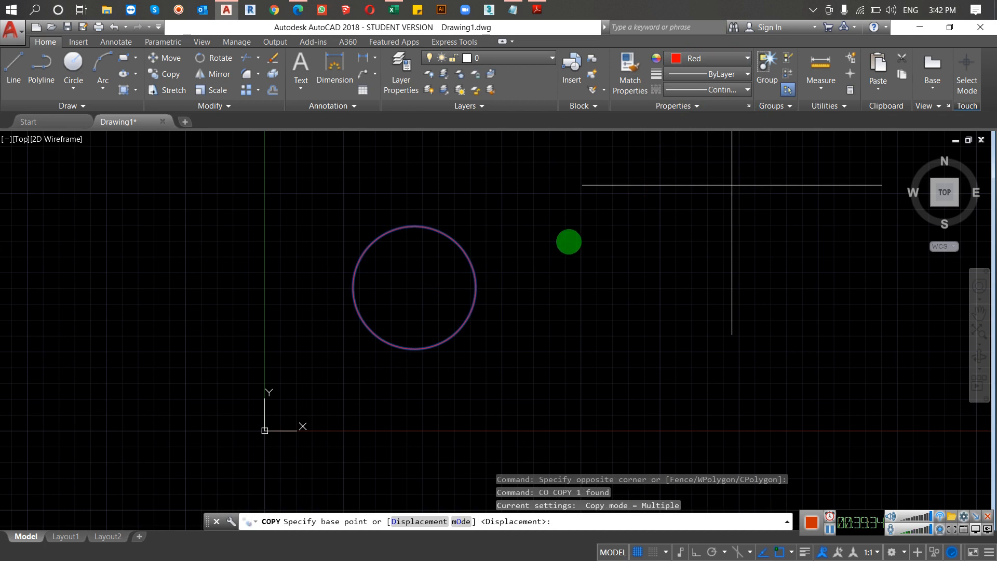
click(461, 295)
click(395, 257)
click(406, 273)
click(461, 328)
click(494, 320)
click(486, 283)
click(400, 283)
click(418, 300)
click(501, 282)
click(456, 251)
click(420, 265)
click(430, 312)
click(506, 286)
click(472, 297)
click(413, 307)
click(491, 246)
click(433, 263)
click(487, 289)
click(493, 229)
click(471, 266)
click(501, 277)
click(680, 264)
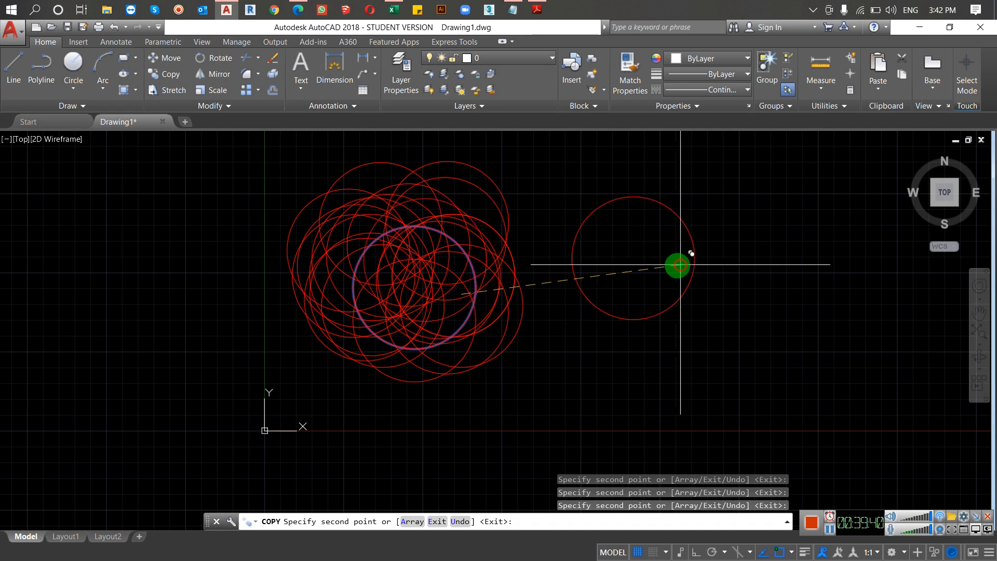
key(Return)
Step: Set the color of the separate circle beside the cluster to Yellow
click(723, 196)
click(667, 254)
click(719, 58)
click(652, 195)
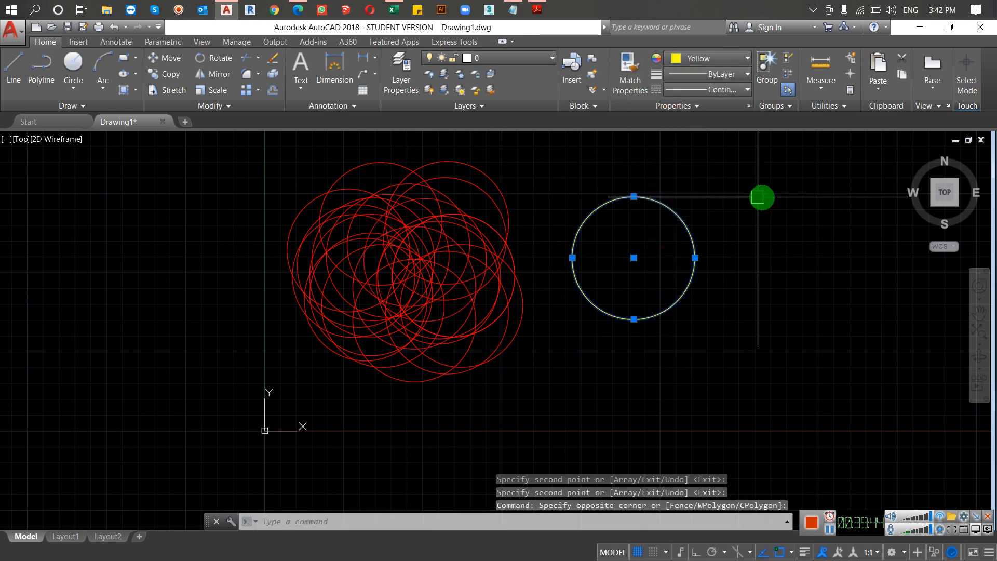
Step: Copy the yellow circle many times over the cluster of red circles
text(co)
key(Return)
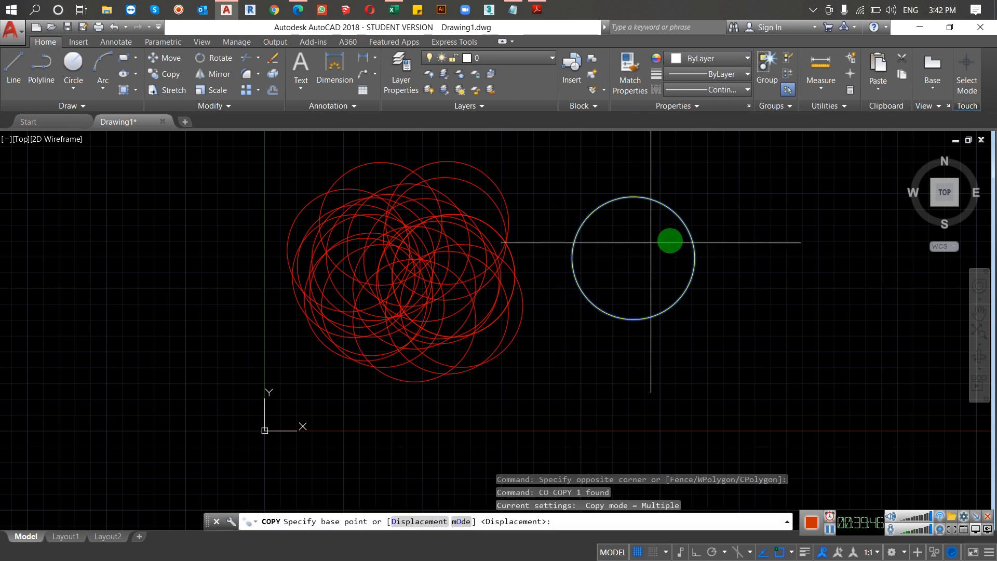
click(670, 240)
click(401, 204)
click(404, 222)
click(422, 260)
click(466, 254)
click(467, 229)
click(426, 224)
click(386, 250)
click(417, 306)
click(493, 307)
click(482, 220)
click(447, 275)
click(480, 240)
click(446, 220)
click(472, 265)
click(509, 222)
click(474, 222)
click(471, 238)
click(497, 268)
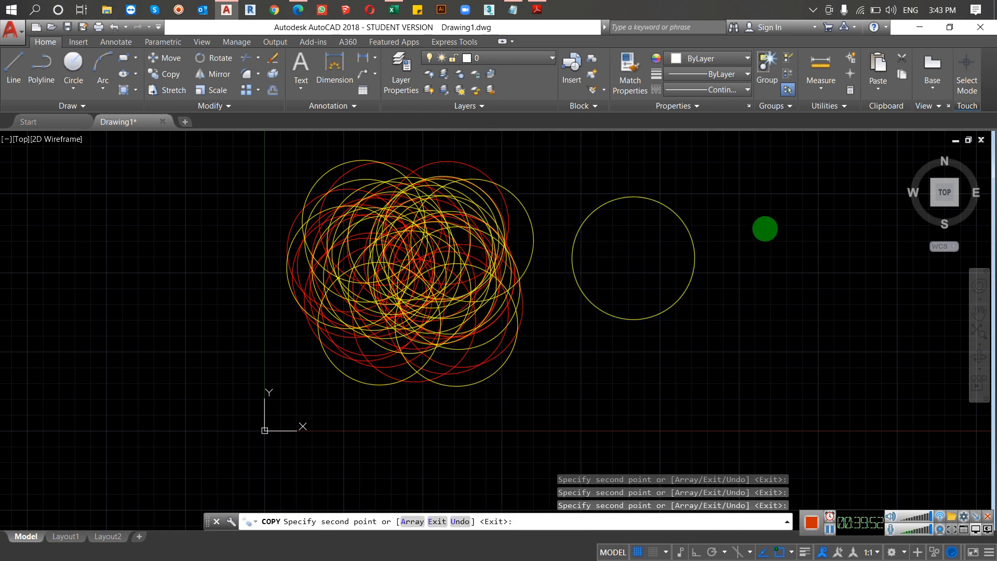
key(Return)
Step: Set the color of the separate circle beside the cluster to Green
click(764, 224)
click(669, 269)
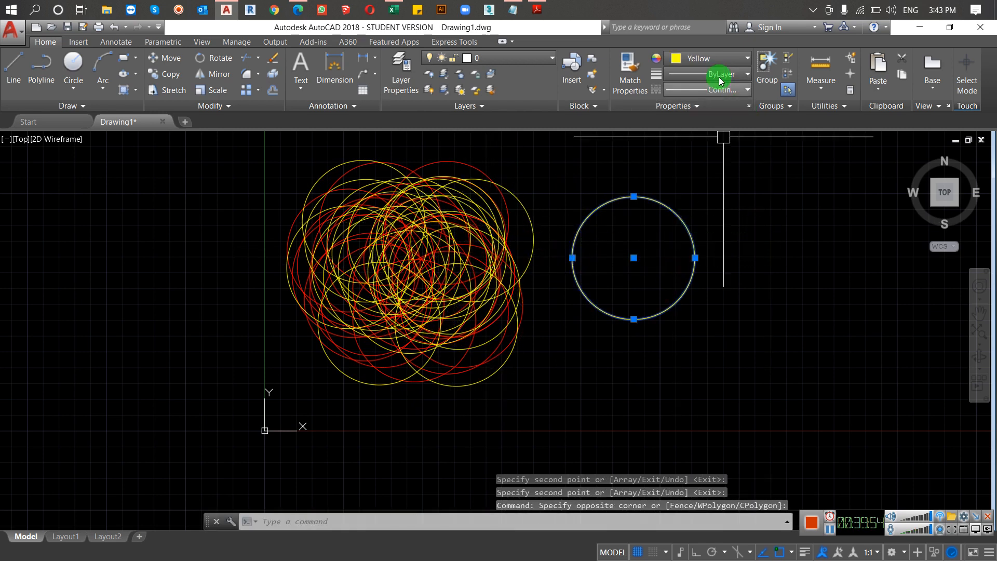
click(716, 59)
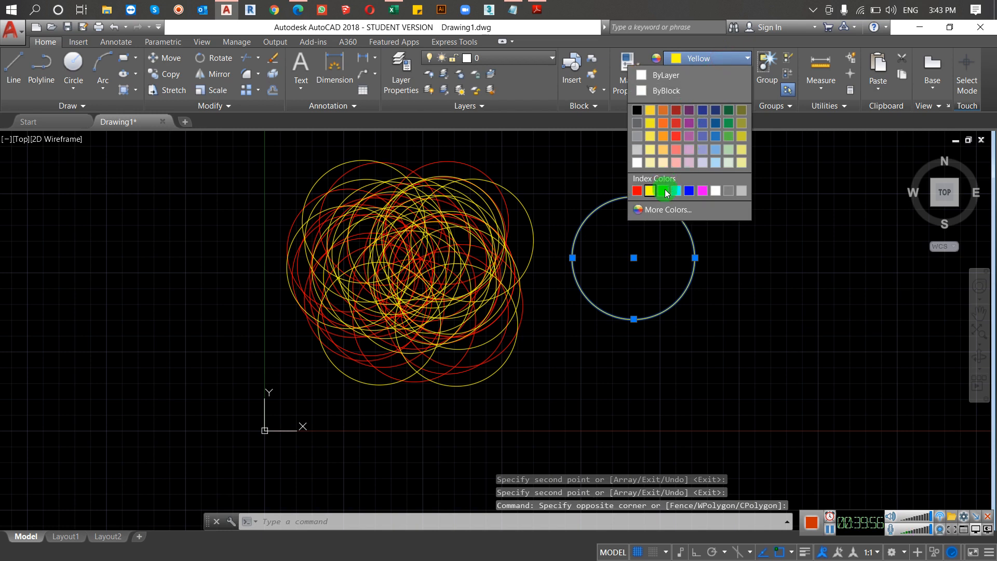
click(664, 190)
Step: Copy the green circle many times over the cluster of red and yellow circles, using its center as the base point
text(c)
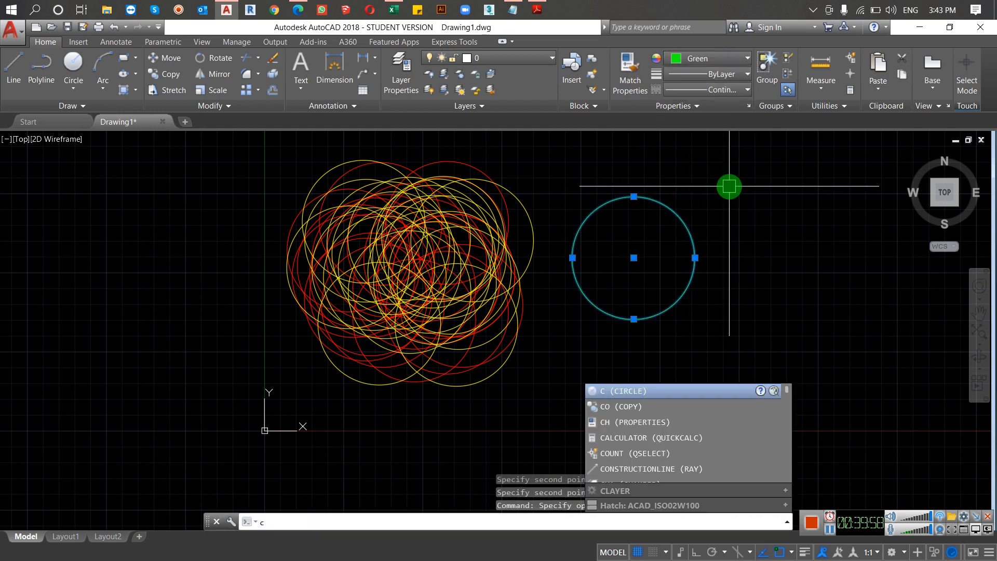
text(o)
key(Return)
click(633, 258)
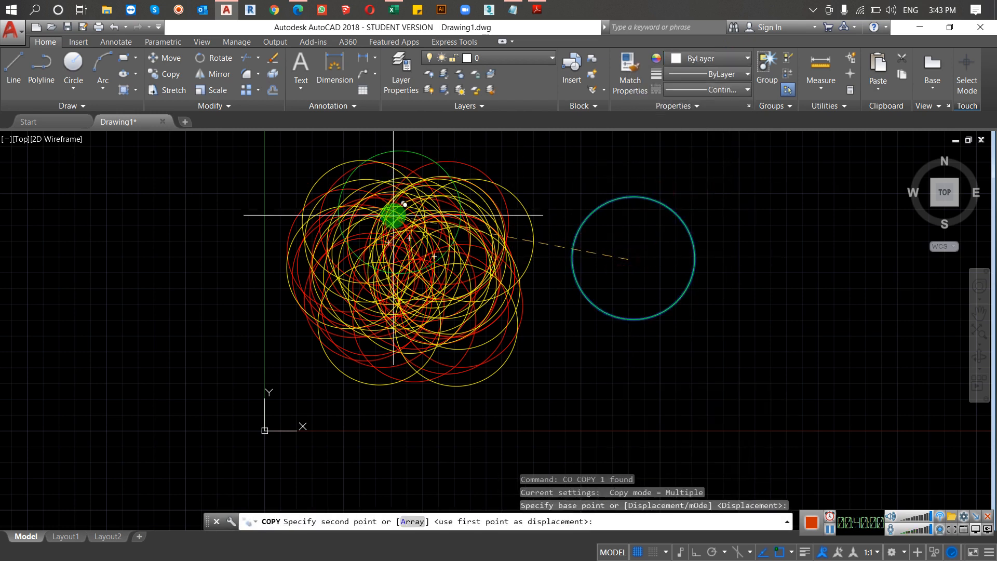
click(388, 216)
click(384, 222)
click(412, 281)
click(439, 240)
click(395, 226)
click(383, 230)
click(377, 252)
click(438, 292)
click(469, 280)
click(416, 254)
click(380, 267)
click(452, 281)
click(389, 244)
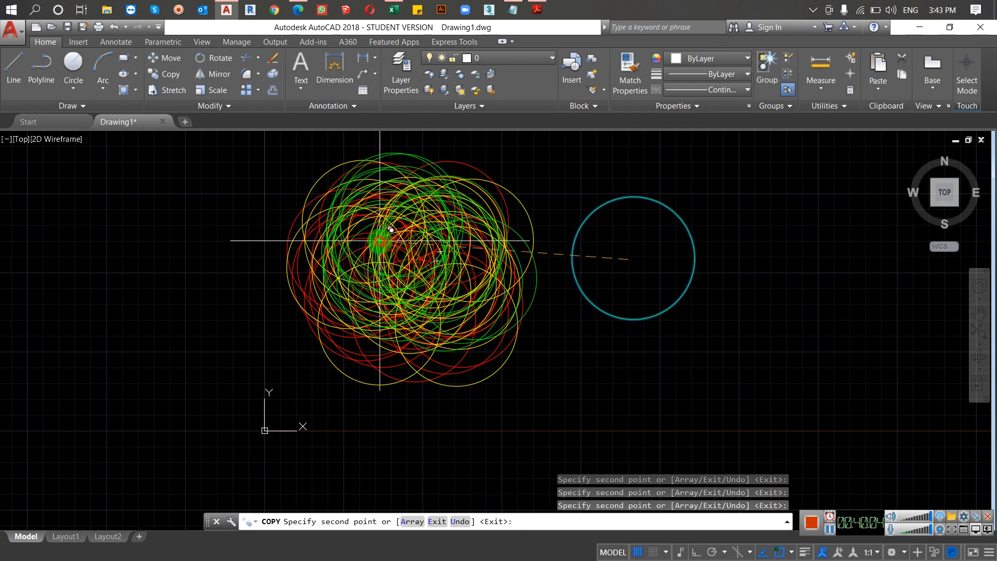
key(Escape)
Step: Set the color of the separate circle beside the cluster to Magenta
click(762, 162)
click(639, 244)
click(726, 59)
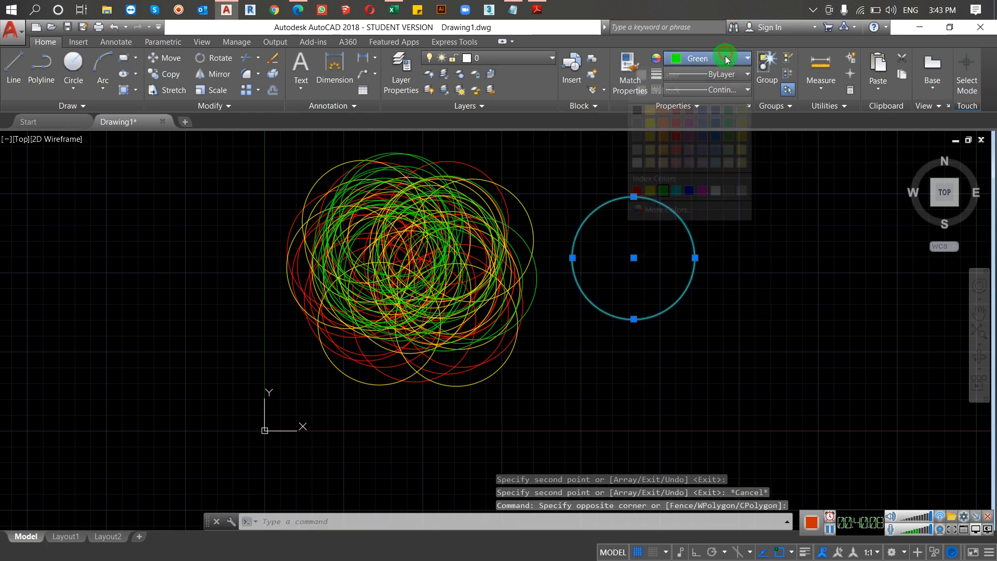
click(702, 191)
Step: Copy the magenta circle many times over the multicolored cluster, from a base point inside the circle
text(co)
key(Return)
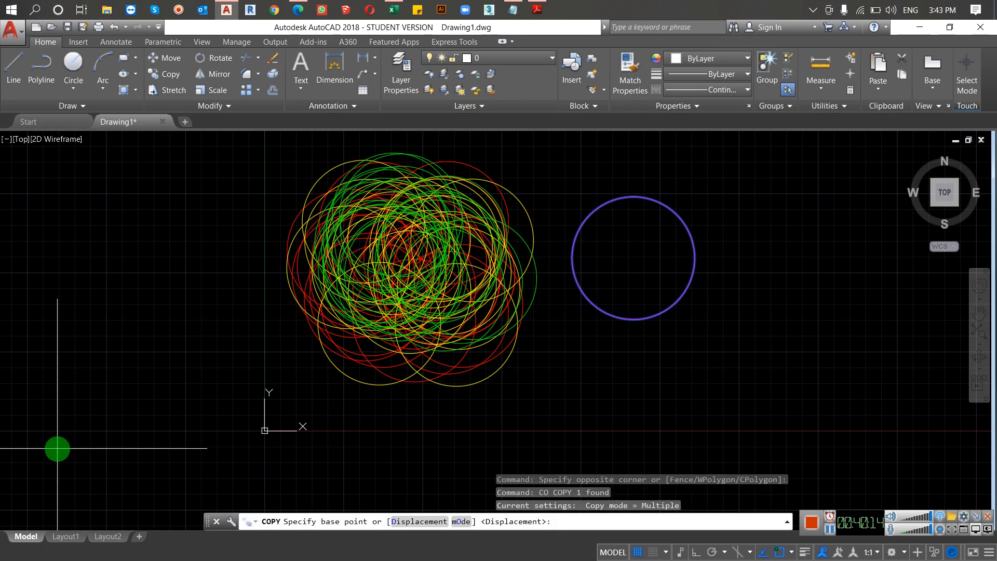
click(630, 214)
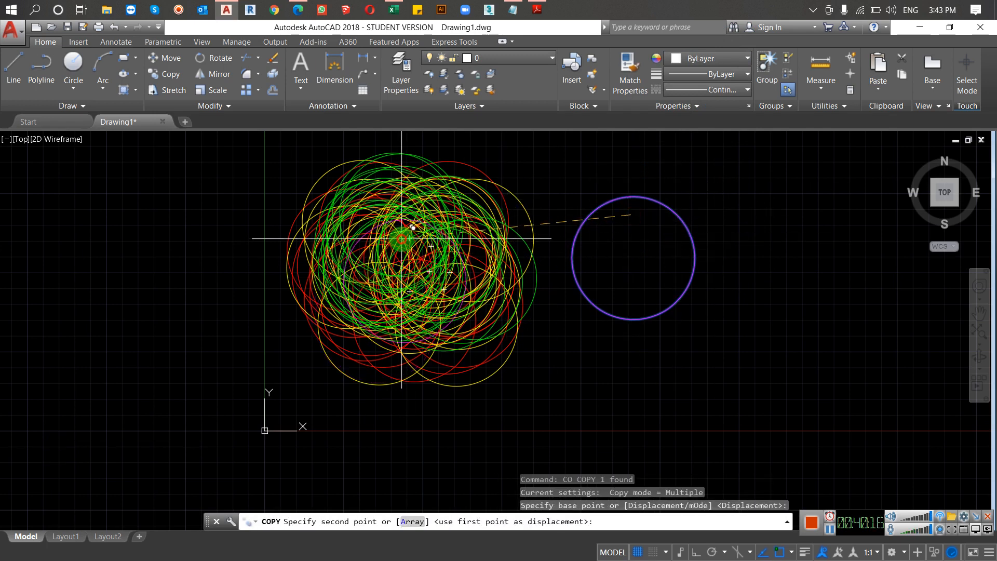
click(402, 239)
click(356, 207)
click(351, 257)
click(376, 279)
click(431, 239)
click(360, 195)
click(348, 225)
click(391, 247)
click(354, 161)
click(363, 159)
click(428, 163)
click(445, 176)
click(467, 194)
click(472, 237)
click(431, 288)
click(402, 290)
click(399, 252)
click(391, 278)
click(352, 297)
click(372, 253)
click(364, 284)
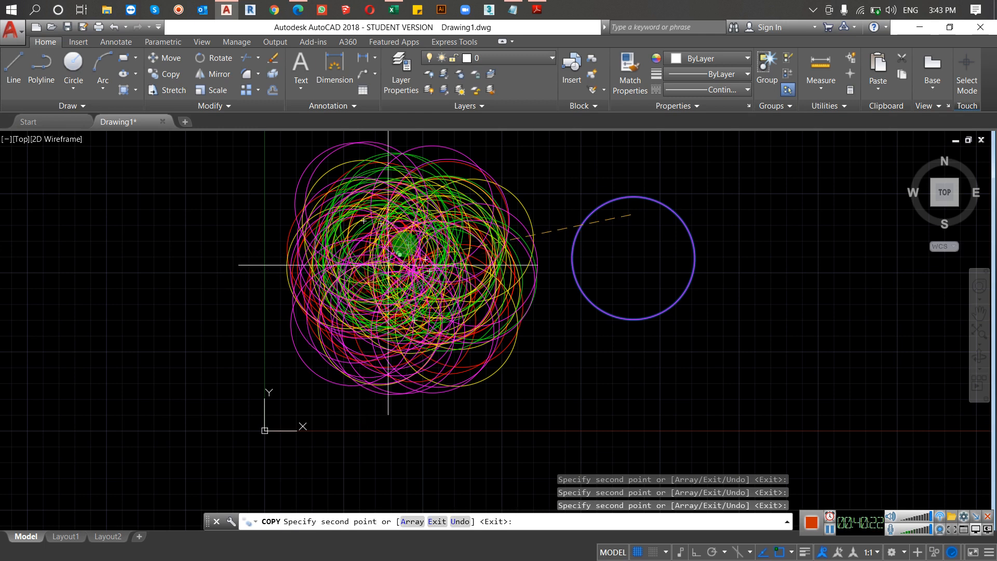
key(Escape)
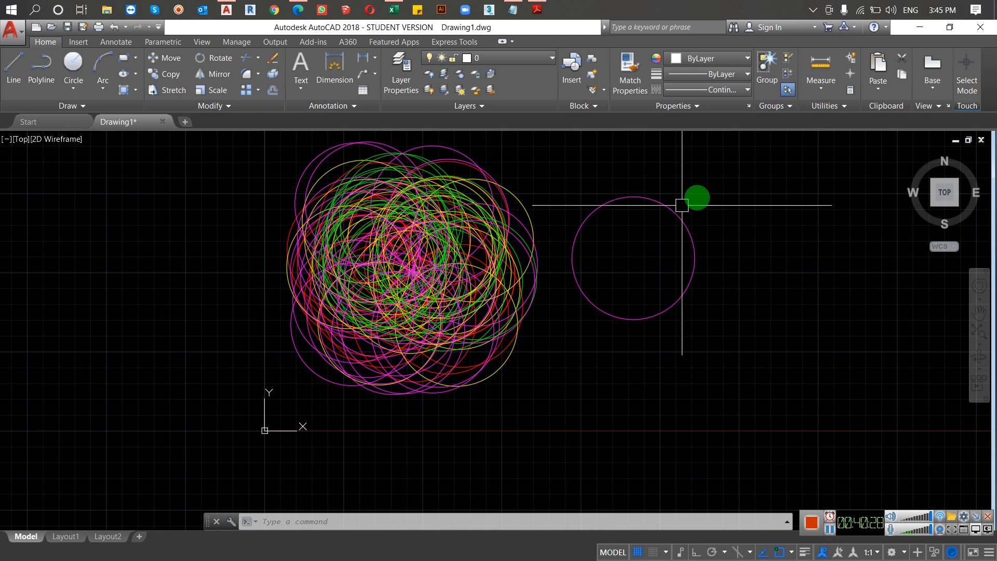
Step: Set the color of the separate circle beside the cluster to Blue
click(709, 196)
click(652, 257)
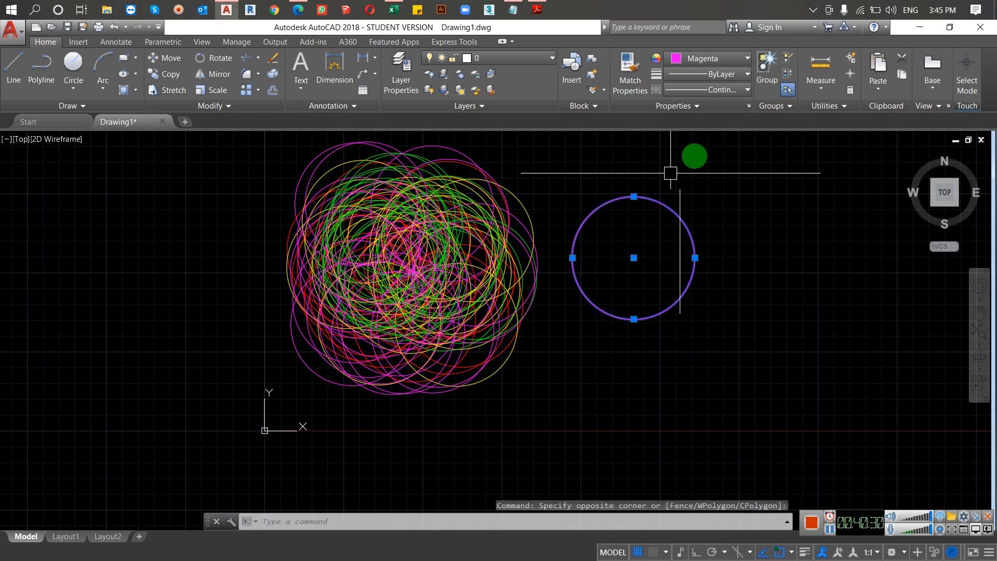
click(830, 530)
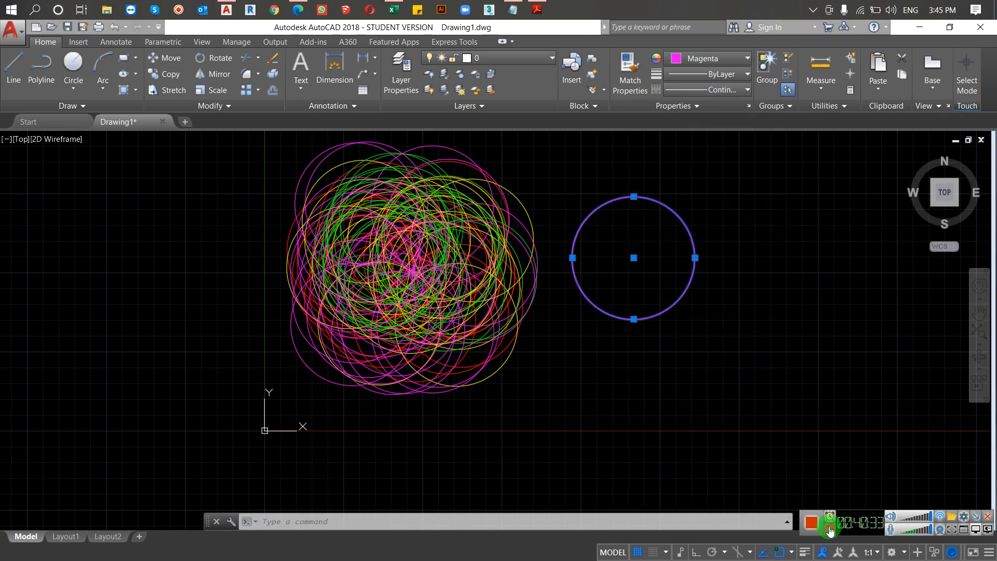
click(738, 58)
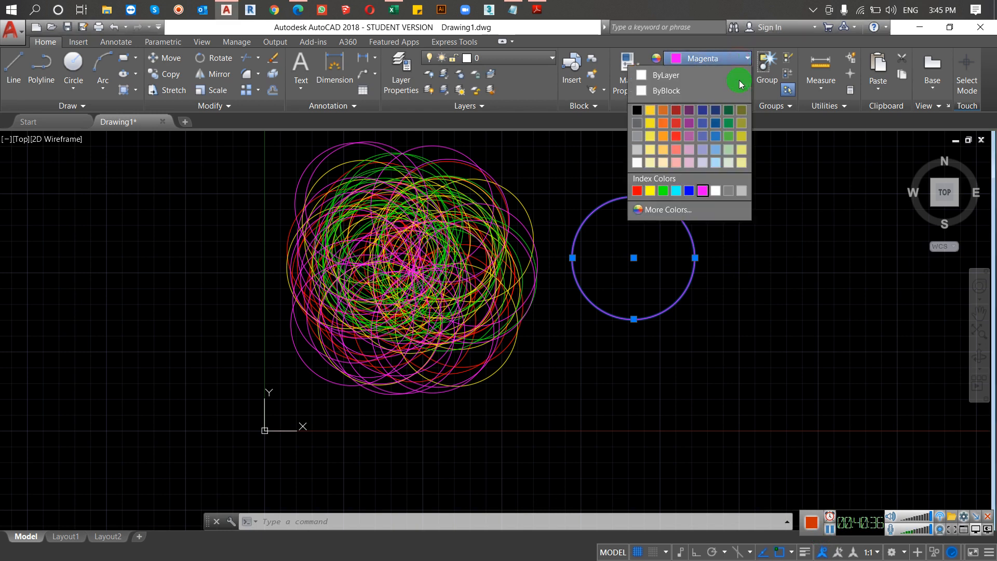
click(688, 191)
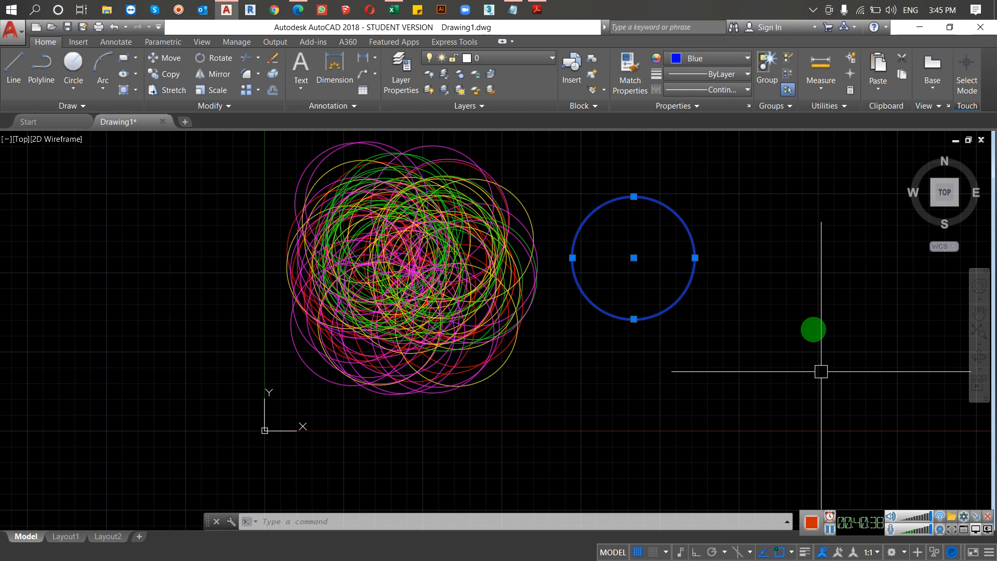
Step: Copy the blue circle many times over the multicolored cluster and finish the Copy command
key(Return)
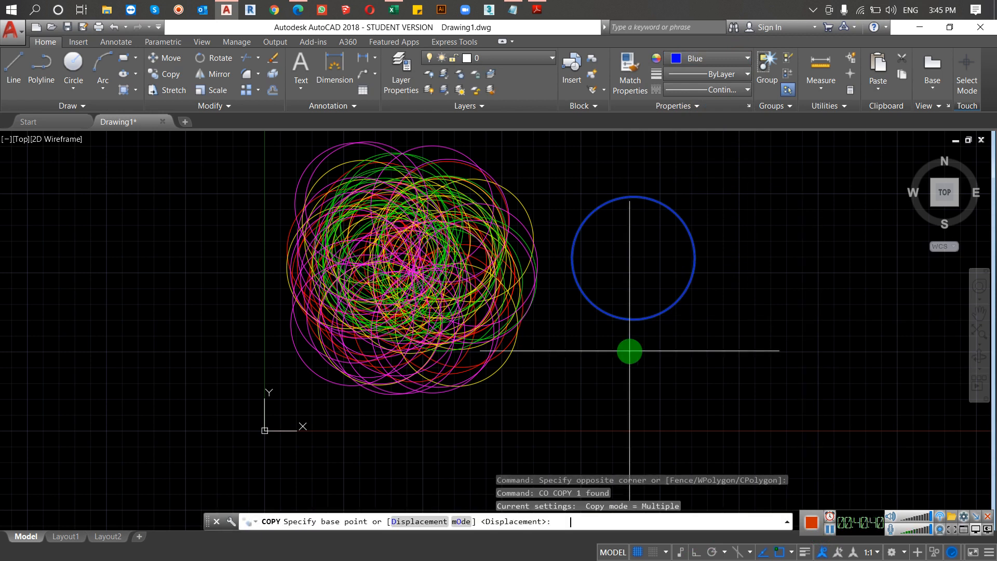
click(631, 240)
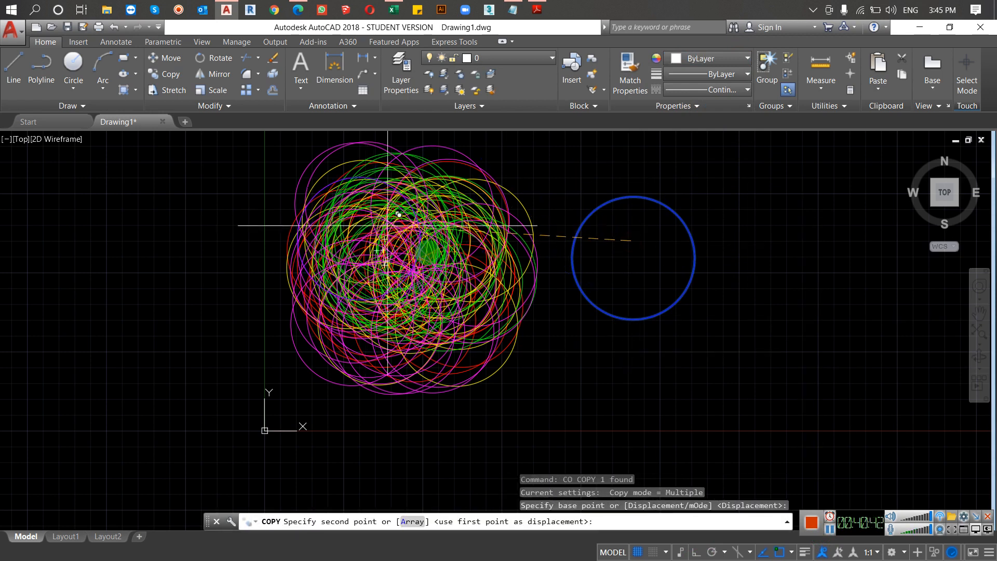
click(387, 245)
click(351, 277)
click(393, 283)
click(410, 252)
click(433, 212)
click(355, 263)
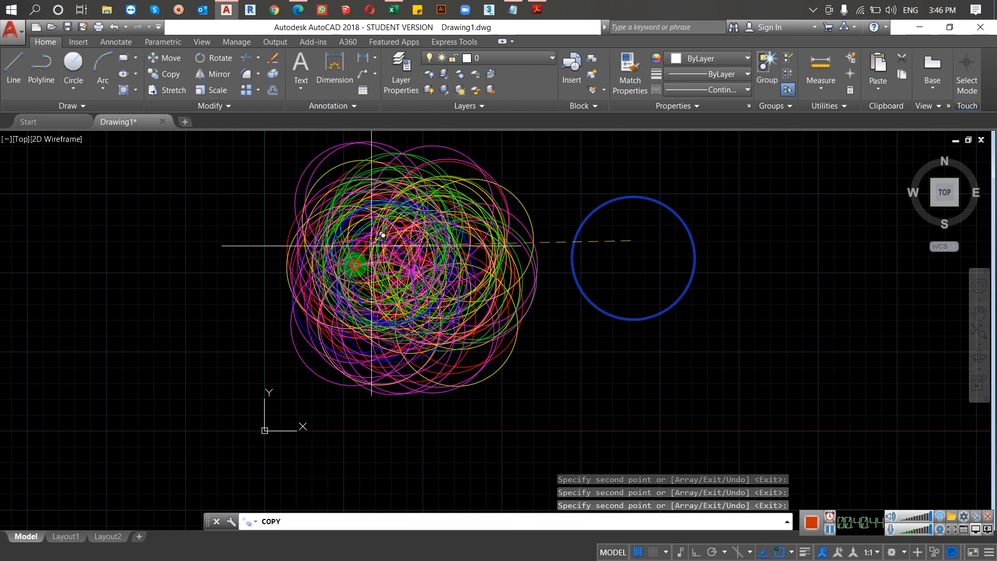
click(409, 265)
click(421, 232)
click(375, 210)
click(428, 234)
click(416, 294)
click(485, 259)
click(460, 225)
click(398, 199)
click(349, 231)
click(347, 257)
click(440, 254)
click(479, 266)
click(400, 307)
click(440, 289)
click(396, 254)
click(421, 243)
click(382, 263)
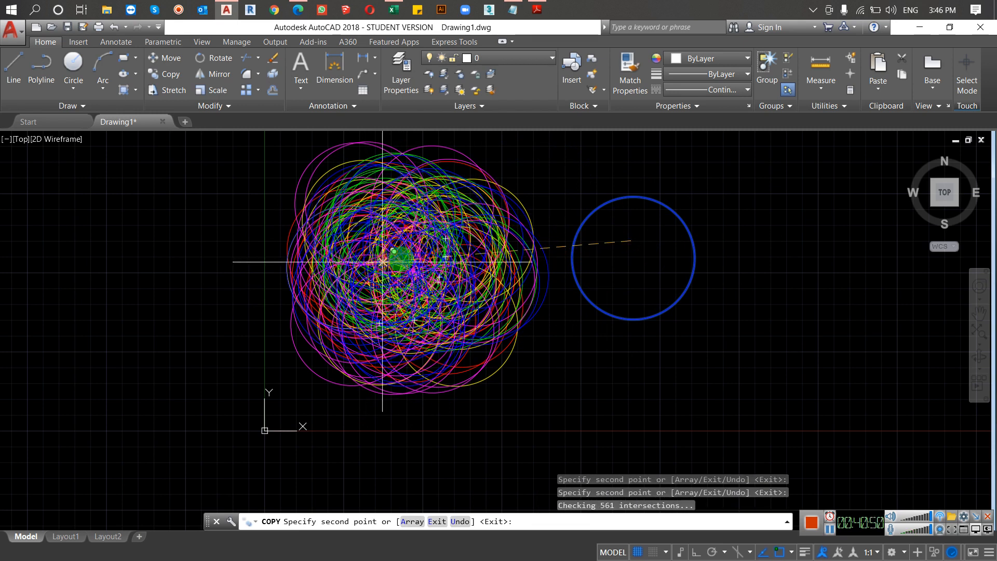
click(404, 257)
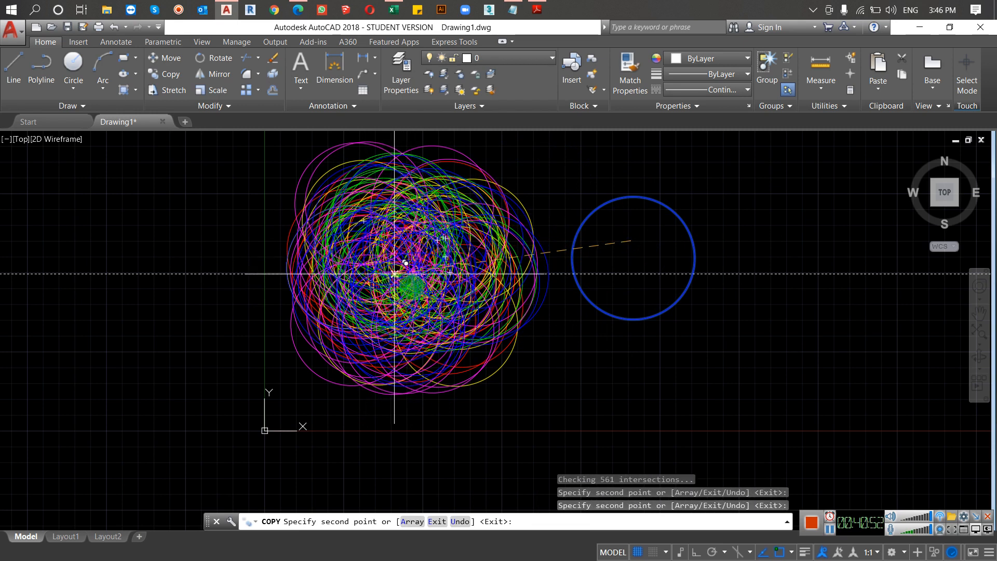
key(Return)
Step: Examine the overlapping circles up close and review the drawing's layers in the Layer Properties Manager, closing it when done
scroll(474, 224, up, 4)
scroll(479, 238, up, 5)
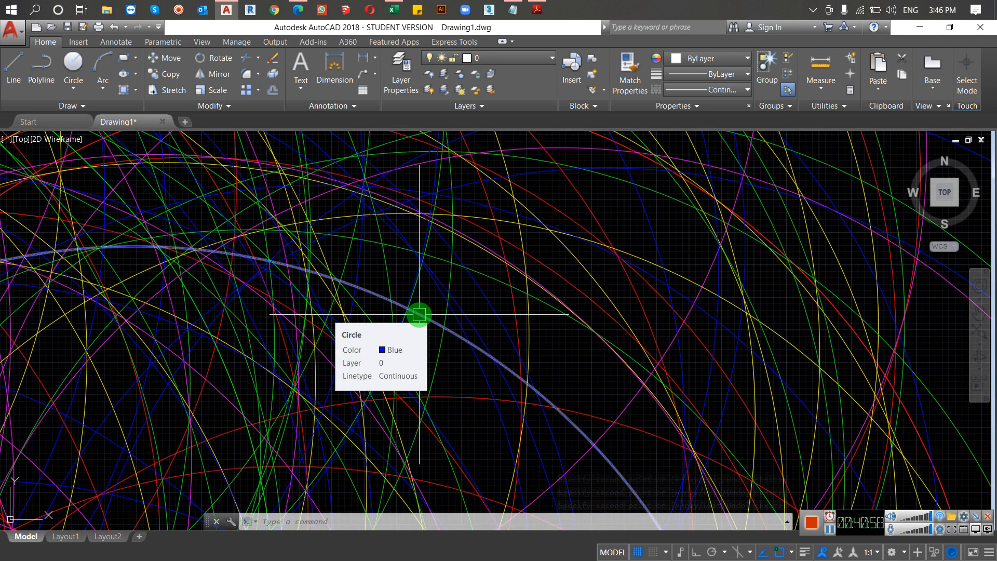
scroll(425, 312, down, 2)
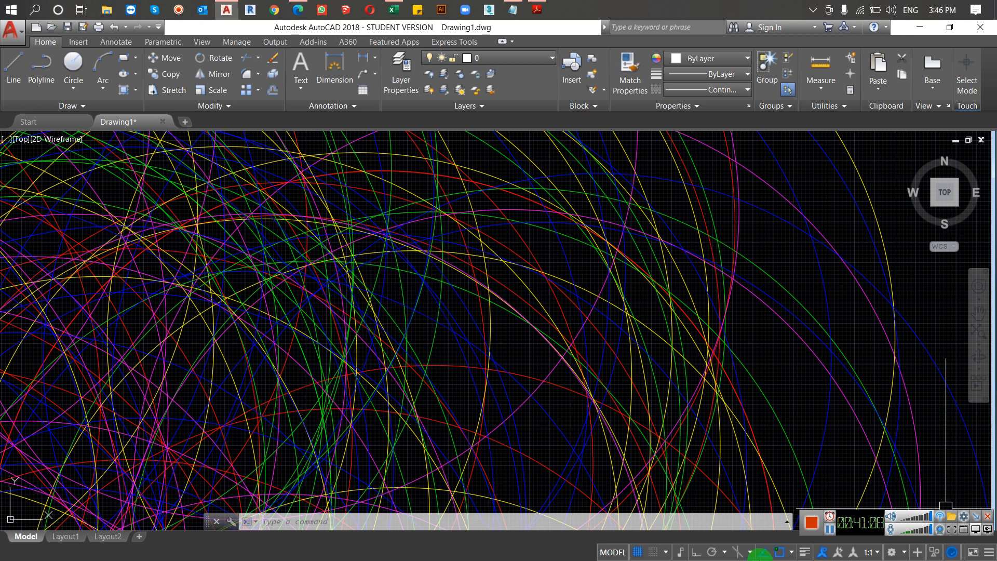
scroll(441, 341, down, 6)
scroll(442, 341, up, 4)
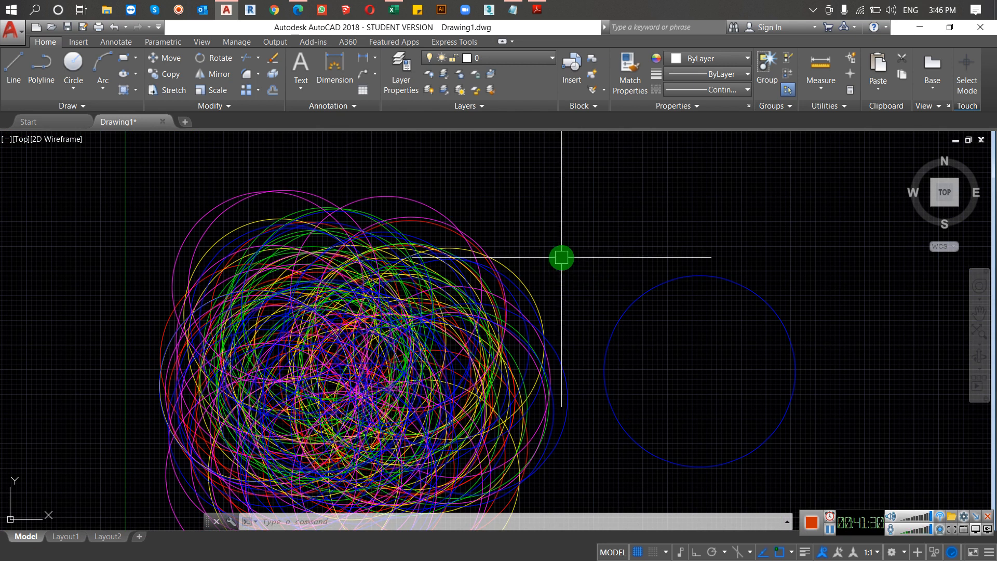
text(la)
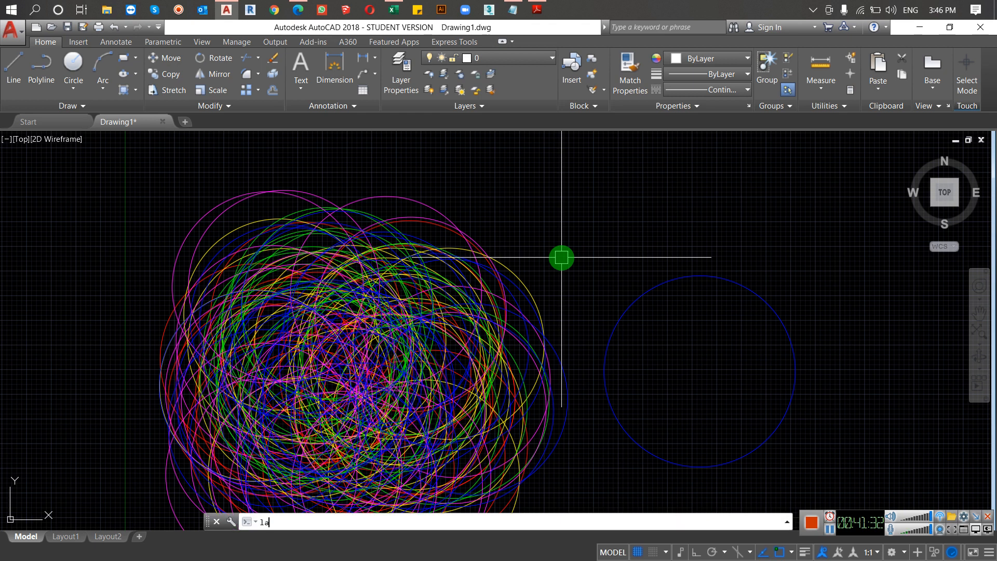
key(Return)
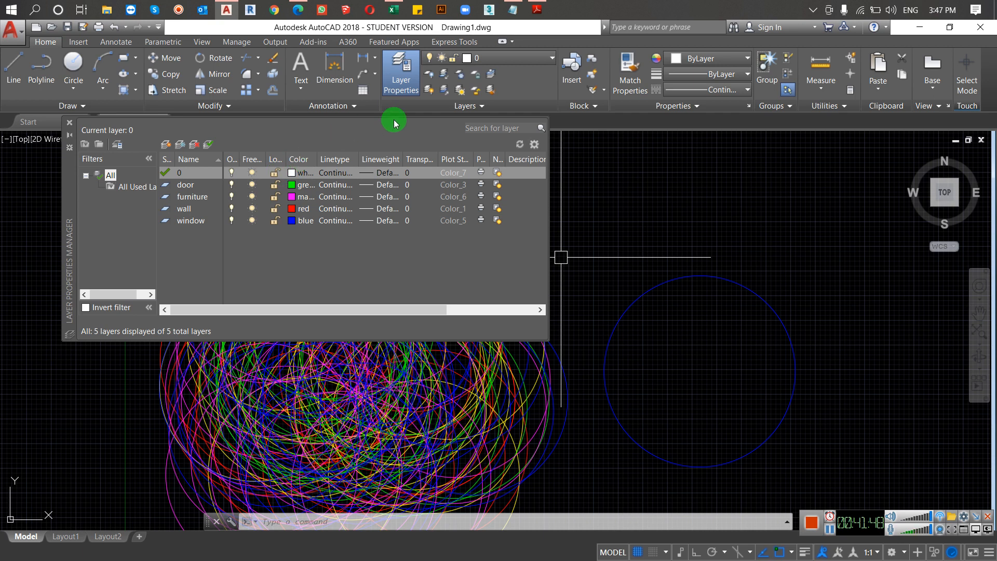
click(630, 204)
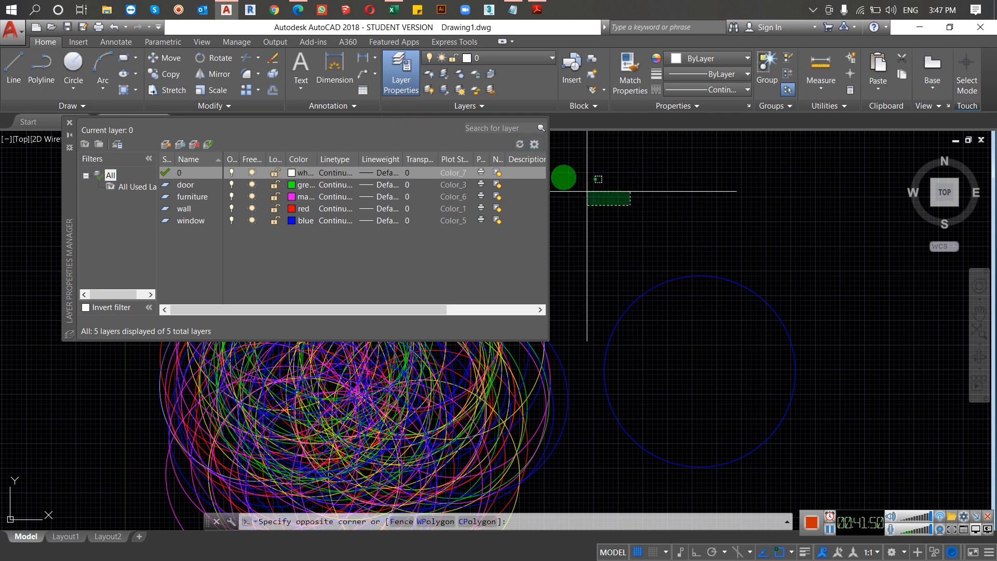
click(634, 153)
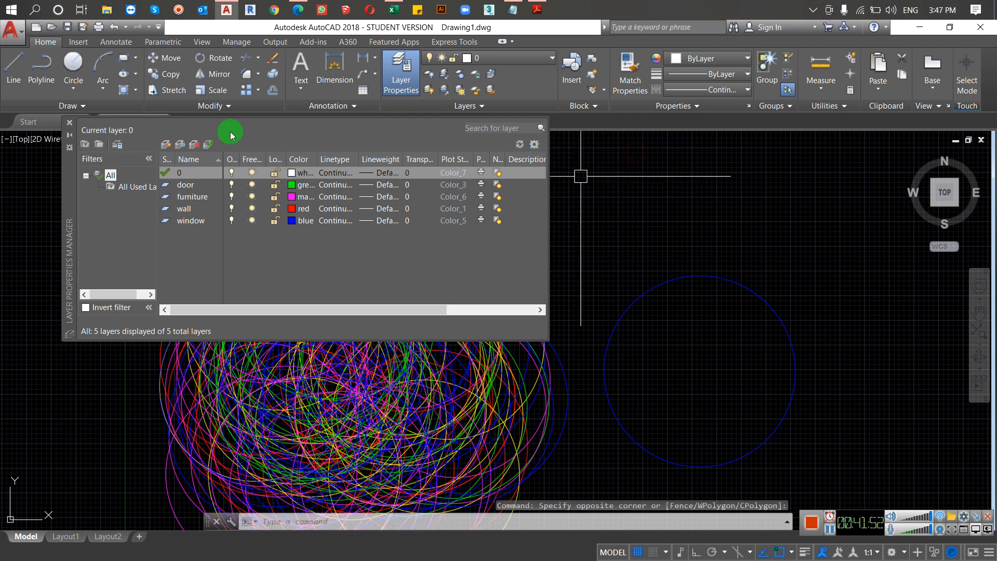
click(70, 123)
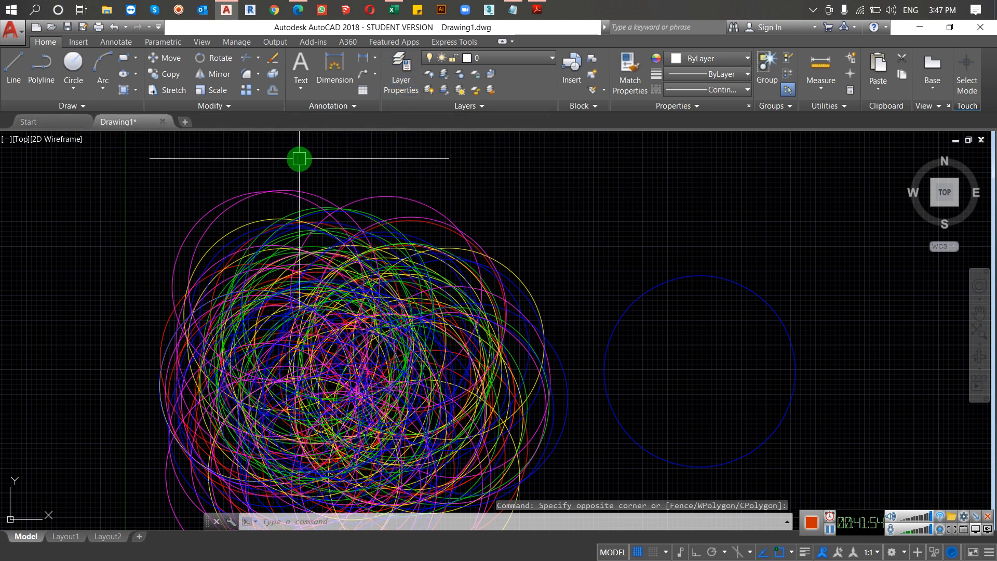
Step: Select the whole cluster of circles with a crossing window and view its Quick Properties, closing the palette when done
scroll(437, 161, down, 2)
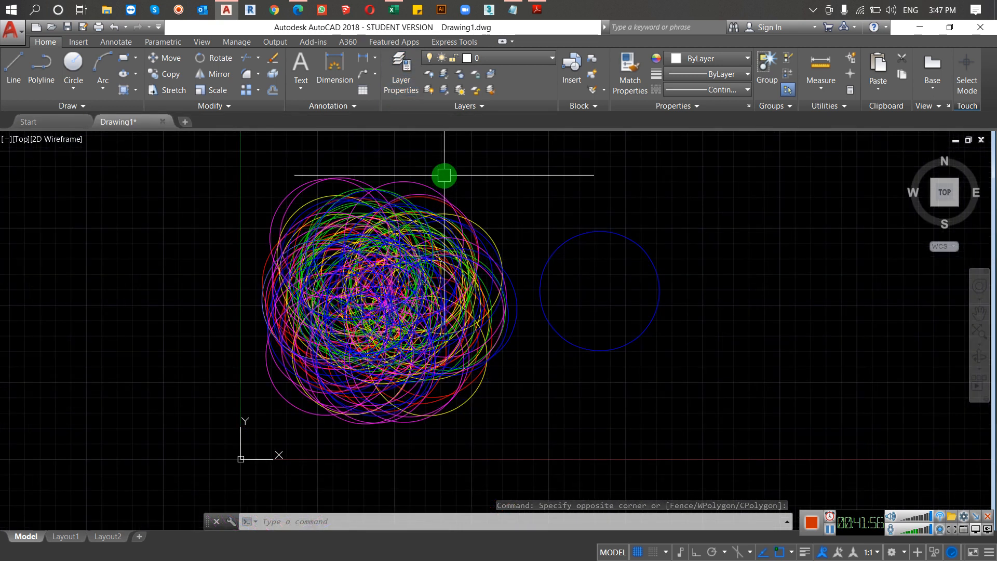
click(490, 164)
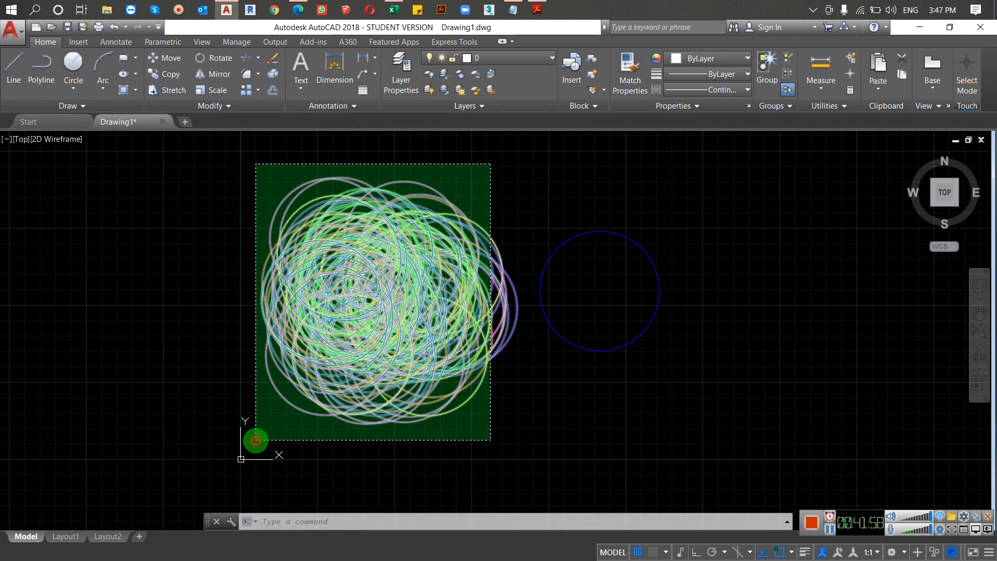
click(271, 440)
right_click(347, 287)
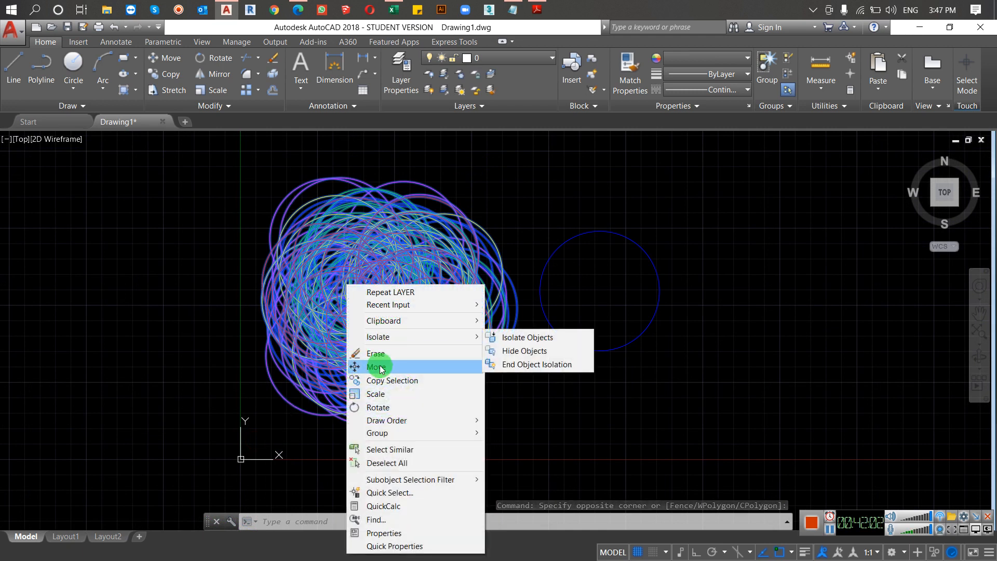
mouse_move(382, 436)
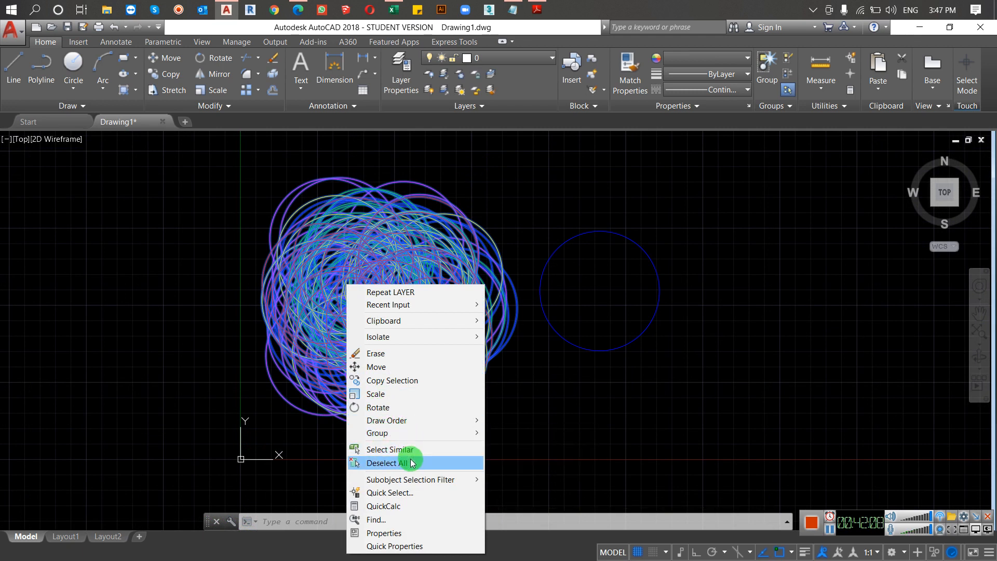
mouse_move(415, 431)
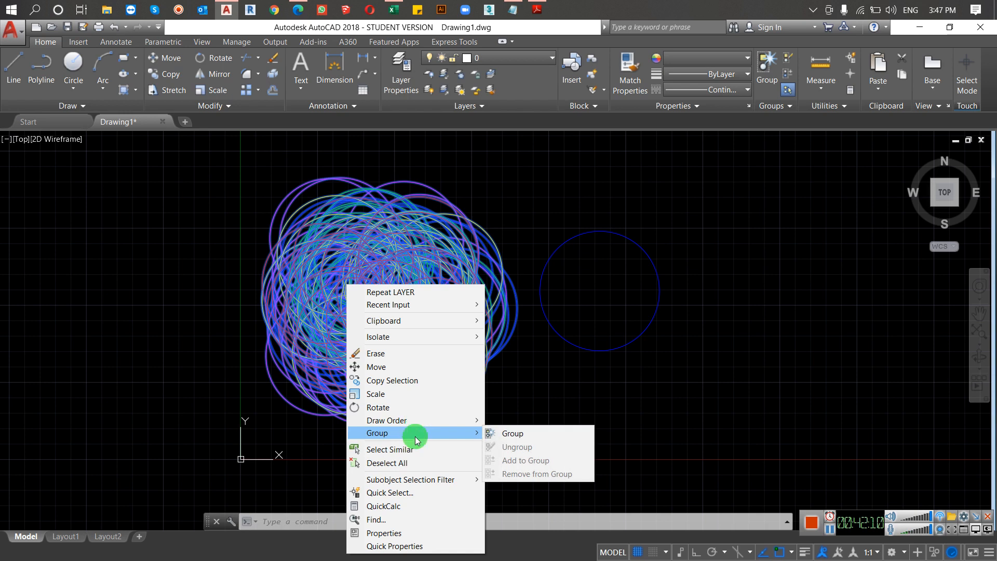
click(422, 546)
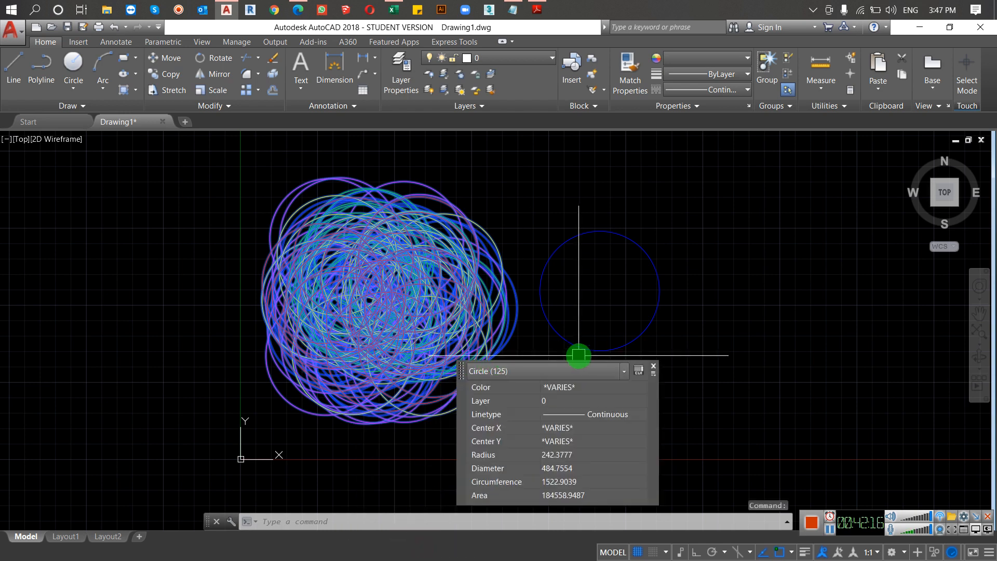
click(654, 368)
Step: View the Find and Replace dialog for the selected circles, close it, and clear the selection
right_click(494, 343)
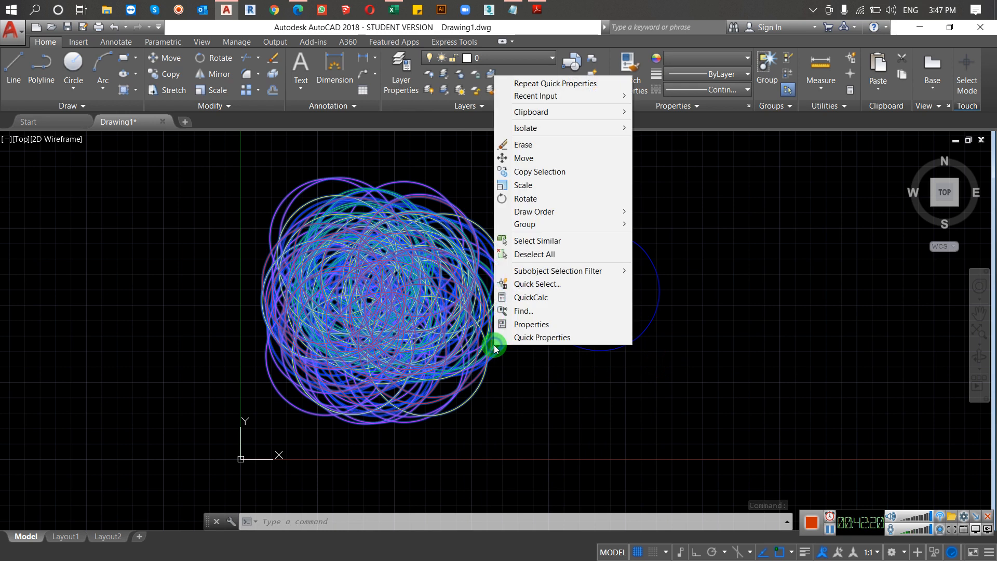
click(513, 311)
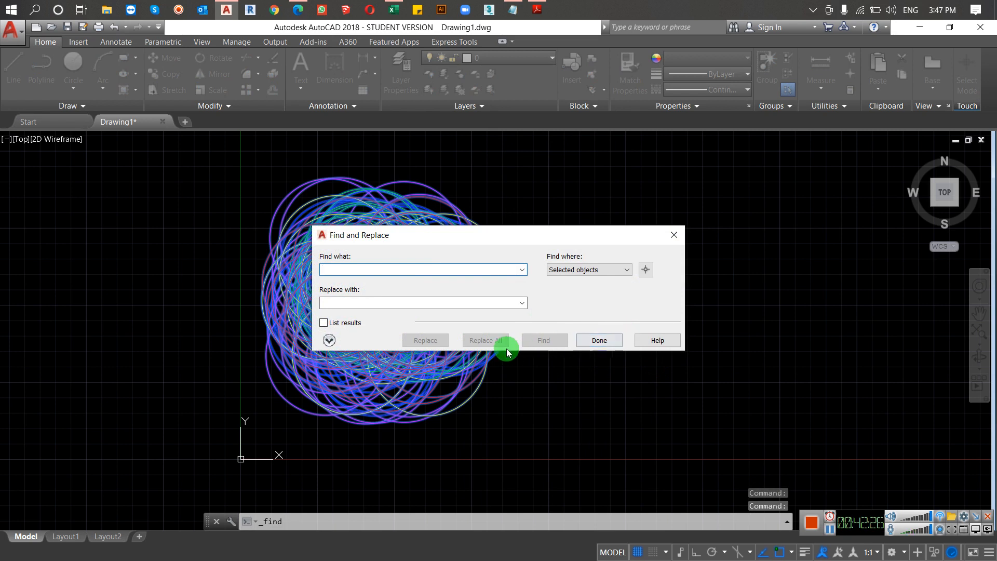
click(675, 236)
right_click(437, 268)
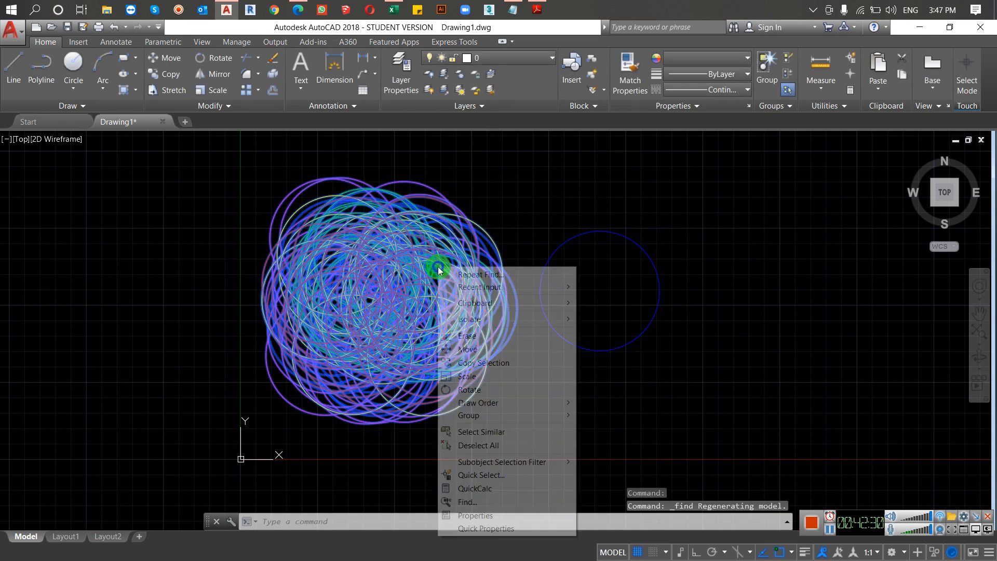
click(466, 210)
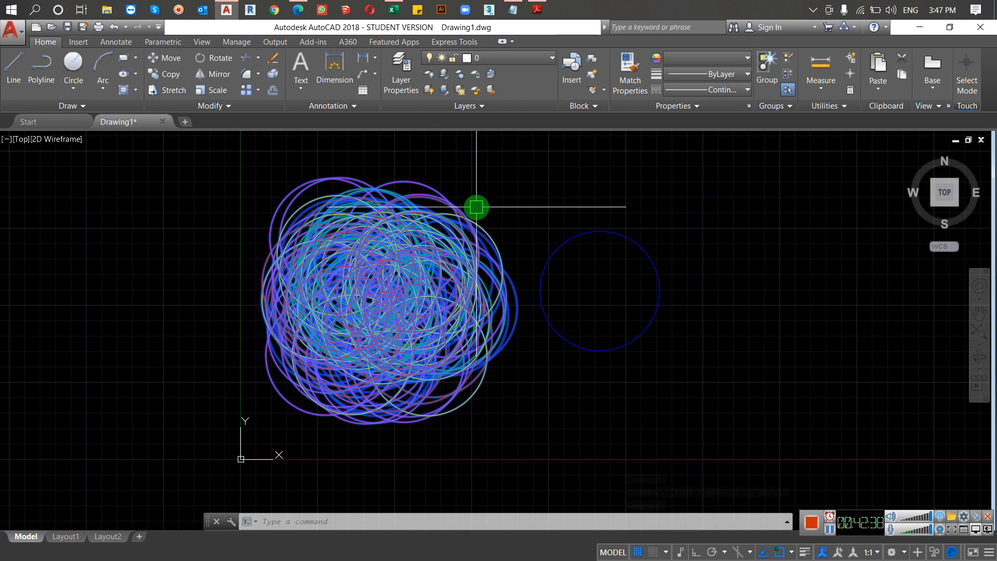
right_click(446, 240)
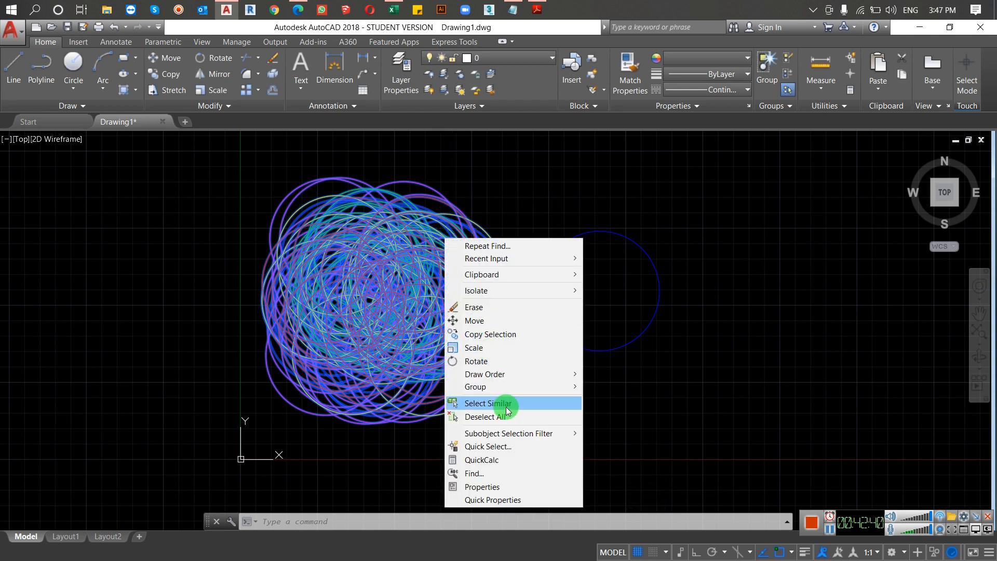
click(628, 237)
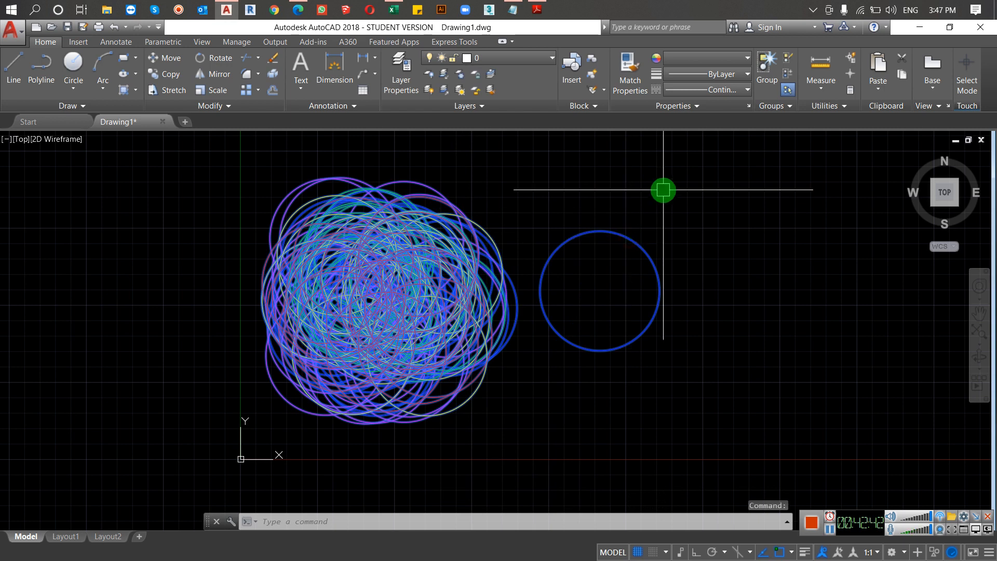
key(Escape)
key(Escape)
key(Escape)
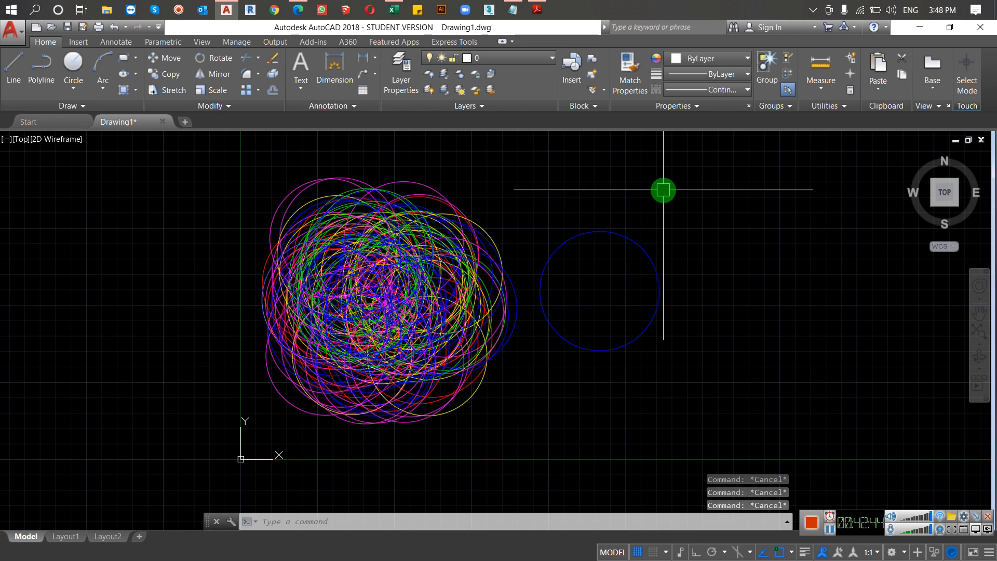
Step: Match the properties of a magenta circle in the cluster onto the neighboring red circle and end the Match Properties command
scroll(457, 263, up, 4)
text(ma)
key(Return)
scroll(457, 263, up, 2)
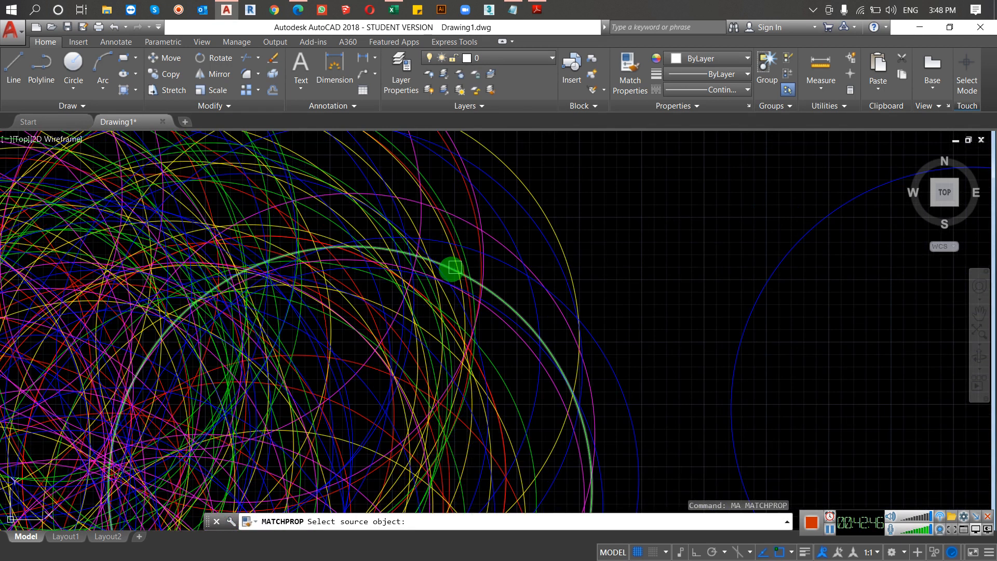
scroll(441, 245, up, 3)
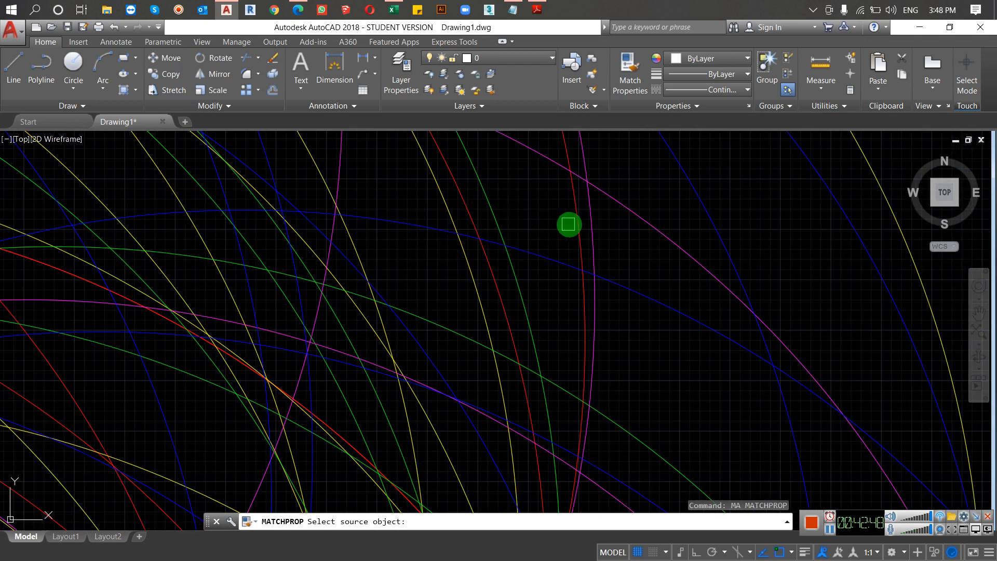
click(579, 211)
click(517, 219)
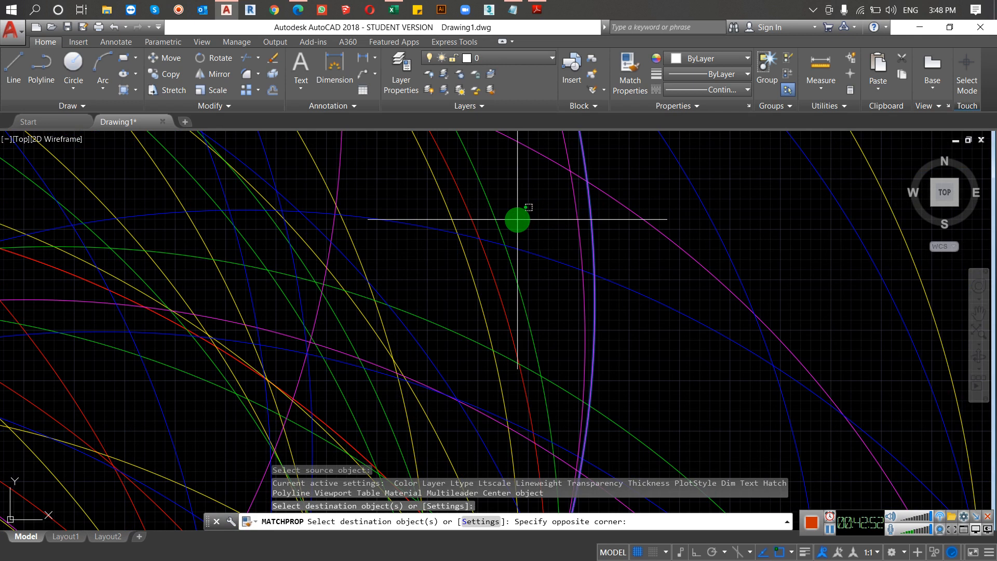
scroll(517, 220, down, 6)
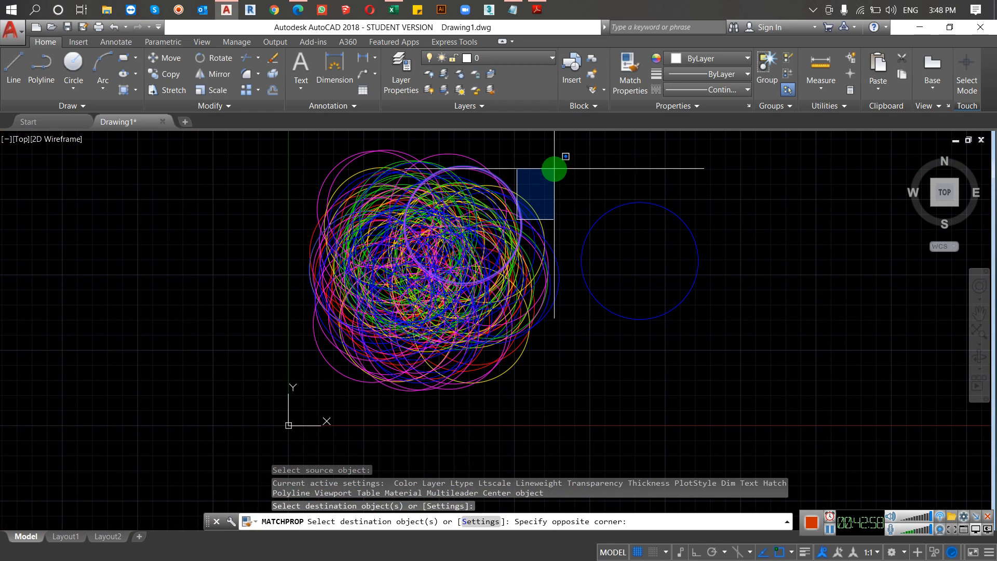
key(Escape)
key(Escape)
key(Escape)
key(Escape)
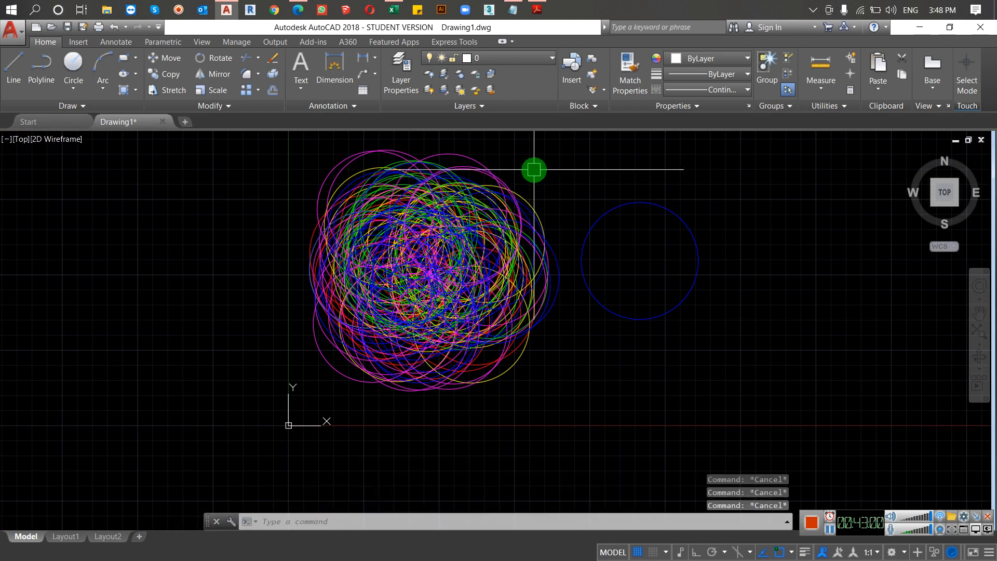
Step: Select the cluster of circles with a crossing window and clear the selection
click(534, 169)
click(369, 382)
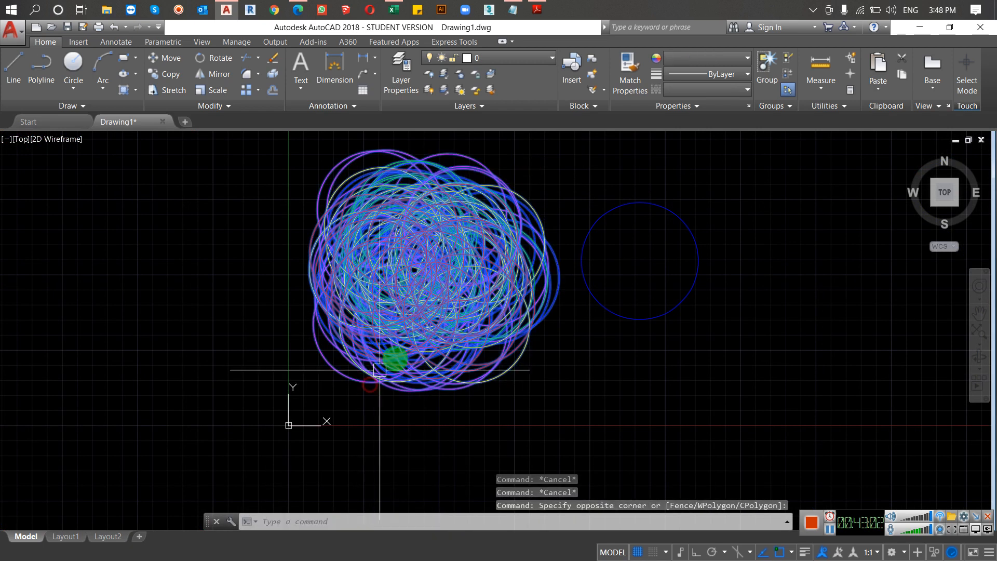
scroll(566, 351, up, 2)
click(571, 348)
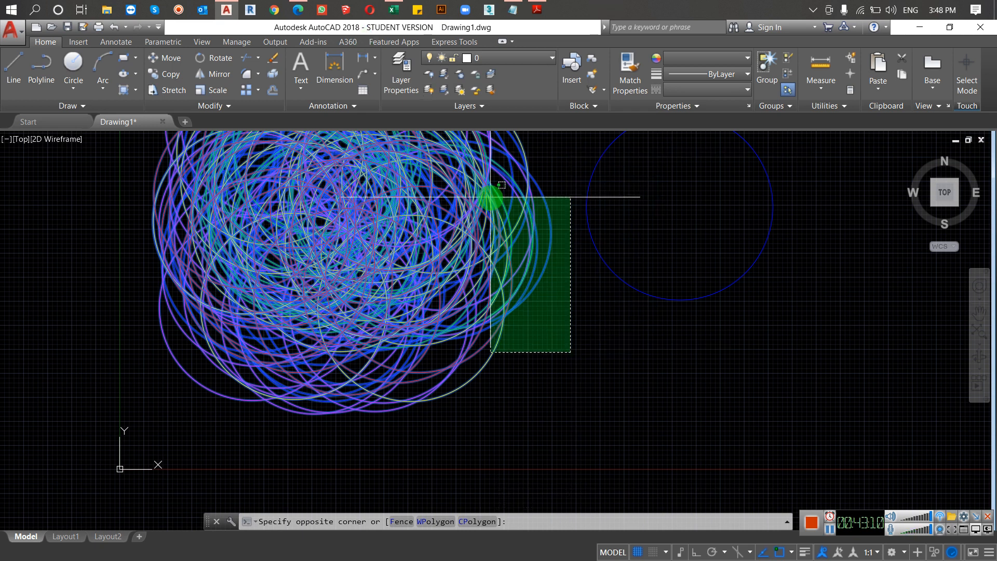
scroll(545, 292, up, 2)
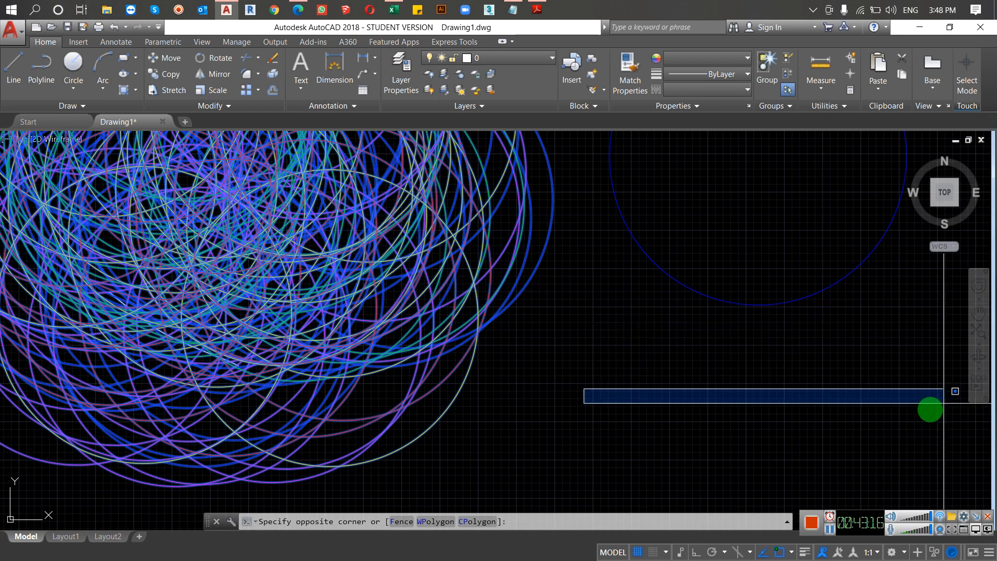
click(728, 359)
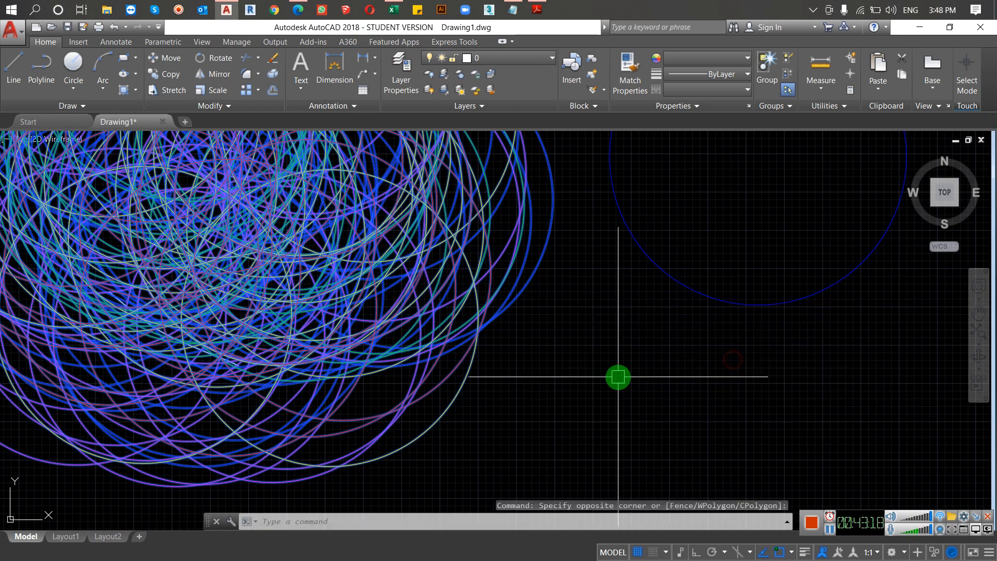
scroll(605, 365, down, 5)
scroll(585, 366, up, 5)
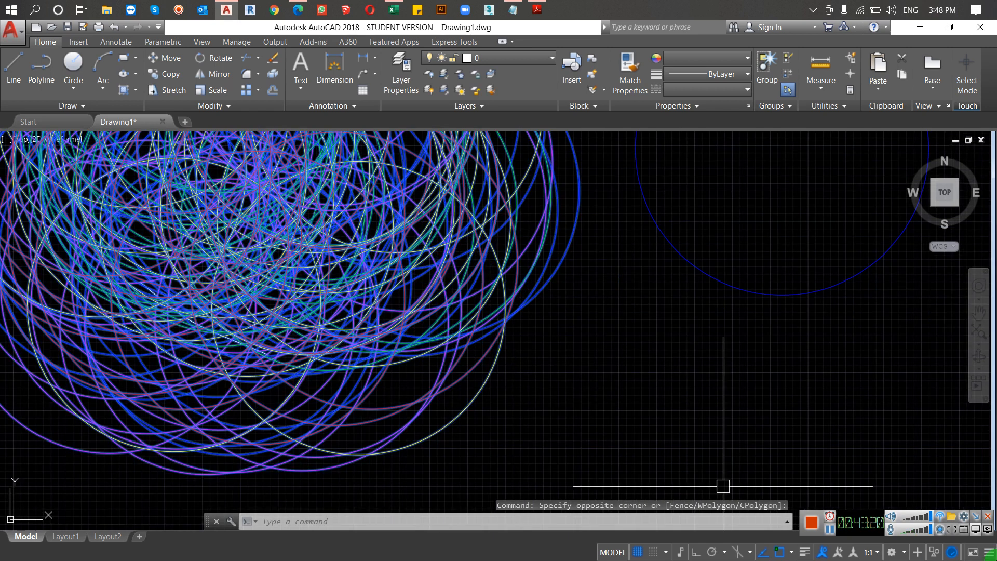
key(Escape)
key(Escape)
click(914, 496)
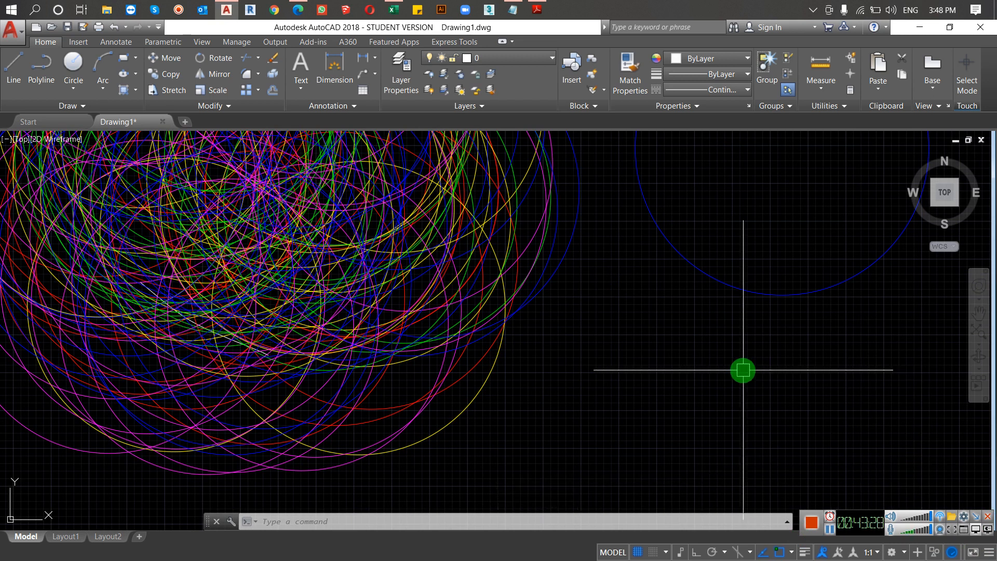
Step: Use Select Similar on the separate blue circle beside the cluster and clear the resulting selection
scroll(763, 370, down, 2)
click(758, 275)
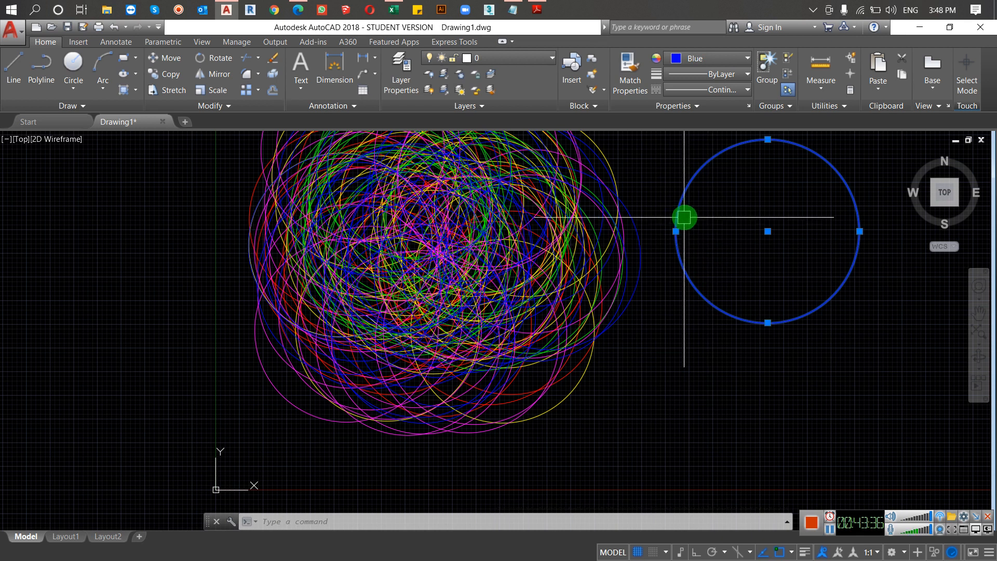
right_click(683, 207)
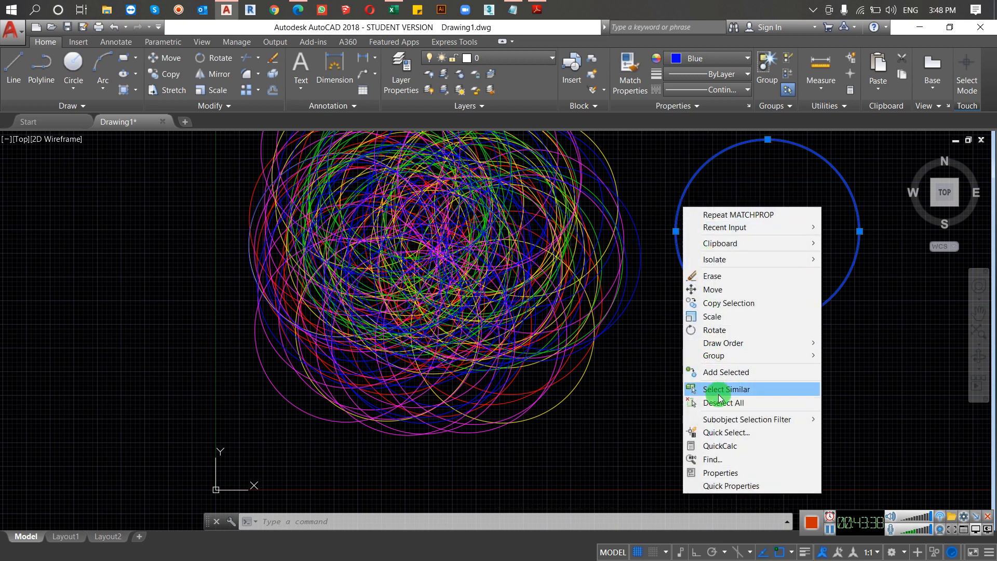
click(745, 394)
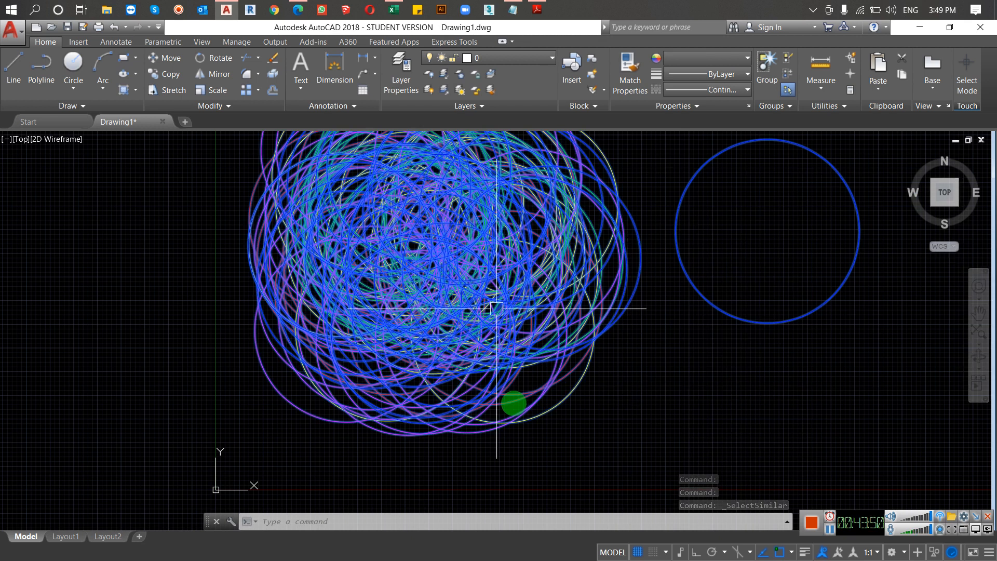
key(Escape)
key(Escape)
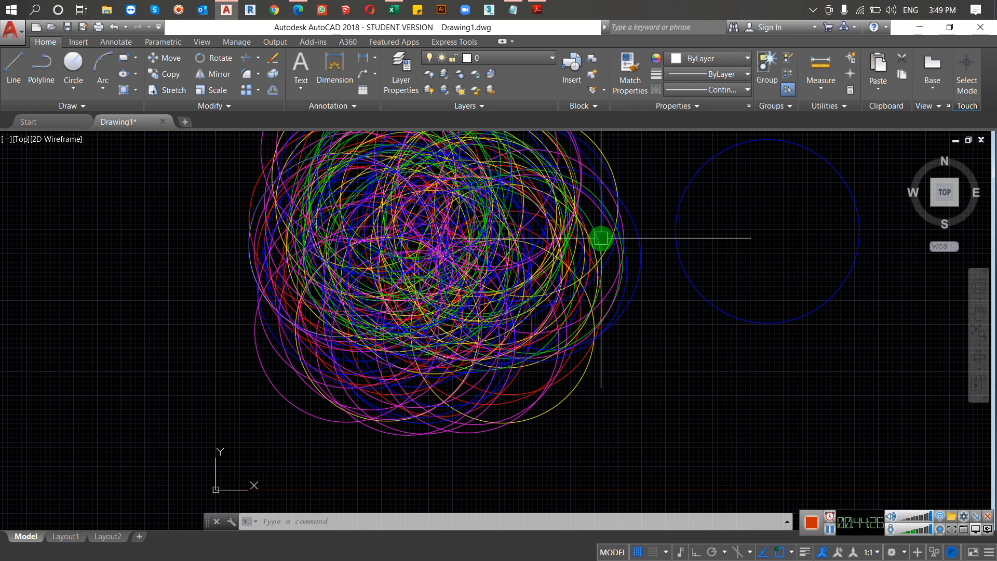
Step: Start Quick Select (QSELECT), keeping Entire drawing as the scope and Circle as the object type
text(qse)
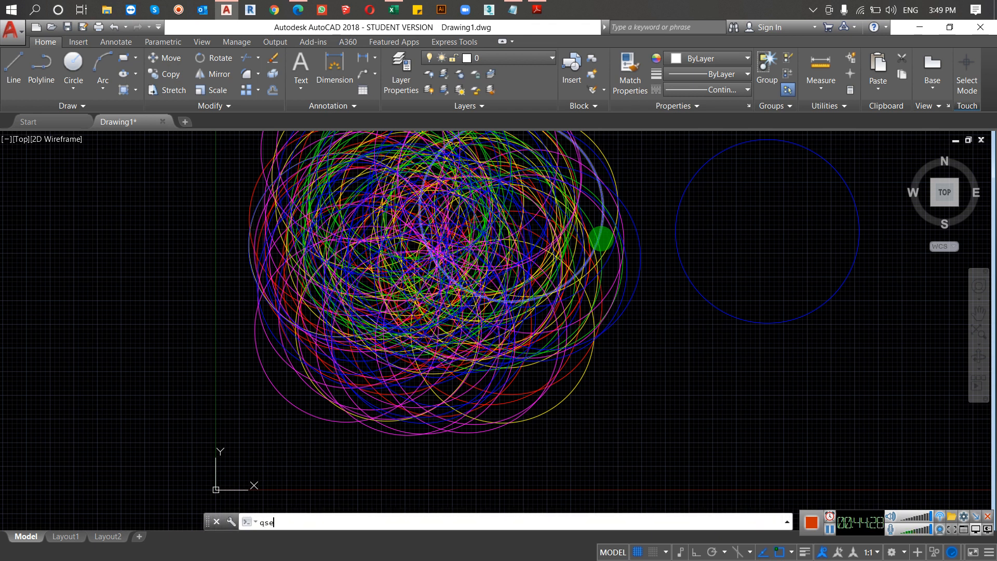
key(Return)
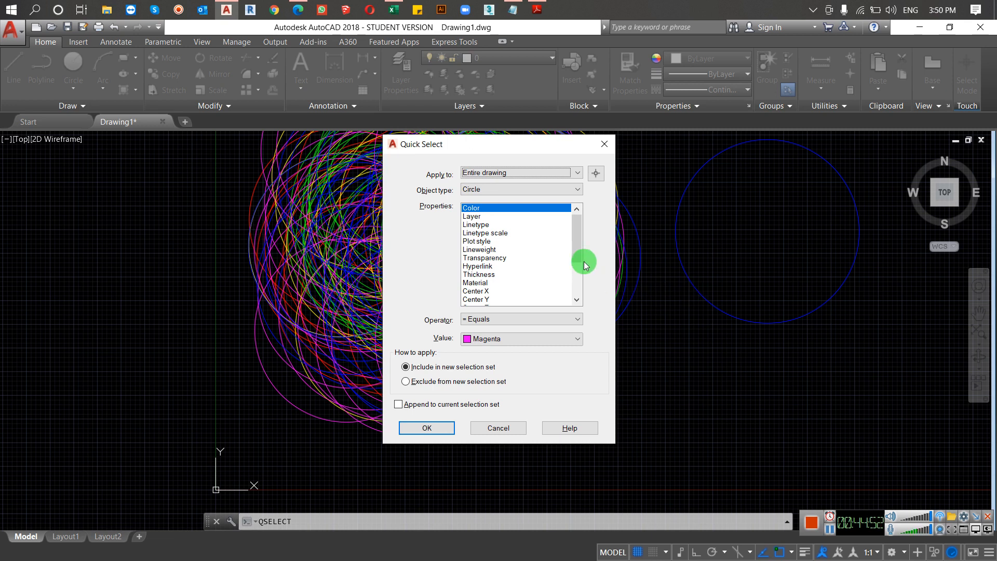
click(536, 173)
click(536, 173)
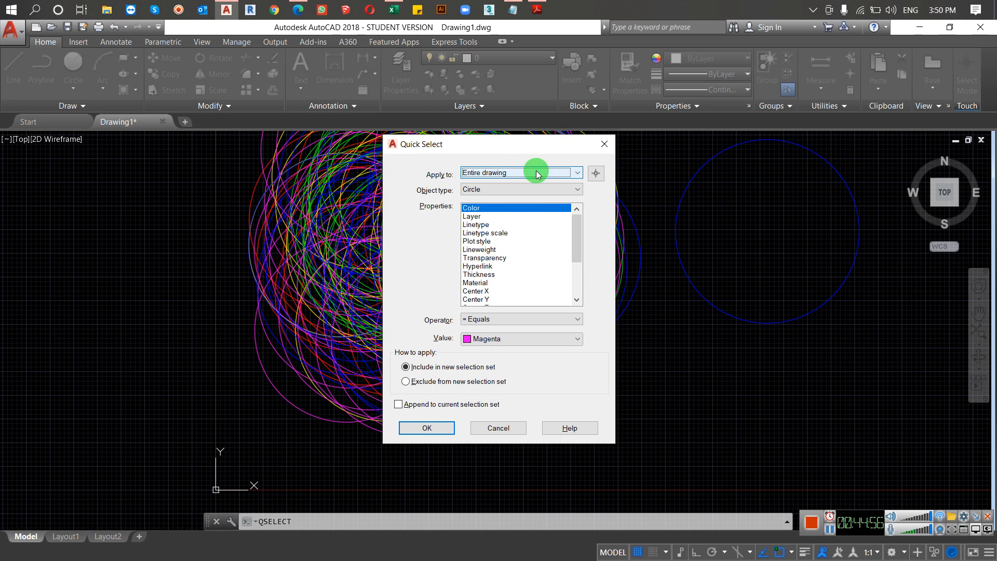
click(549, 185)
click(549, 185)
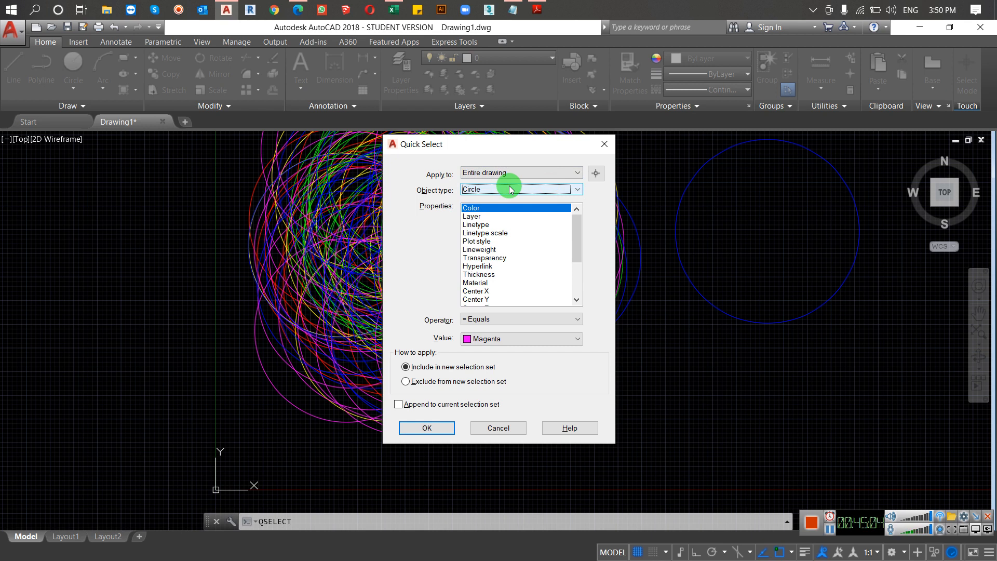
click(518, 189)
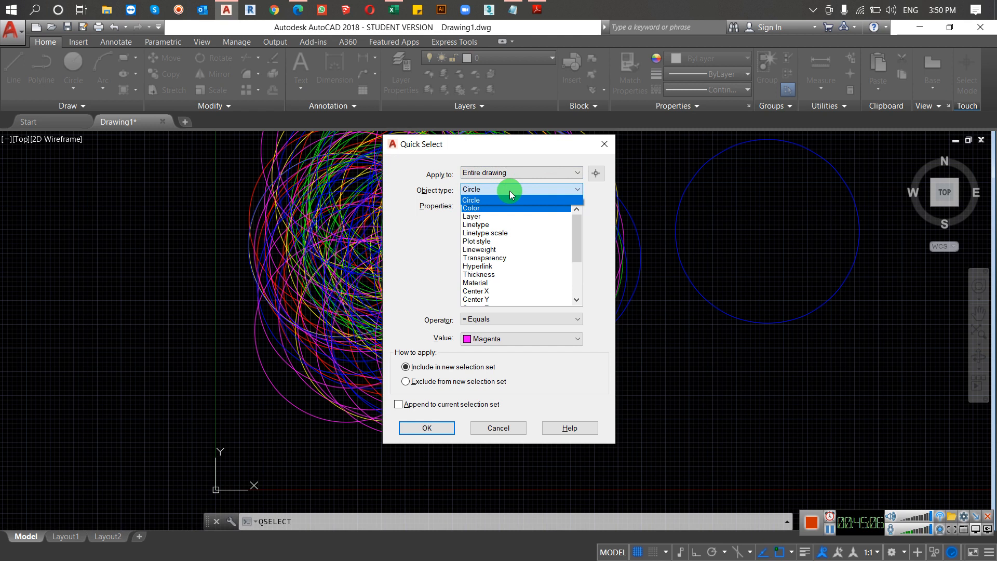
click(509, 191)
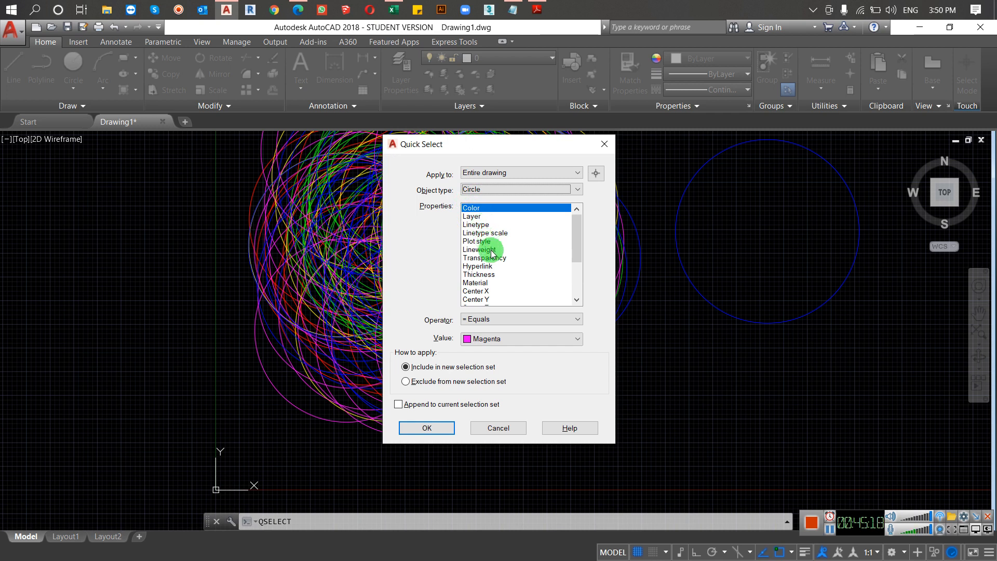
Step: Select every magenta circle with Quick Select, using the Color property, the Equals operator and the value Magenta
scroll(480, 284, down, 3)
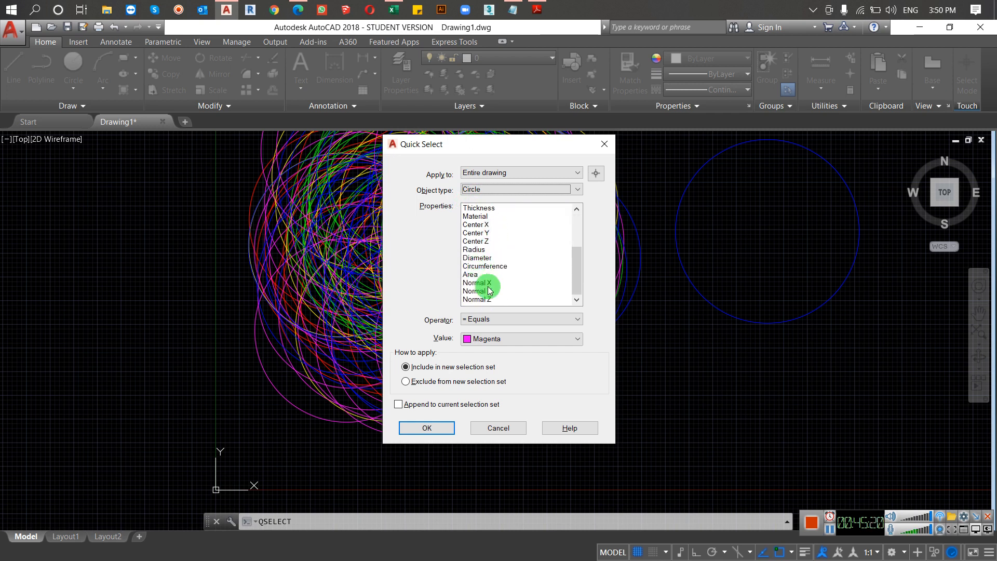
scroll(480, 284, up, 3)
click(487, 206)
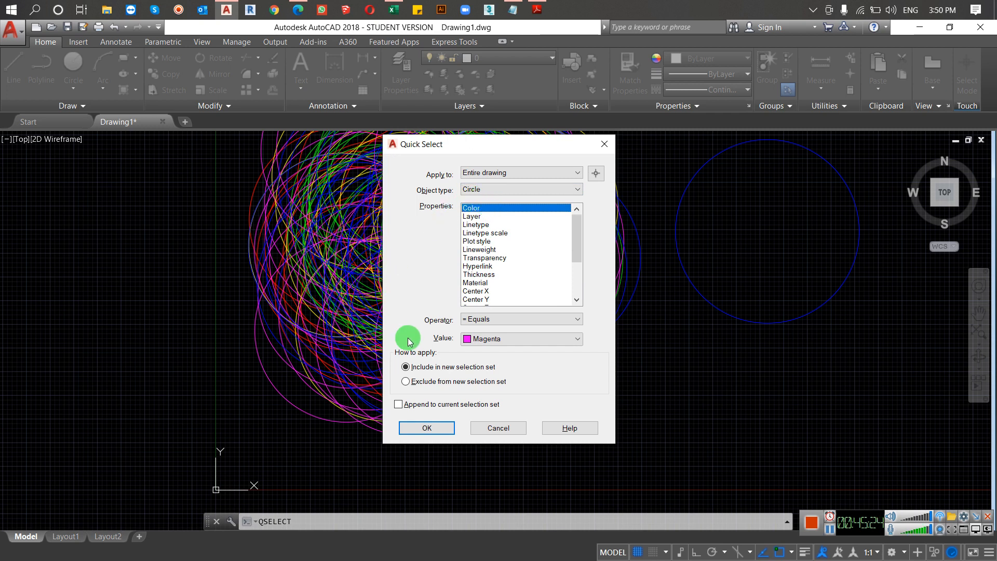
click(509, 322)
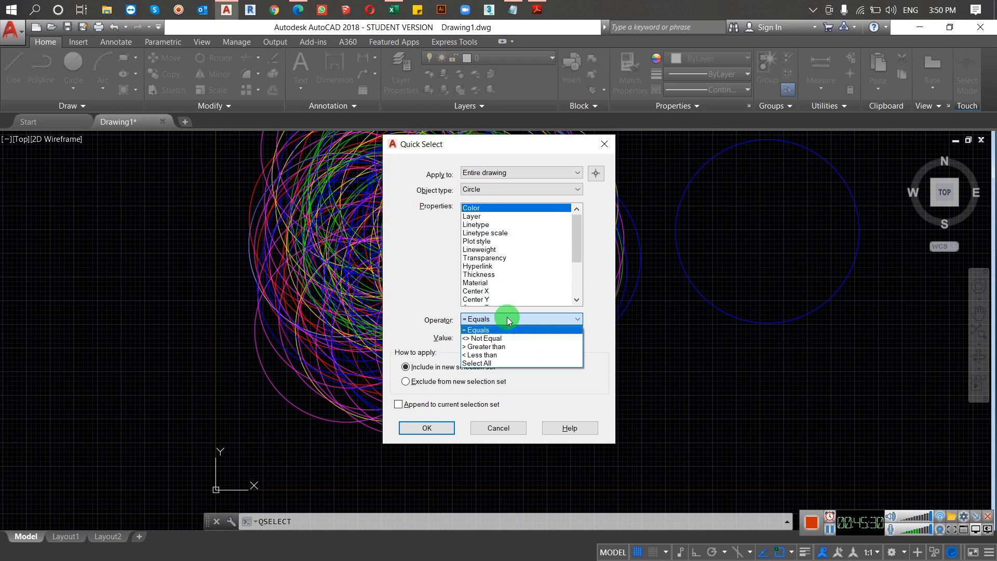
click(506, 318)
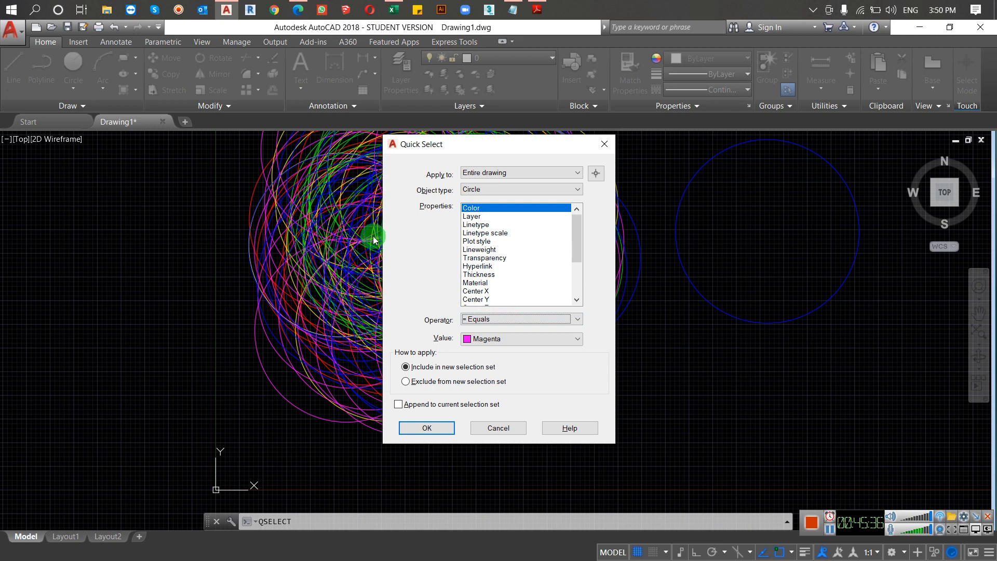
click(467, 321)
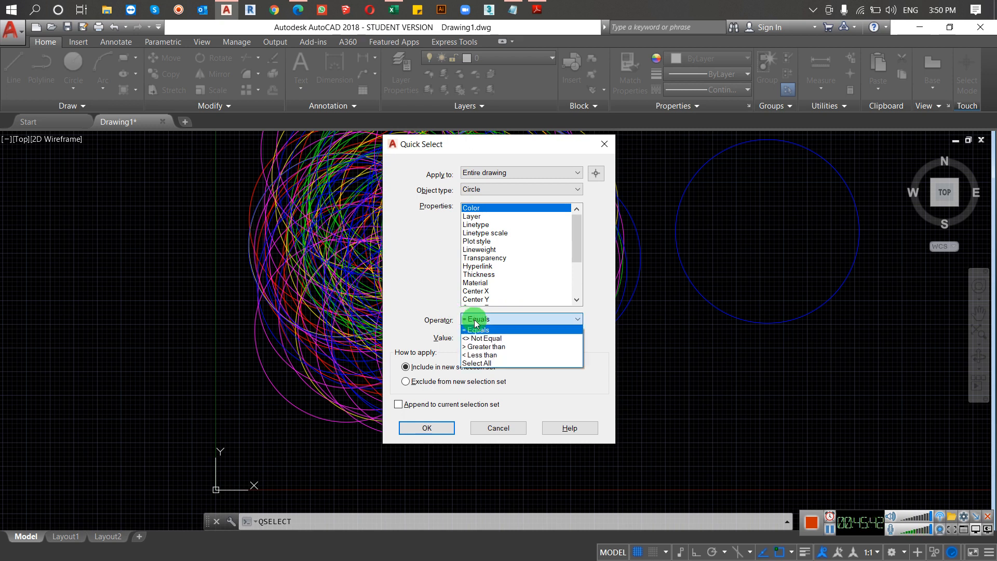
click(517, 317)
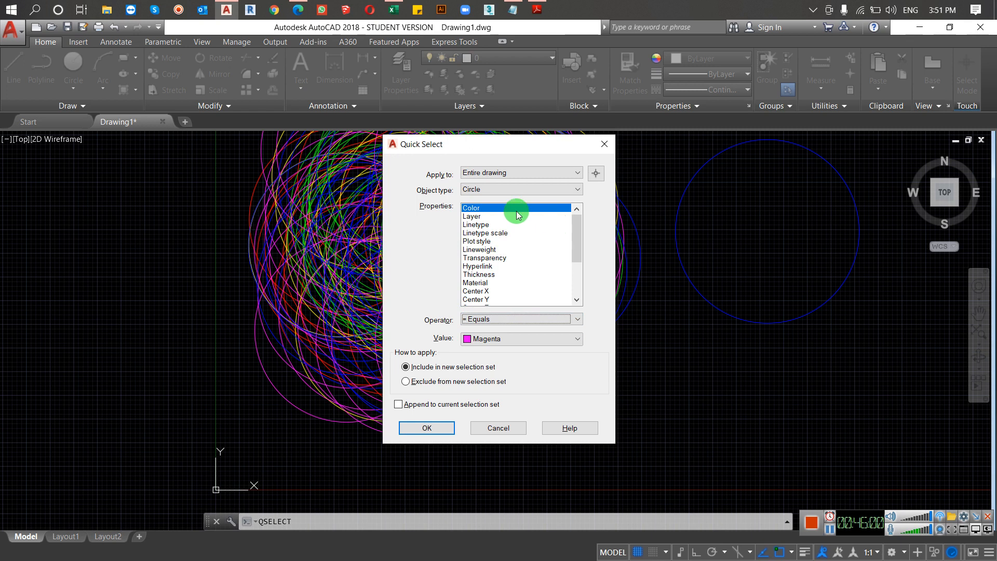
click(486, 339)
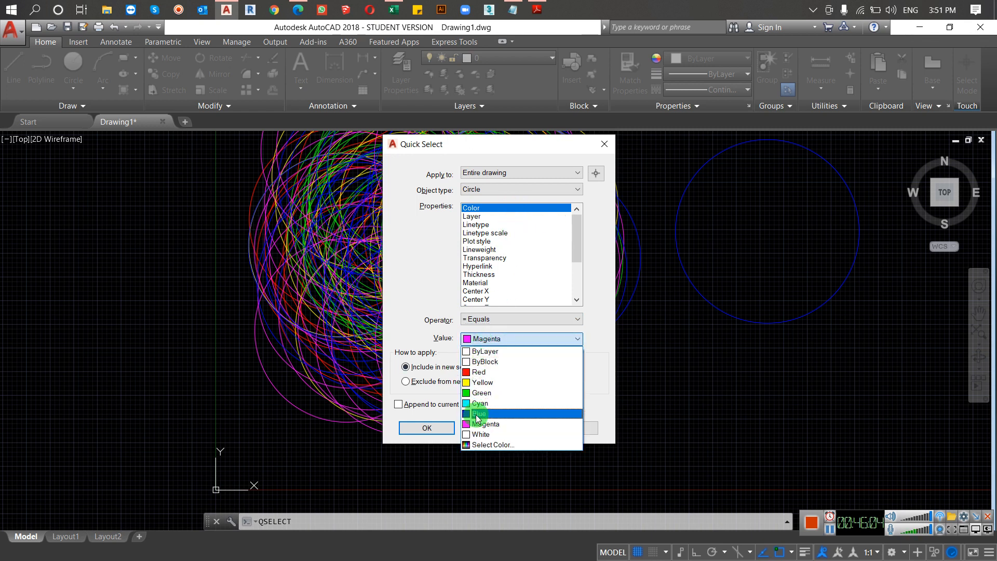
click(482, 425)
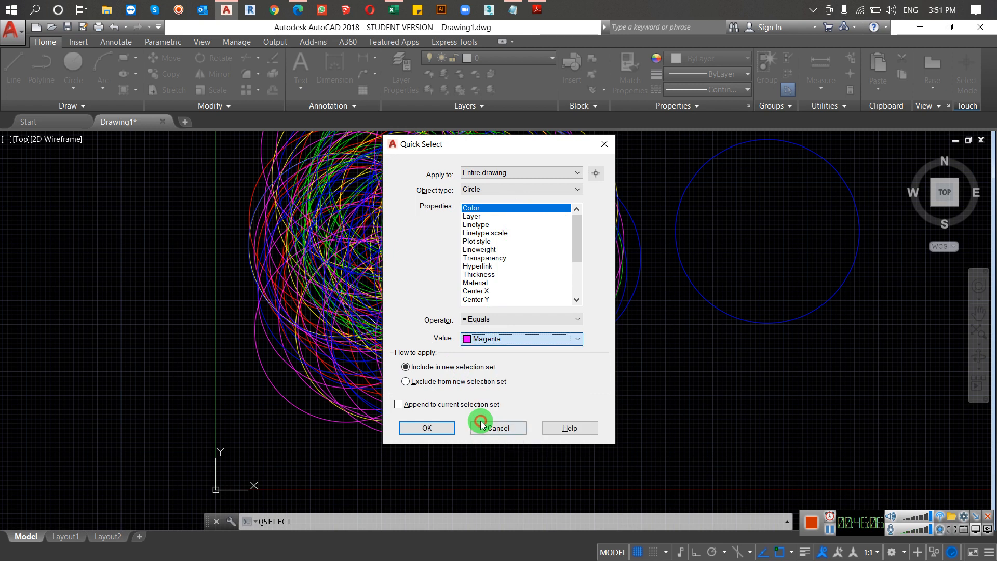
click(434, 427)
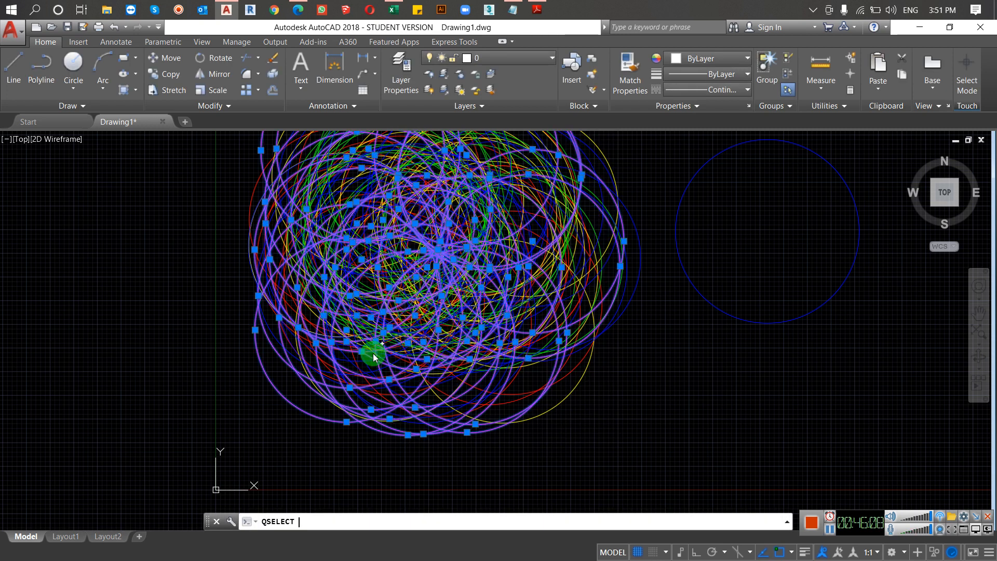
Step: Move the selected magenta circles out of the cluster to an empty area on its left
text(m)
key(Return)
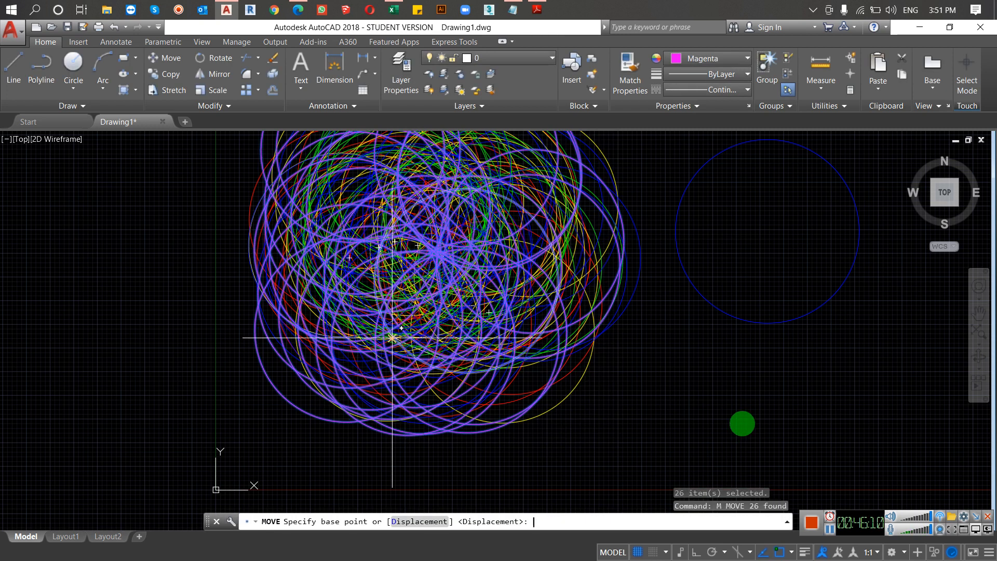
click(825, 414)
scroll(801, 349, down, 3)
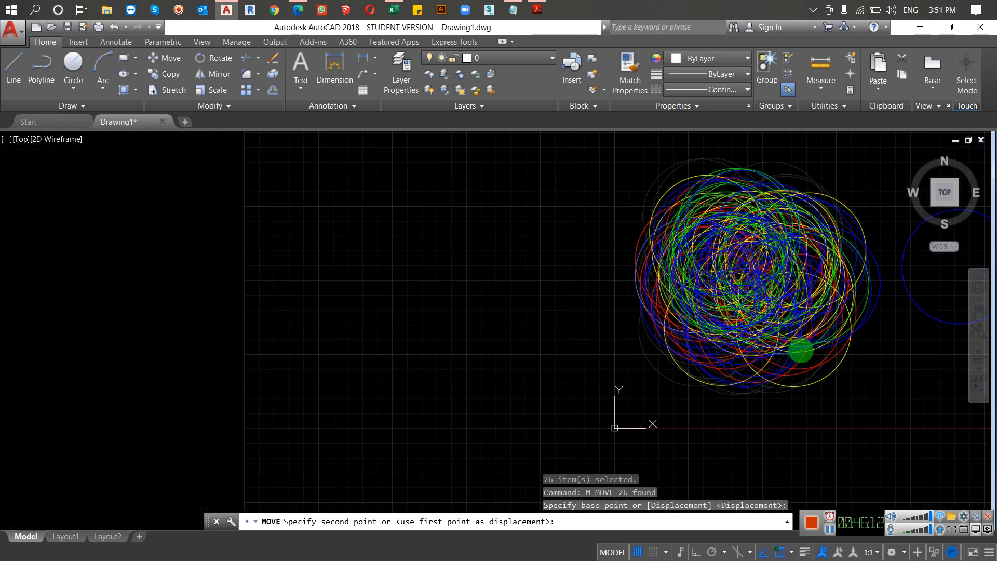
click(693, 369)
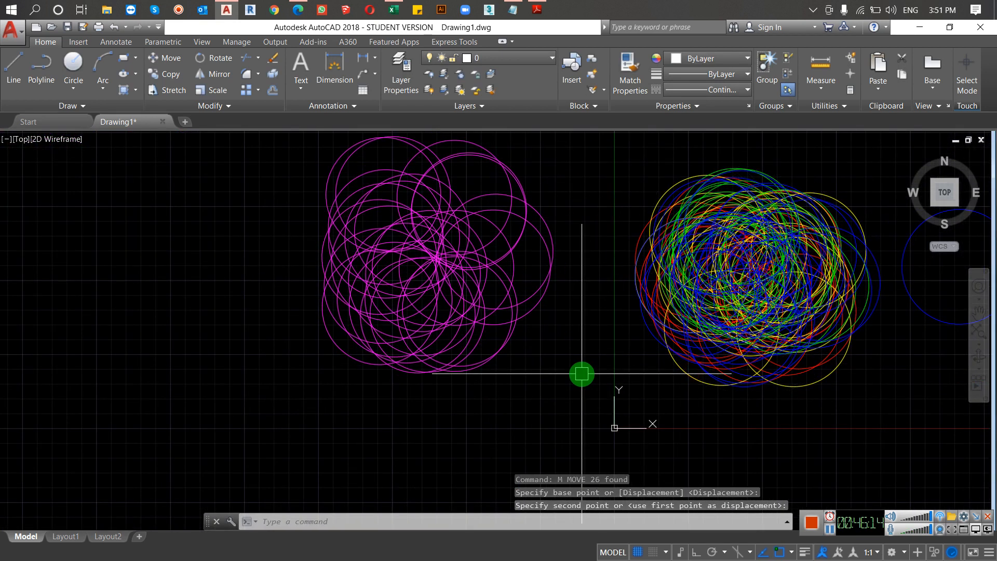
Step: Select every red circle in the drawing with Quick Select, using Color equals Red
text(qselect)
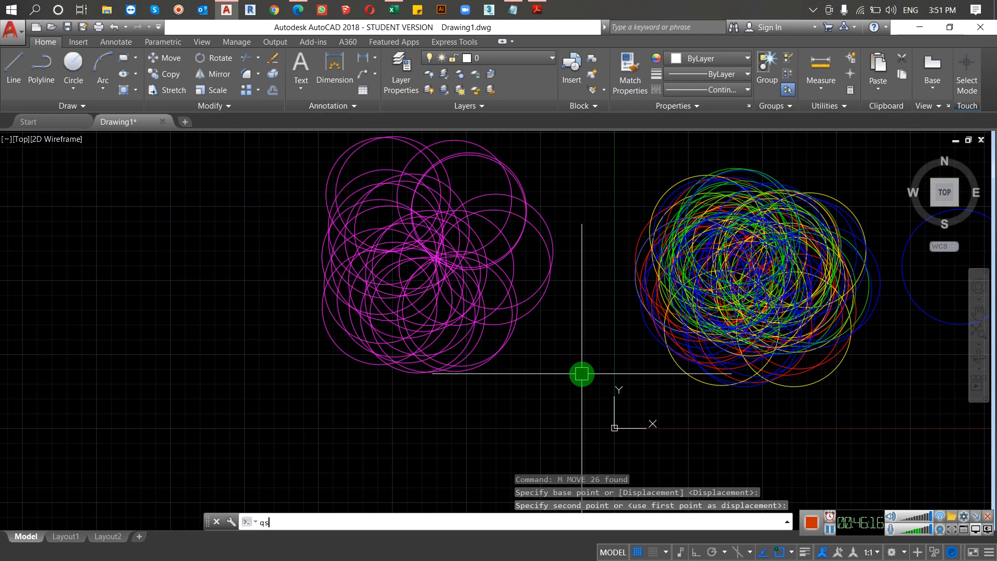
key(Return)
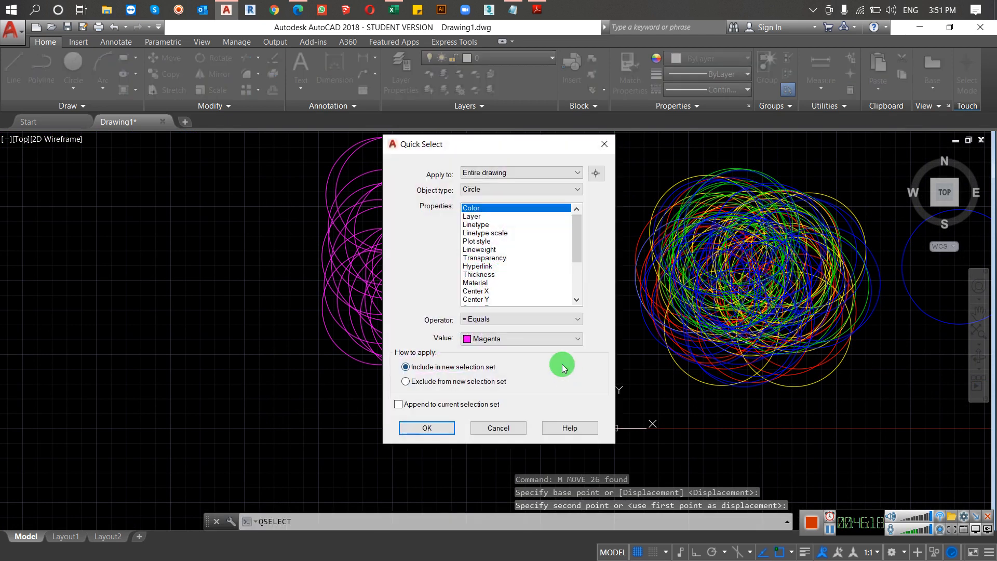
click(535, 339)
click(508, 371)
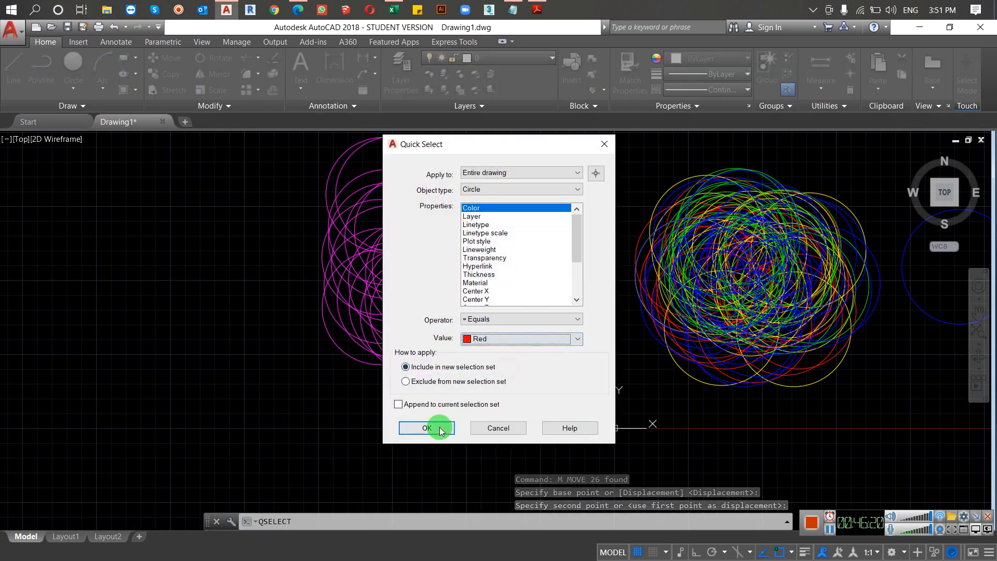
click(431, 427)
Step: Move the selected red circles out of the cluster to its upper right, above the separate blue circle
text(m)
key(Return)
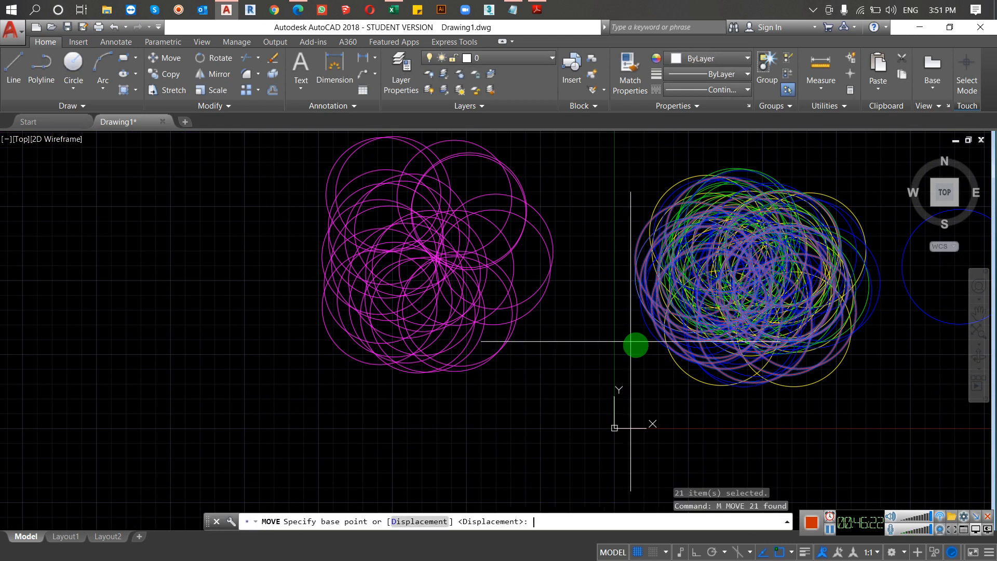
click(599, 409)
middle_drag(722, 318, 514, 353)
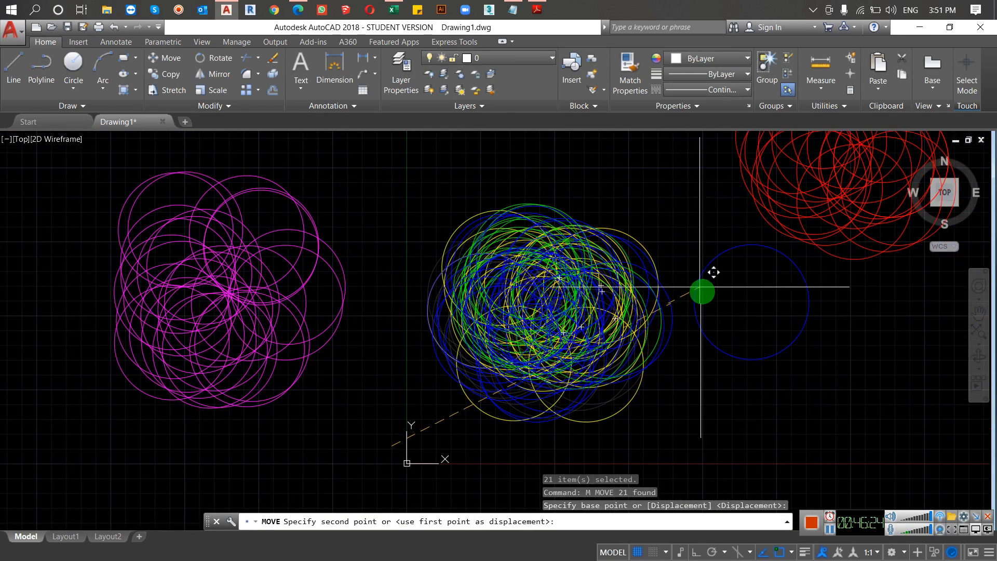
click(702, 290)
Step: Select every yellow circle in the drawing with Quick Select, using Color equals Yellow
text(qselect)
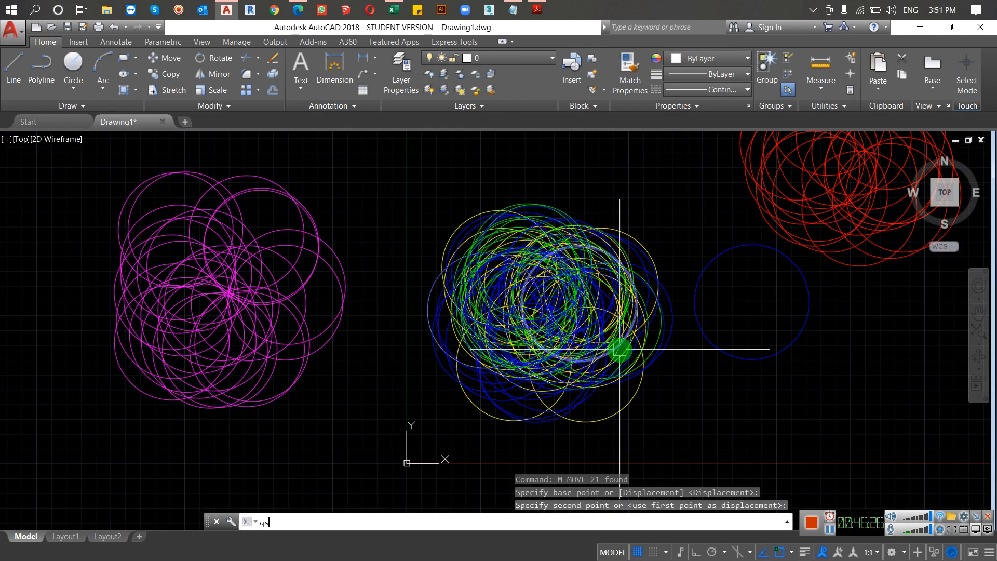
key(Return)
click(534, 338)
click(503, 381)
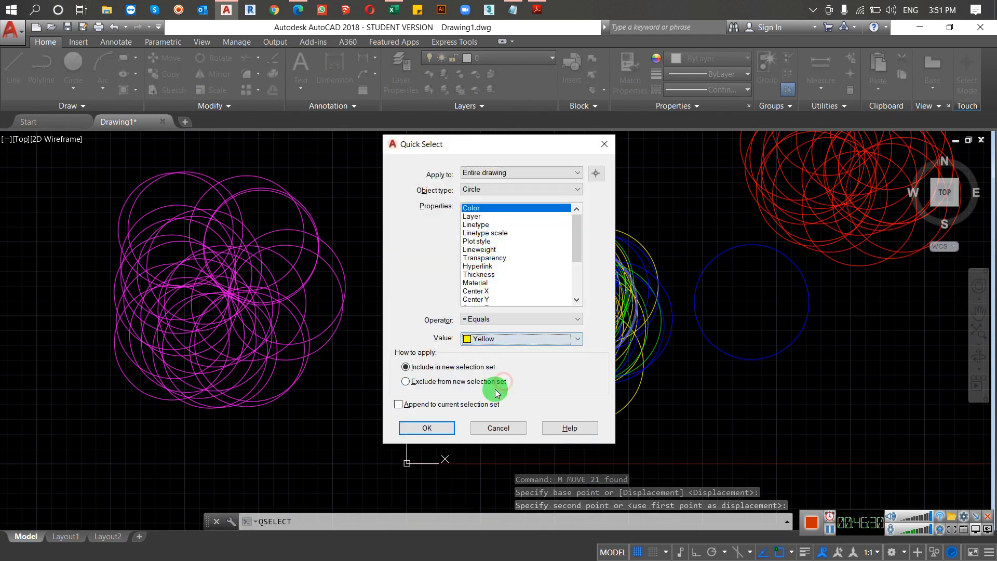
click(425, 427)
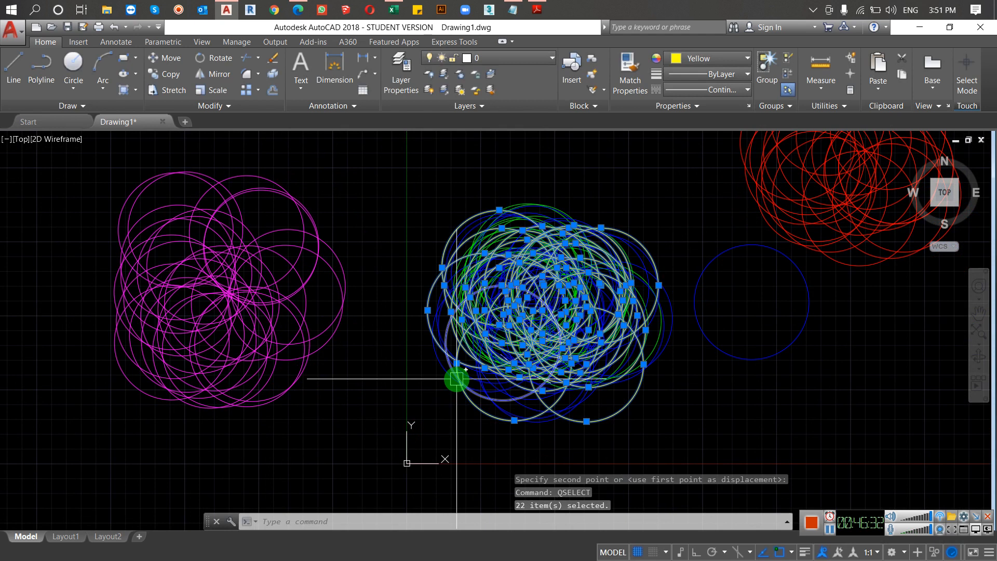
Step: Move the selected yellow circles out of the cluster to the empty area above it
text(m)
key(Return)
click(677, 438)
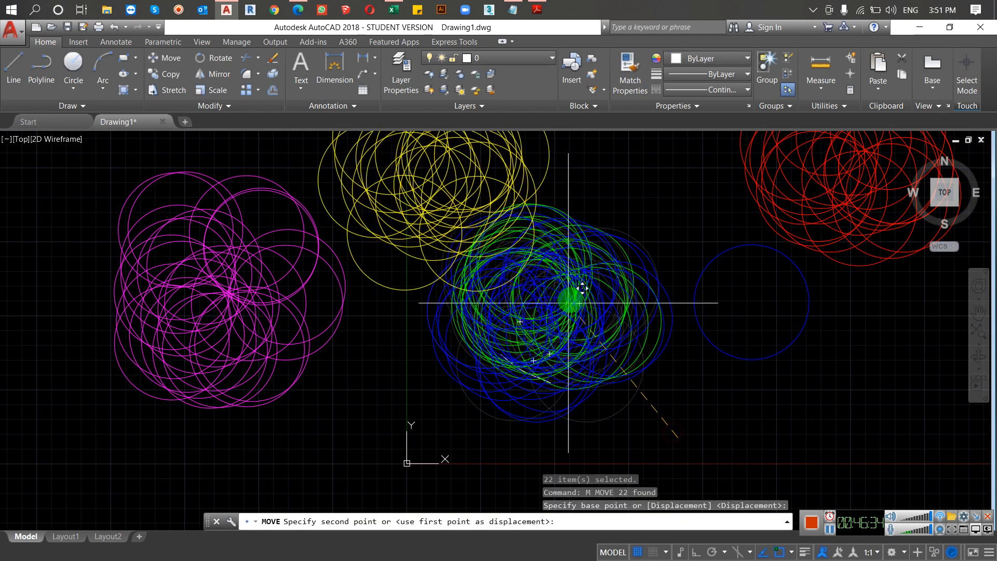
scroll(574, 318, down, 2)
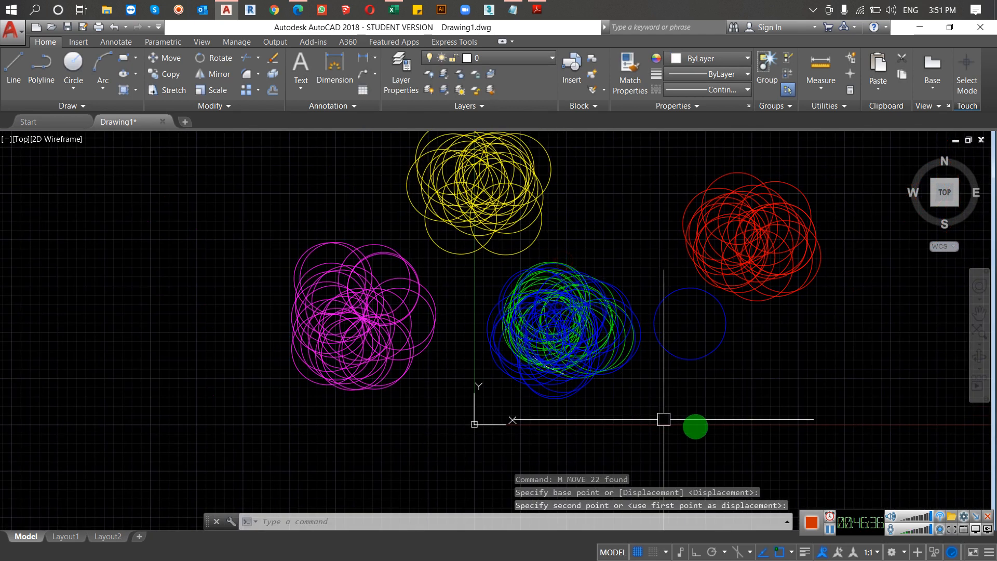
Step: Select every green circle in the drawing with Quick Select, using Color equals Green
text(qse)
key(Return)
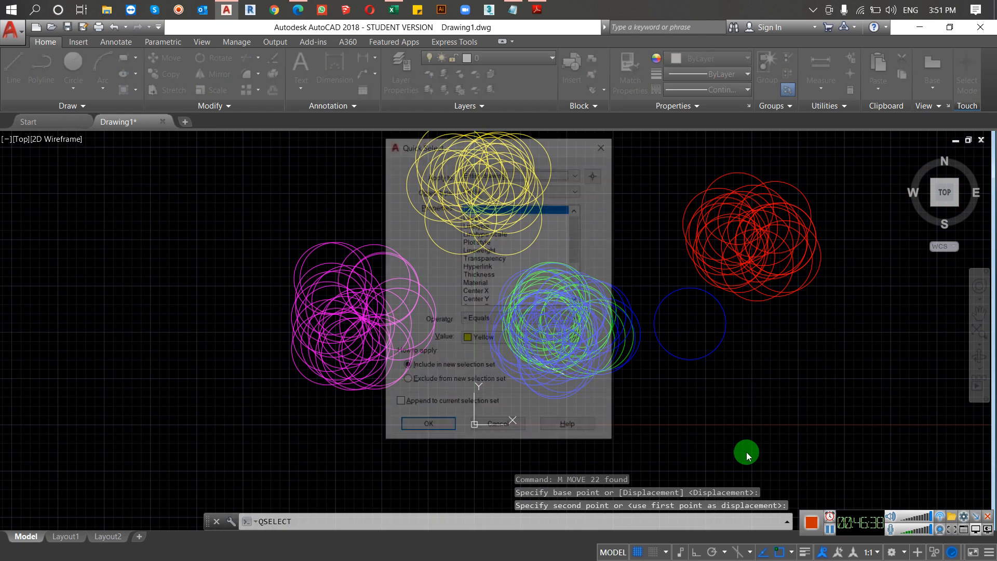
click(562, 340)
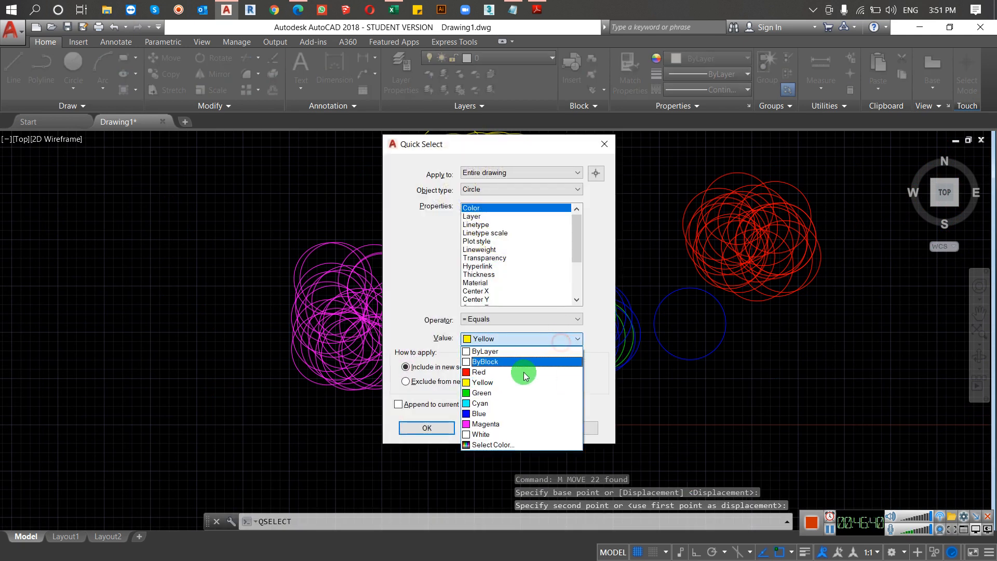
click(507, 391)
click(427, 427)
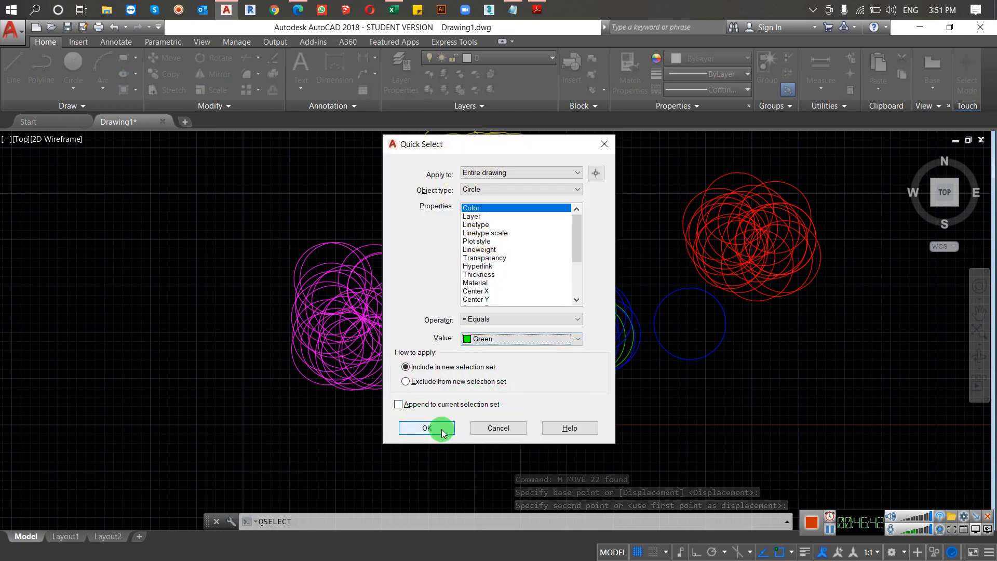
Step: Move the selected green circles away from the blue ones, to the area below the red group
text(m)
key(Return)
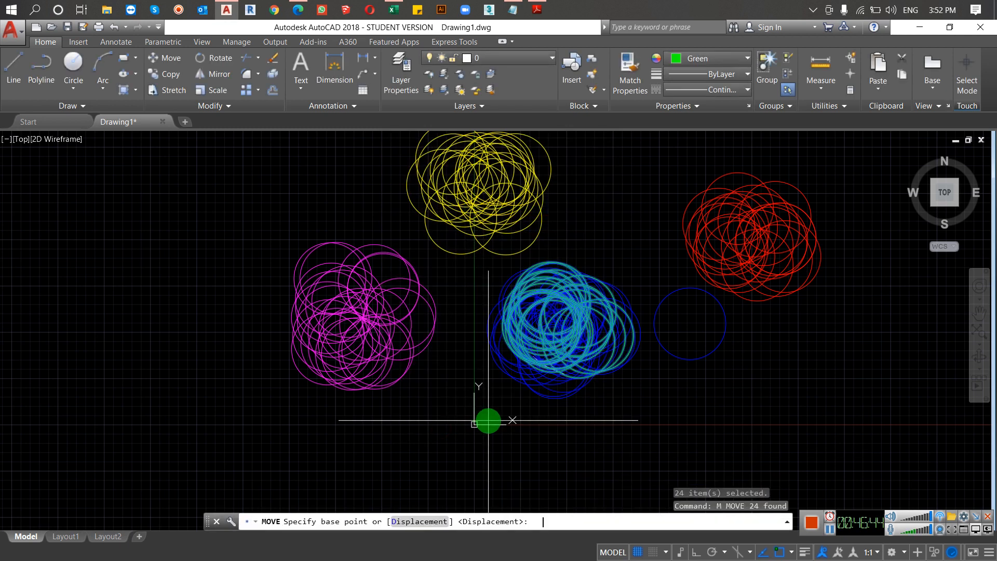
click(510, 420)
click(741, 464)
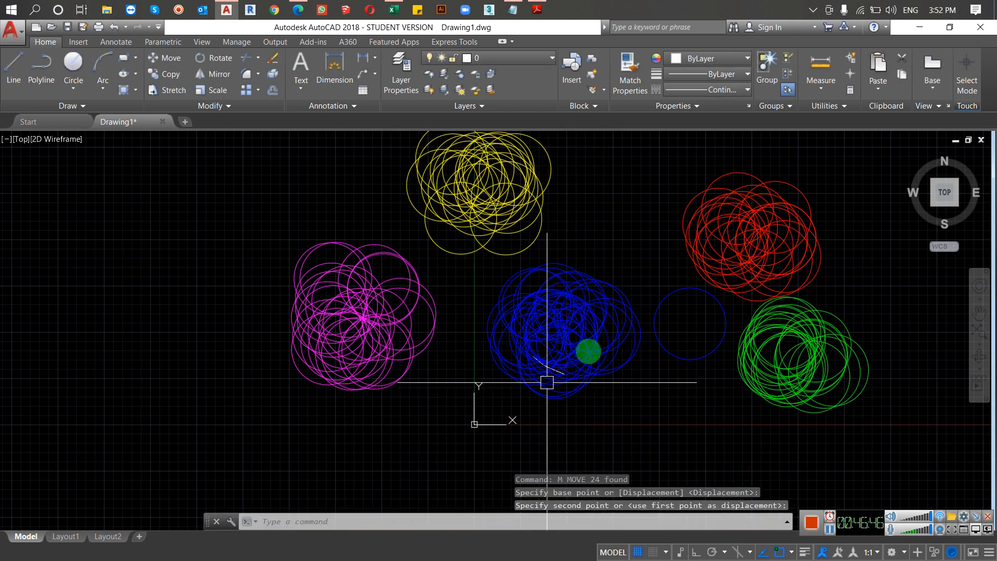
mouse_move(592, 317)
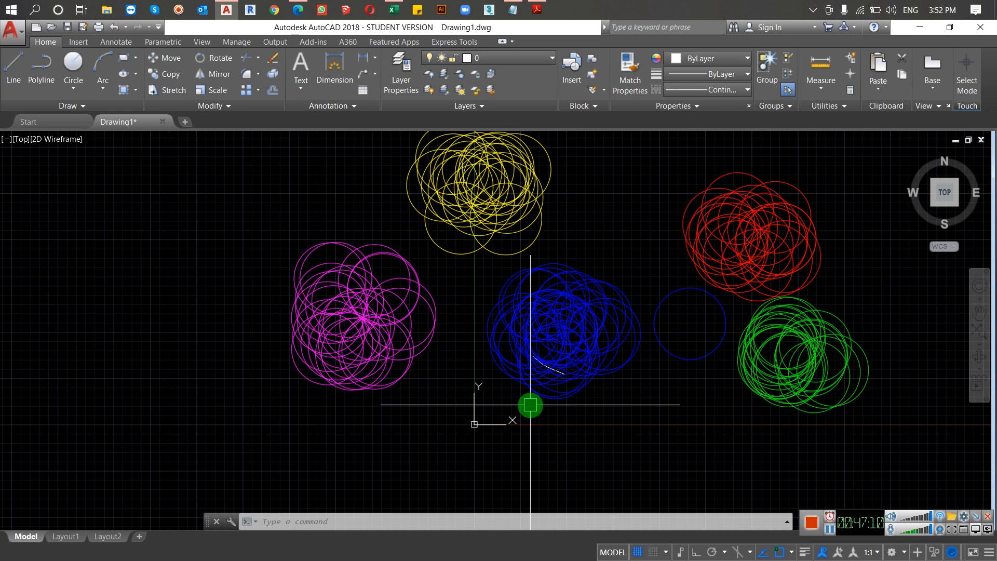
key(Escape)
scroll(530, 405, down, 5)
scroll(612, 281, up, 5)
scroll(568, 286, down, 2)
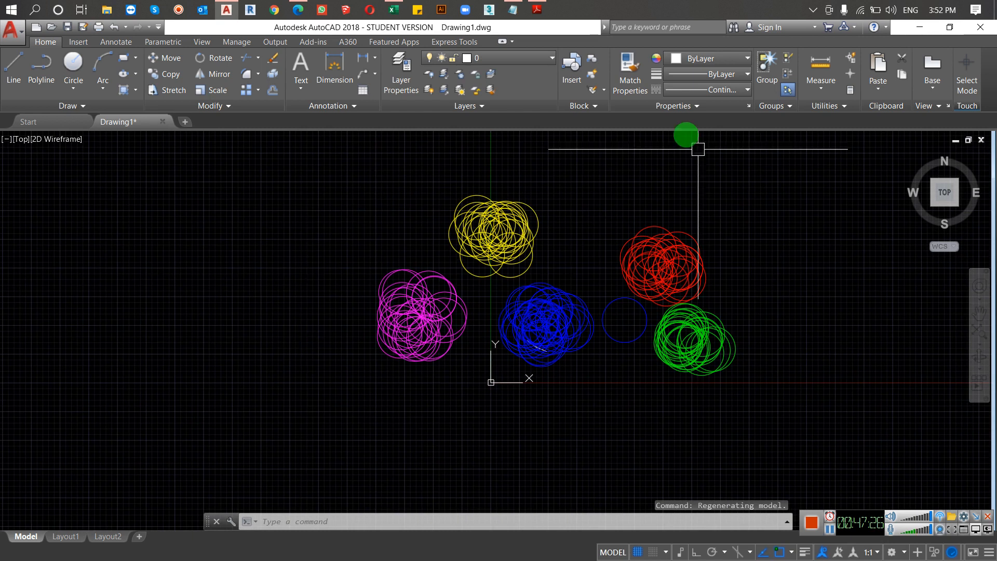
Step: Switch to the course outline PDF in Adobe Reader and highlight the Working with Layers section through Match Property
click(537, 9)
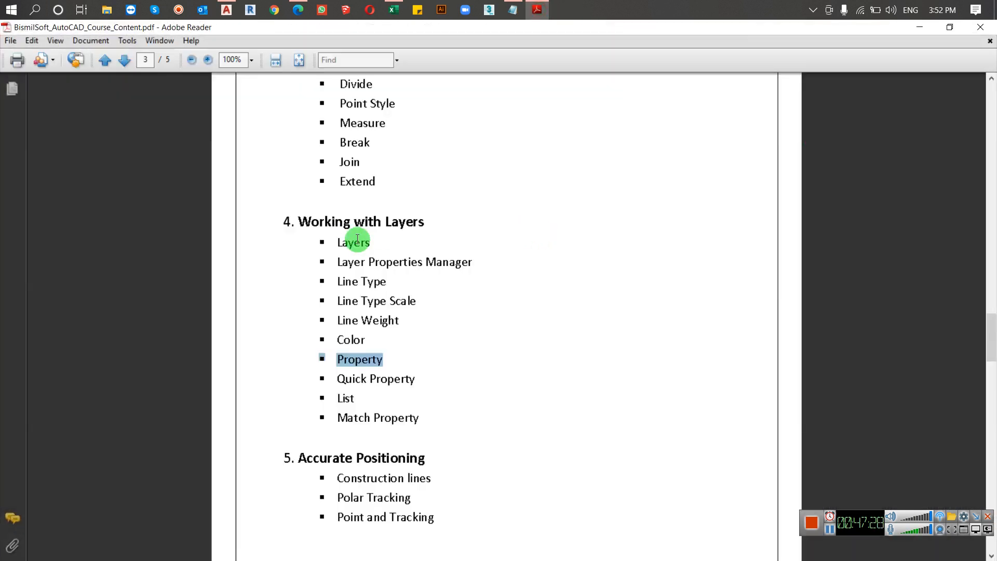
drag(298, 221, 429, 412)
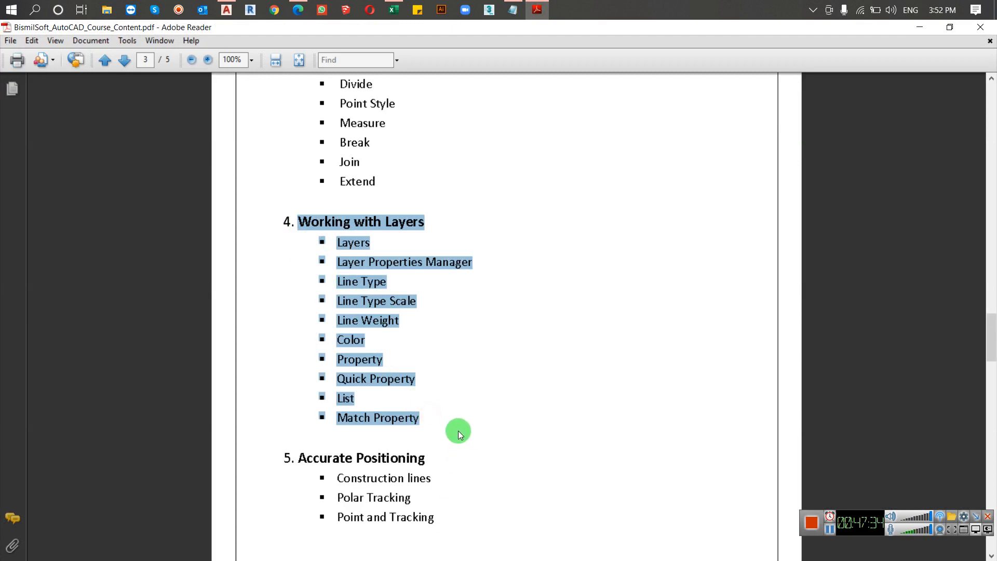
Step: Highlight the Ray through Join topics in the course outline, clear the highlight and return to the AutoCAD drawing
scroll(498, 419, up, 5)
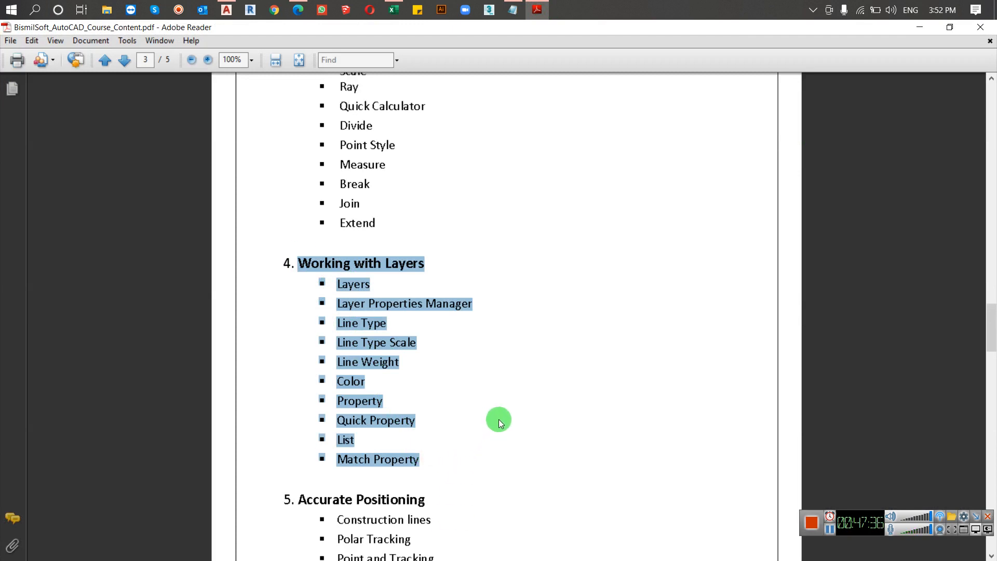
scroll(497, 419, up, 2)
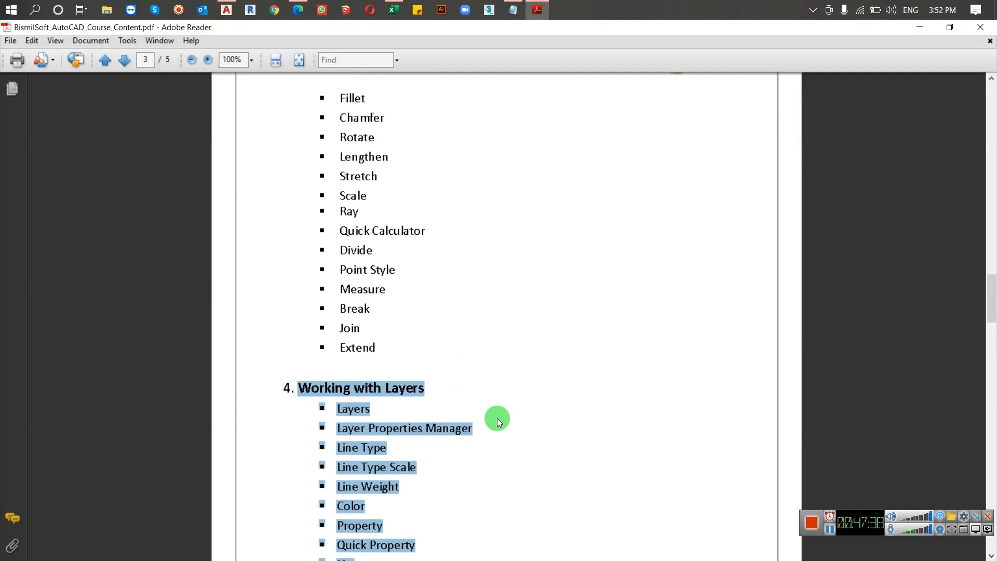
scroll(397, 357, up, 1)
scroll(397, 357, up, 1)
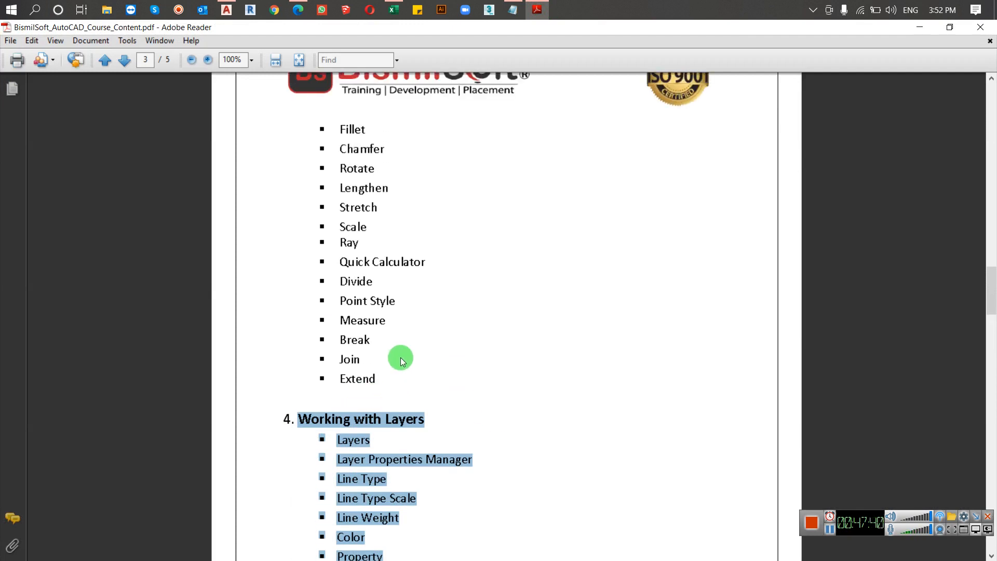
drag(346, 241, 409, 362)
drag(340, 242, 369, 356)
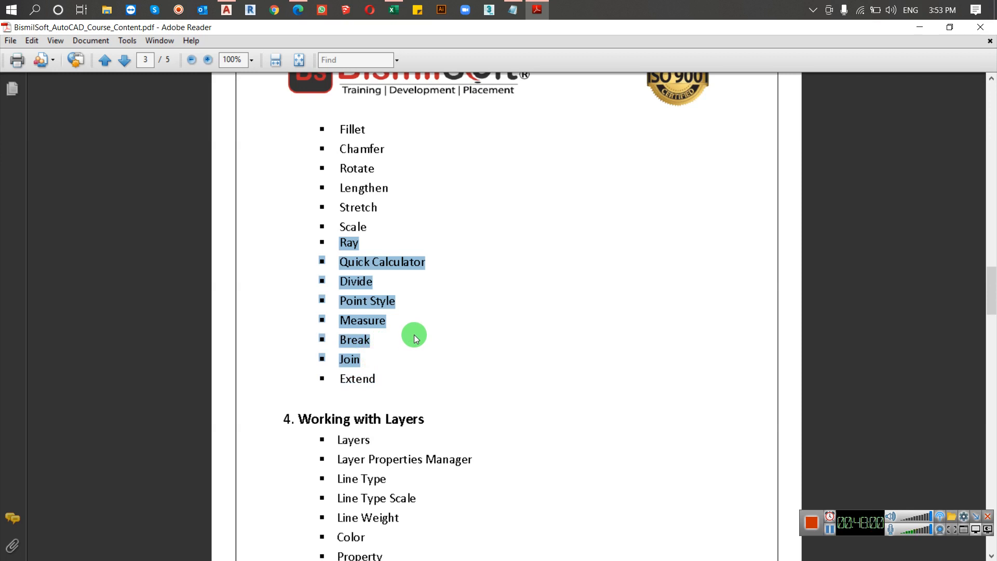
click(403, 309)
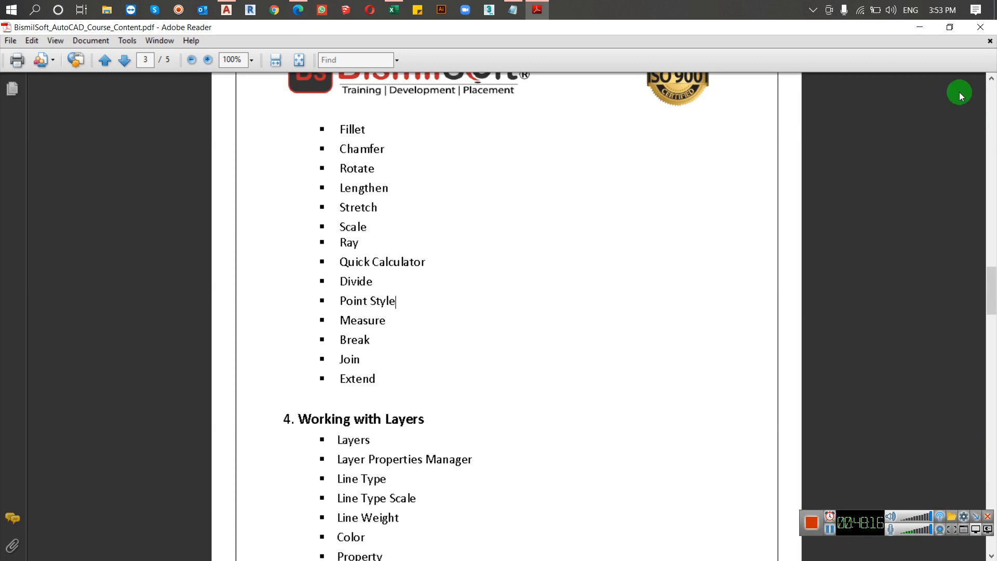
click(938, 30)
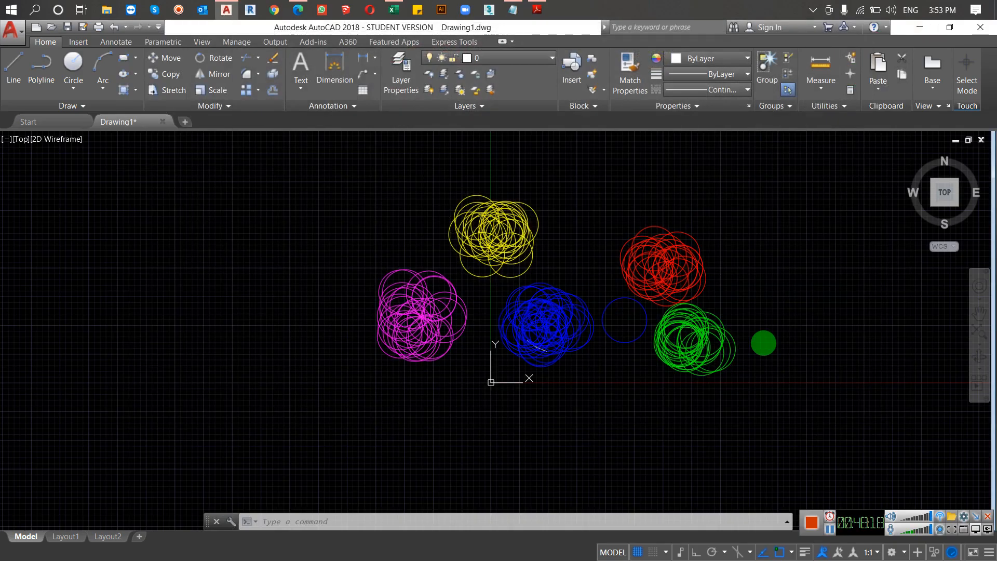